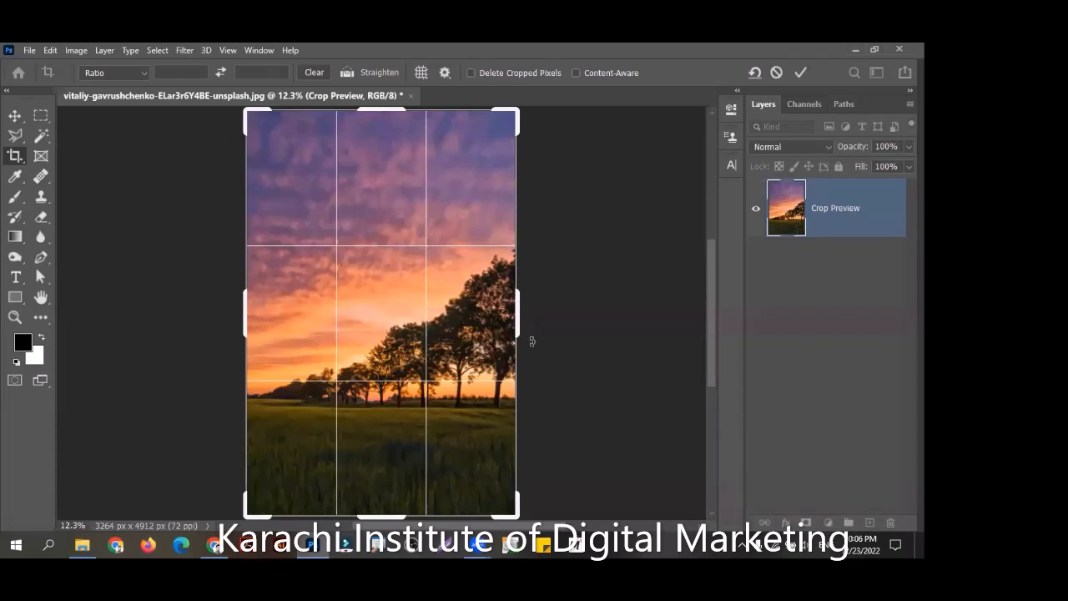
Rotate the sunset photo counterclockwise by about 24° within the crop frame and apply the crop
left_click_drag(532, 345, 617, 114)
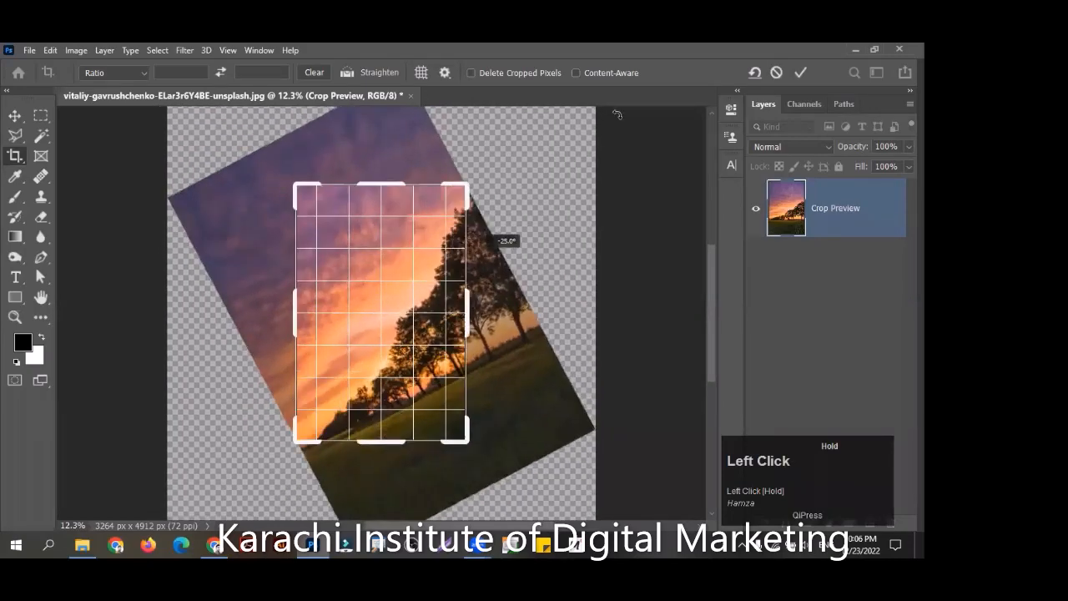
left_click_drag(783, 80, 783, 80)
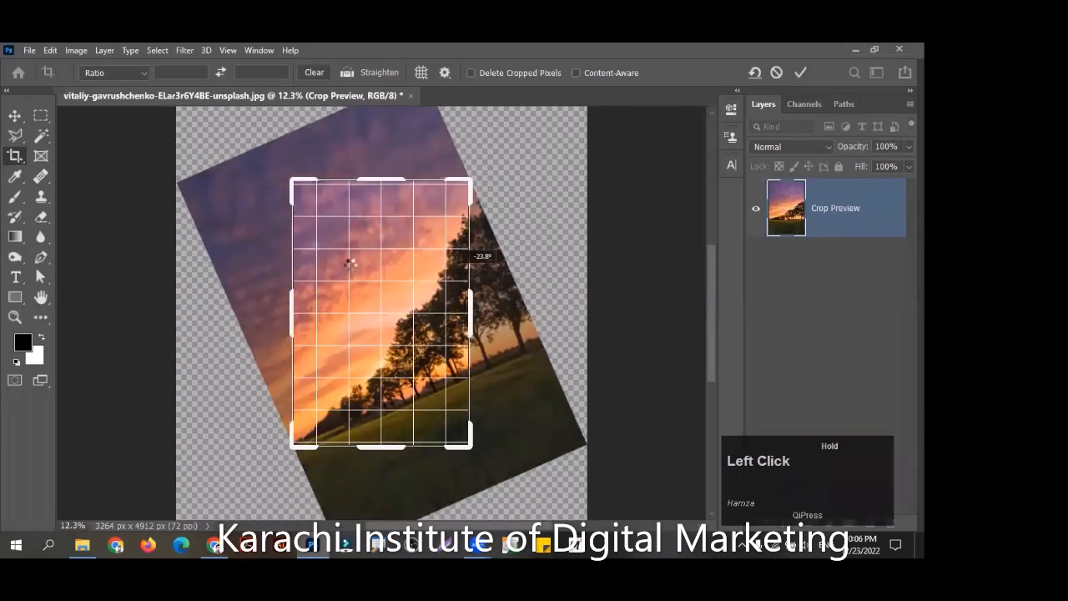
double_click(413, 328)
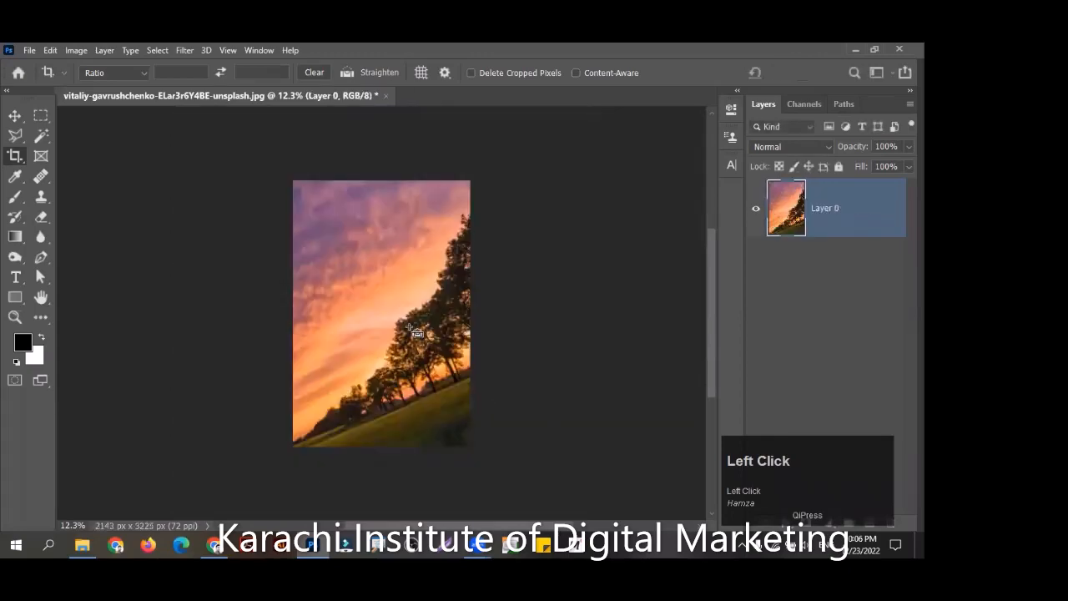
key("ctrl+0")
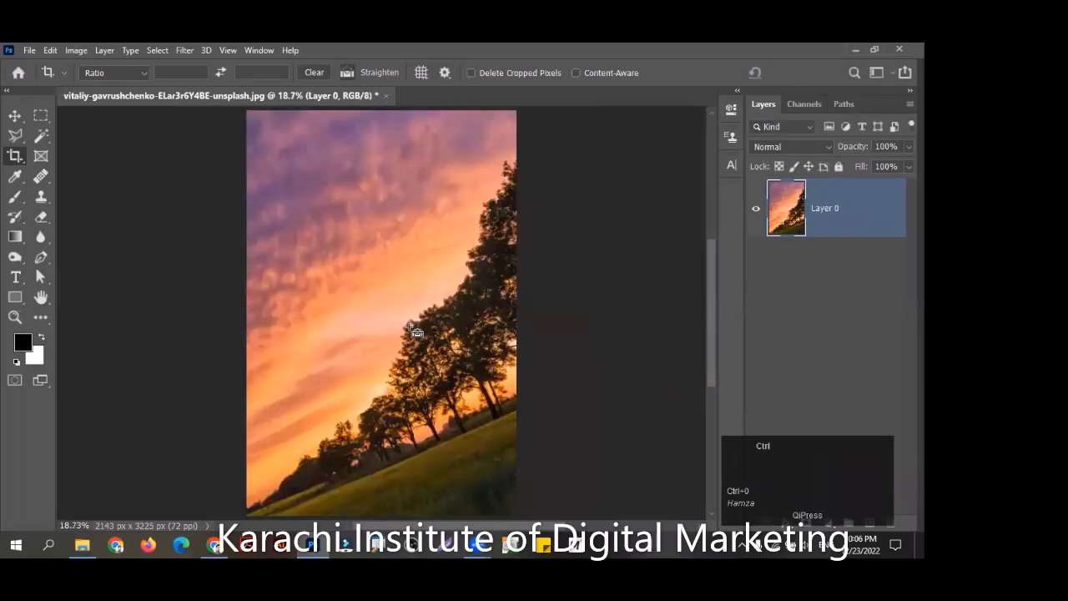
Undo the rotated crop on the sunset photo and switch to the Move tool
key("ctrl+z")
key("ctrl+0")
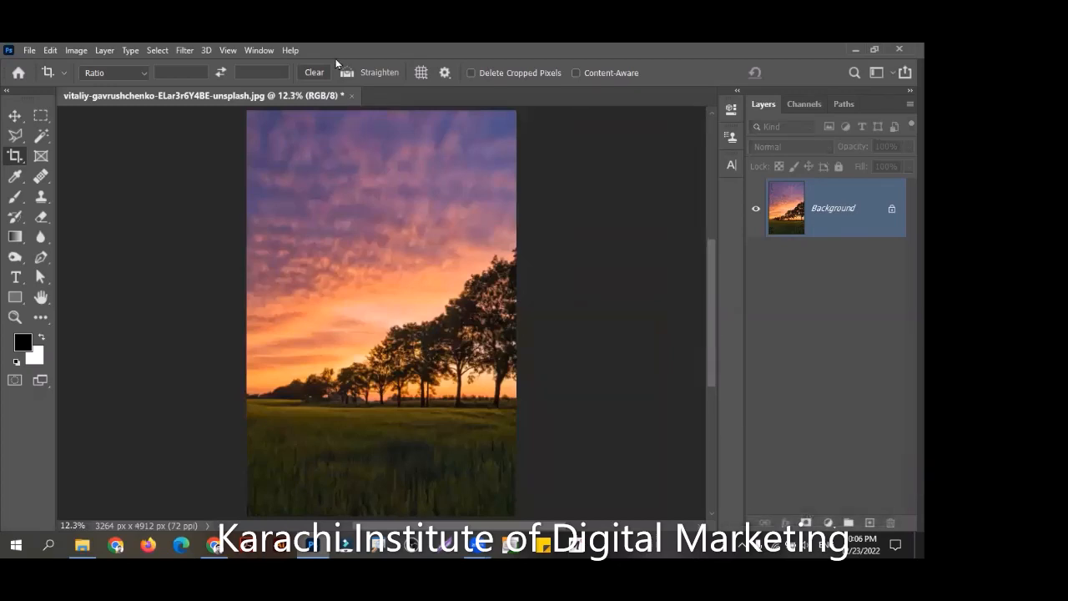
key("z")
key("c")
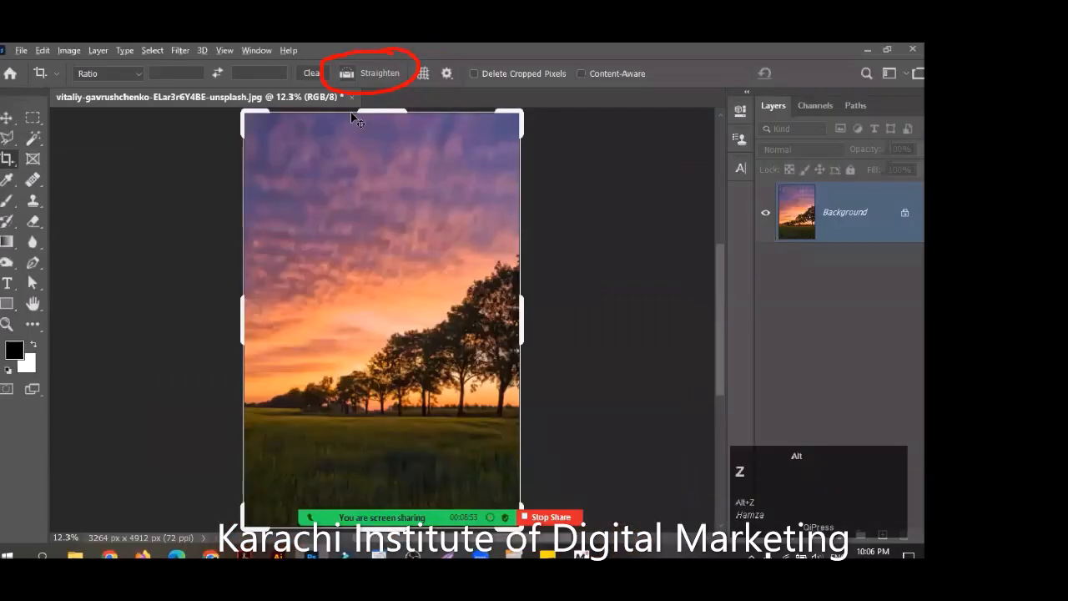
key("v")
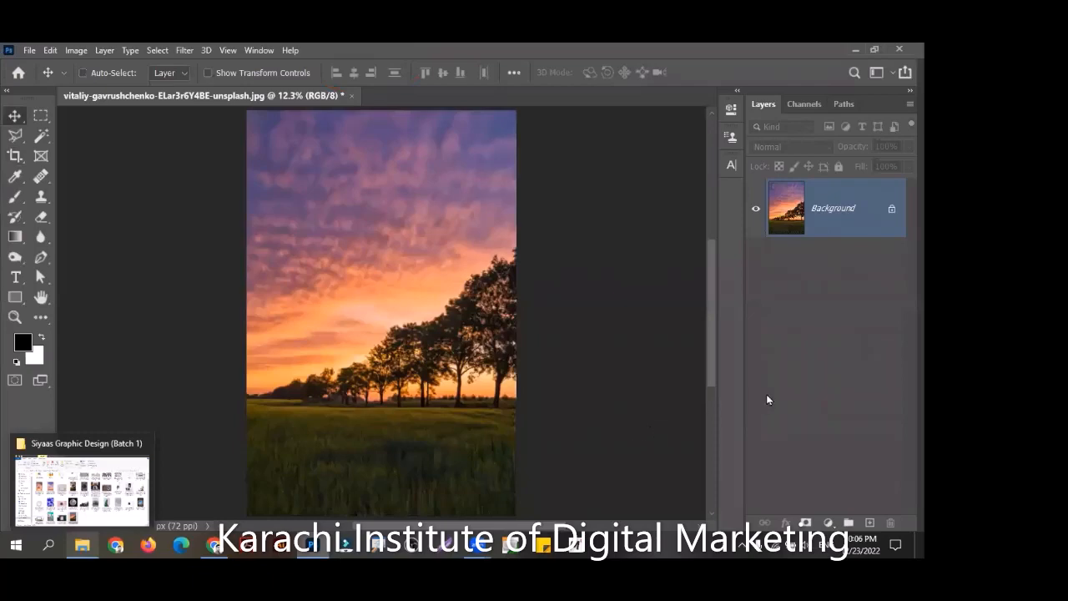
Switch to File Explorer and open the Stock Images folder inside My Personal Library on the D: drive
left_click(82, 544)
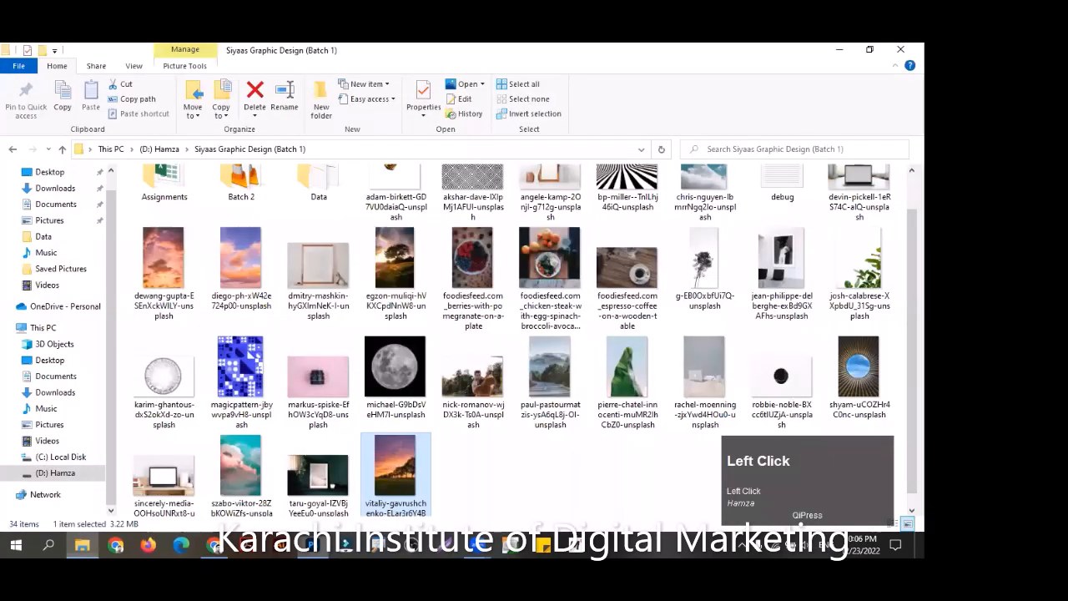
left_click_drag(911, 358, 911, 322)
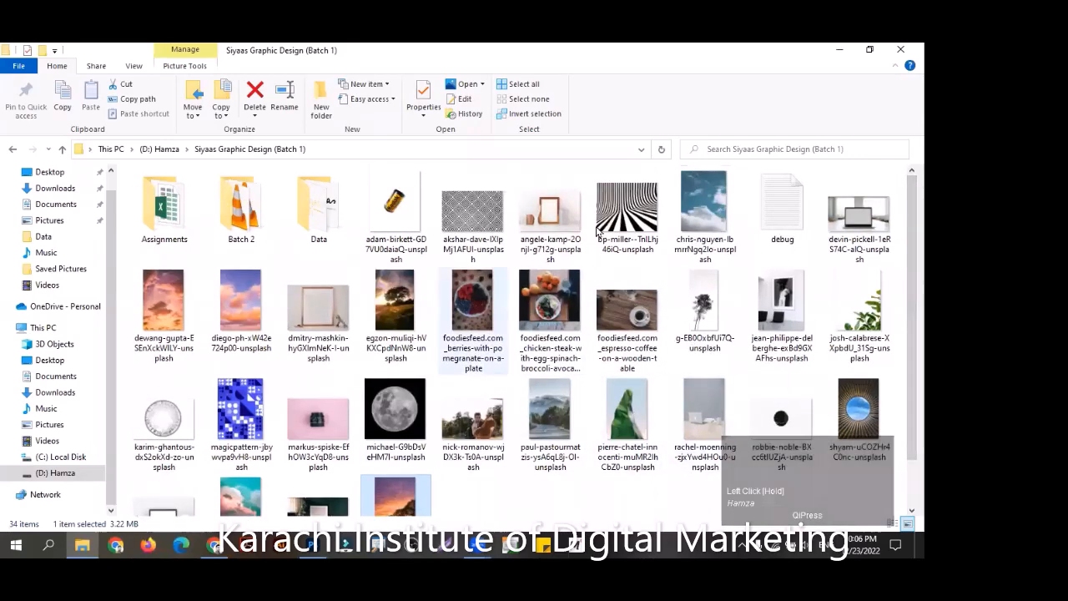
left_click(160, 149)
double_click(591, 219)
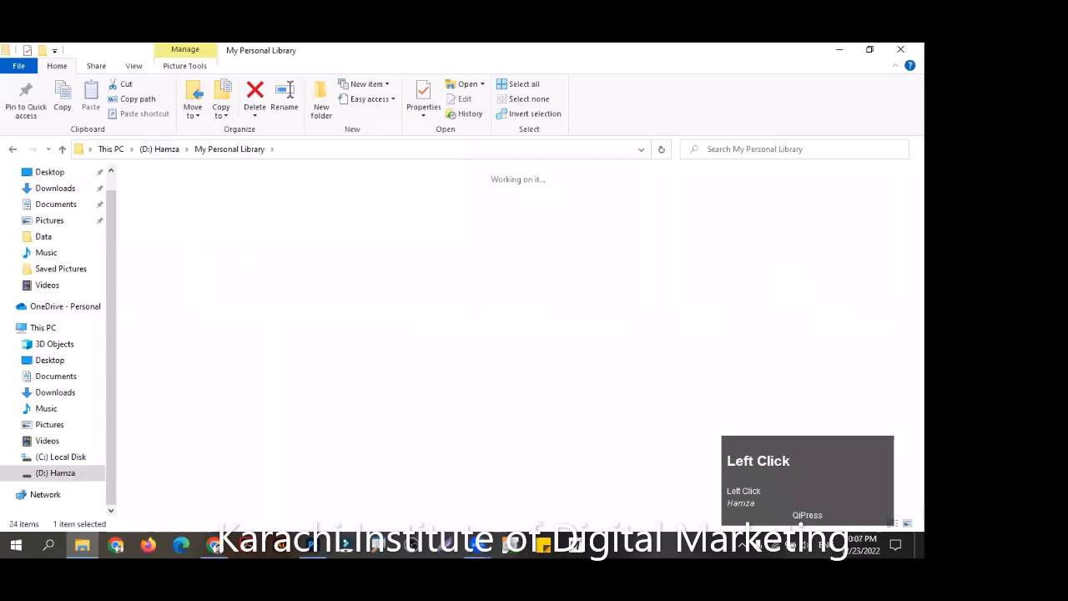
scroll(772, 192, "down", 1)
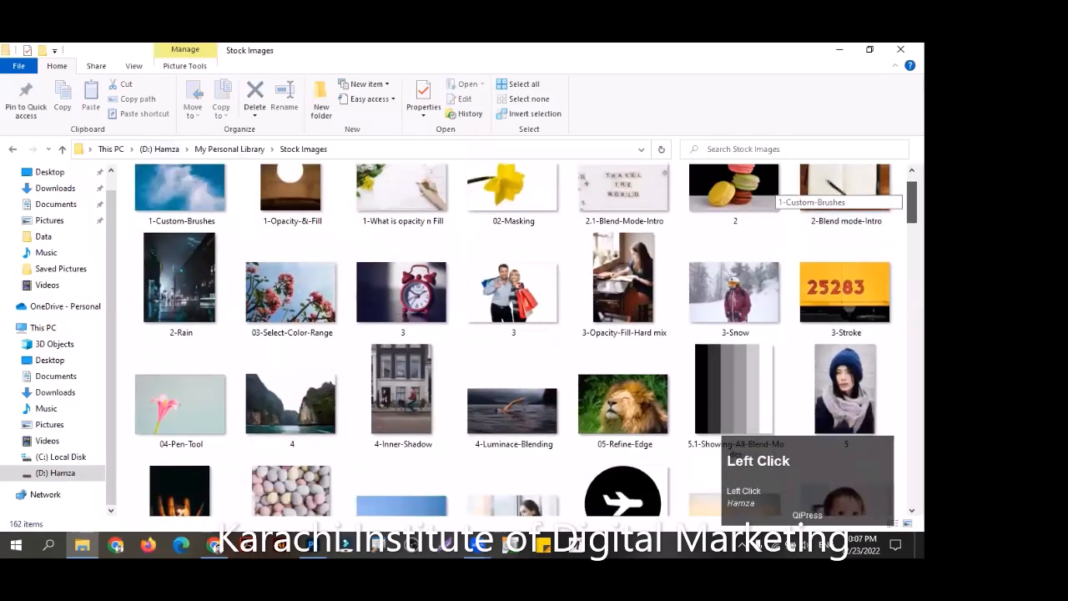
Find the sneaker photo 15 in the Stock Images folder and open it in Photoshop as a separate document fitted to the screen
scroll(787, 309, "down", 3)
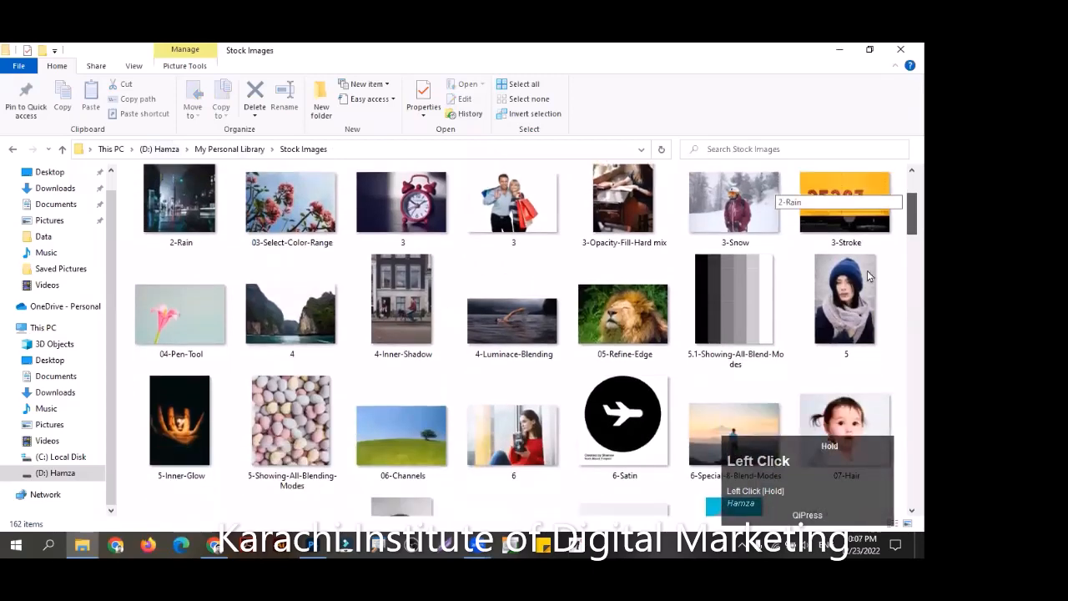
scroll(882, 286, "down", 1)
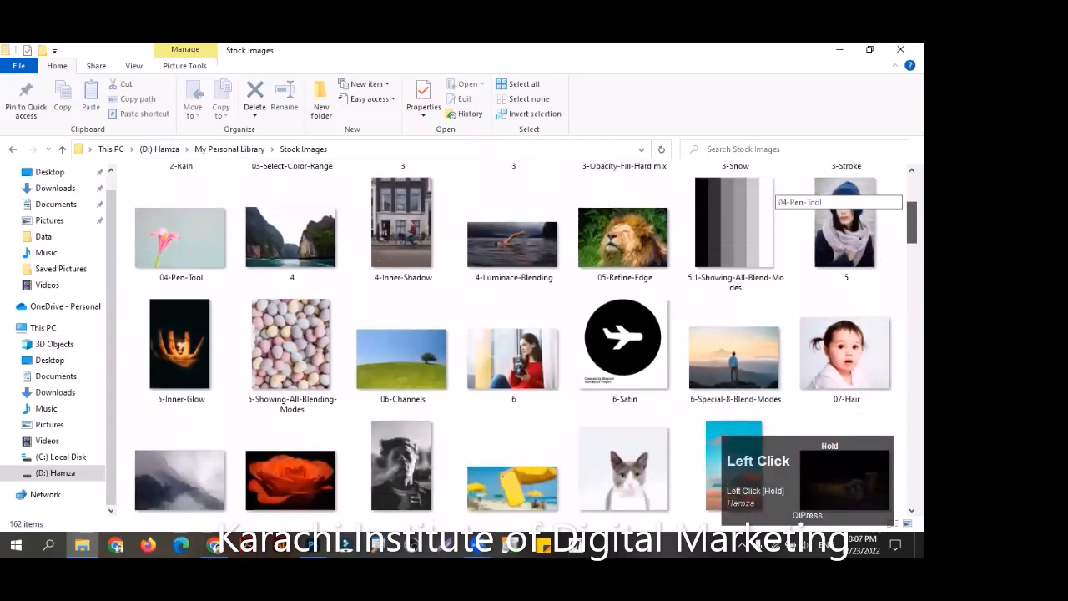
scroll(843, 242, "down", 5)
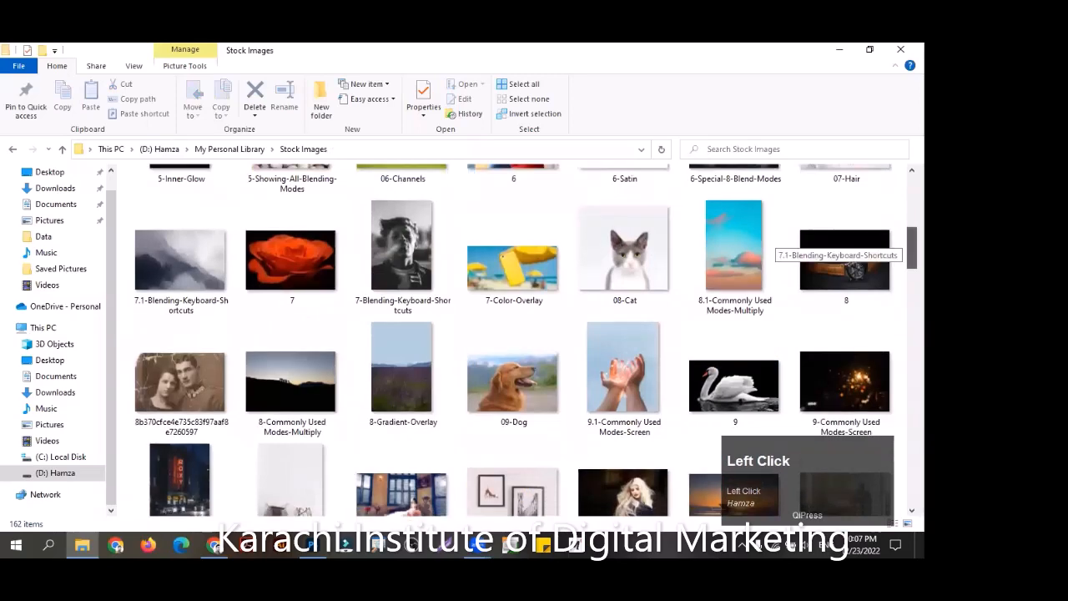
scroll(842, 242, "down", 2)
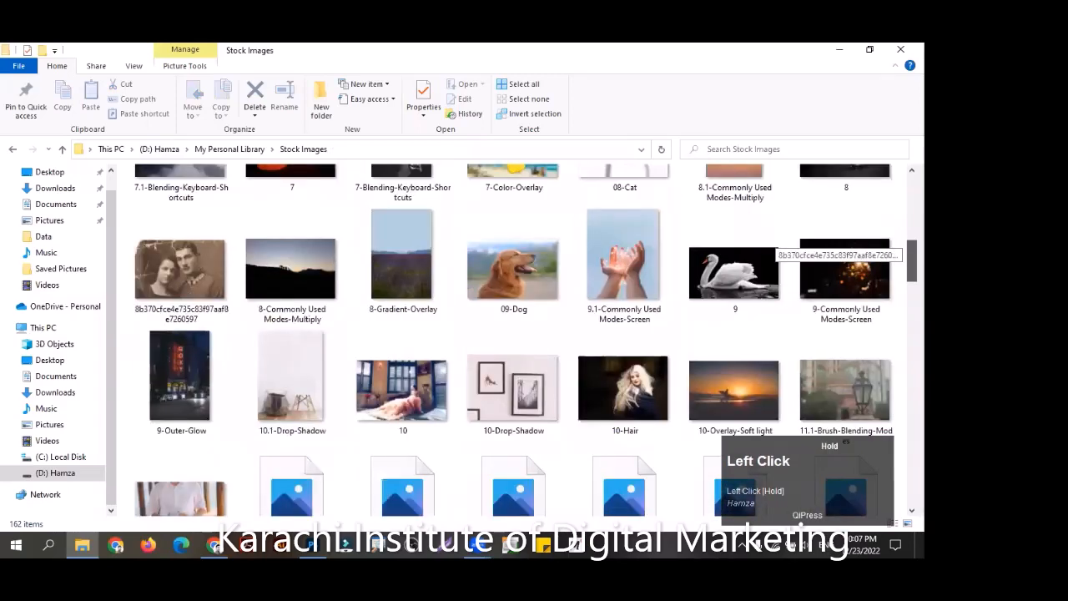
scroll(816, 351, "down", 2)
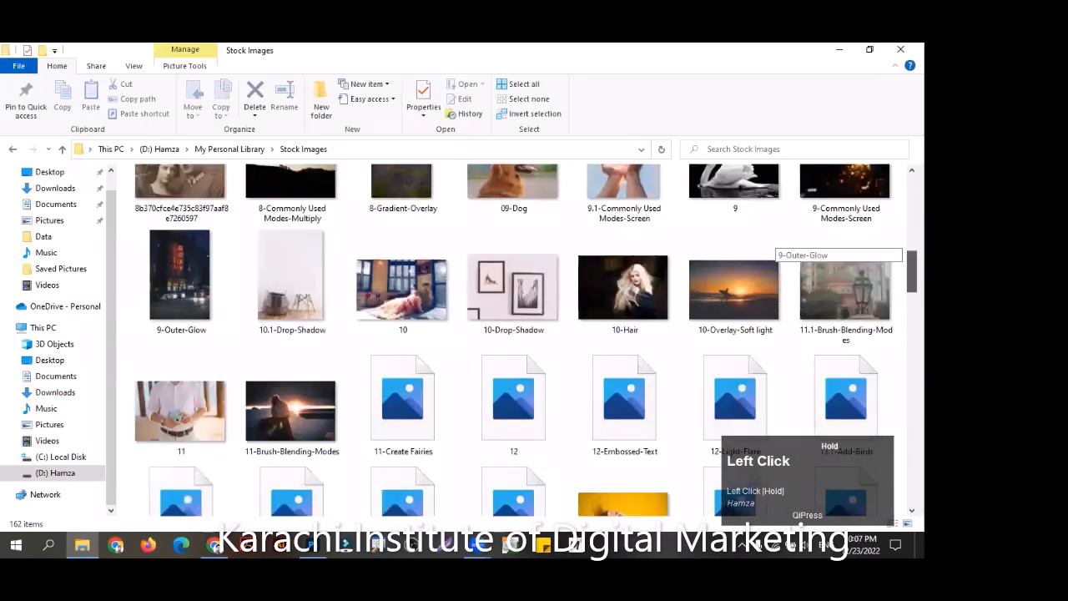
scroll(518, 334, "down", 4)
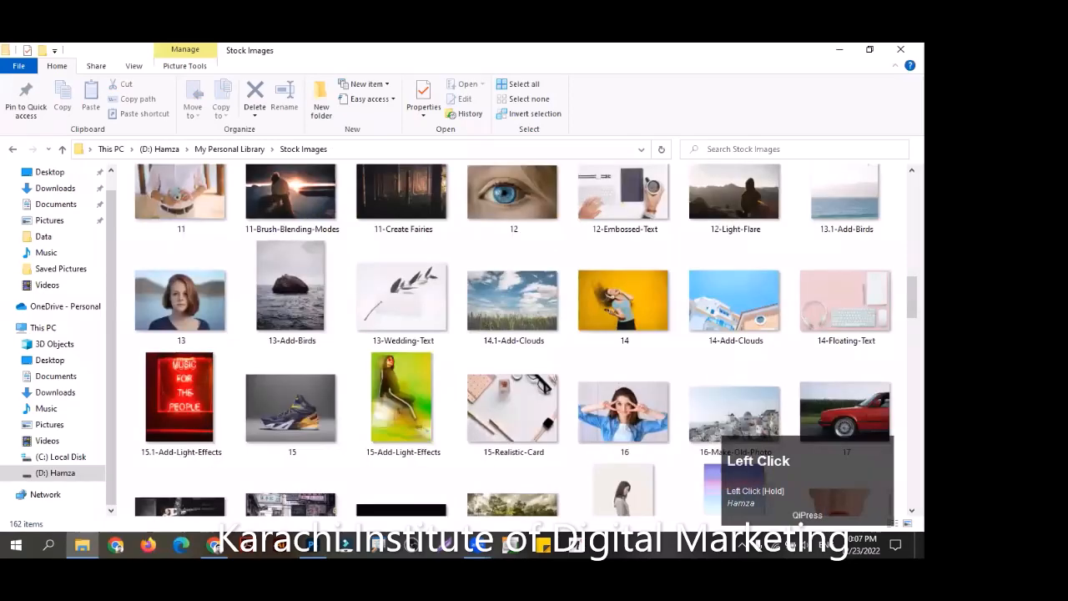
scroll(776, 301, "down", 3)
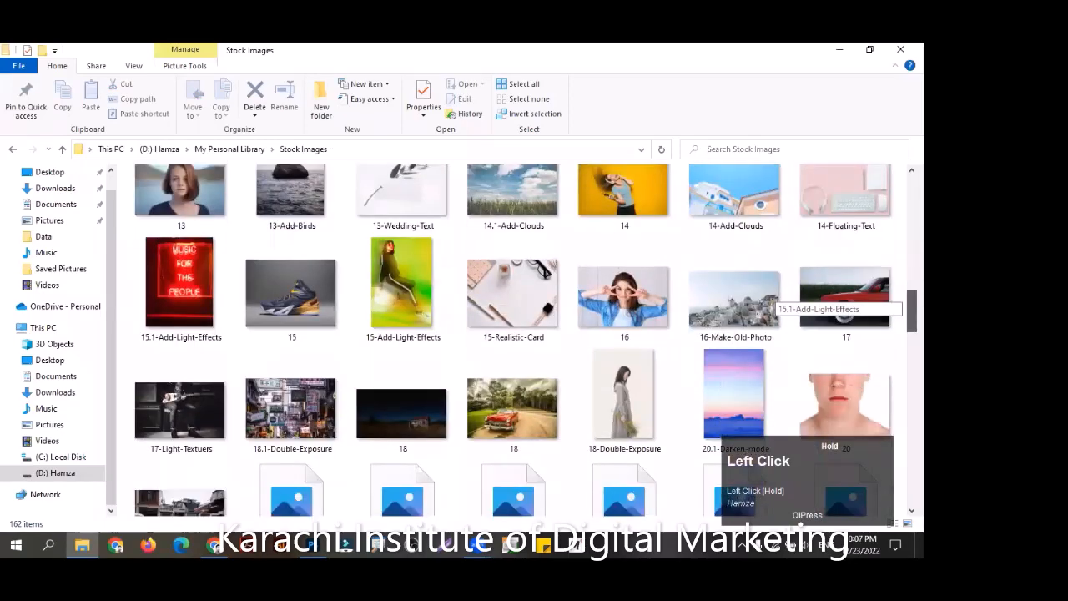
scroll(772, 300, "down", 3)
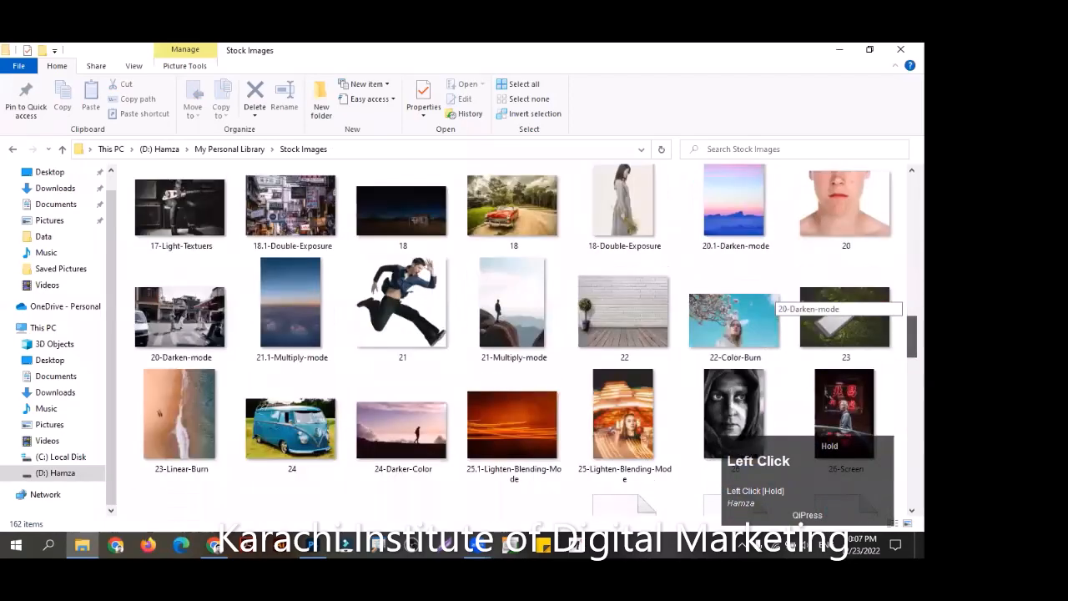
scroll(772, 301, "down", 3)
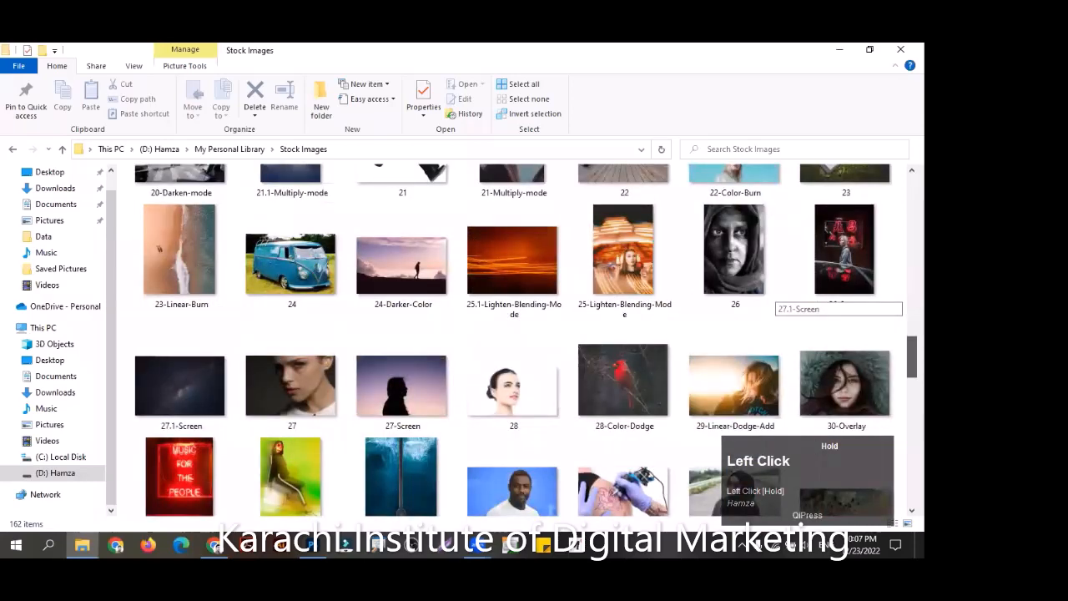
scroll(772, 300, "down", 4)
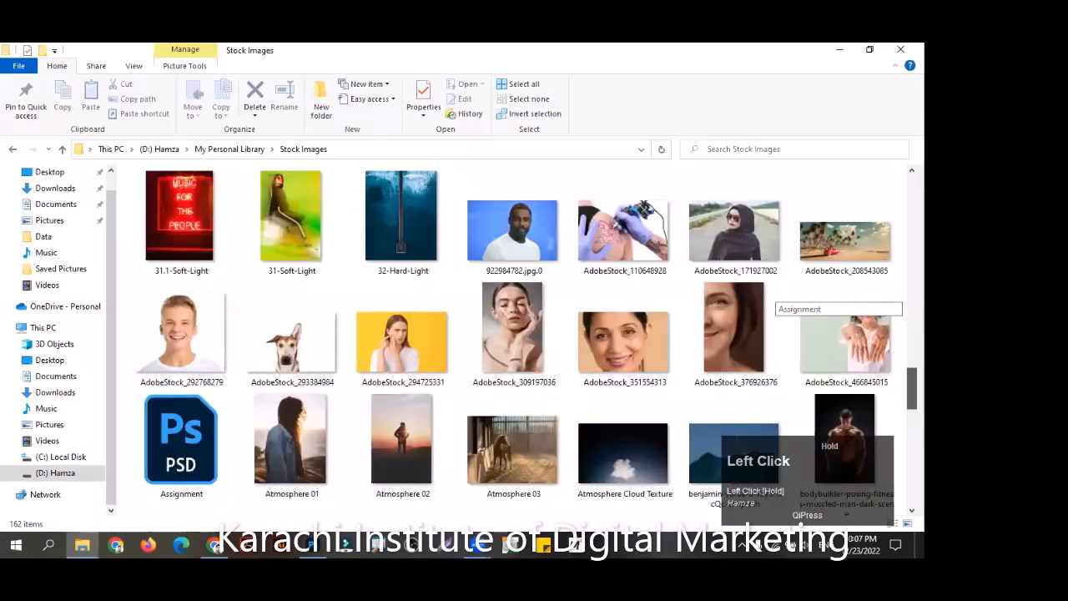
scroll(771, 300, "down", 5)
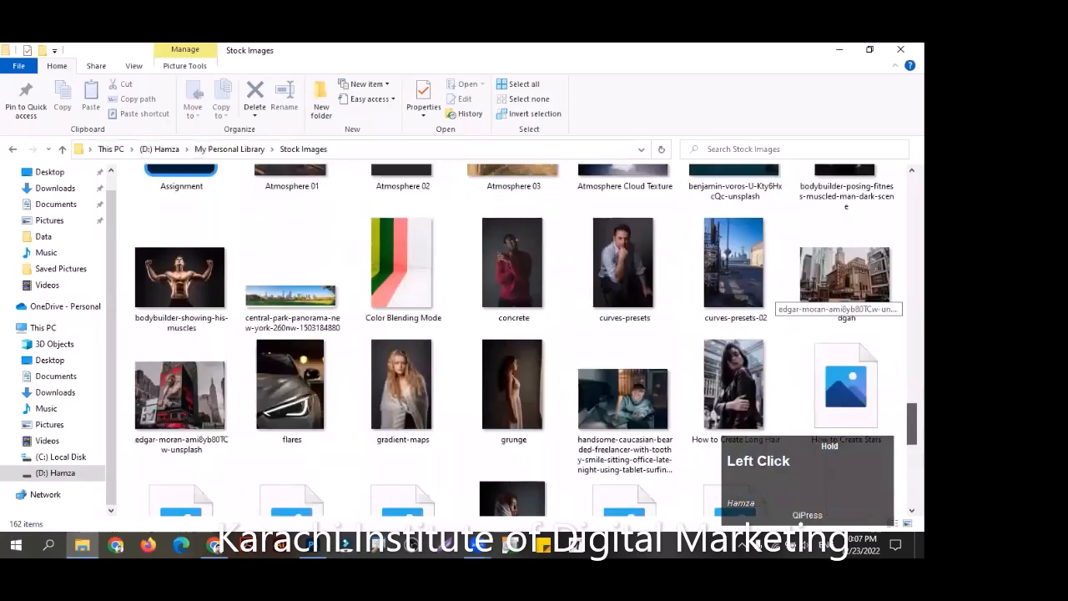
scroll(776, 417, "down", 2)
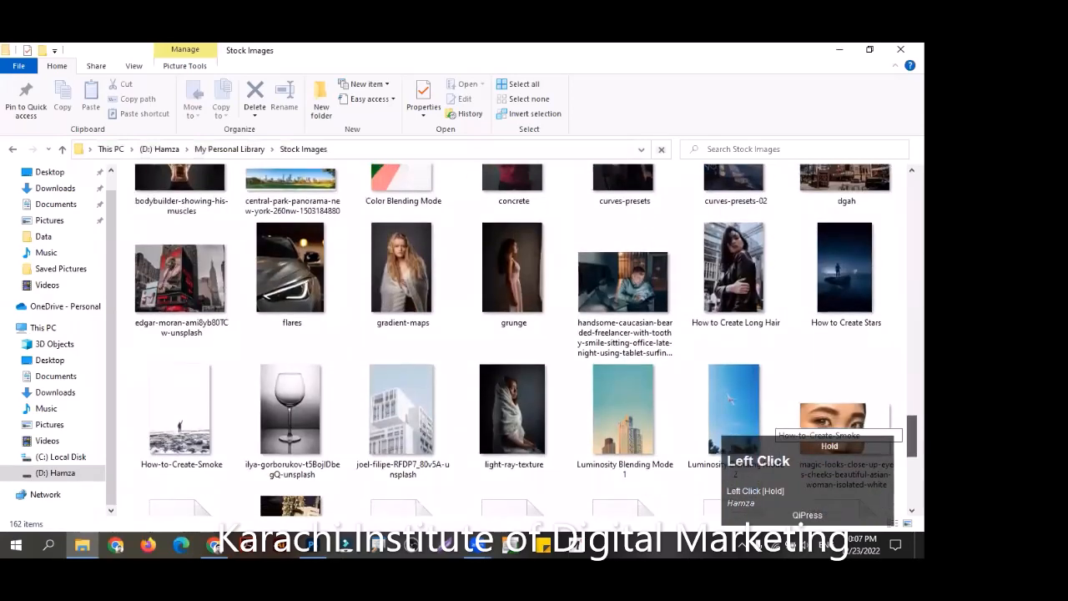
scroll(776, 425, "down", 3)
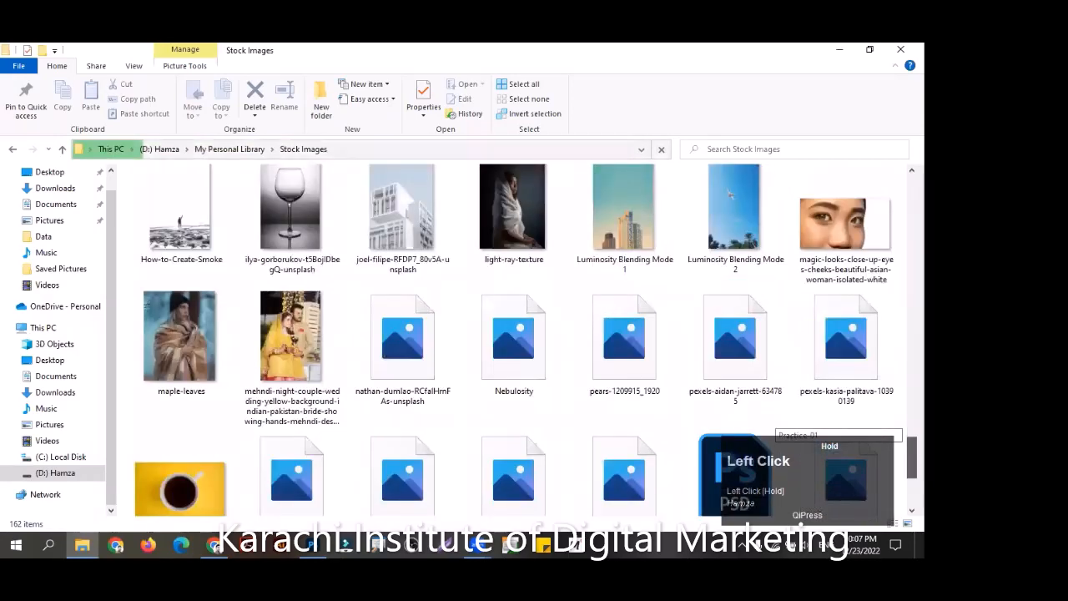
scroll(776, 427, "down", 4)
left_click_drag(911, 486, 911, 289)
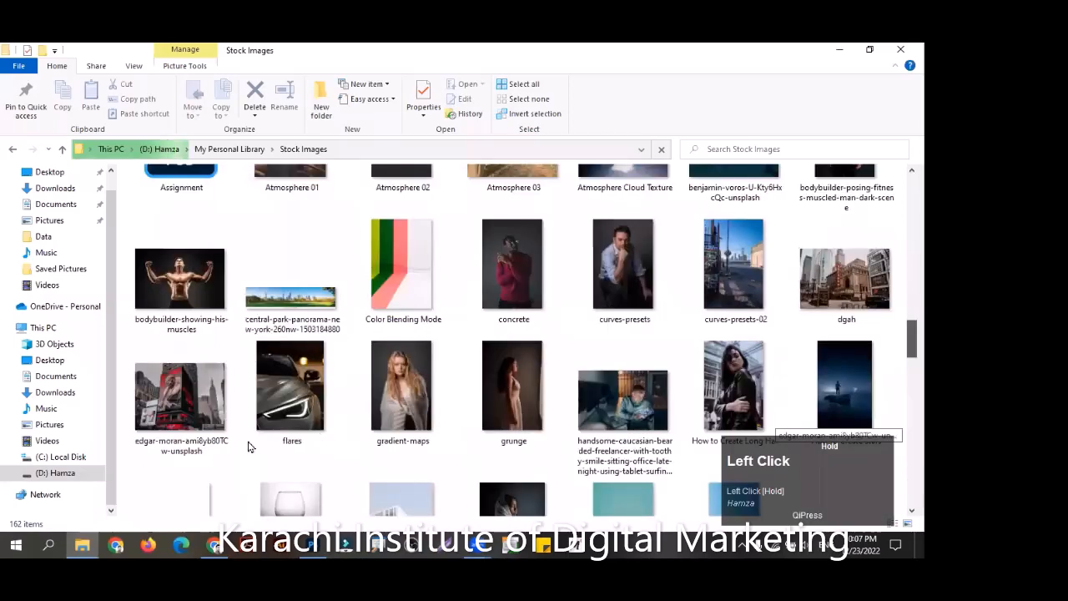
left_click_drag(255, 477, 418, 96)
key("ctrl+0")
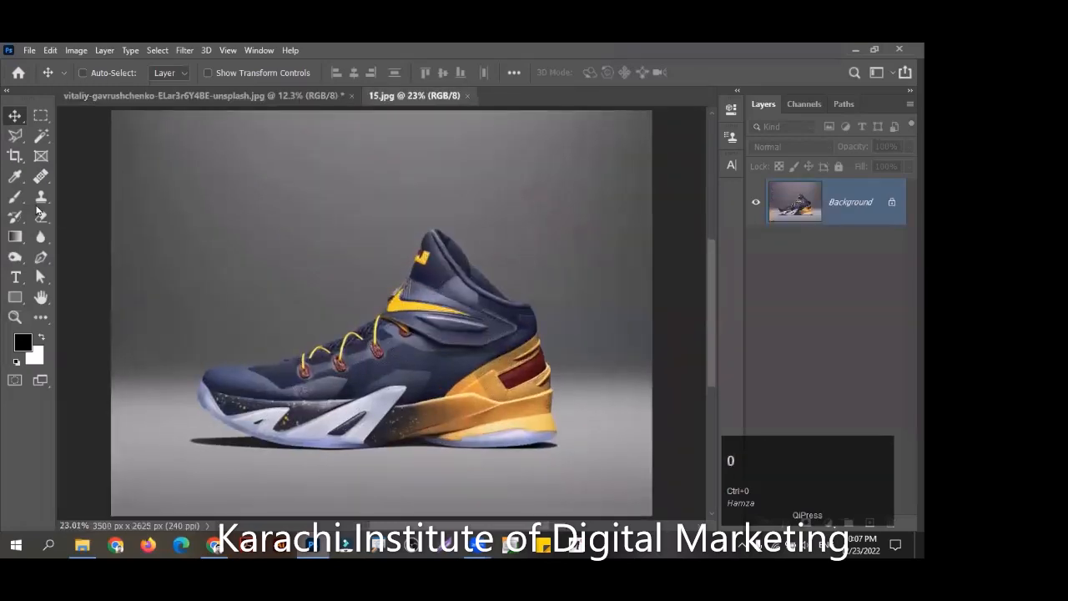
Tilt the sneaker photo slightly counterclockwise with the Crop tool, apply the crop, and activate the Straighten option
left_click(15, 157)
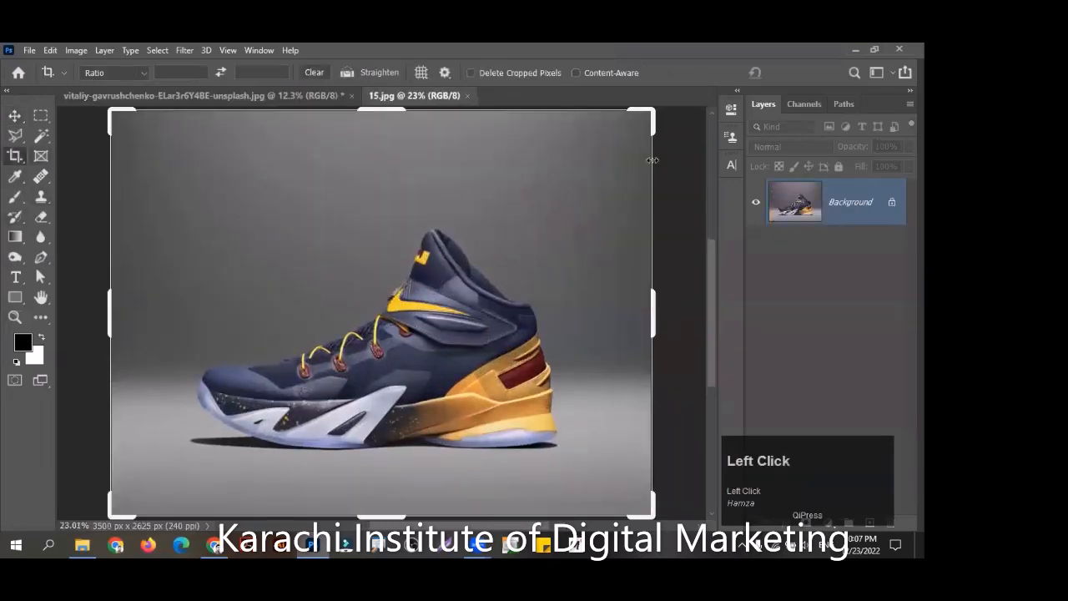
left_click_drag(672, 125, 660, 111)
key("Return")
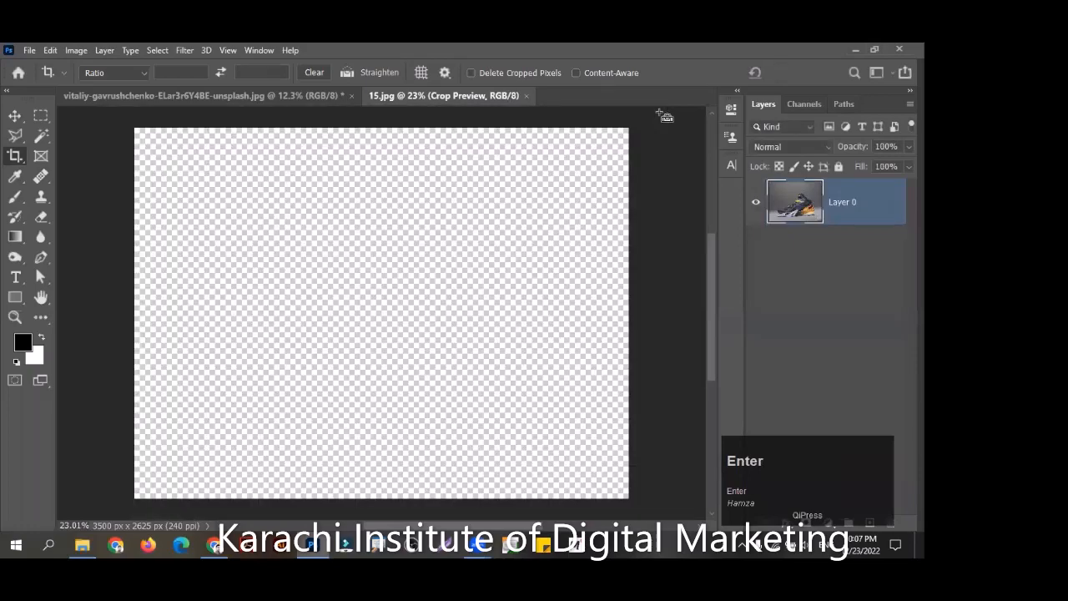
key("ctrl+plus")
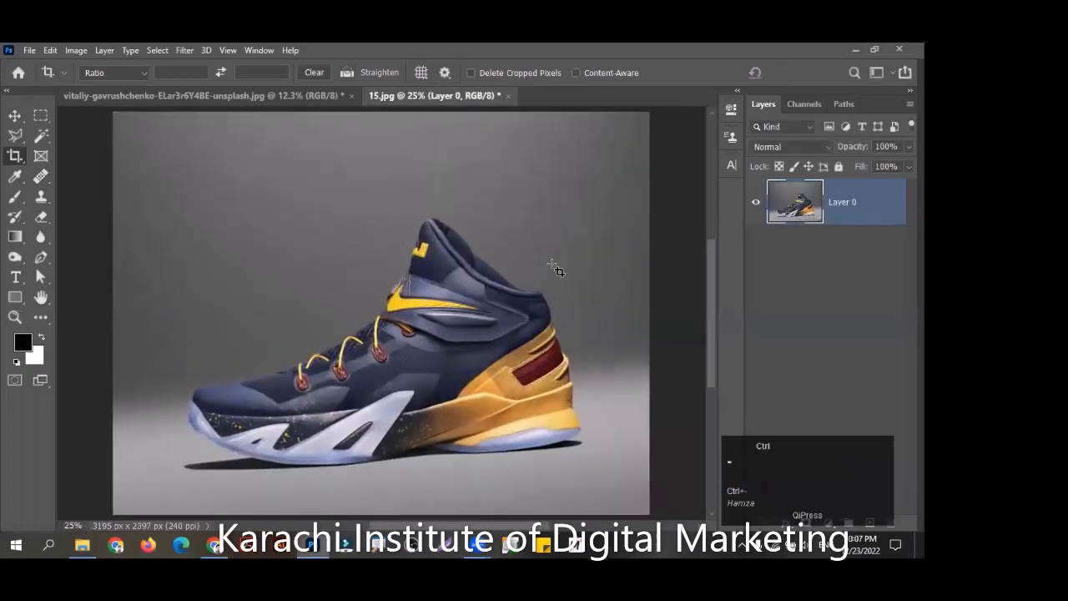
key("ctrl+minus")
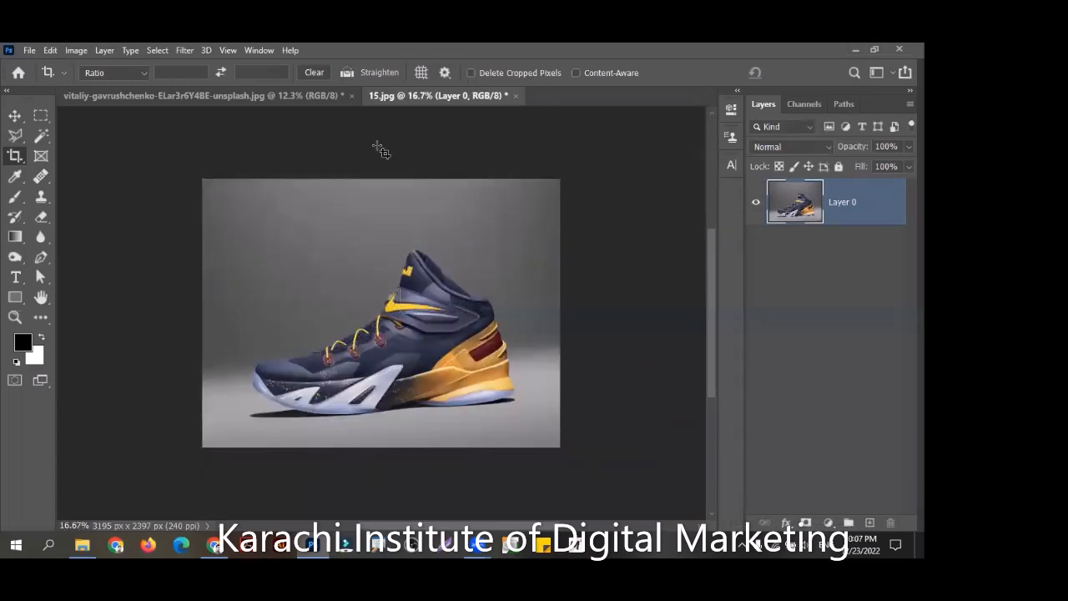
left_click(347, 76)
key("alt+z")
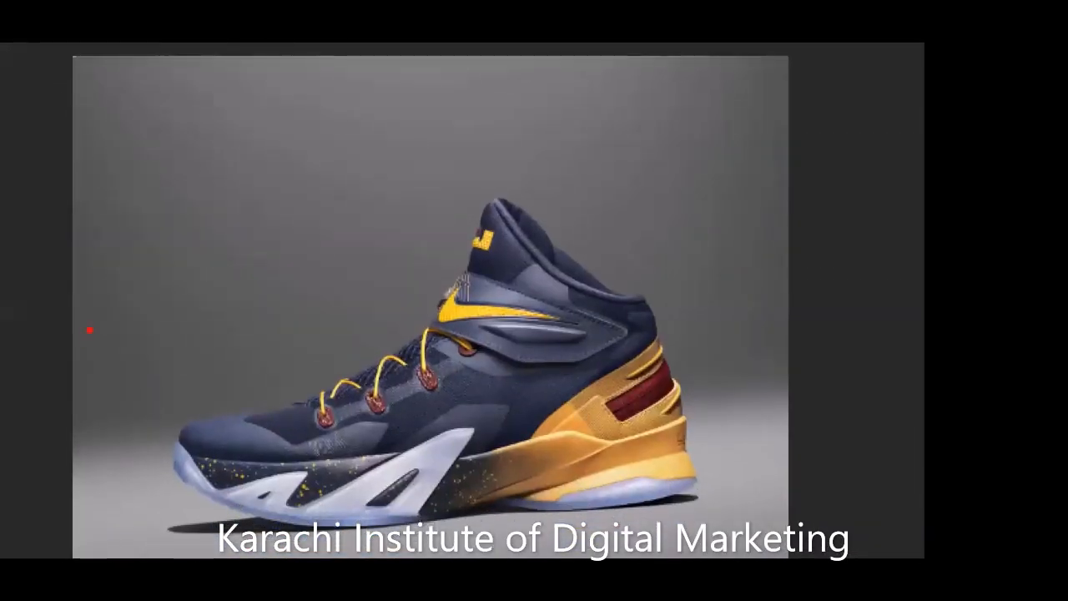
left_click_drag(89, 330, 99, 334)
mouse_move(180, 312)
left_mouse_down()
mouse_move(550, 178)
mouse_move(780, 122)
left_mouse_up()
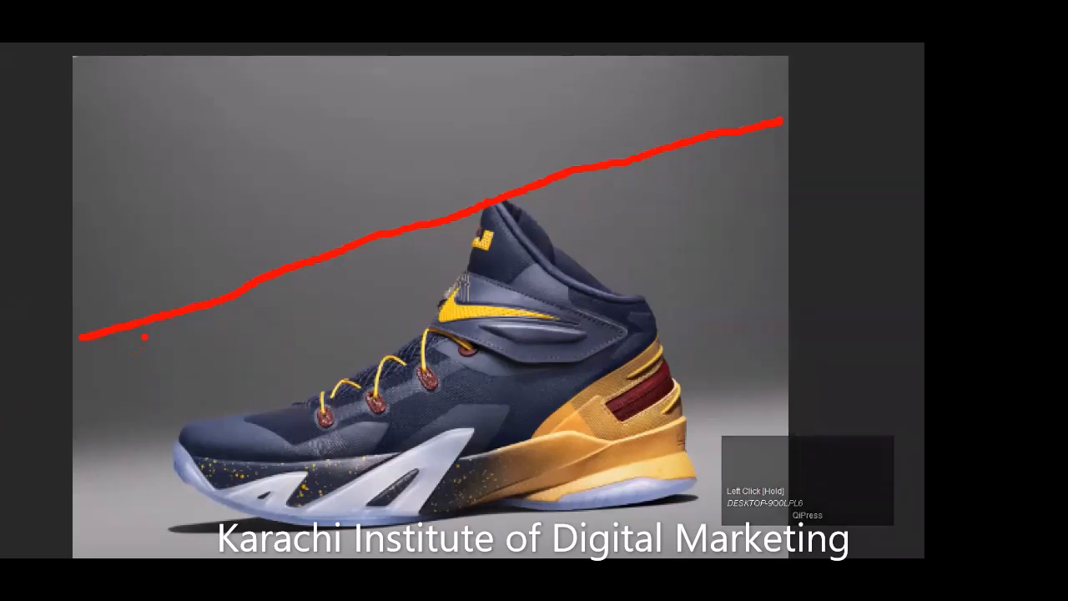
mouse_move(96, 312)
left_mouse_down()
mouse_move(70, 345)
mouse_move(140, 356)
left_mouse_up()
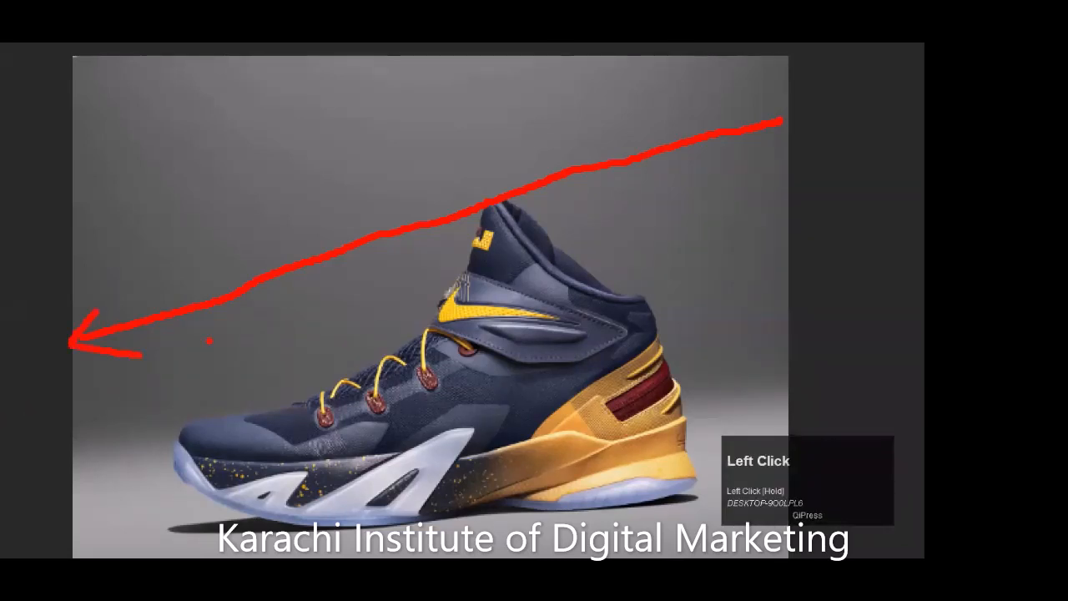
mouse_move(757, 106)
left_mouse_down()
mouse_move(789, 114)
mouse_move(772, 150)
left_mouse_up()
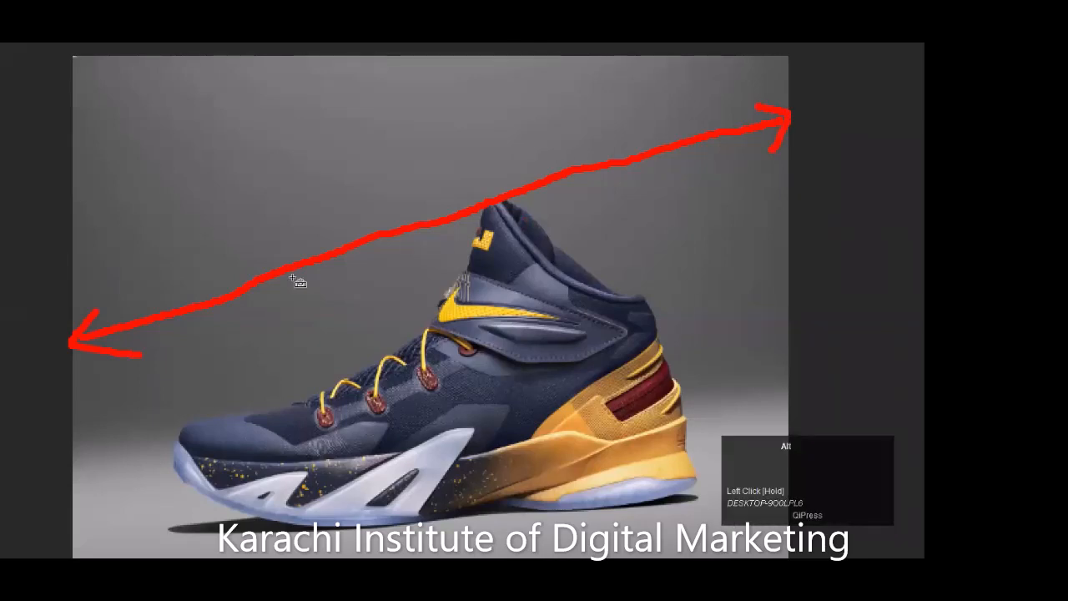
key("alt+z")
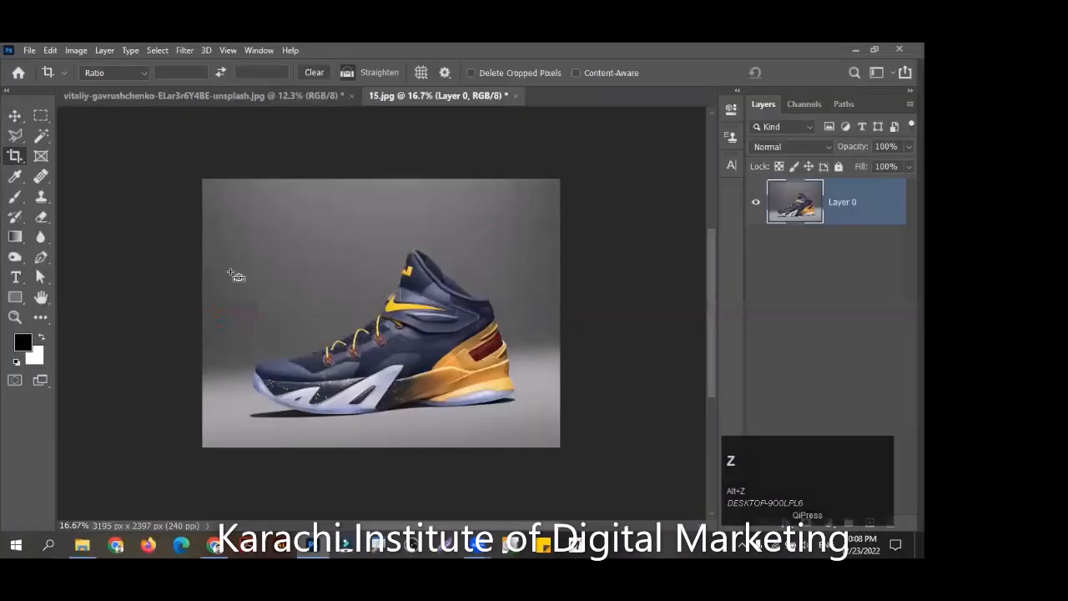
Try straightening the sneaker photo along a line rising to the right, cancel the crop, and close 15.jpg without saving
left_click_drag(201, 317, 543, 200)
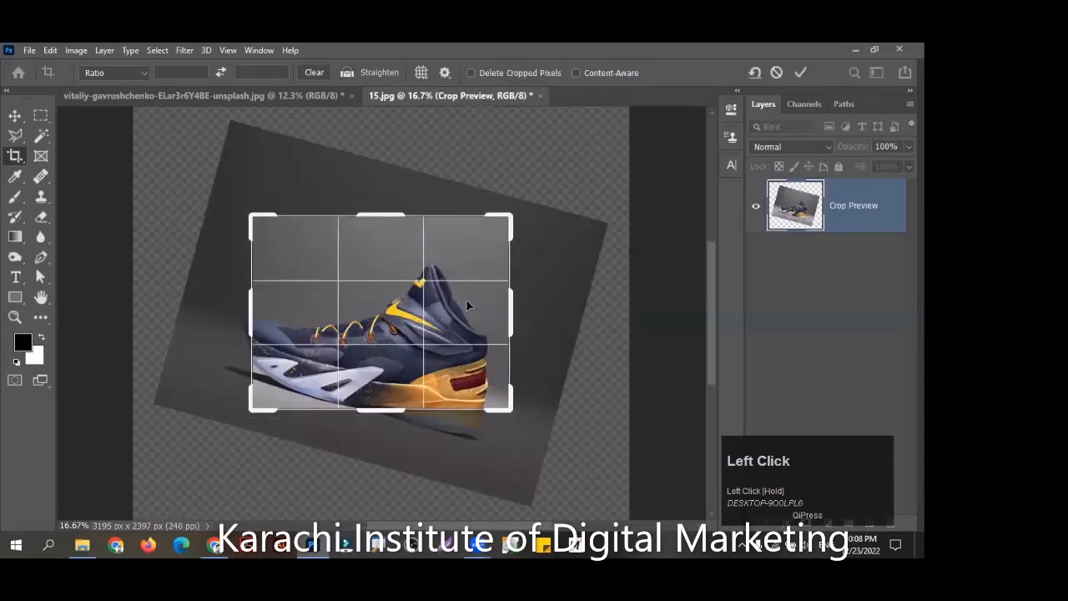
key("Escape")
key("ctrl+w")
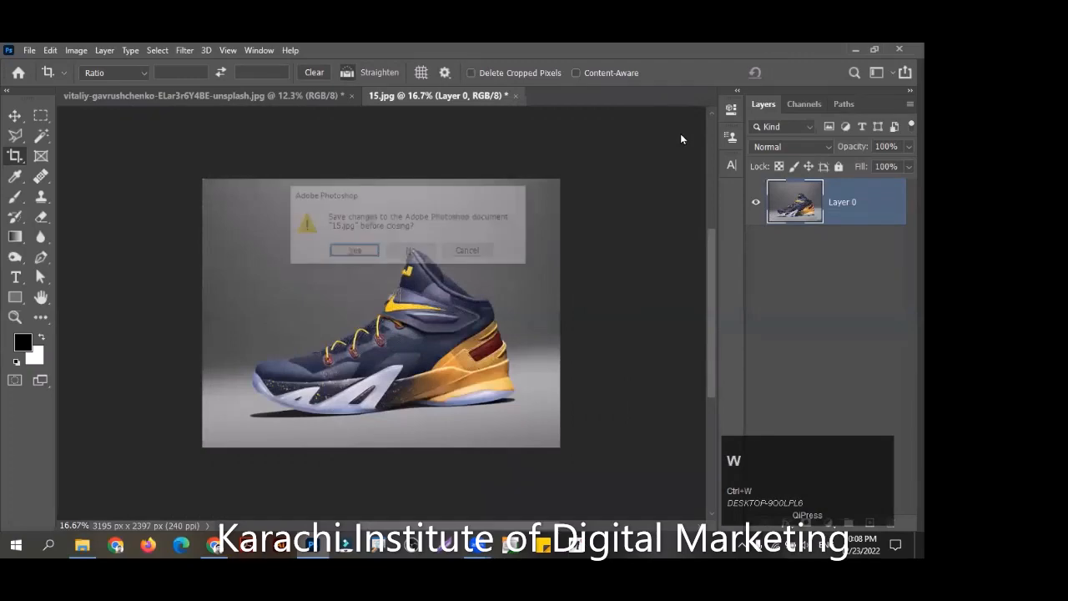
key("Return")
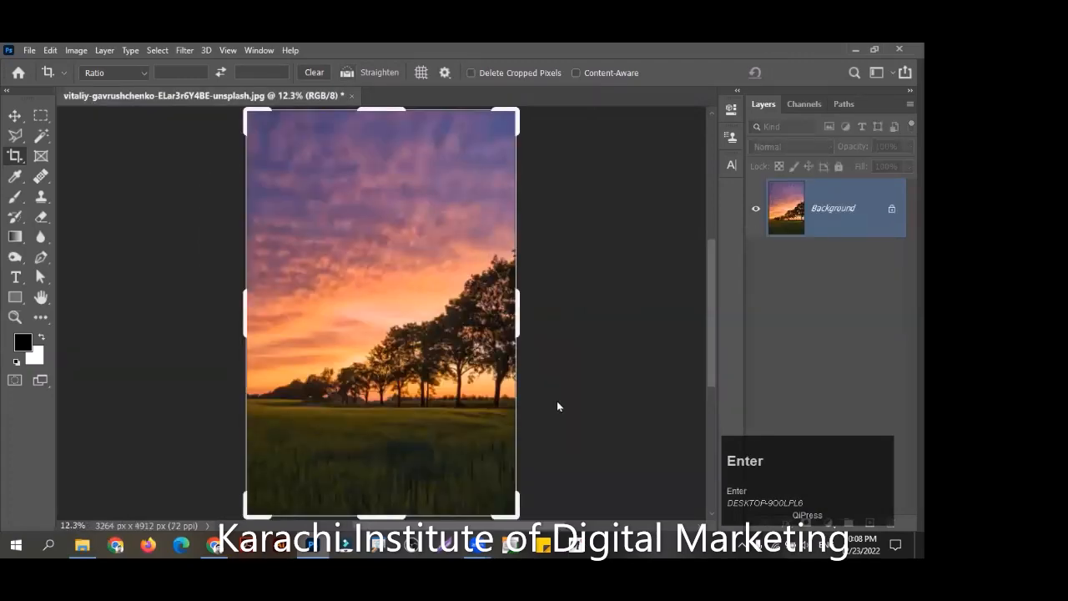
Switch to File Explorer, find the watch photo 8 in the Stock Images folder, and open it in Photoshop as a separate document
left_click(758, 397)
left_click(82, 544)
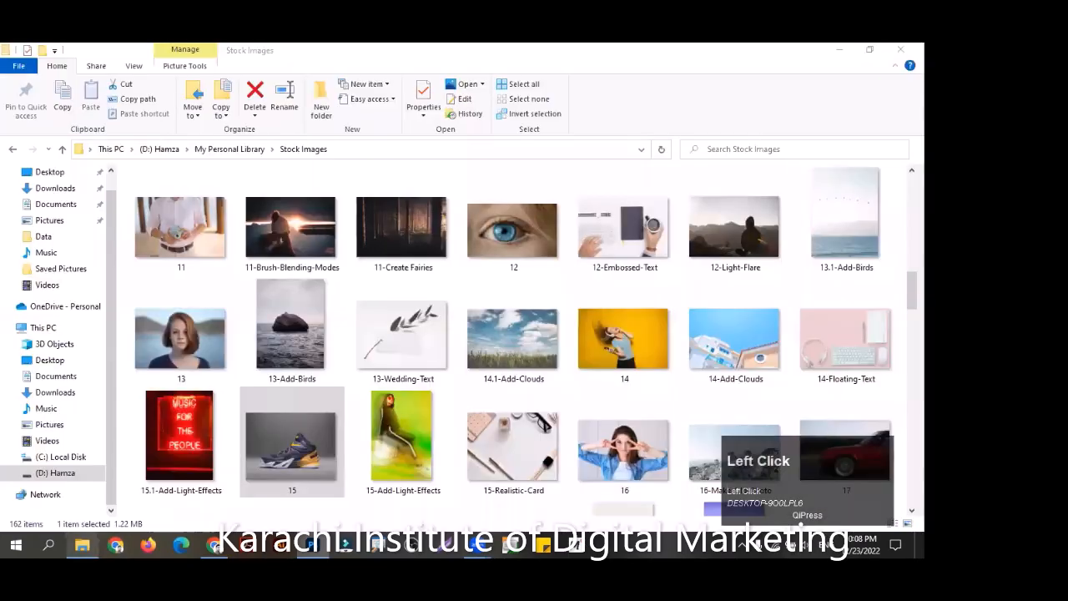
scroll(851, 267, "down", 1)
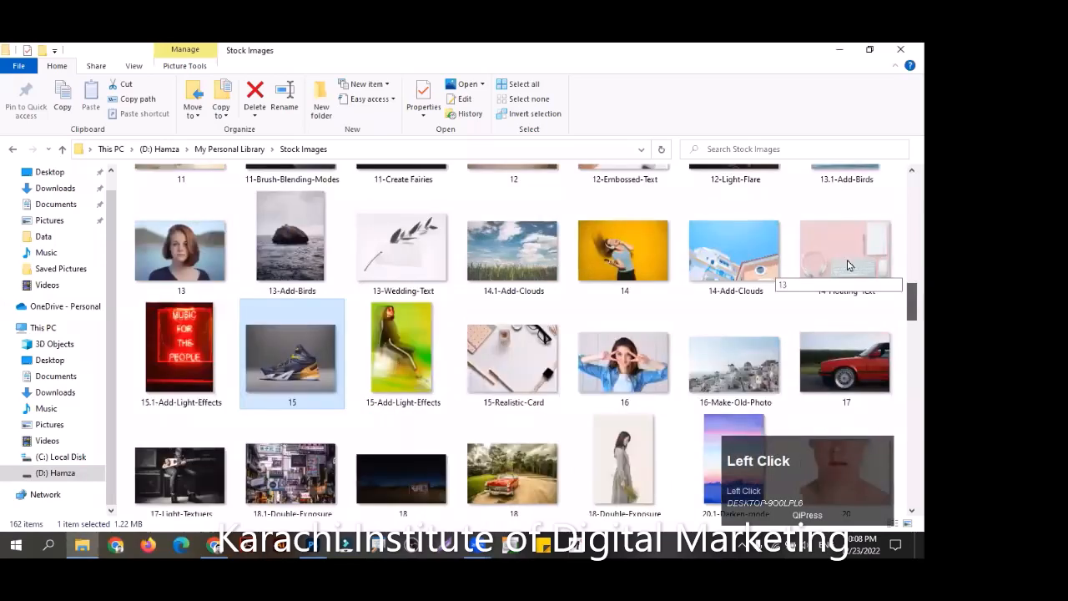
scroll(772, 288, "up", 8)
left_click_drag(911, 205, 911, 243)
left_click_drag(844, 278, 310, 544)
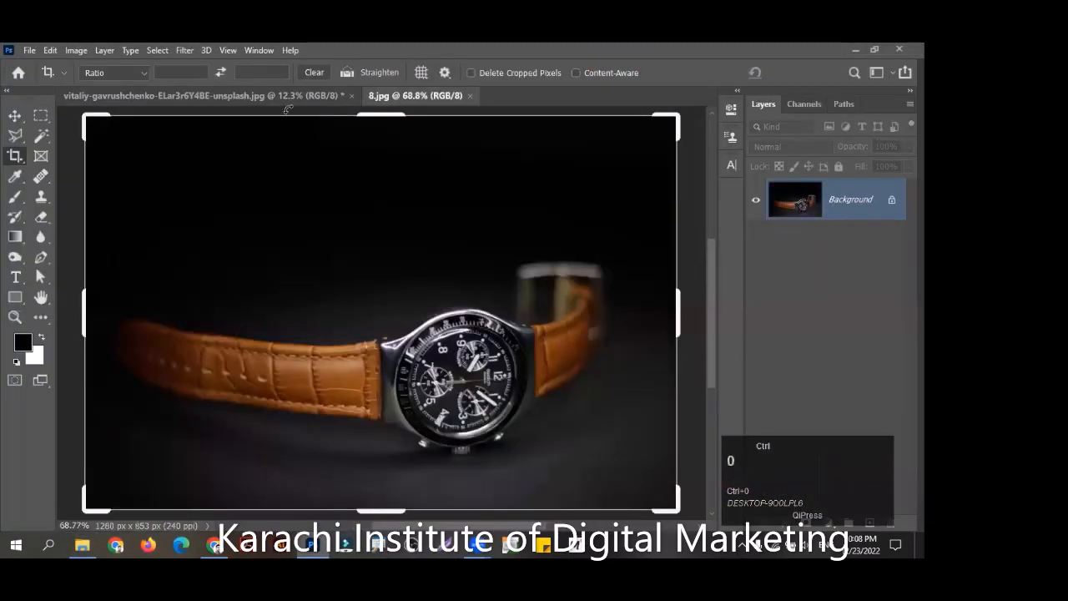
Straighten the watch photo along a line rising slightly to the right, apply the crop, and compare it with the original
key("ctrl+minus")
key("ctrl+minus")
left_click_drag(176, 262, 589, 220)
key("Return")
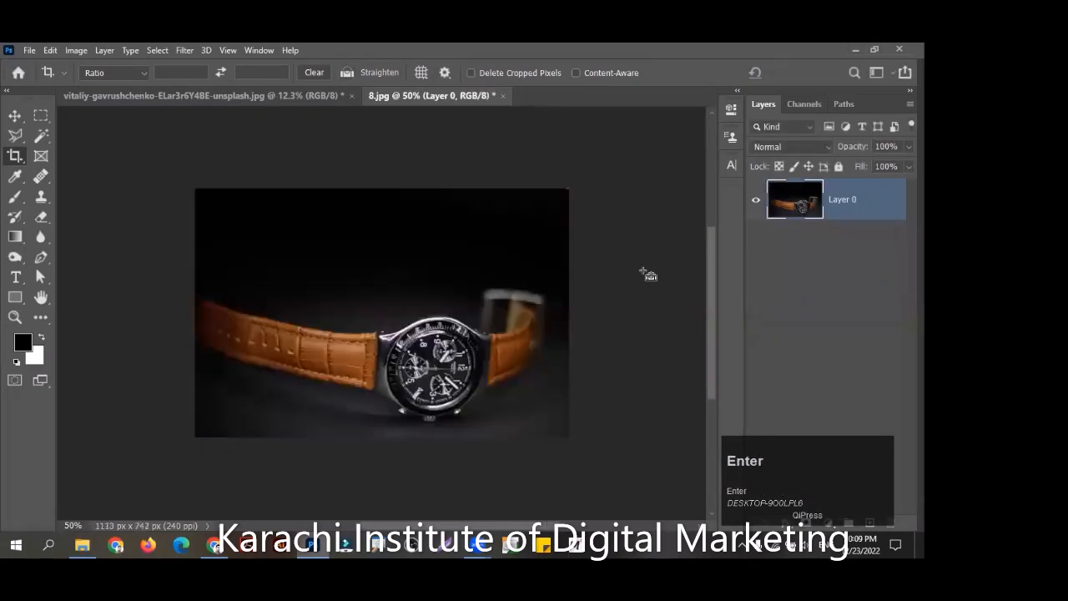
key("ctrl+z")
key("ctrl+shift+z")
key("ctrl+z")
key("ctrl+shift+z")
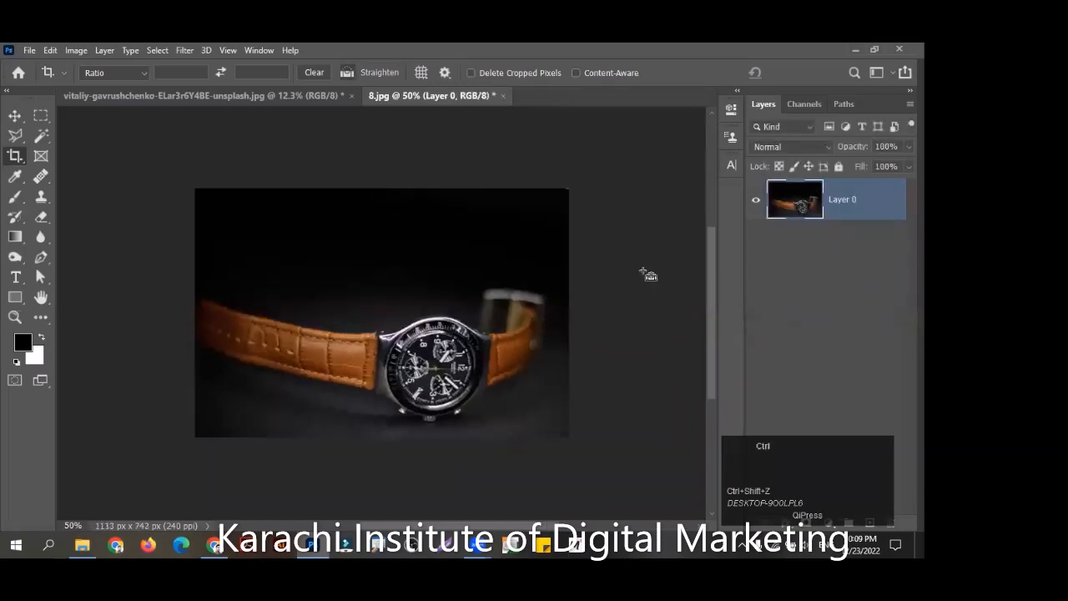
Close the watch photo without saving and open 7-Color-Overlay from the Stock Images folder as a separate document fitted to the screen
key("ctrl+w")
key("Return")
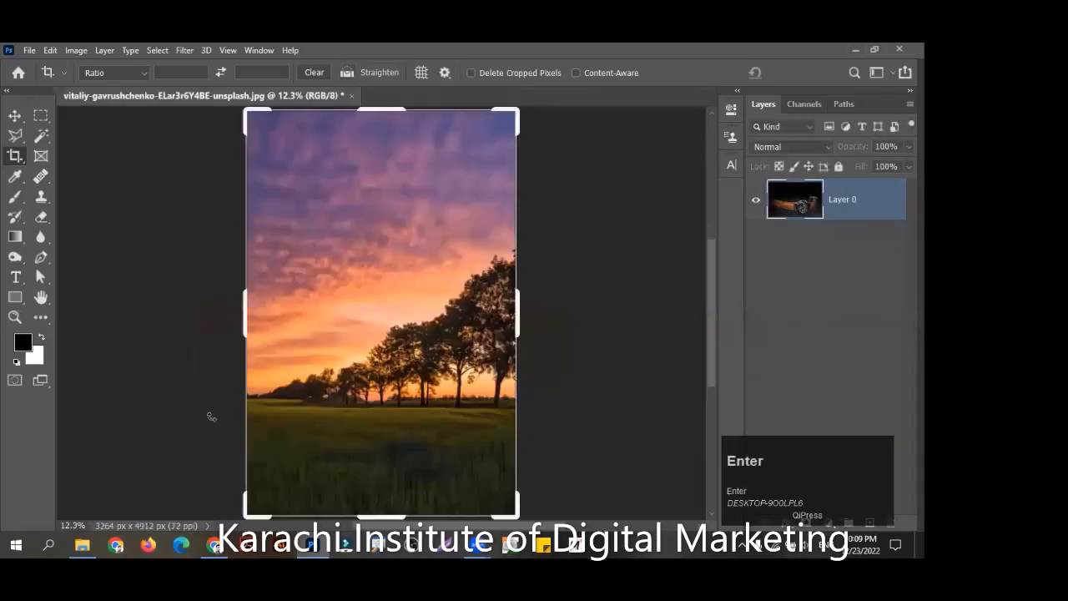
left_click(423, 411)
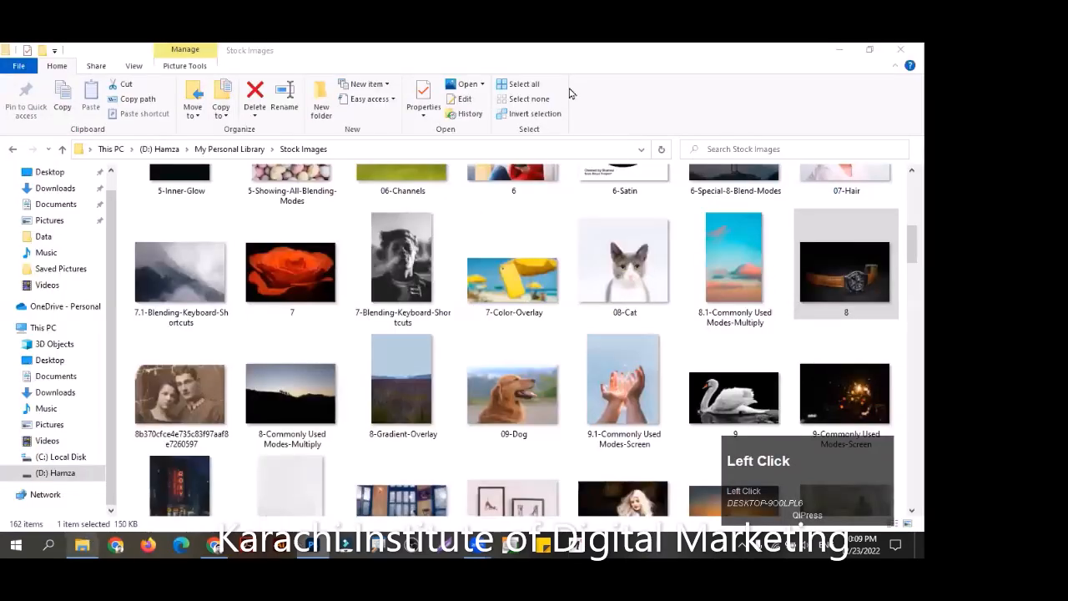
left_click_drag(513, 269, 584, 99)
key("ctrl+0")
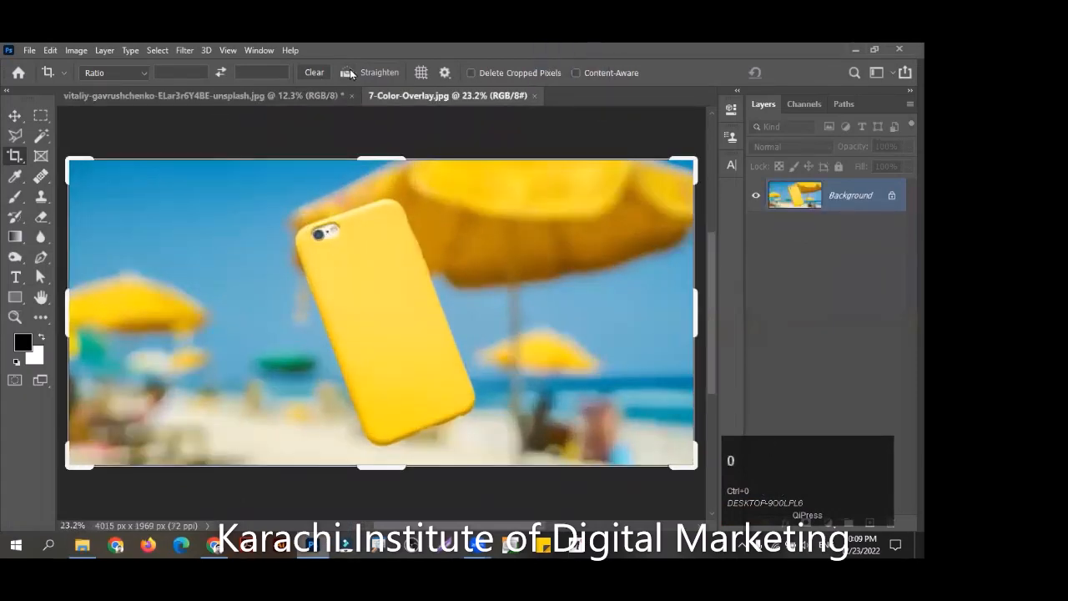
Straighten the tilted yellow phone with the Straighten option and crop the photo tightly around it to about 979 x 1712 px
left_click(311, 154)
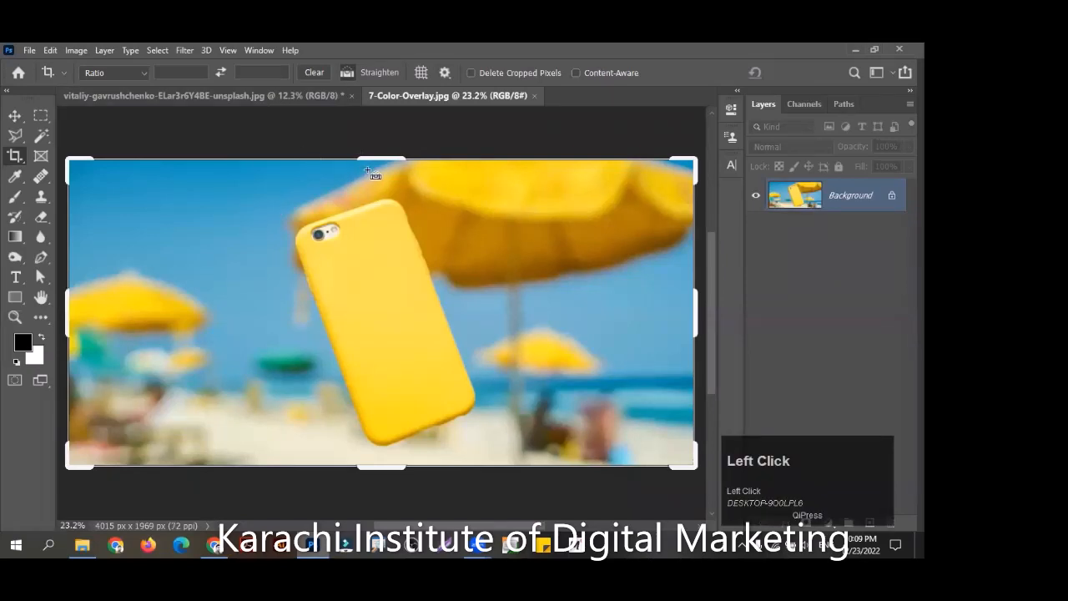
left_click_drag(377, 170, 380, 170)
left_click_drag(379, 171, 378, 170)
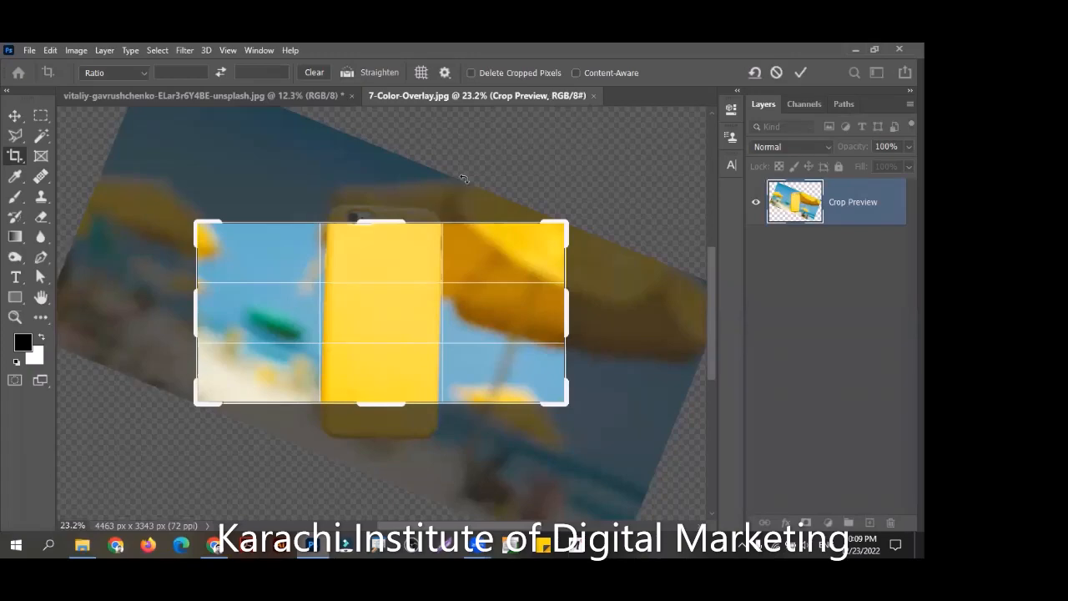
left_click_drag(566, 315, 501, 315)
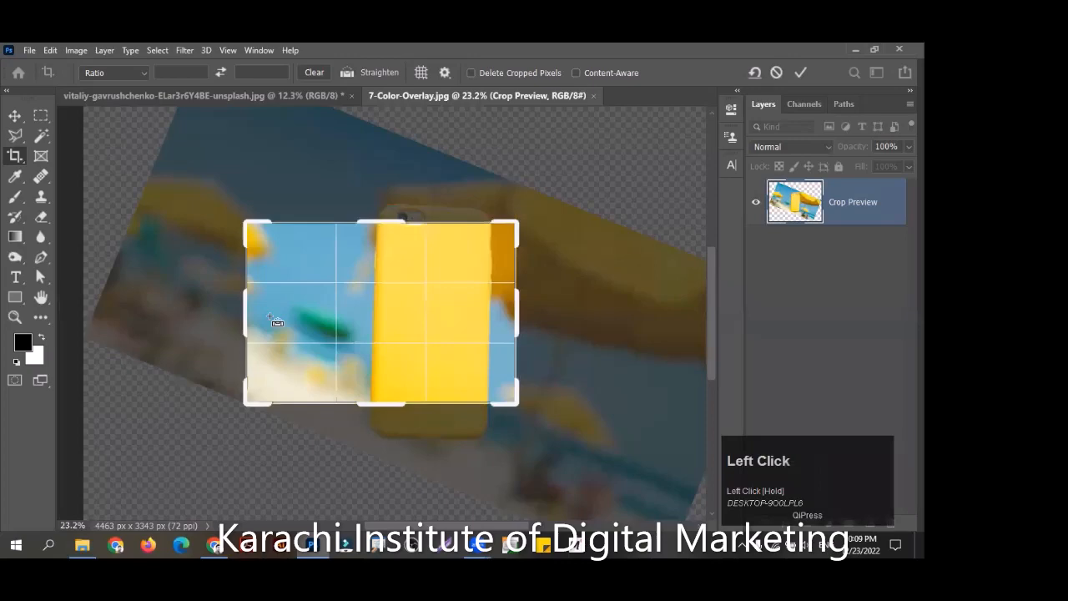
mouse_move(270, 317)
left_mouse_down()
mouse_move(246, 317)
mouse_move(295, 326)
mouse_move(250, 315)
mouse_move(279, 326)
mouse_move(370, 416)
mouse_move(374, 448)
mouse_move(520, 409)
left_mouse_up()
key("ctrl+z")
key("Return")
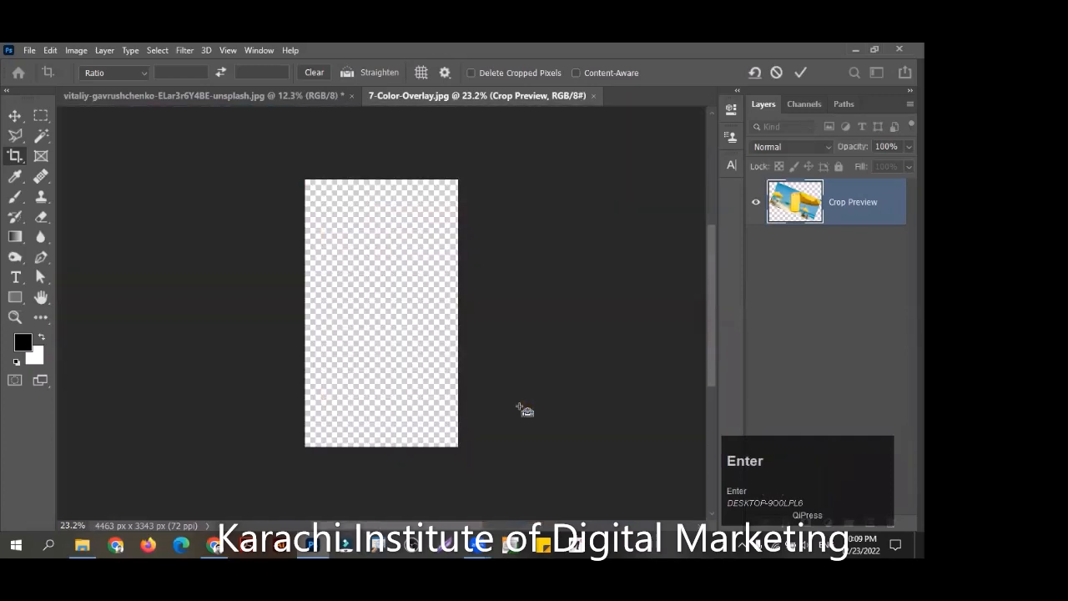
Compare the phone photo before and after the straightened crop by undoing and redoing it
key("ctrl+0")
key("ctrl+minus")
key("ctrl+minus")
key("ctrl+minus")
key("ctrl+z")
key("ctrl+shift+z")
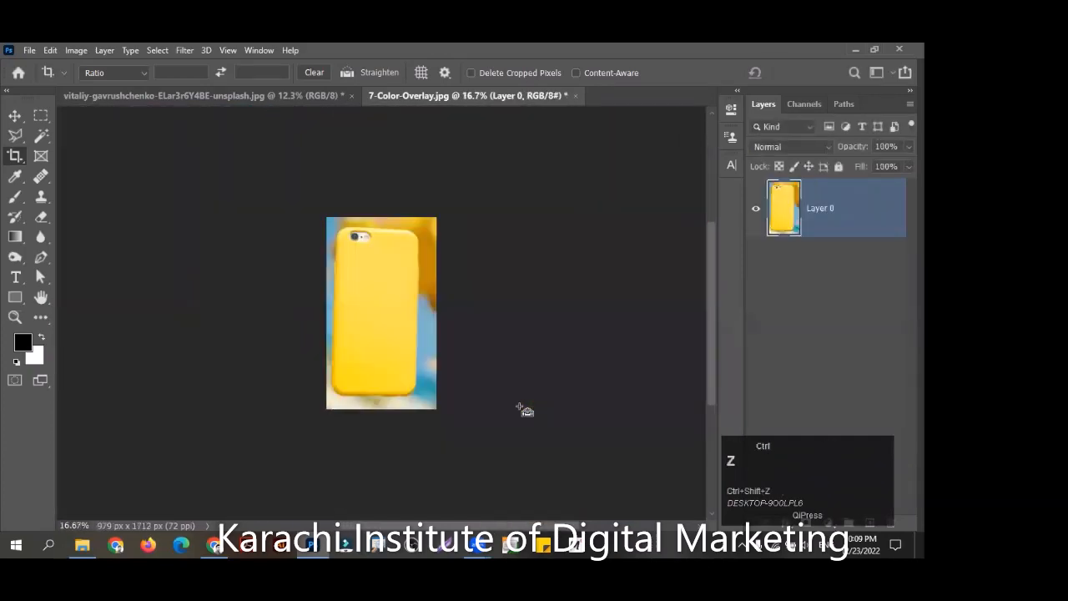
key("ctrl+z")
key("ctrl+shift+z")
Fit the phone photo to the screen and close 7-Color-Overlay.jpg without saving the changes
key("ctrl+0")
key("ctrl+w")
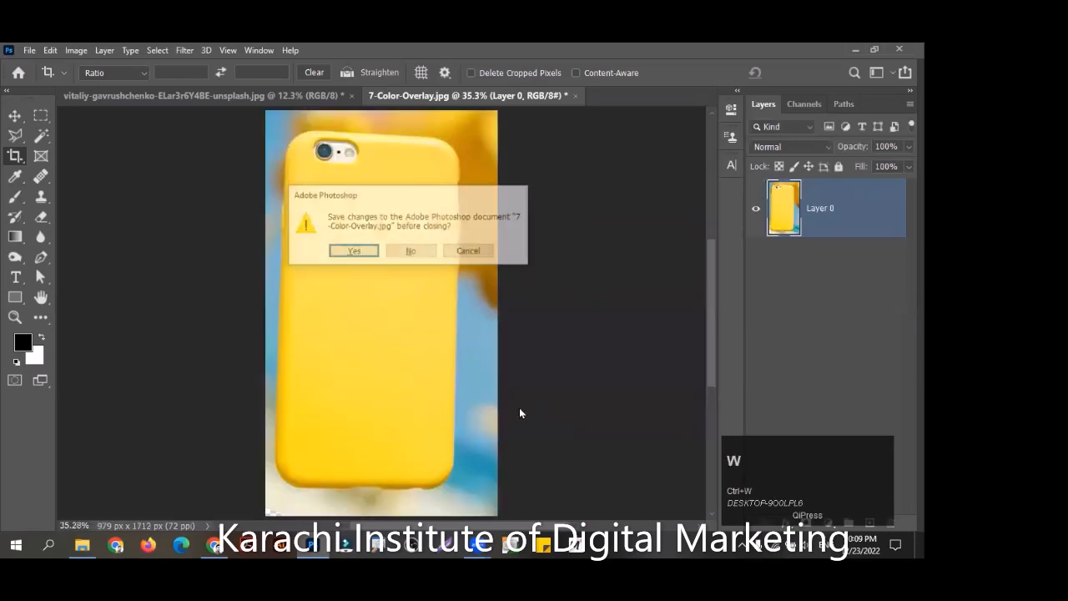
key("Right")
key("Return")
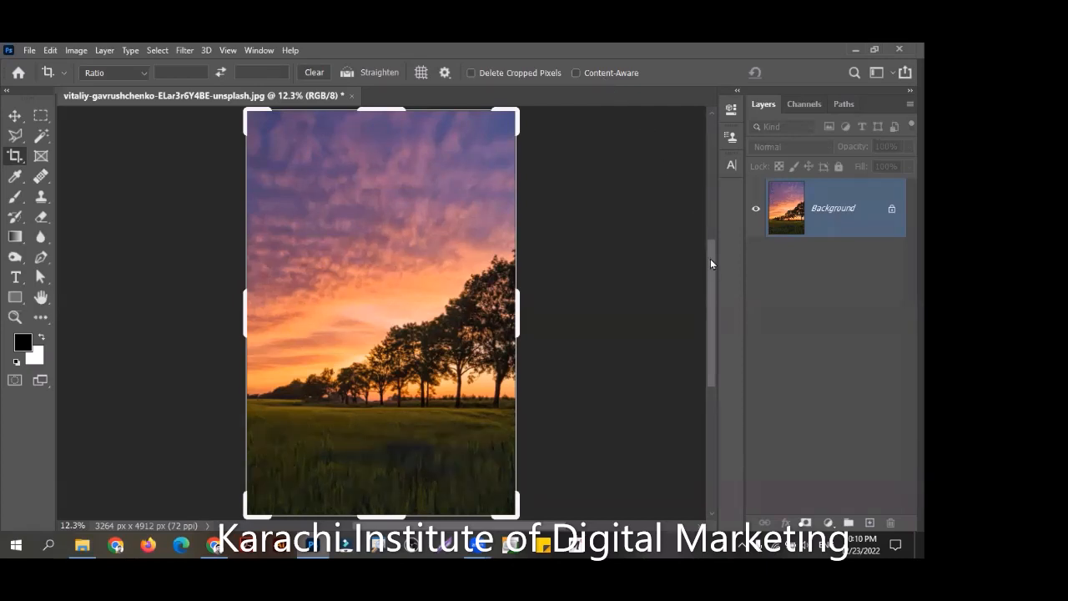
Extend the crop area of the sunset photo upward beyond its top edge to add empty canvas above the sky
left_click_drag(710, 264, 667, 219)
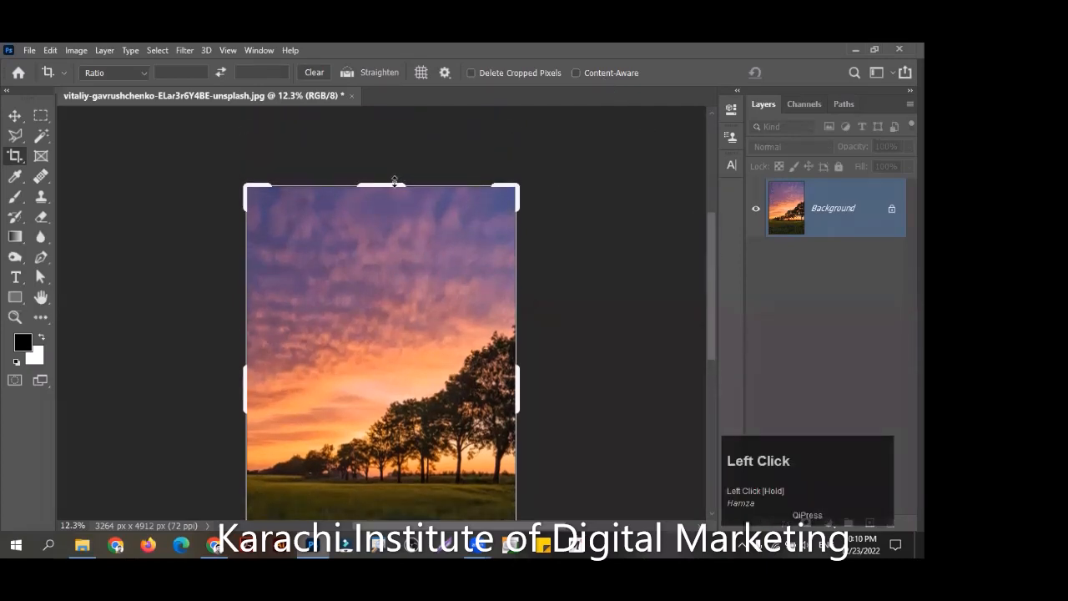
left_click_drag(396, 180, 396, 165)
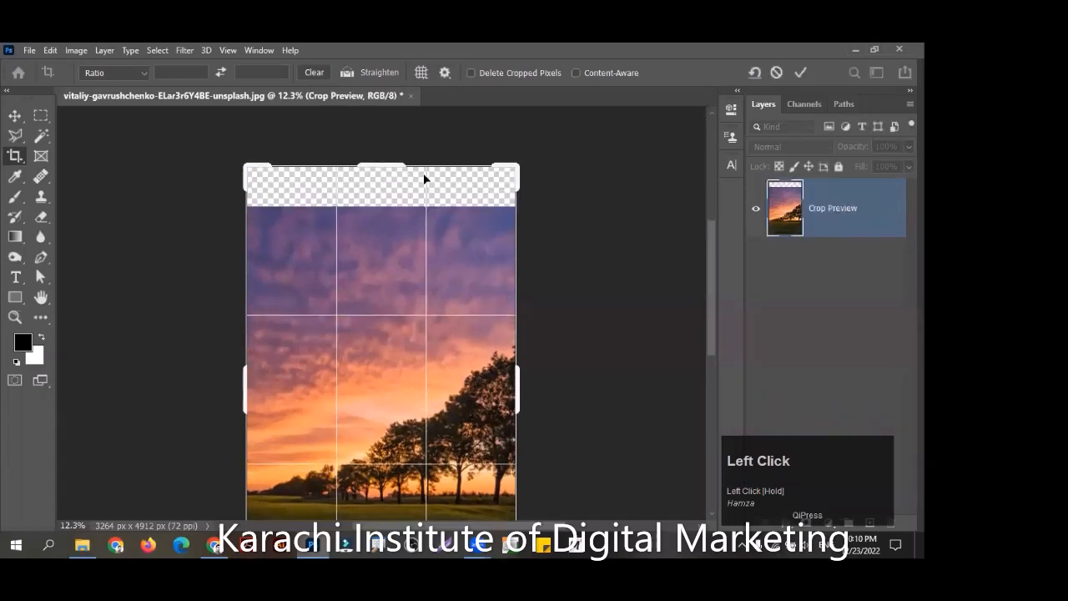
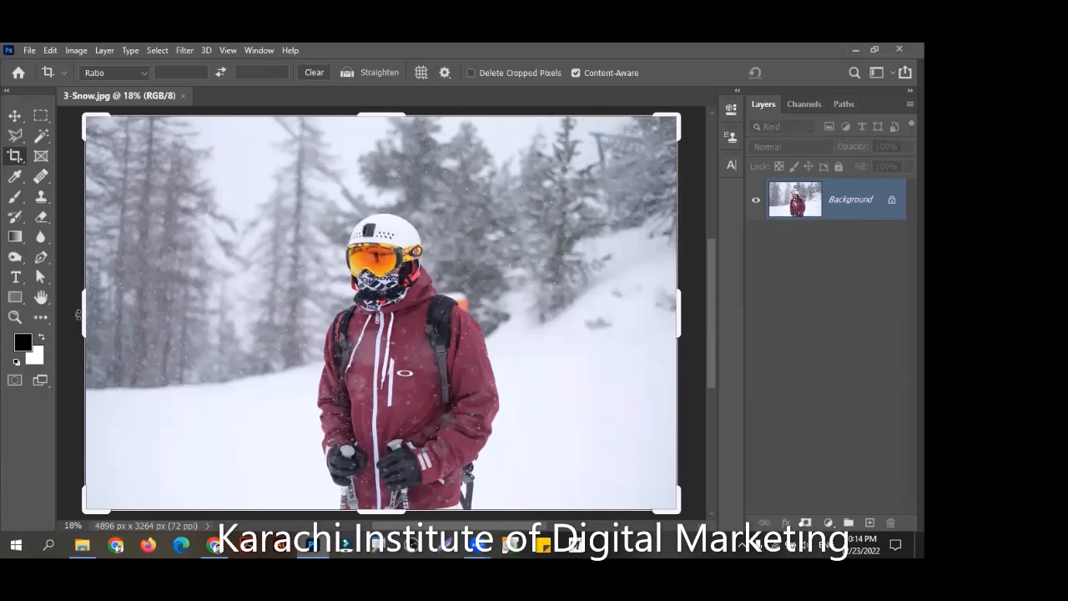
Switch to the Slice Tool and back to the Crop Tool, and examine the tools grouped with it
right_click(14, 156)
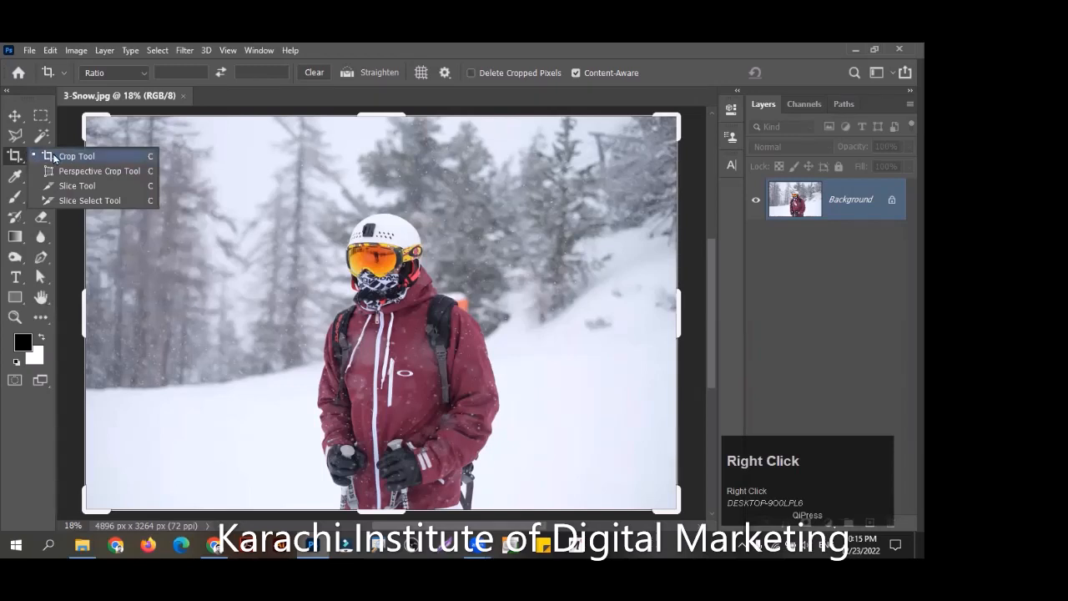
left_click(60, 189)
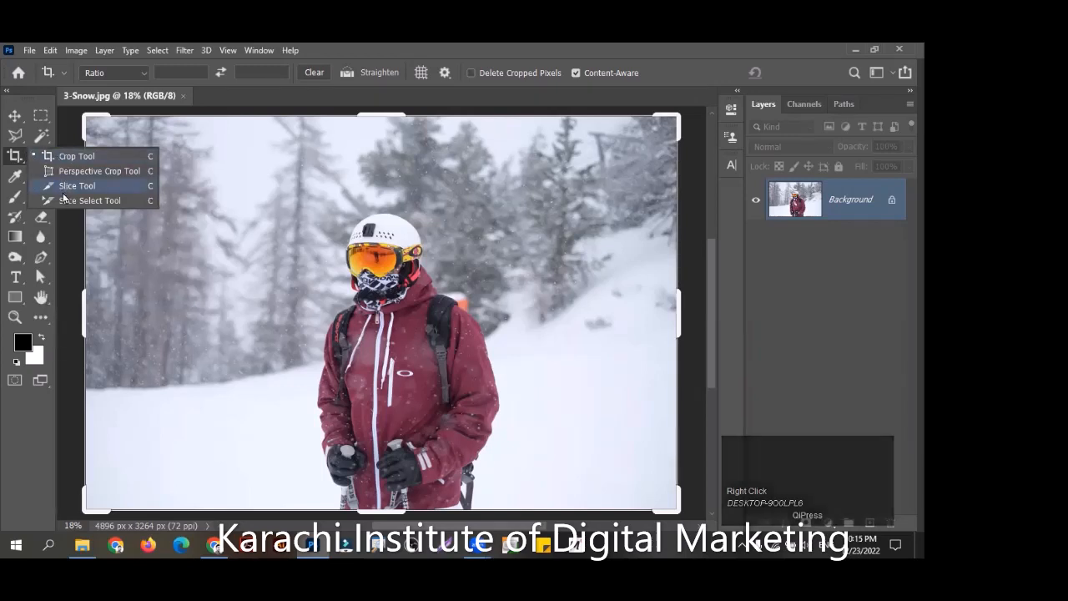
right_click(13, 162)
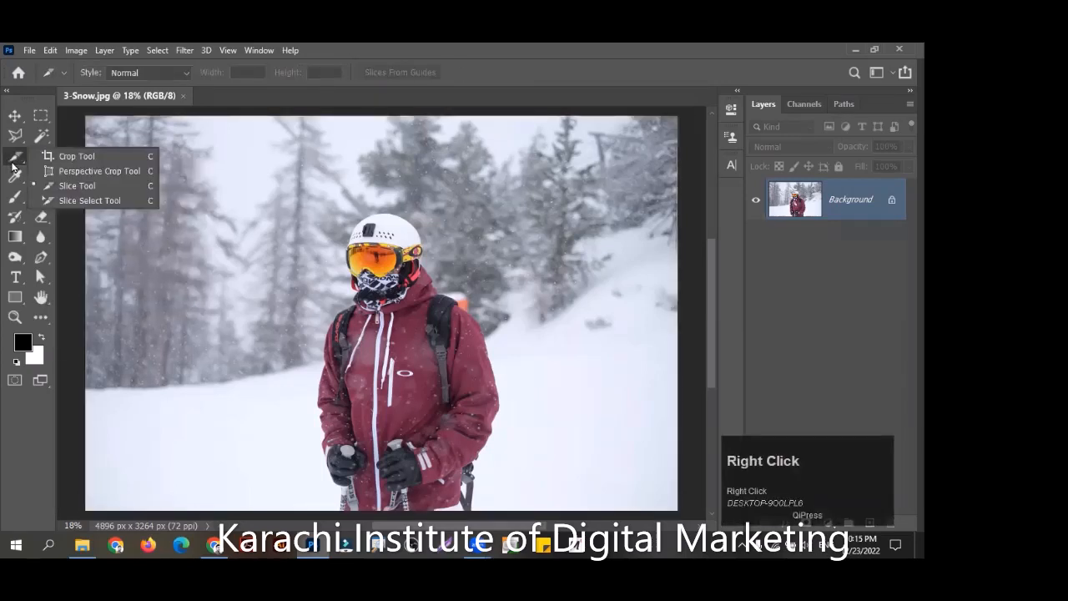
left_click(56, 160)
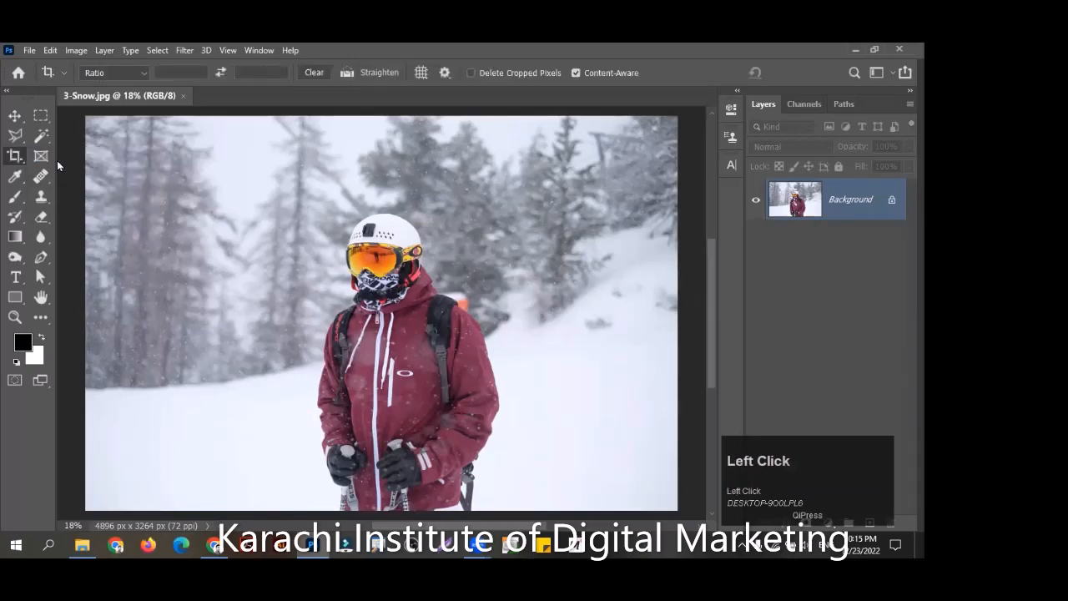
right_click(13, 162)
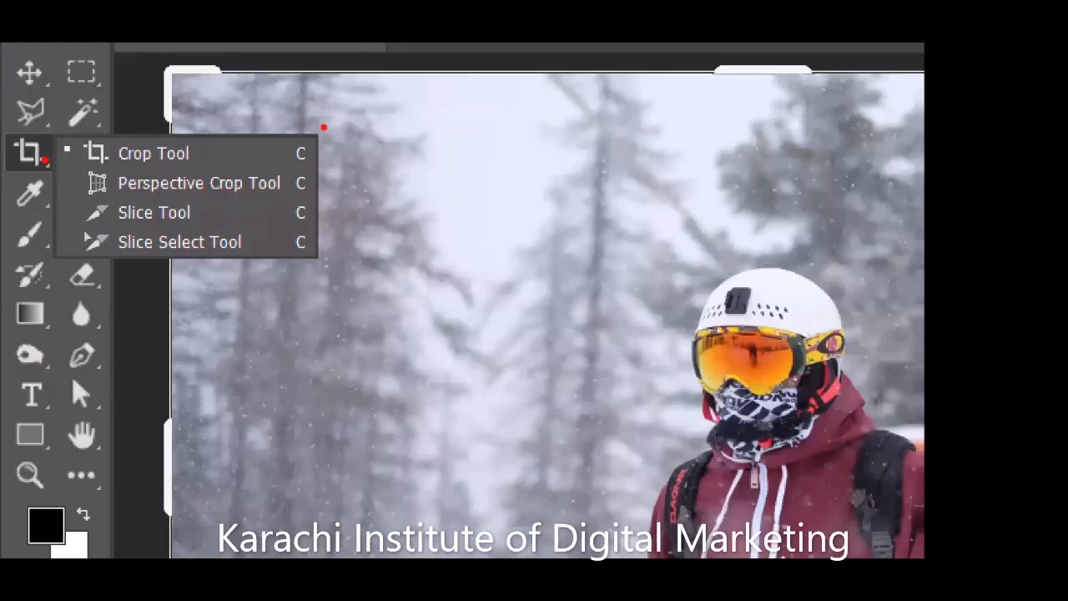
mouse_move(321, 125)
left_mouse_down()
mouse_move(287, 295)
mouse_move(23, 296)
mouse_move(26, 126)
mouse_move(338, 135)
left_mouse_up()
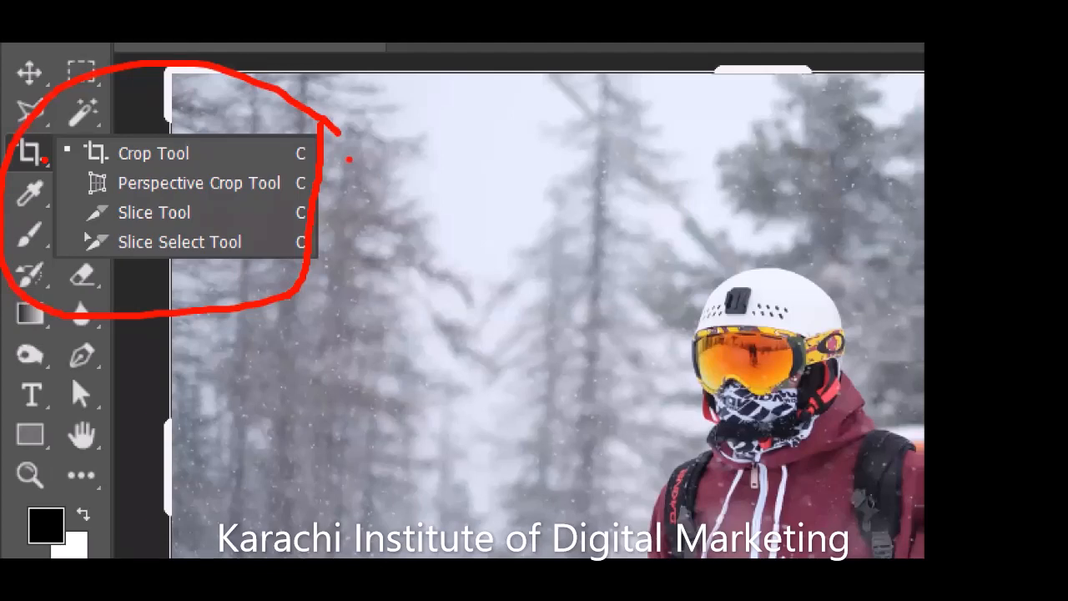
key("alt+z")
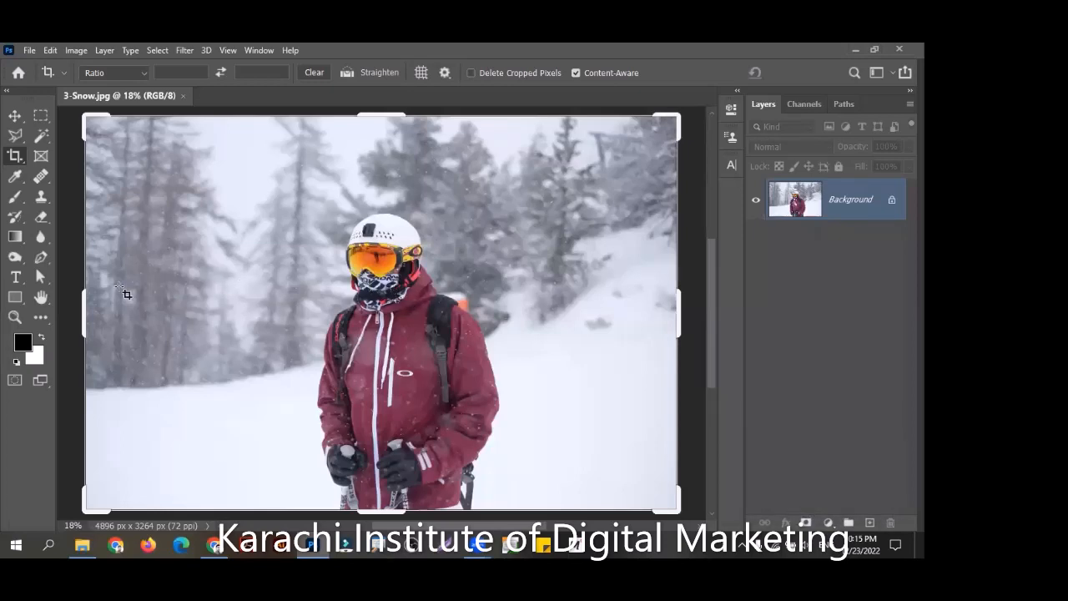
Try narrowing the crop area of the snow photo from its left edge, undo it, and fit the photo to the screen
left_click_drag(84, 307, 184, 322)
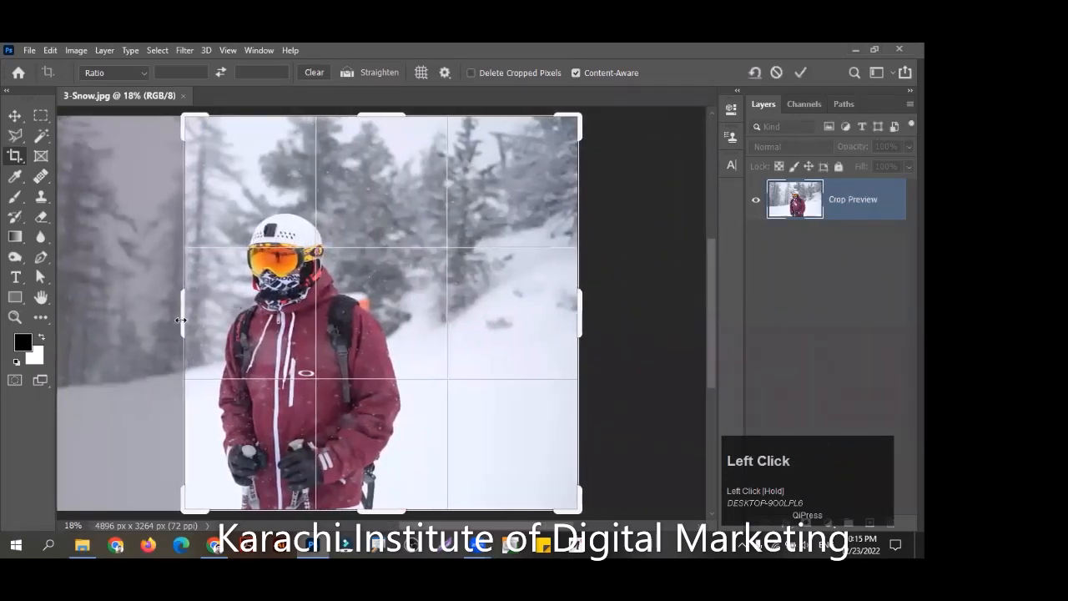
key("ctrl+z")
key("ctrl+0")
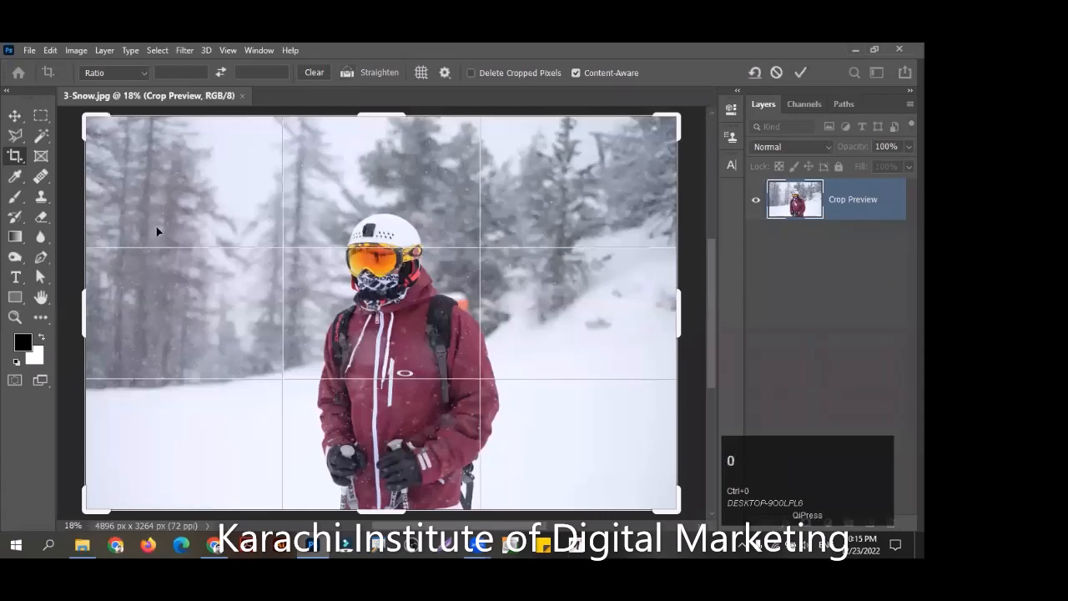
Try the 5 : 7 crop preset on the snow photo and replace it with the 1 : 1 (Square) preset
left_click(110, 75)
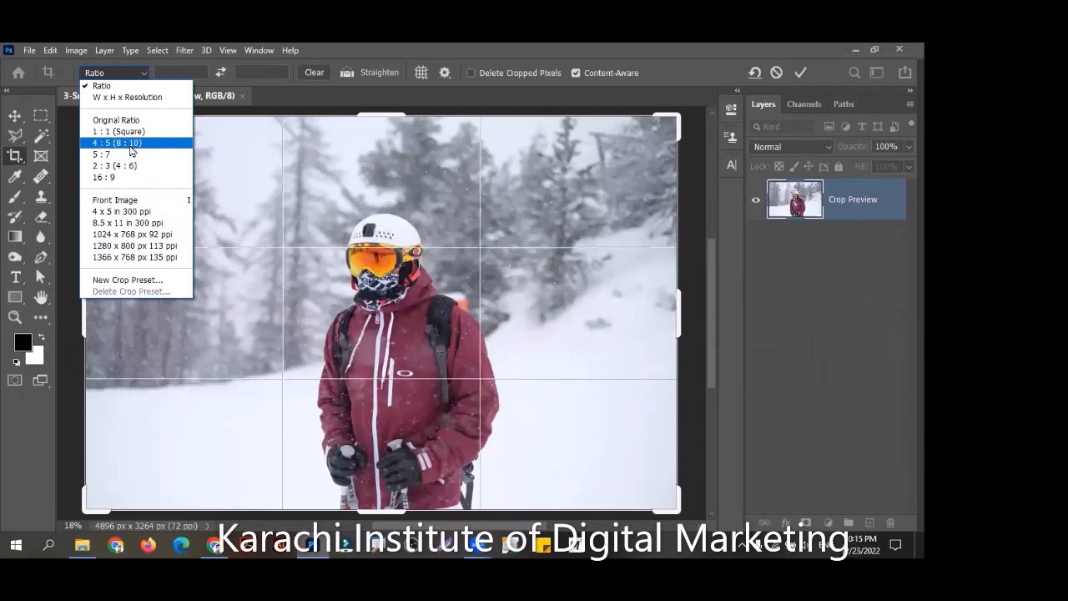
left_click(133, 156)
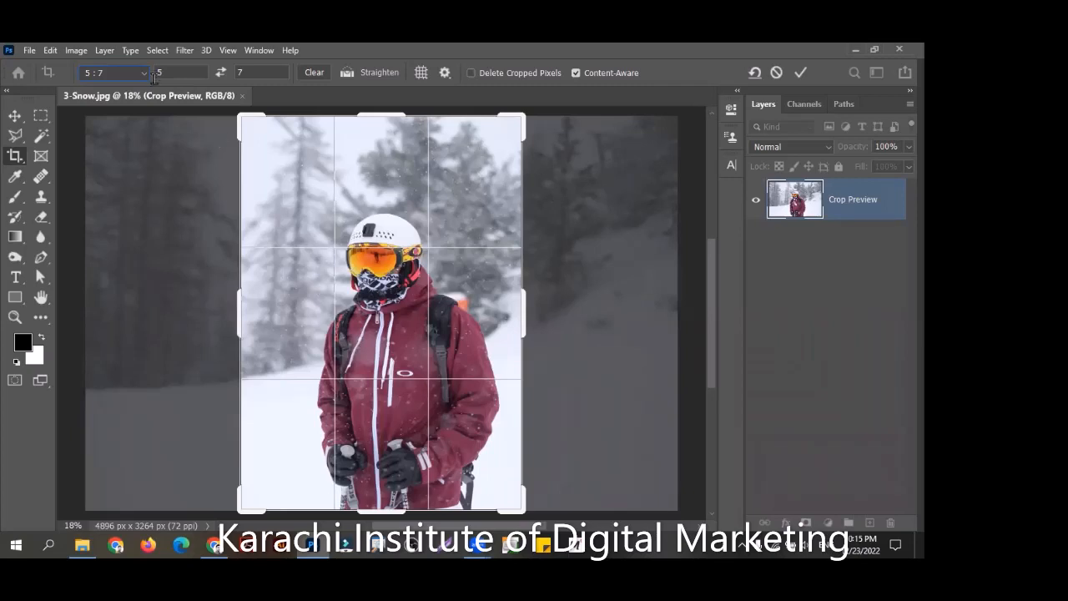
left_click(127, 73)
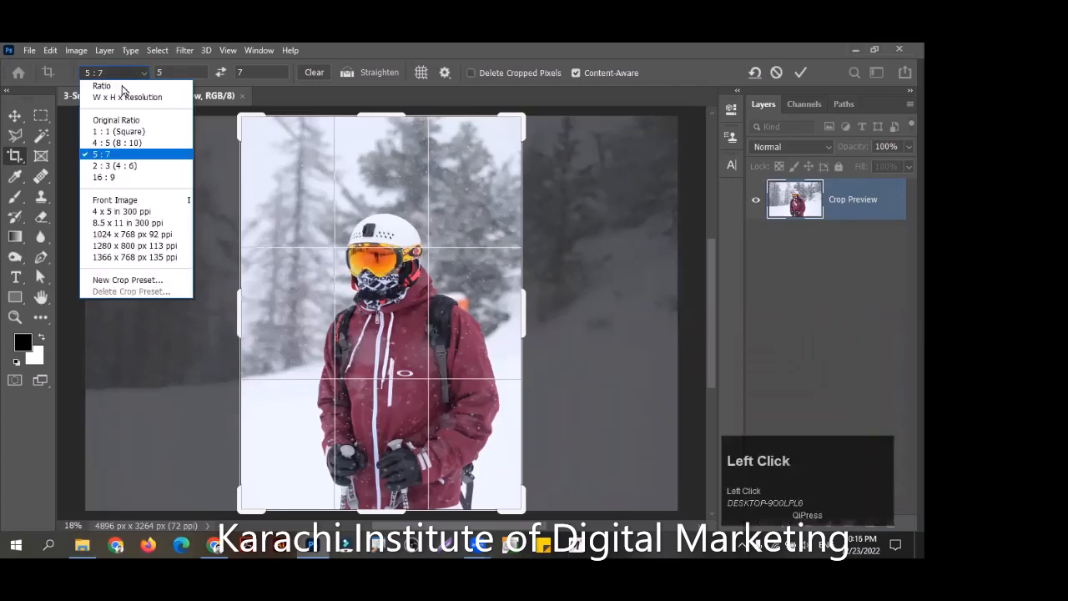
left_click(126, 132)
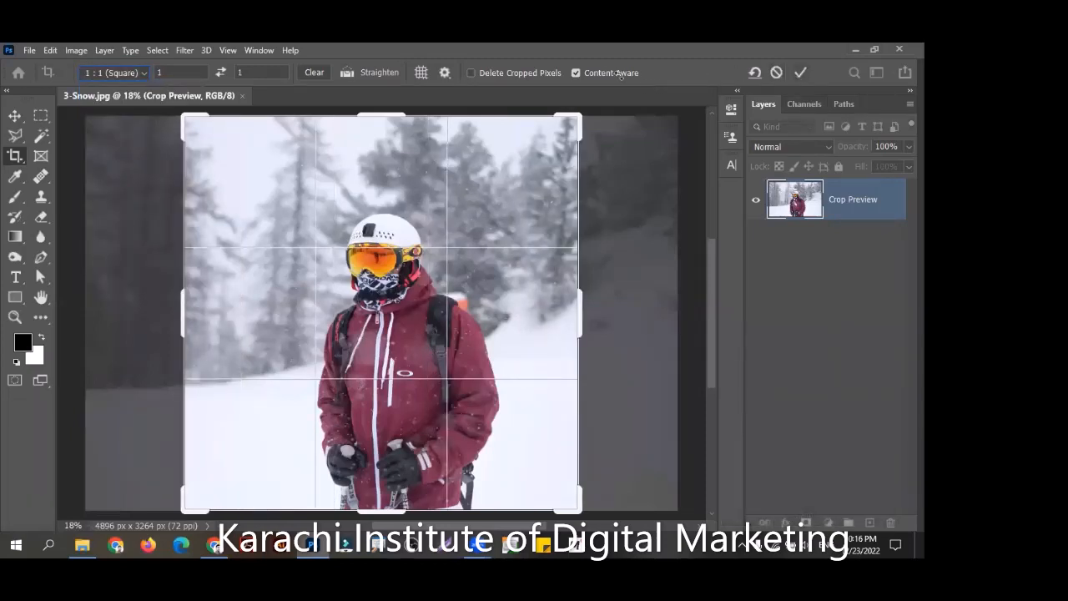
Turn off Content-Aware for the Crop tool, then try the square crop on the snow photo and undo it
left_click(576, 73)
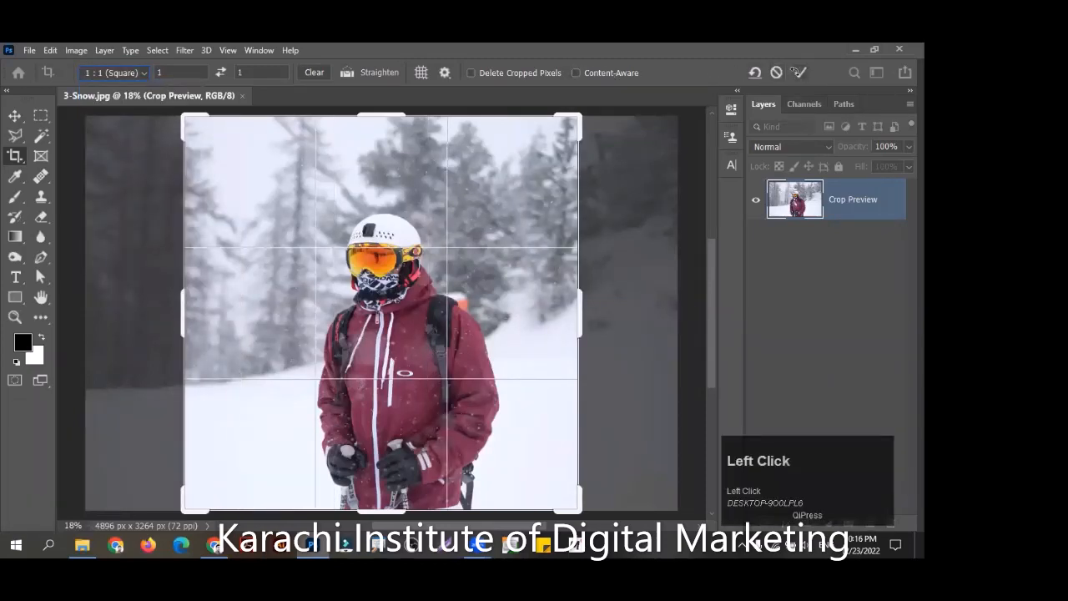
left_click(797, 71)
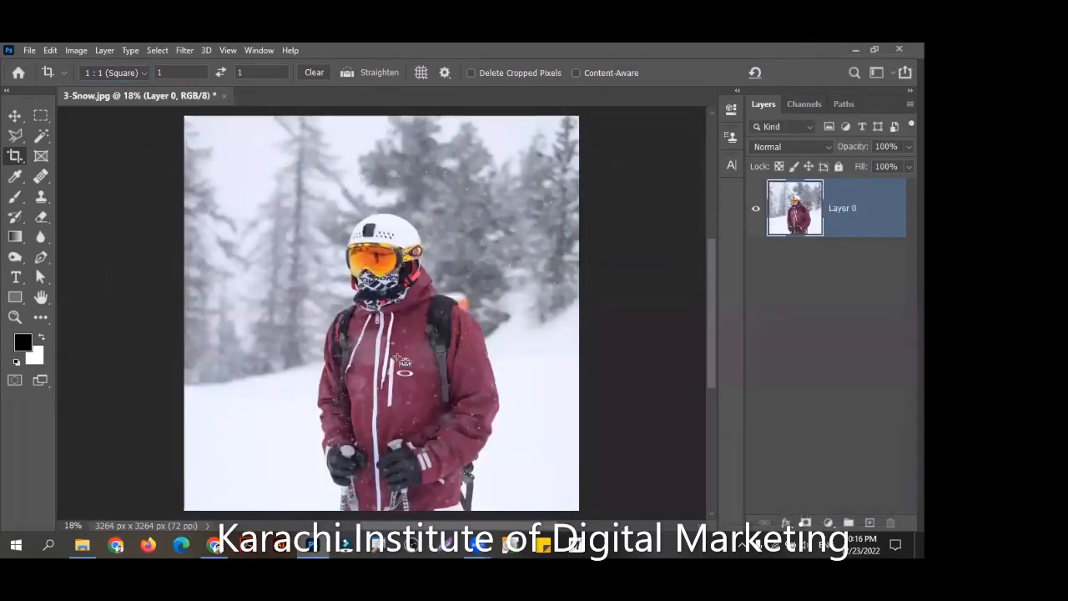
key("ctrl+z")
key("ctrl+0")
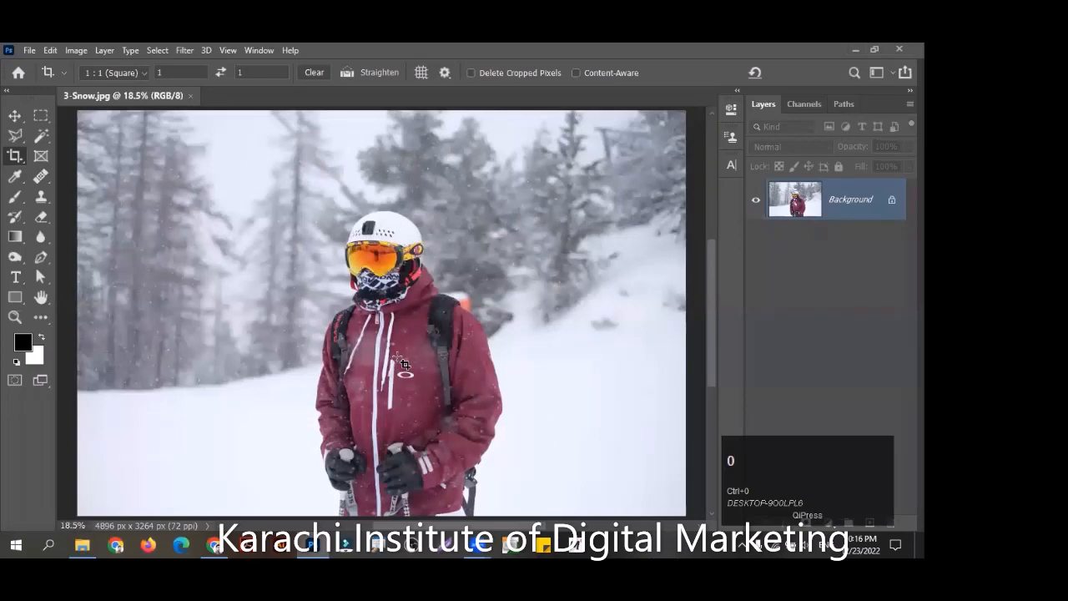
Try cropping the snow photo with the 16 : 9 preset swapped to 9 by 16 portrait, and undo the crop
left_click(131, 71)
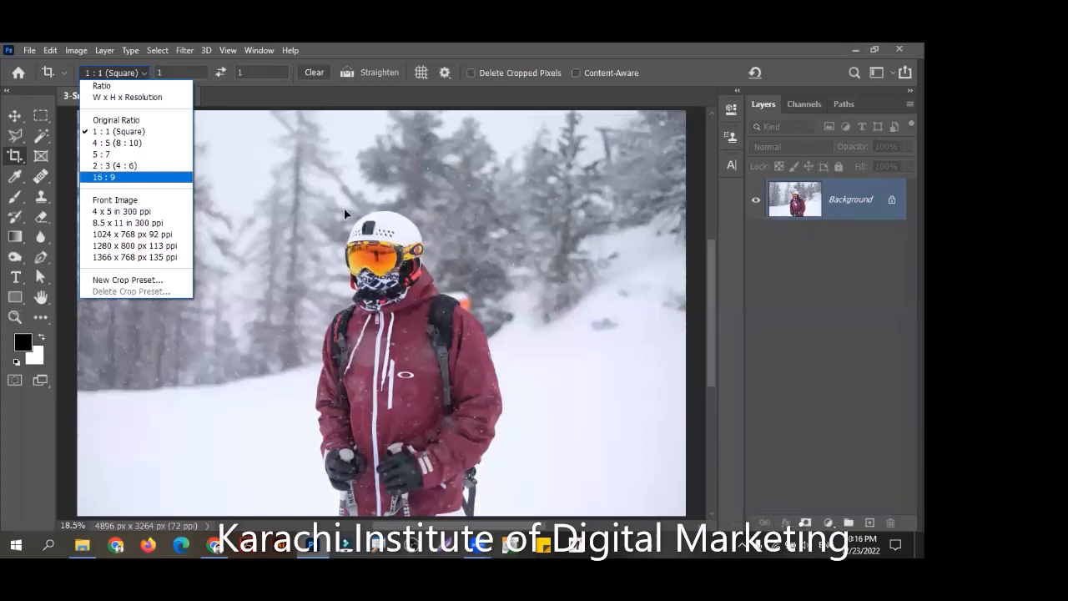
left_click(116, 178)
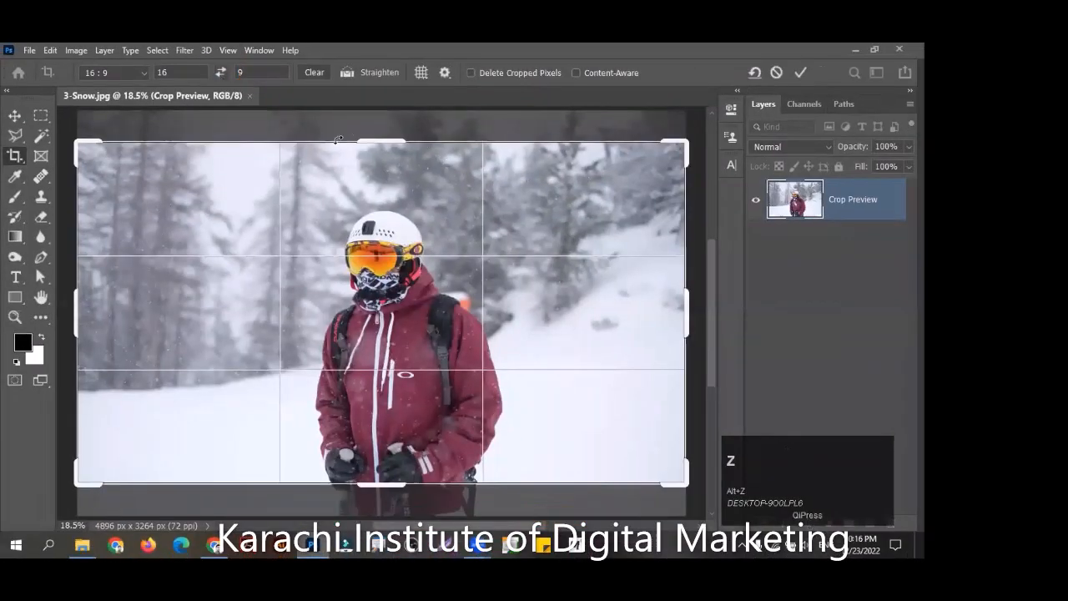
left_click(226, 80)
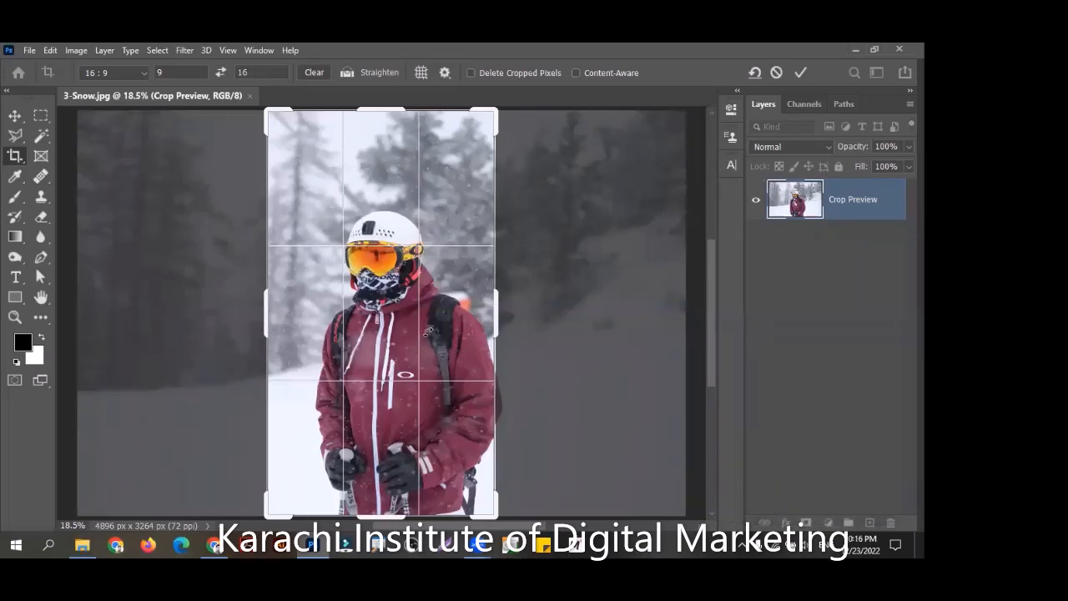
left_click_drag(409, 332, 455, 327)
key("Return")
key("ctrl")
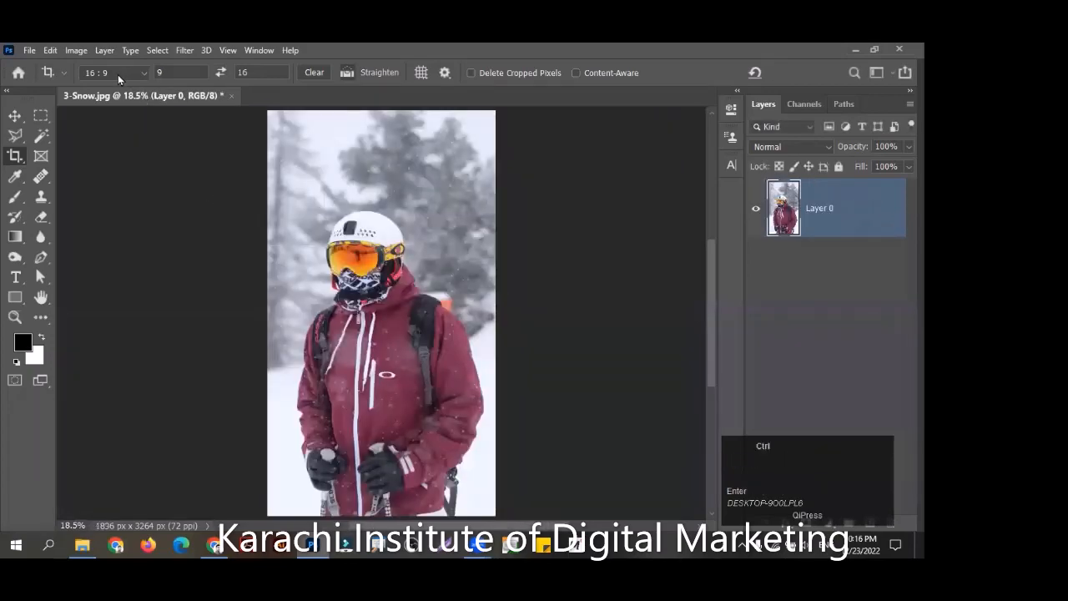
key("ctrl+z")
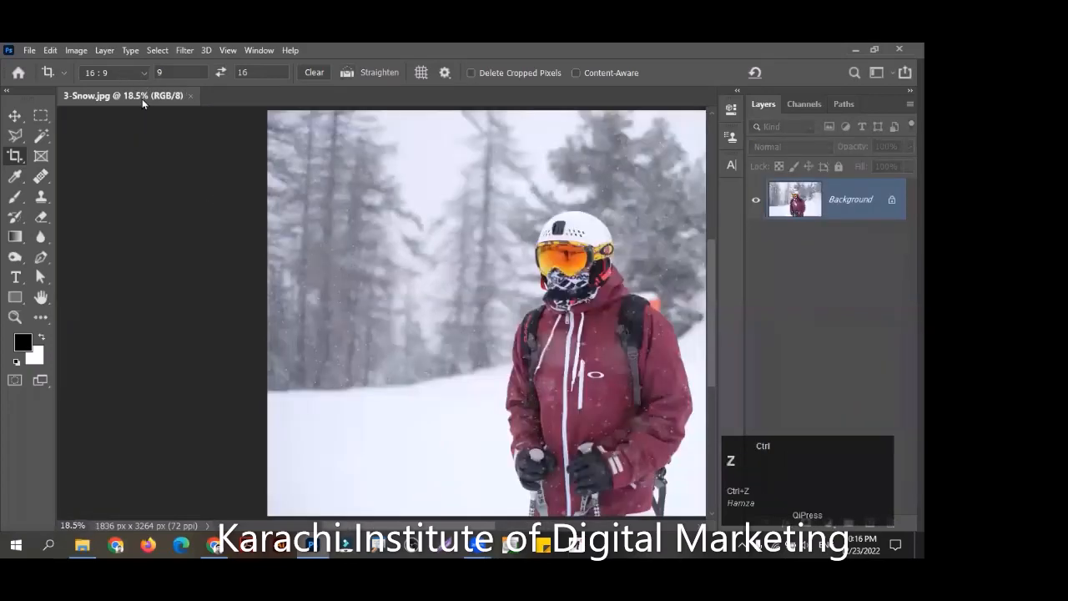
key("ctrl+0")
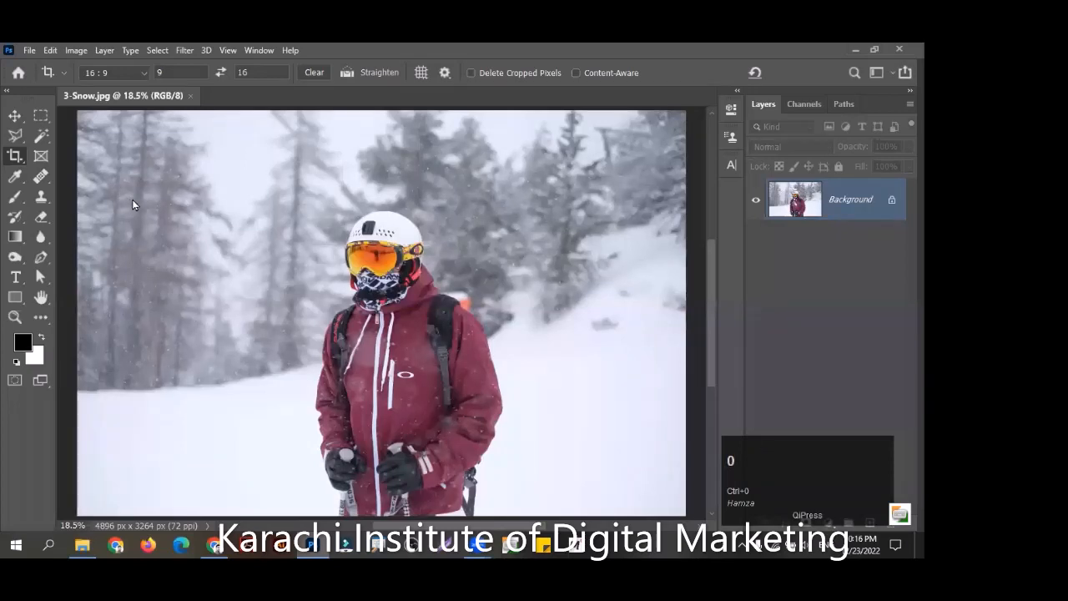
Switch the snow photo's crop mode to W x H x Resolution
left_click(114, 73)
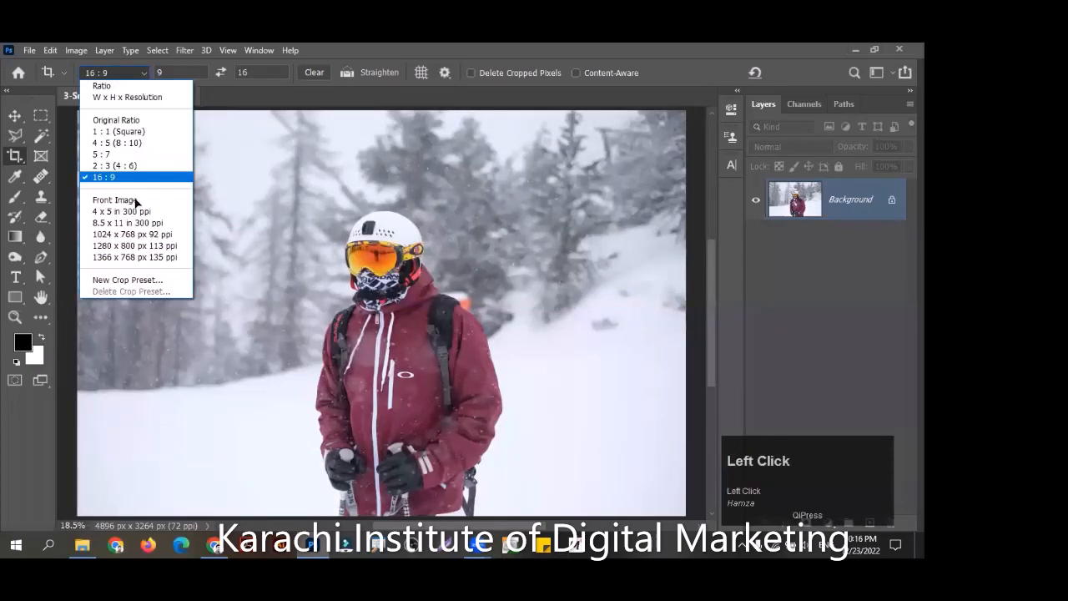
left_click(174, 93)
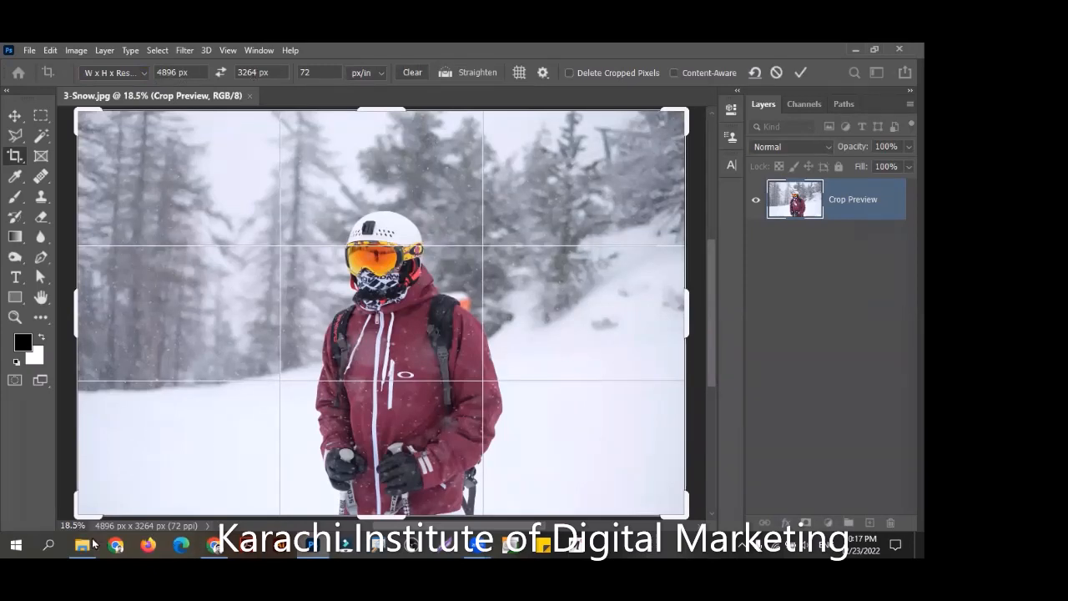
Cancel the snow photo's pending crop and open download (3).jpg from the Downloads folder as a separate document
mouse_move(94, 544)
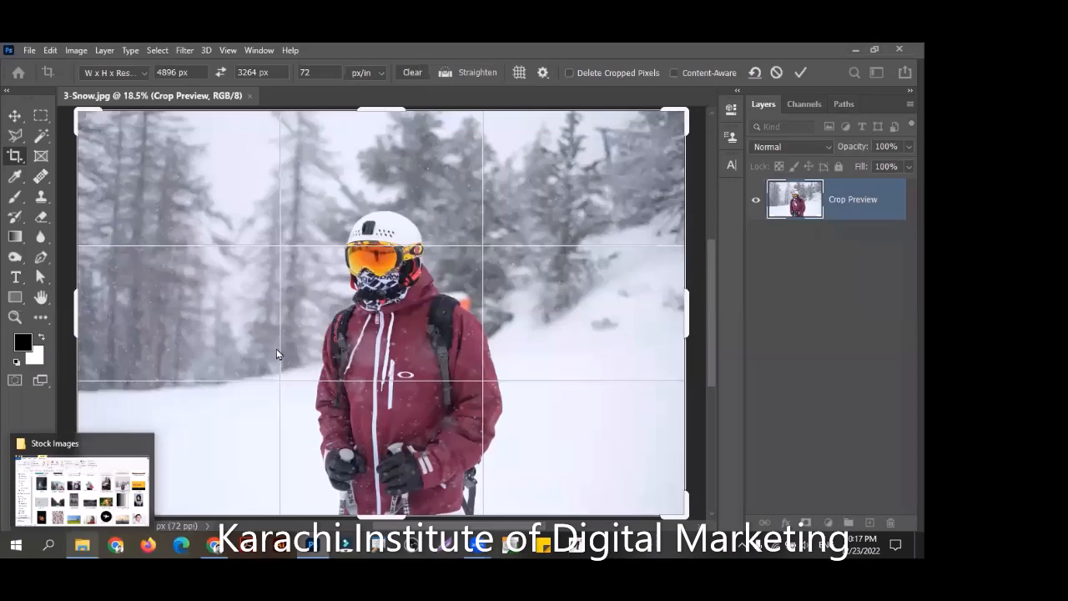
left_click(81, 484)
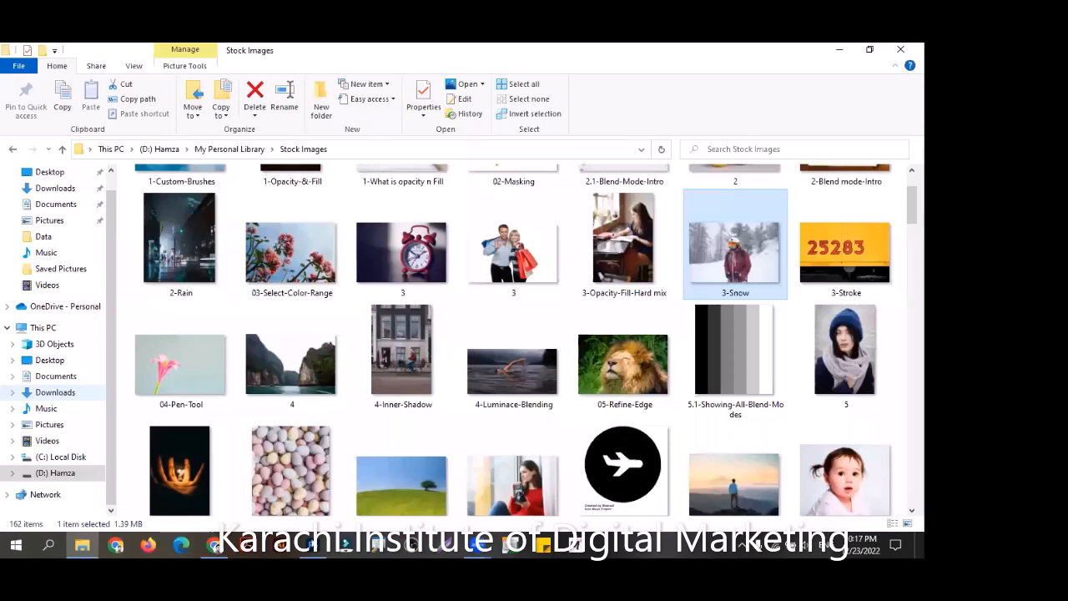
left_click(55, 392)
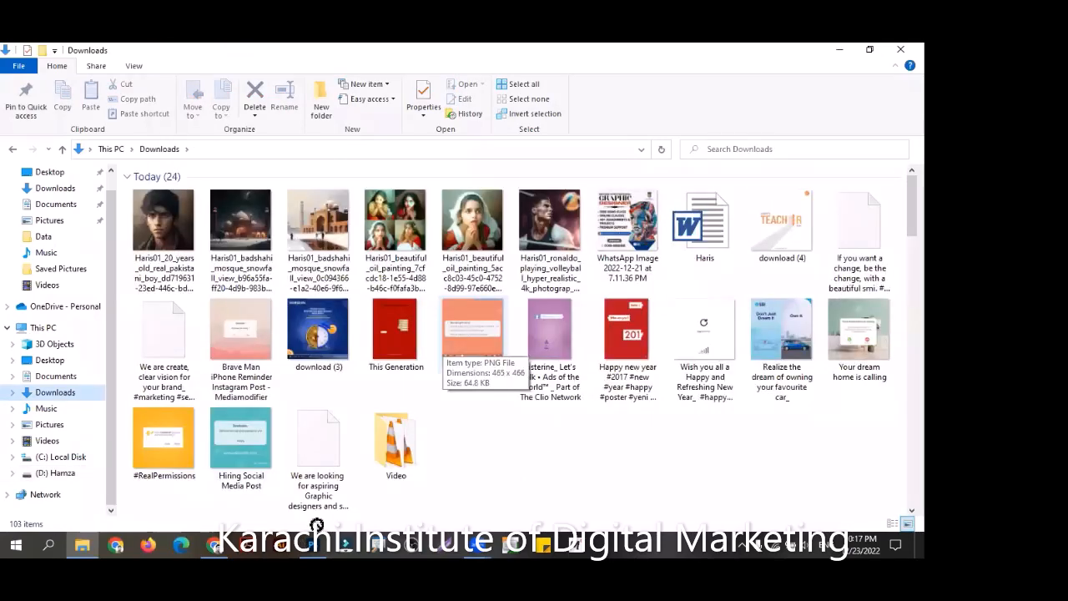
left_click_drag(319, 334, 292, 400)
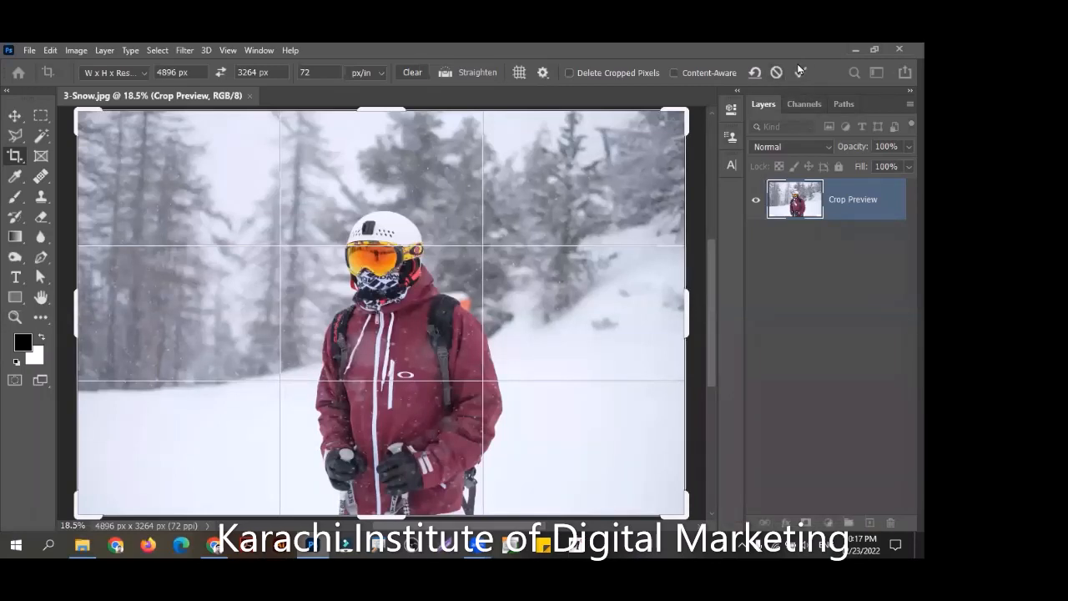
left_click(81, 542)
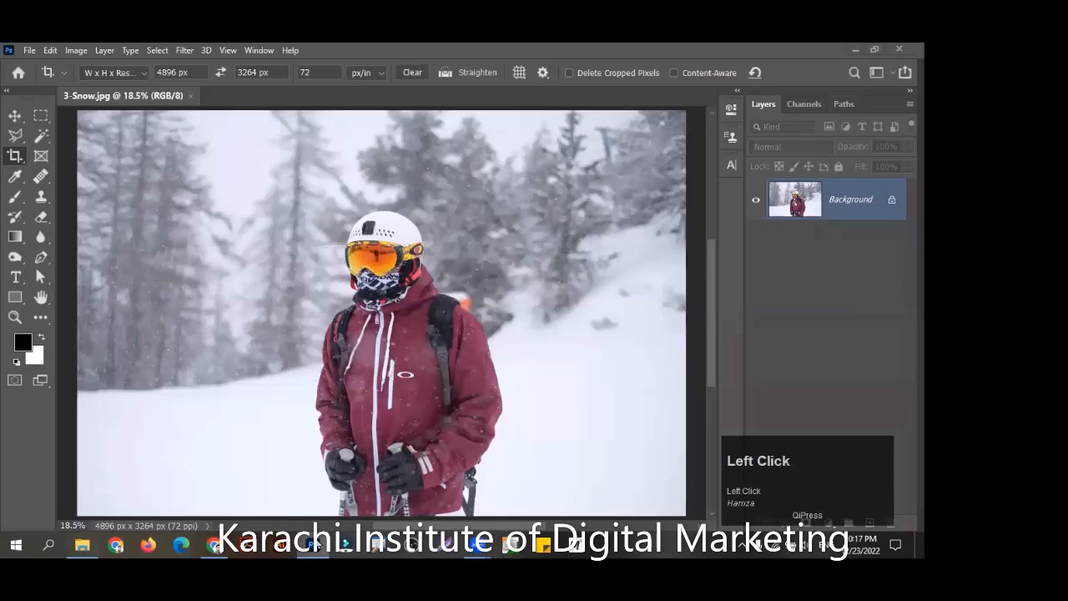
left_click_drag(513, 214, 516, 97)
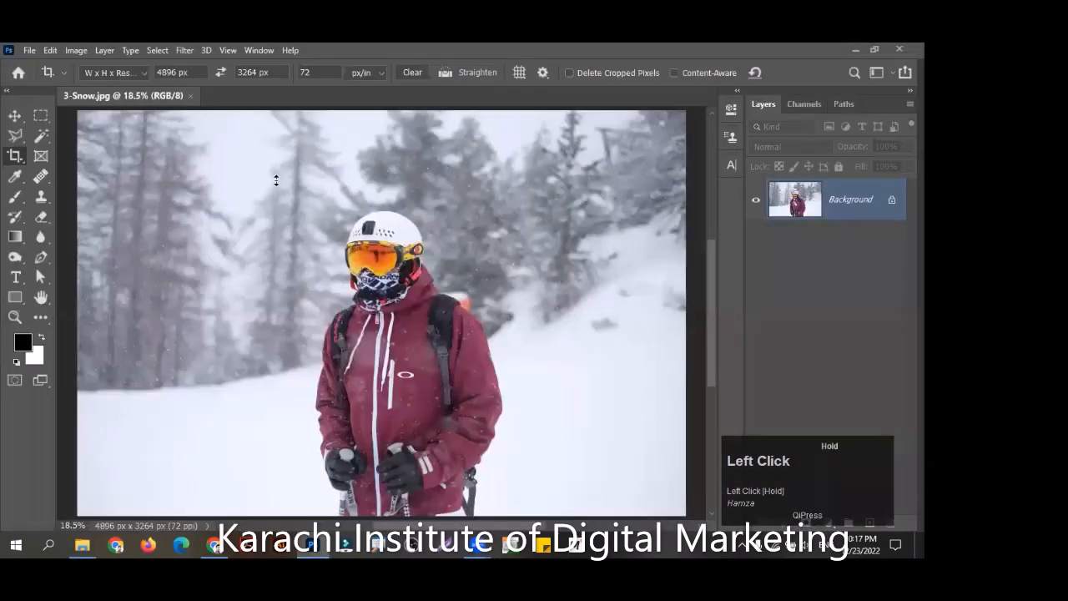
key("ctrl+0")
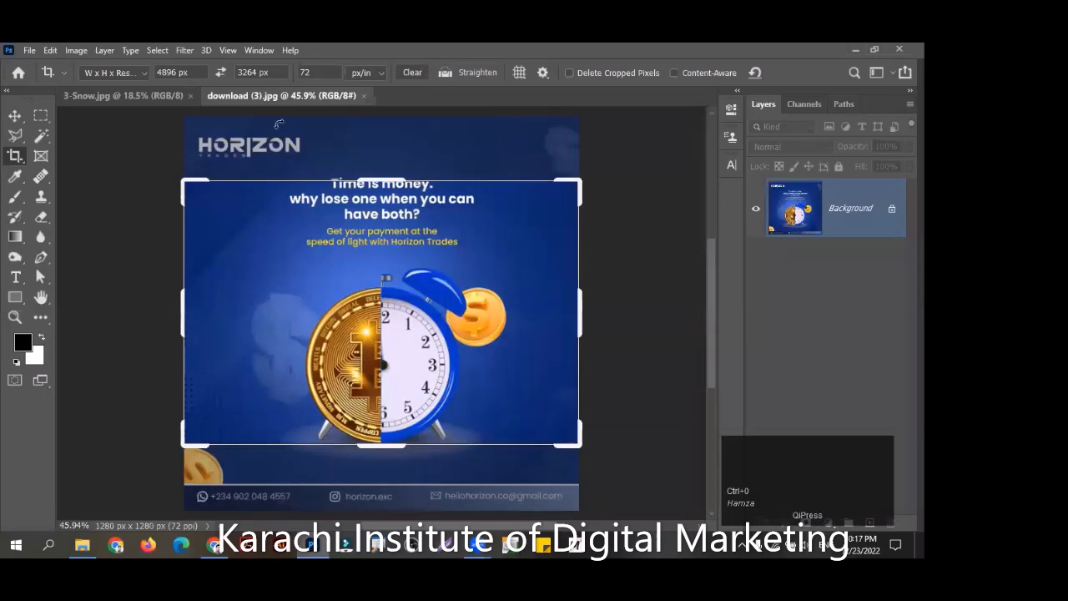
Load the Front Image size and resolution into the crop settings for download (3).jpg, then cancel the pending crop
left_click(129, 74)
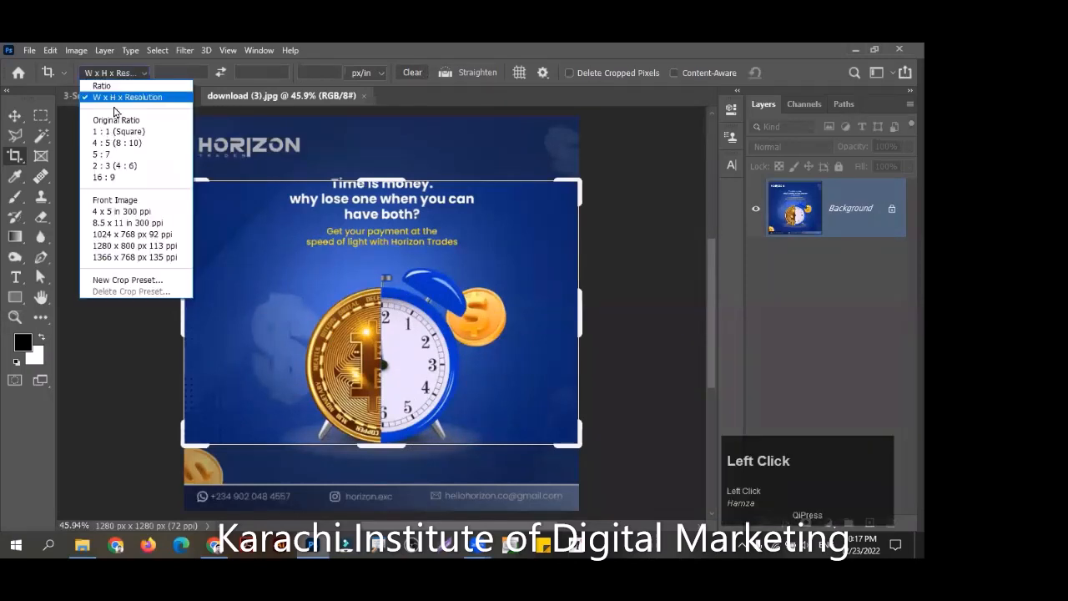
left_click(113, 201)
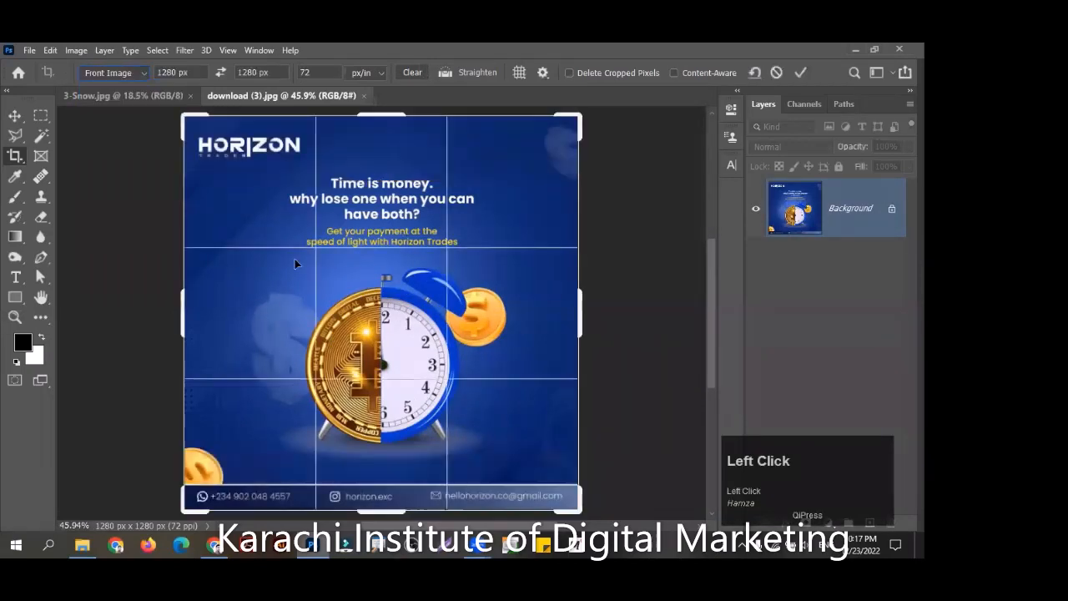
left_click(172, 72)
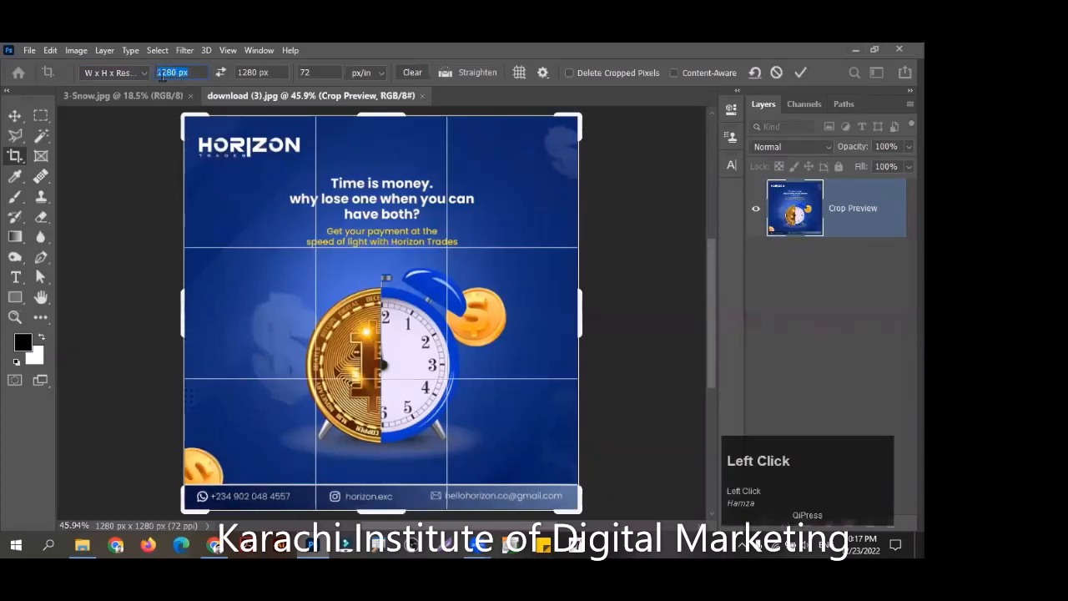
key("Tab")
left_click(30, 50)
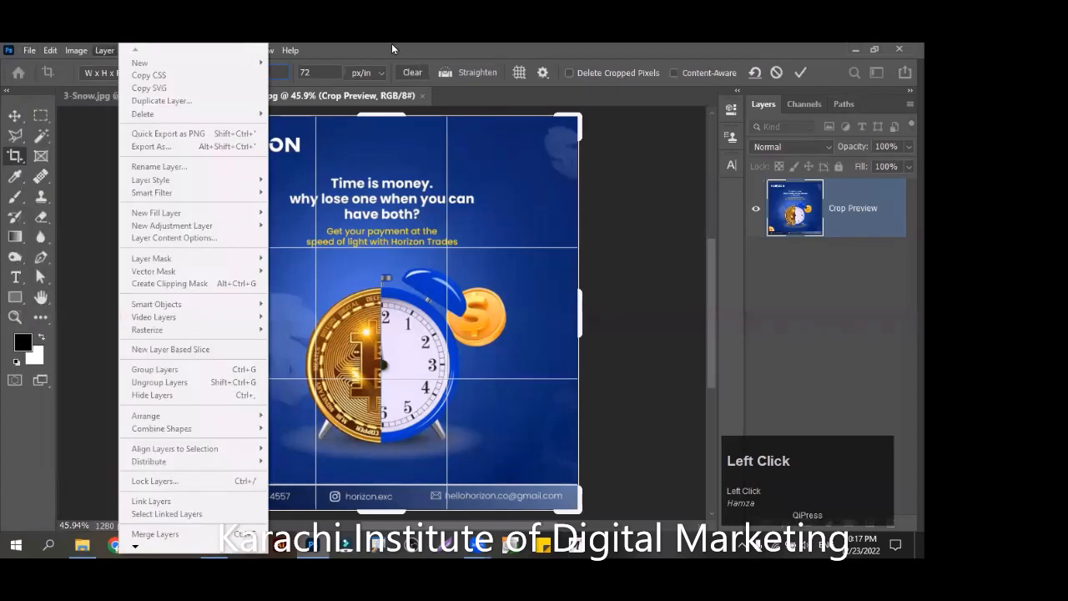
left_click(394, 48)
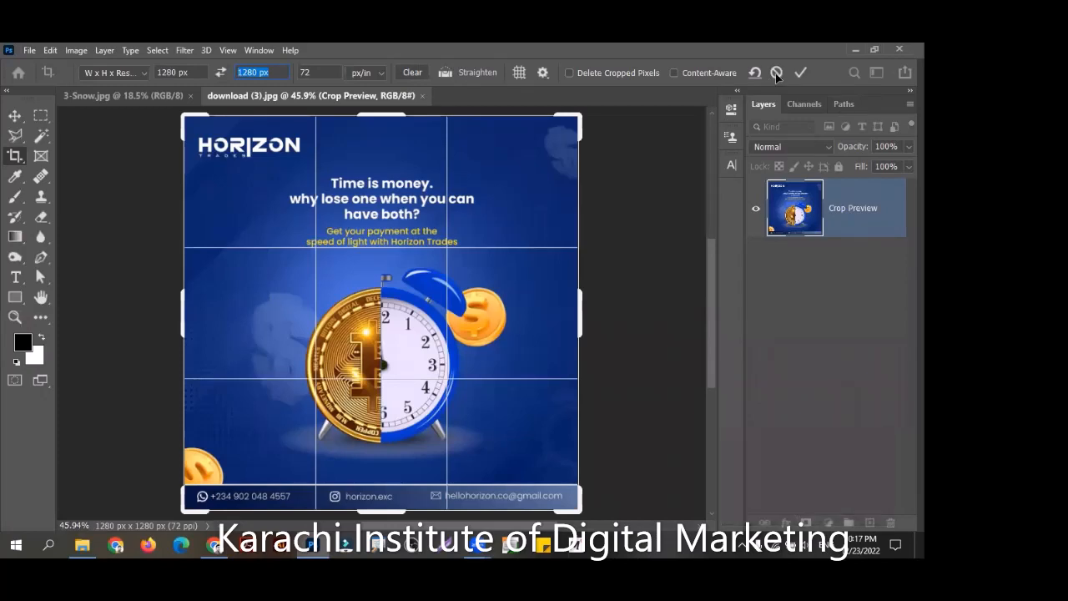
double_click(532, 171)
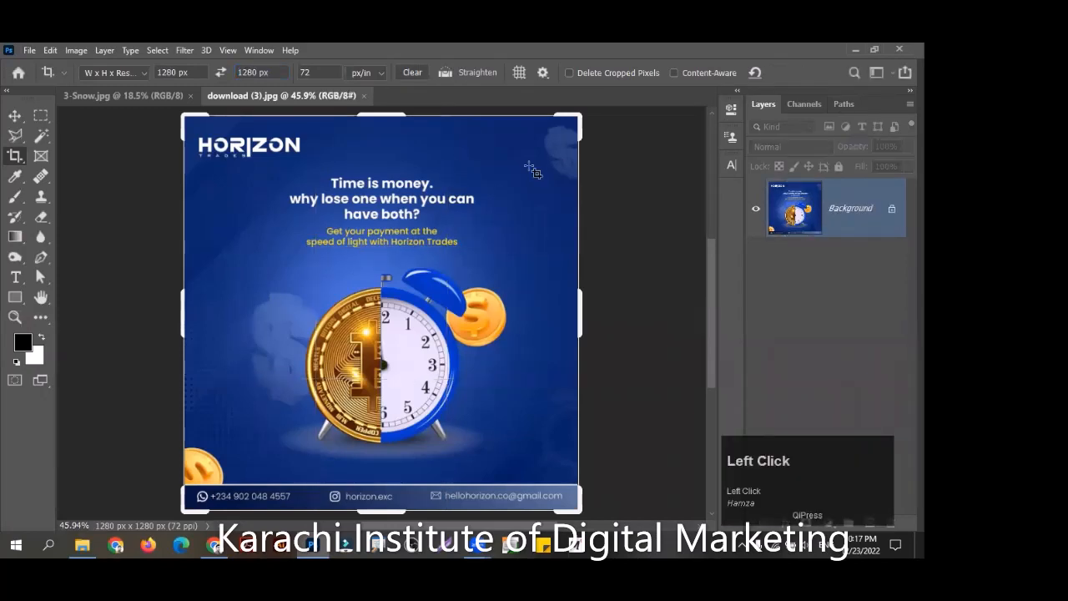
Switch the crop mode for download (3).jpg from W x H x Resolution to Ratio
left_click(116, 73)
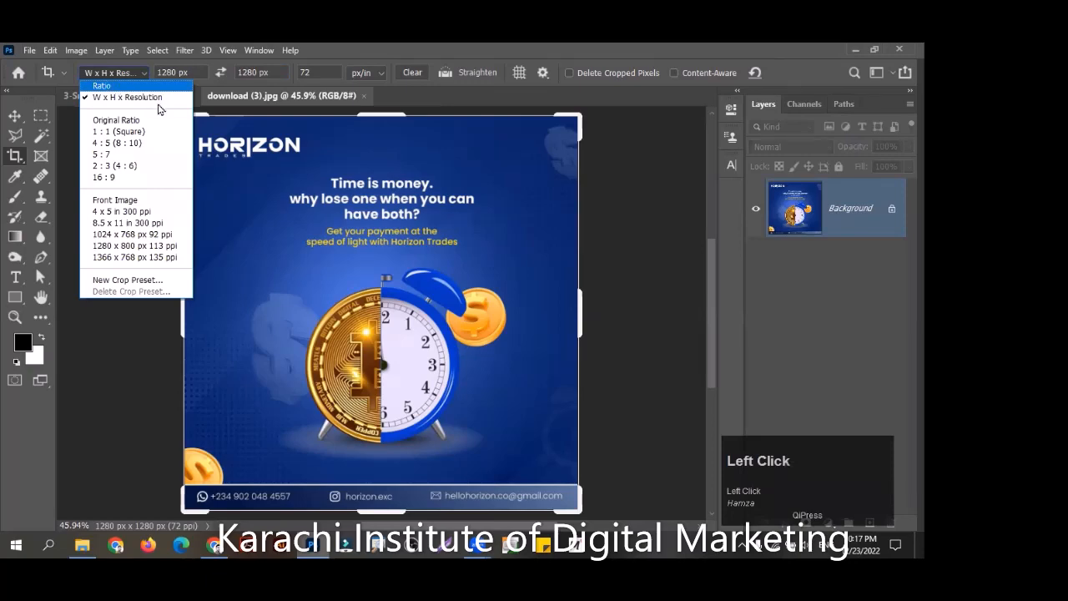
key("Return")
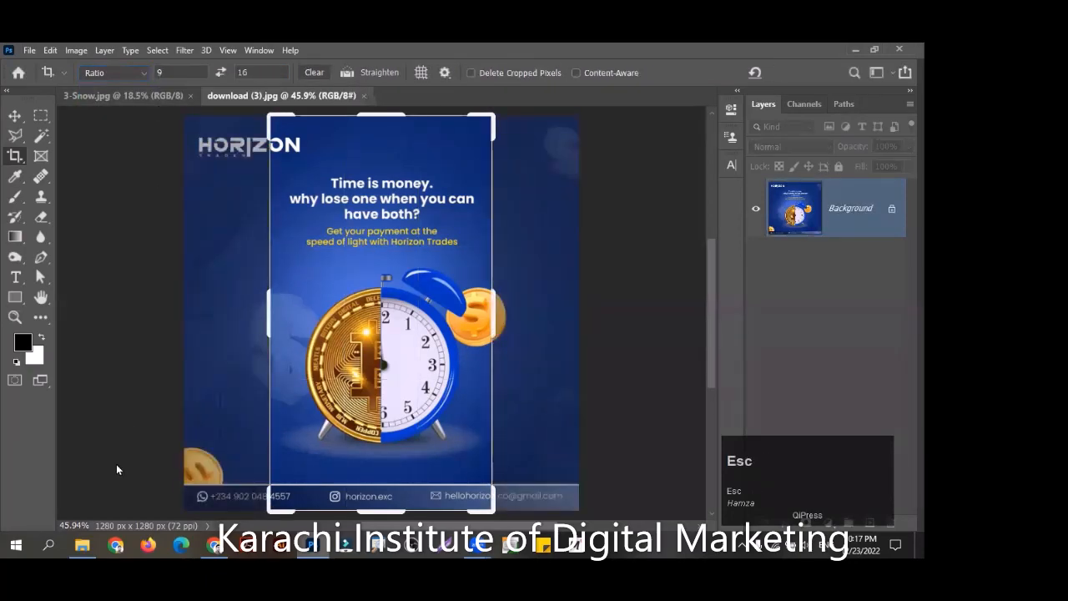
key("alt+z")
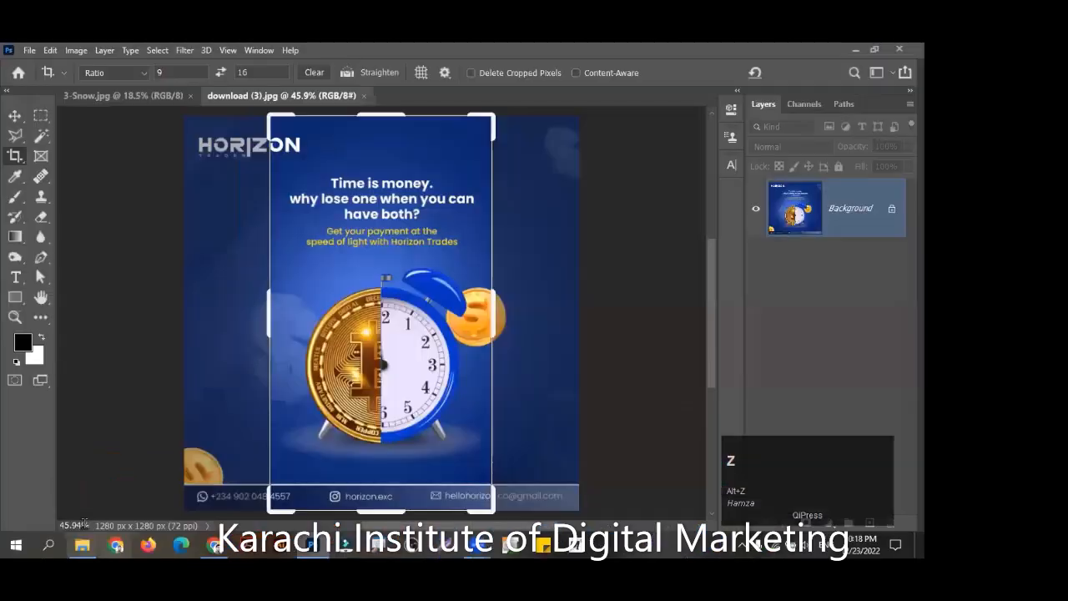
View download (3).jpg at 100% zoom, clear the crop ratio values, and fit the image to the screen
left_click(62, 505)
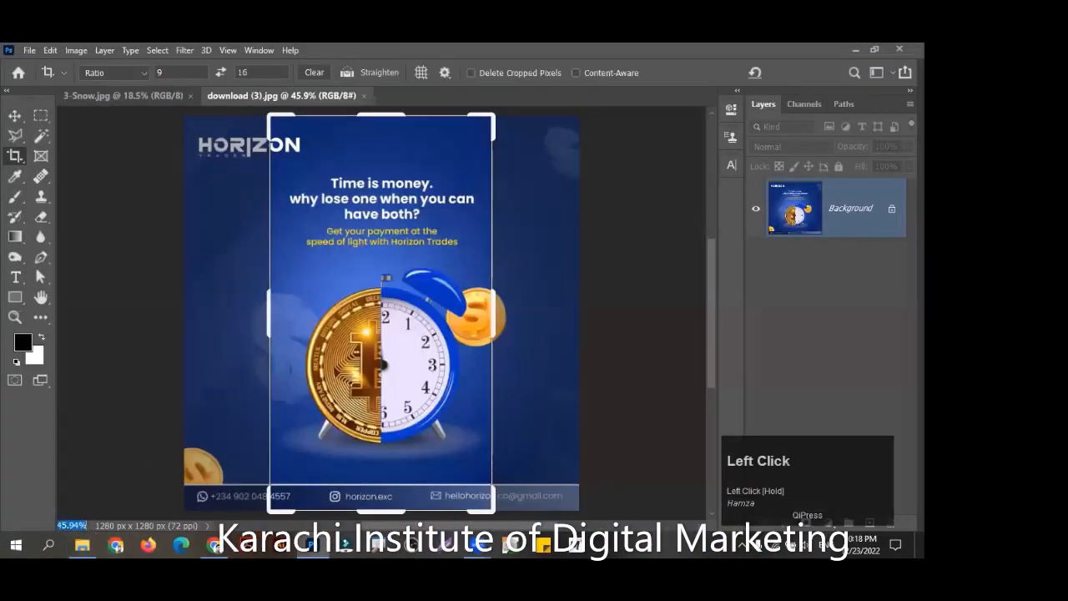
type("1")
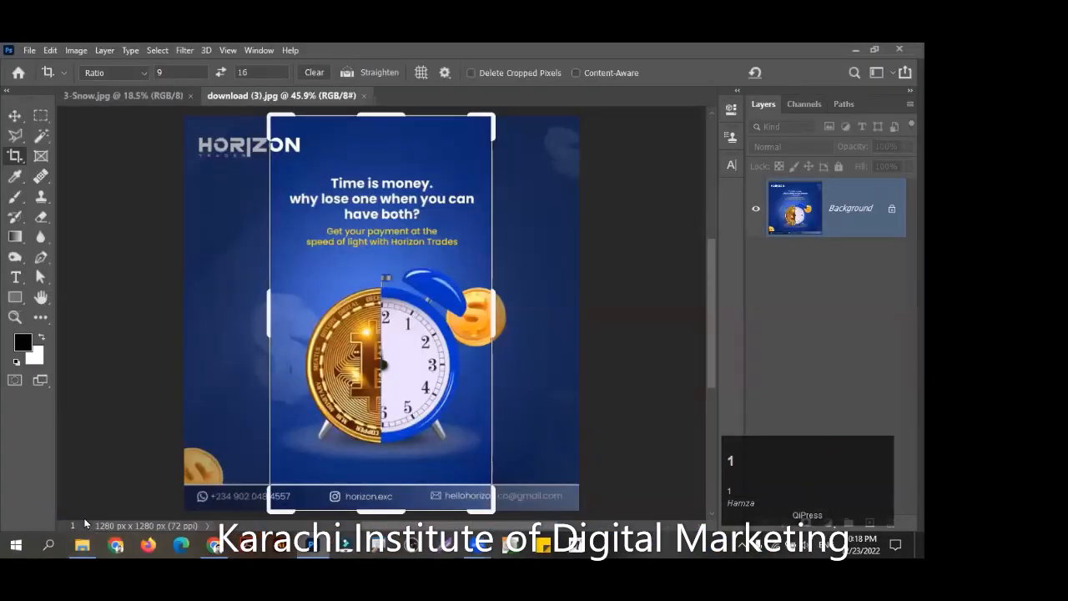
type("00")
key("Return")
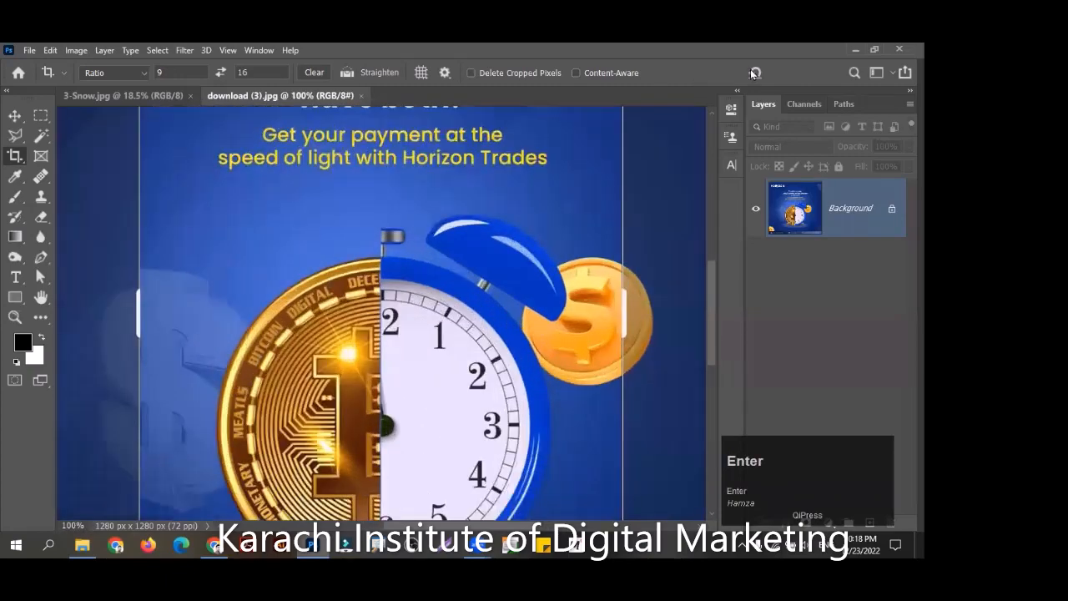
key("ctrl+0")
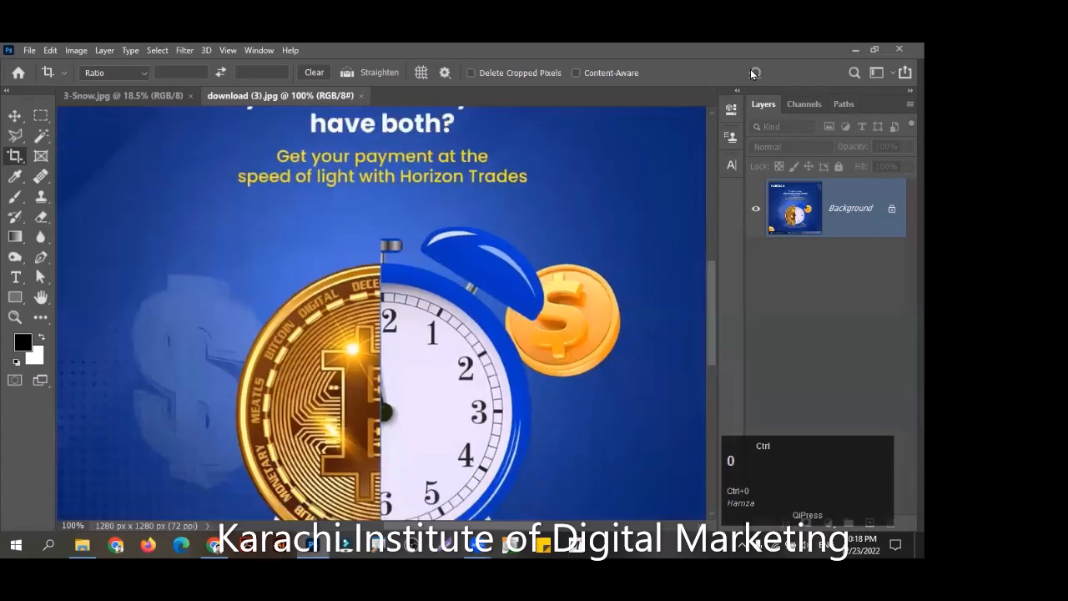
Close download (3).jpg and activate the Crop tool on the 3-Snow.jpg photo
key("ctrl+w")
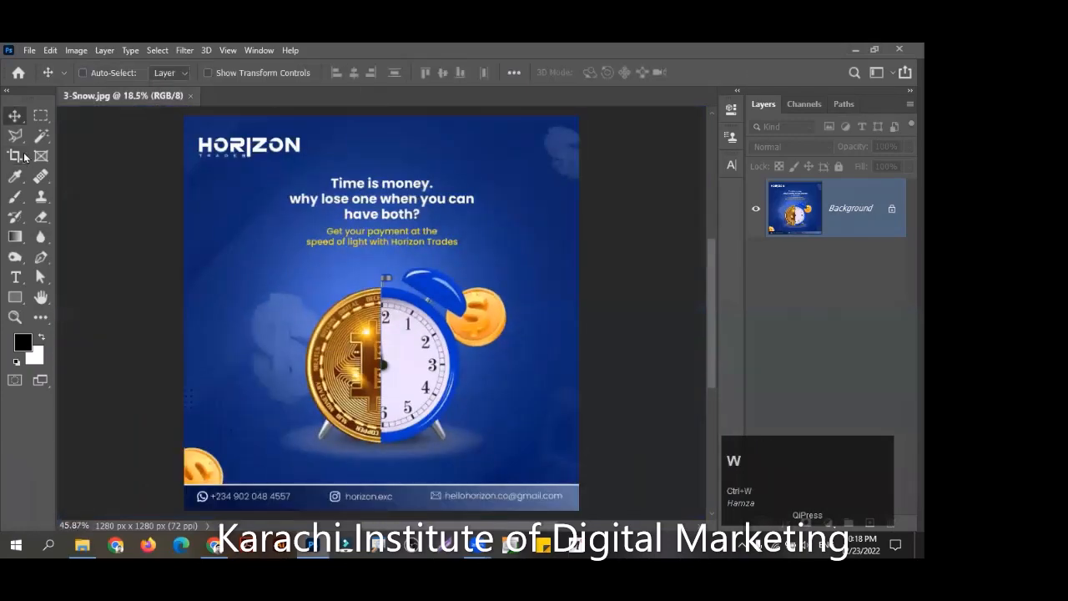
key("Down")
key("Escape")
left_click(15, 155)
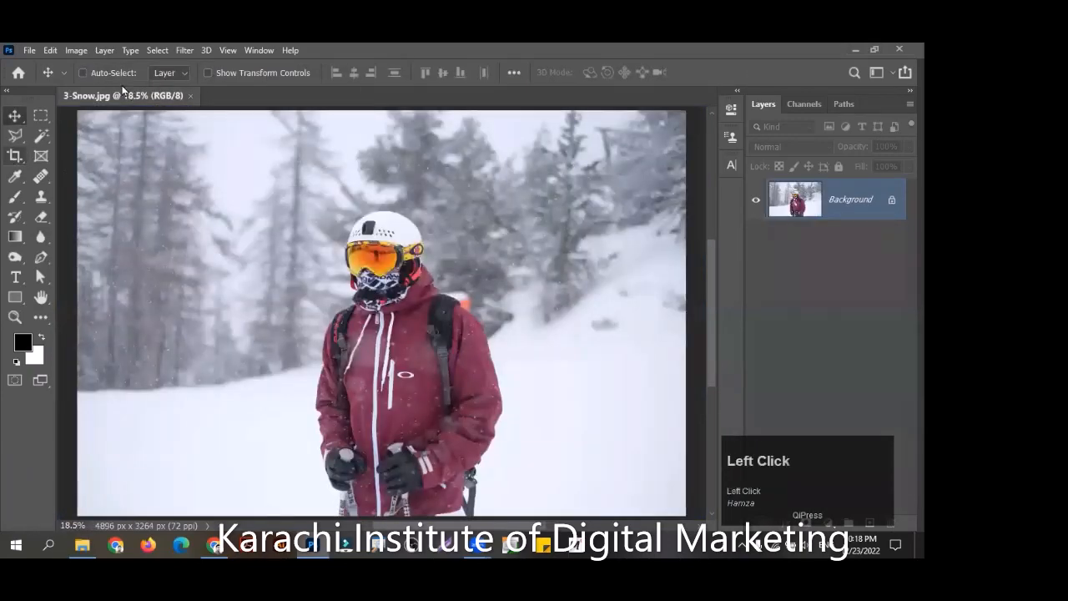
Examine the Crop tool's ratio presets, additional crop options and overlay guides such as Rule of Thirds, Golden Ratio and Golden Spiral, then dismiss the crop box
left_click(114, 73)
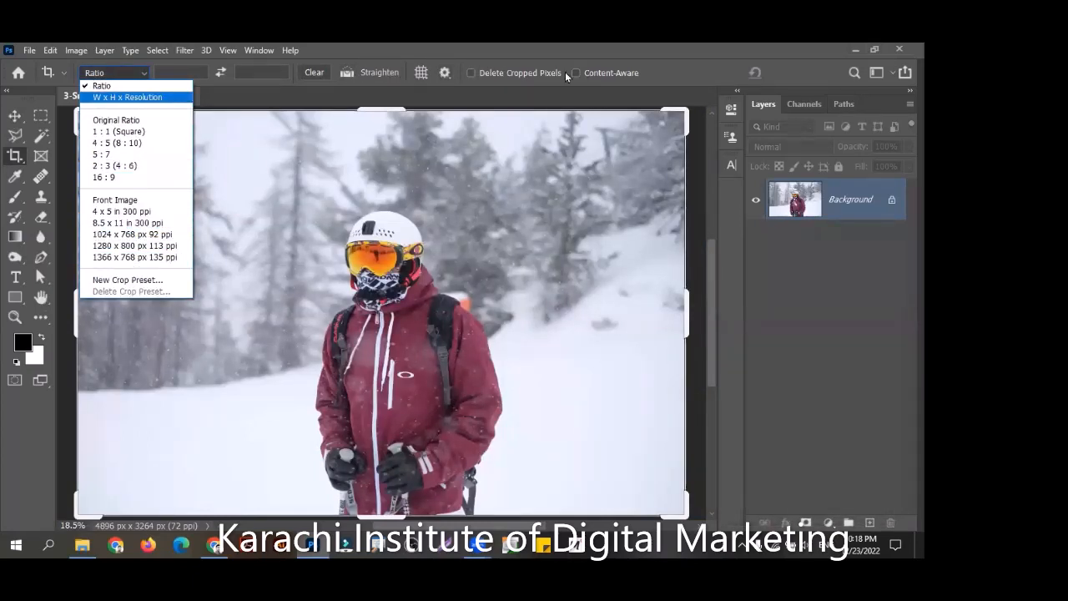
left_click(444, 73)
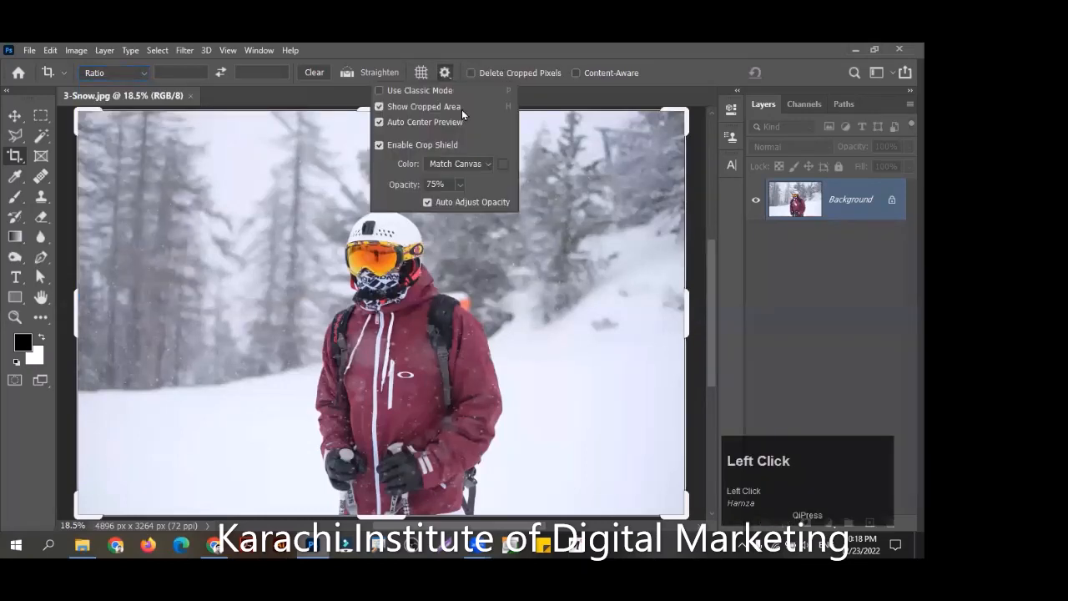
left_click(424, 72)
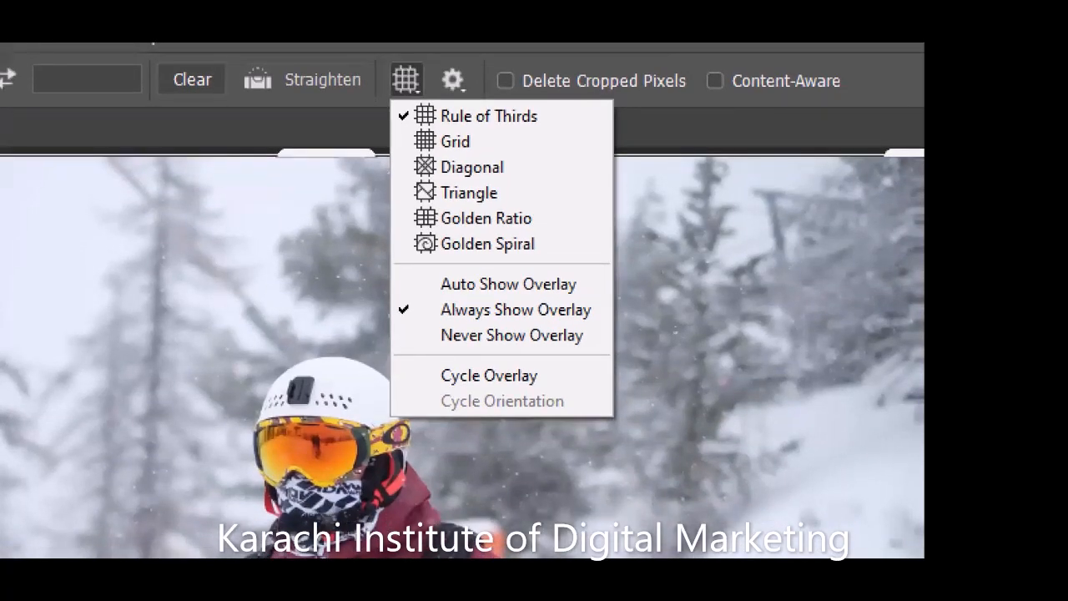
left_click(466, 93)
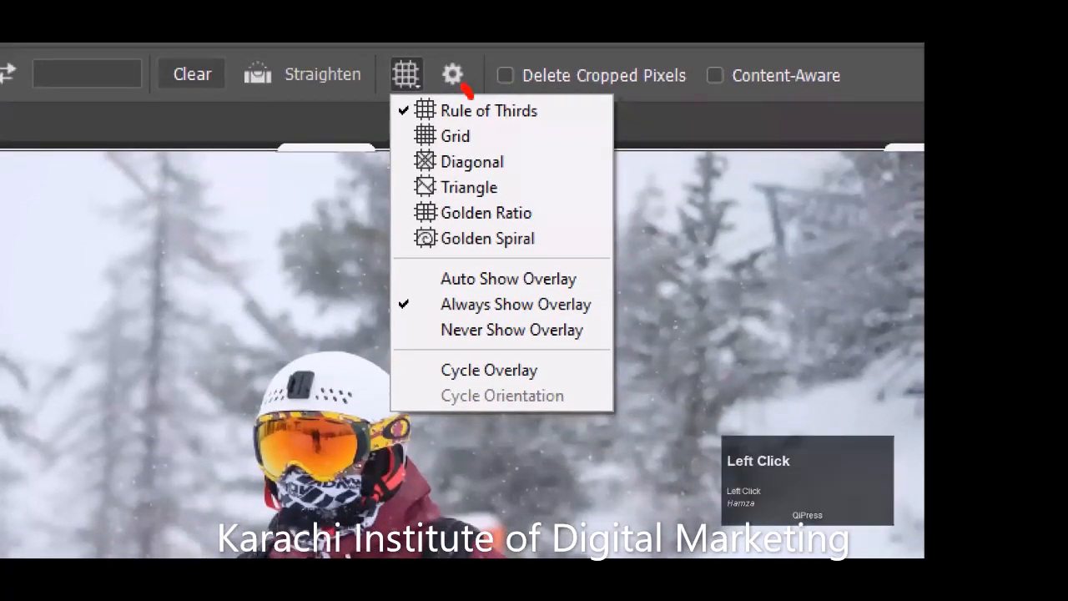
left_click_drag(471, 95, 539, 68)
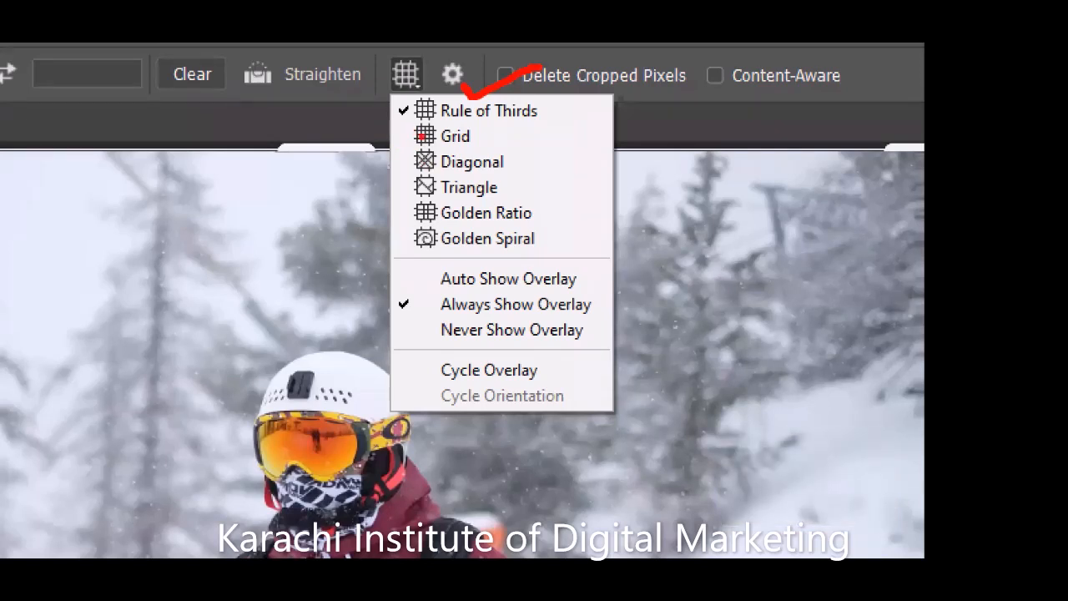
left_click_drag(407, 134, 449, 135)
left_click_drag(364, 103, 400, 99)
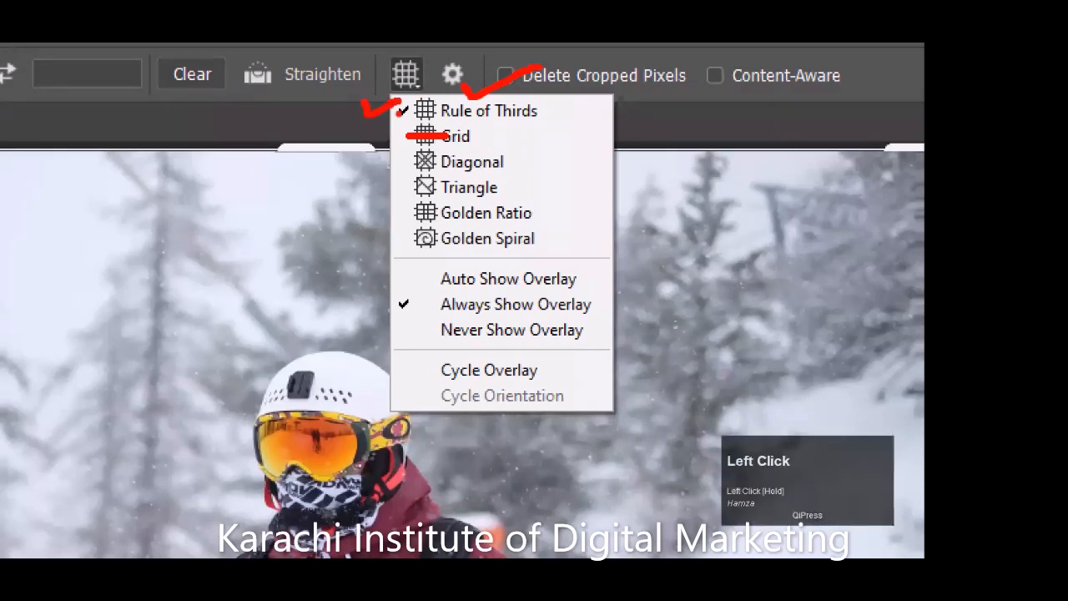
mouse_move(347, 171)
left_mouse_down()
mouse_move(377, 171)
mouse_move(403, 152)
left_mouse_up()
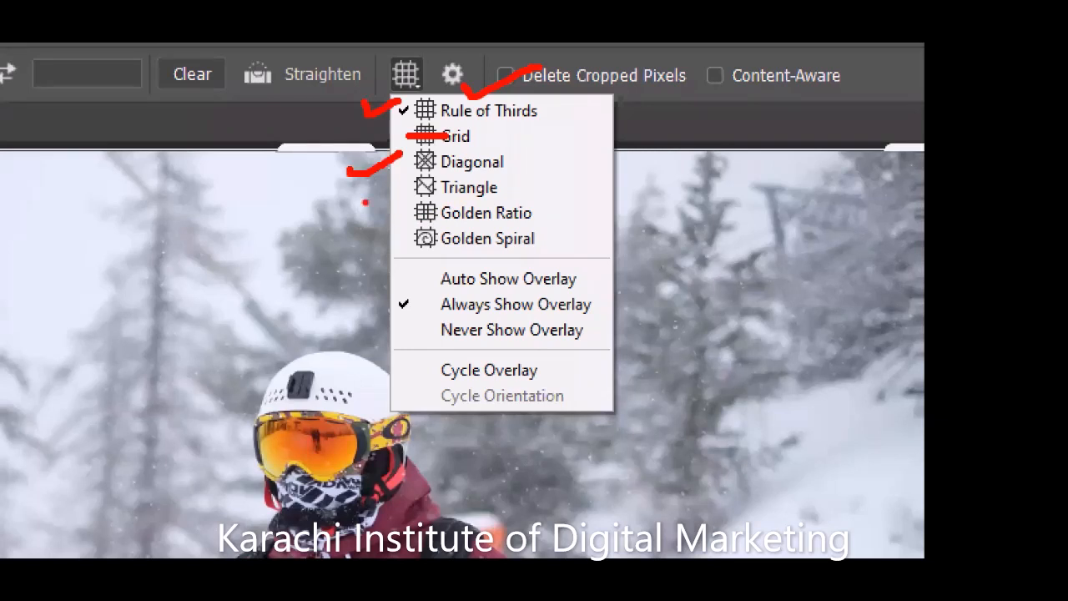
left_click_drag(355, 213, 393, 213)
left_click_drag(351, 245, 387, 246)
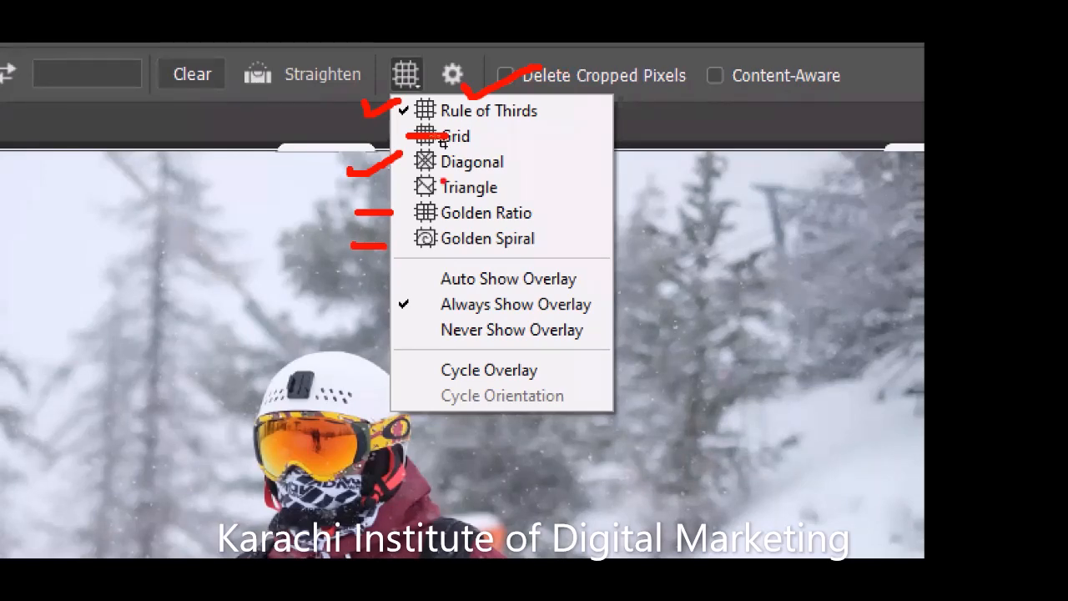
key("alt+z")
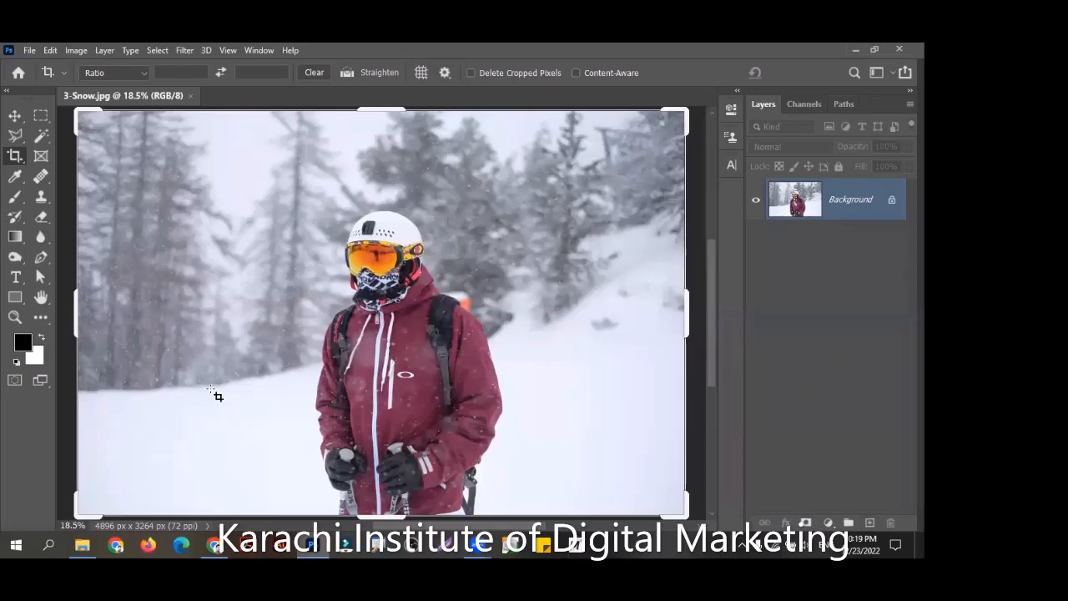
key("Escape")
Switch to Chrome, search Google Images for "golden ratio in human" and examine the Quora head-profile example
left_click(216, 545)
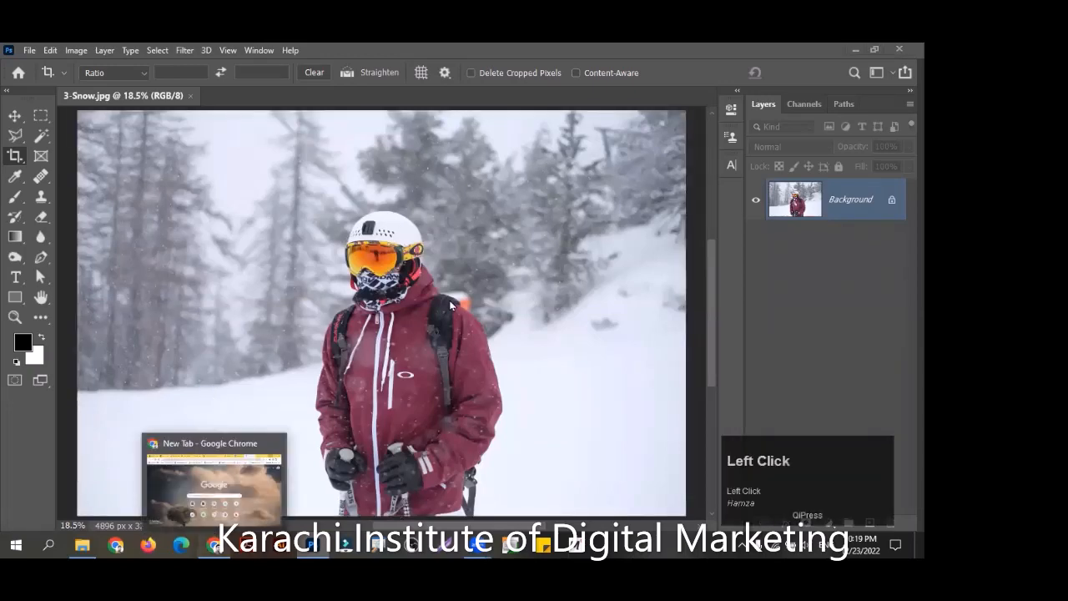
key("ctrl+e")
type("gold")
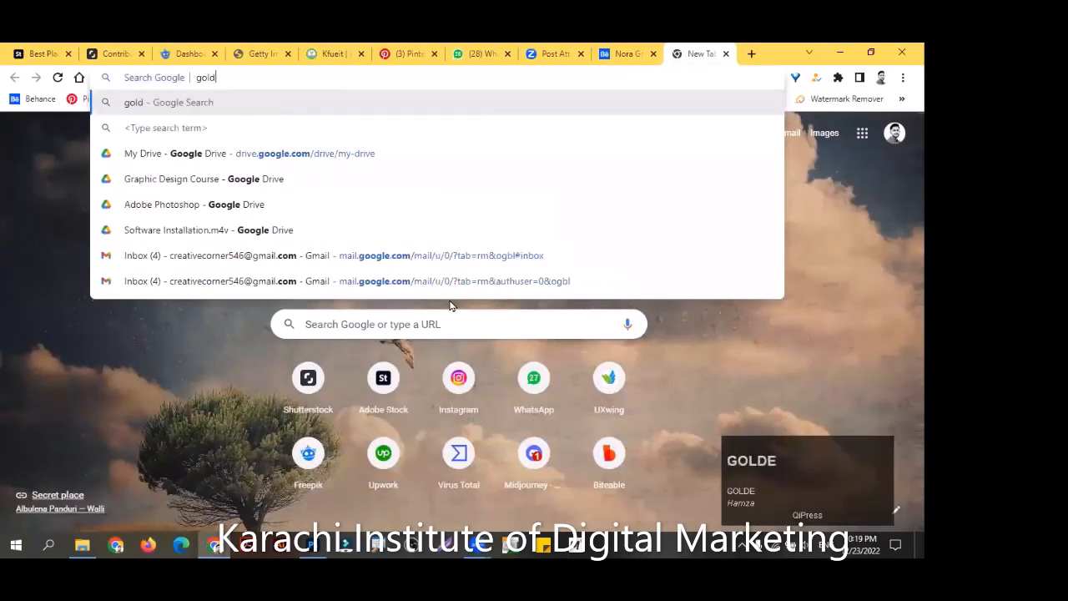
type("en ratio")
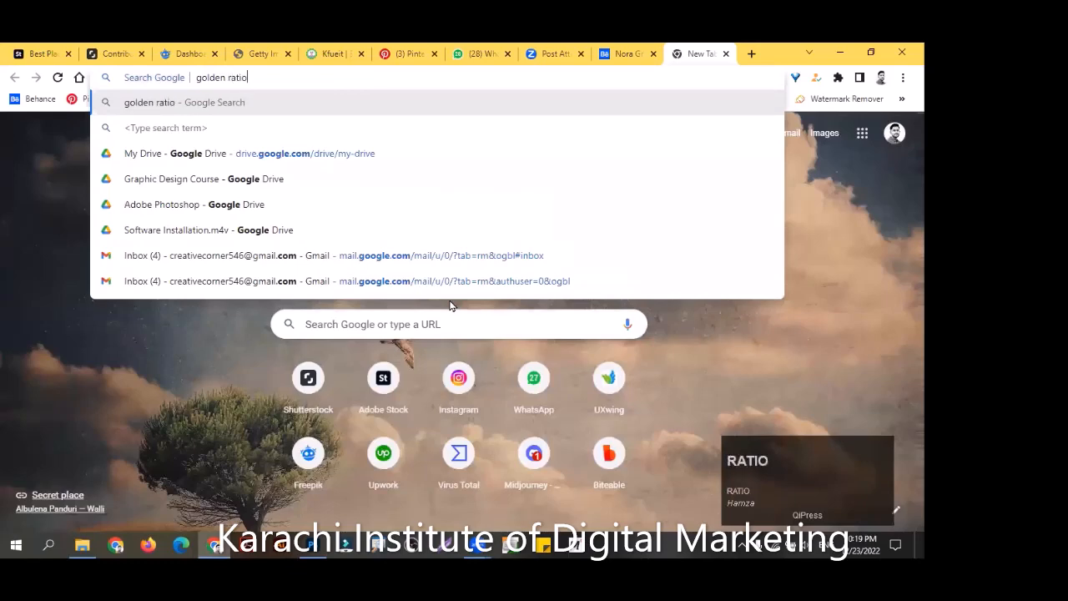
type("n in human")
key("Return")
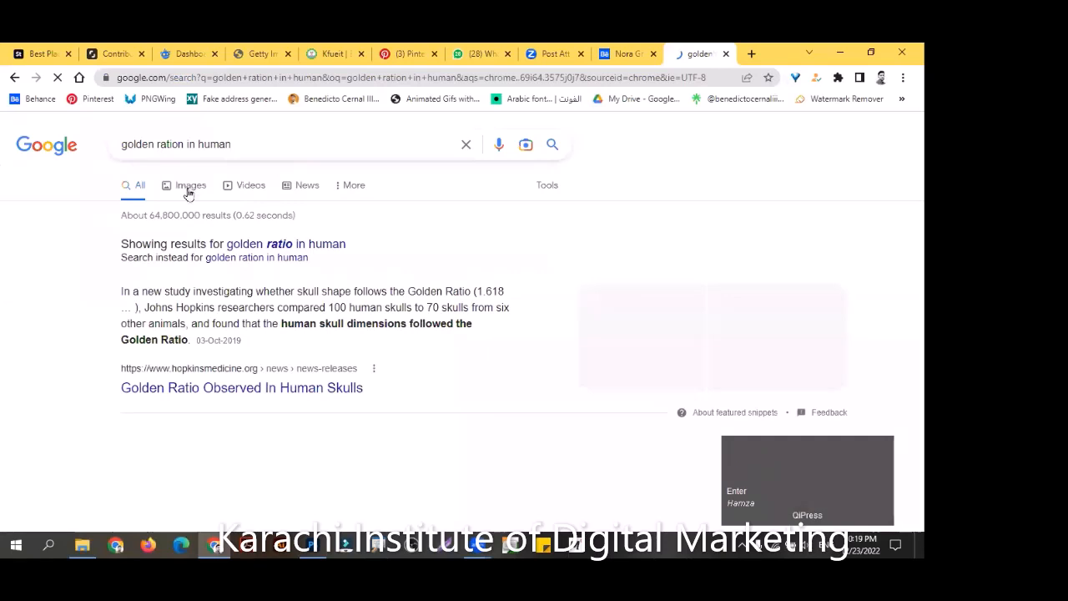
left_click(187, 193)
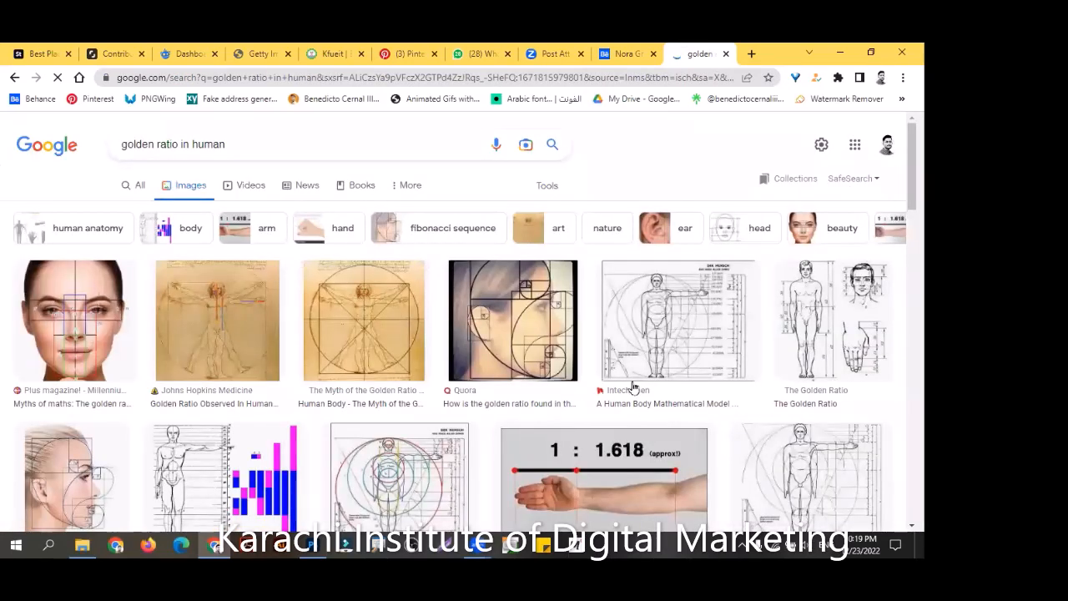
left_click(632, 384)
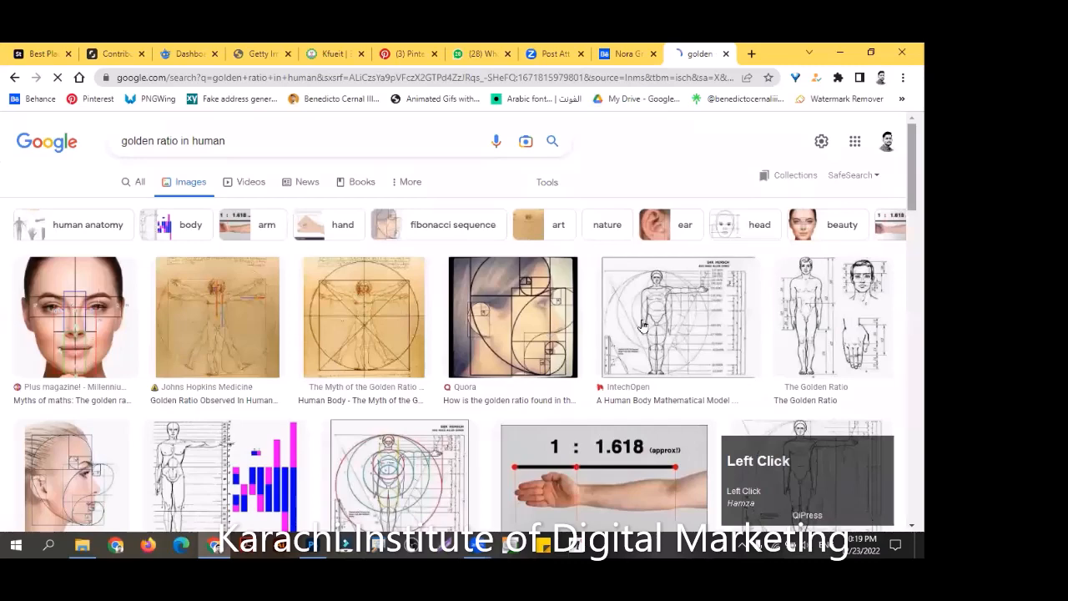
scroll(639, 322, "down", 1)
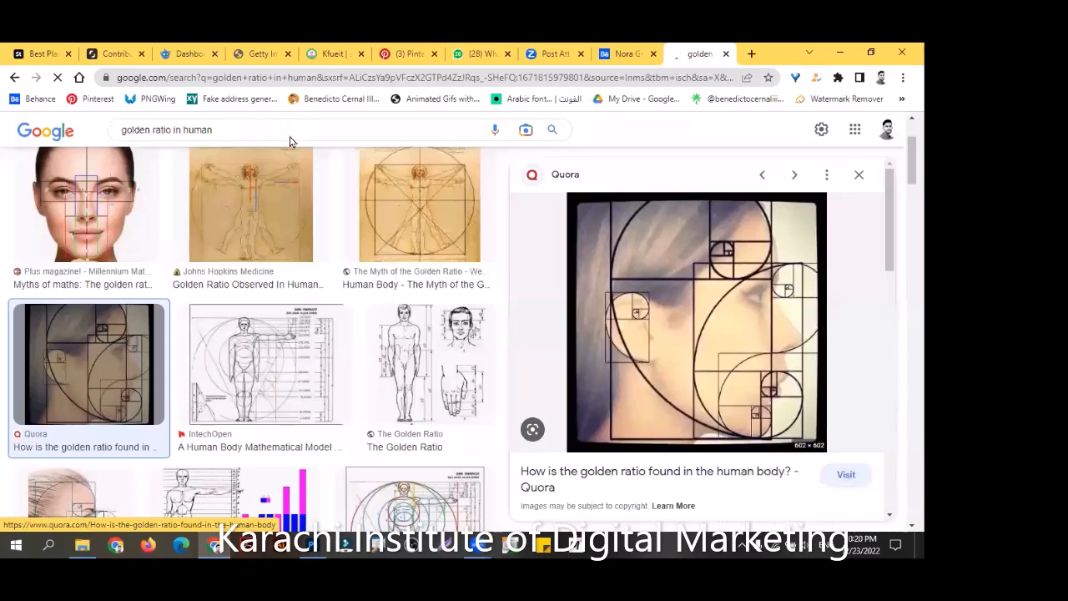
Search Google Images for "golden ratio in nature" and browse the example pictures
type("na")
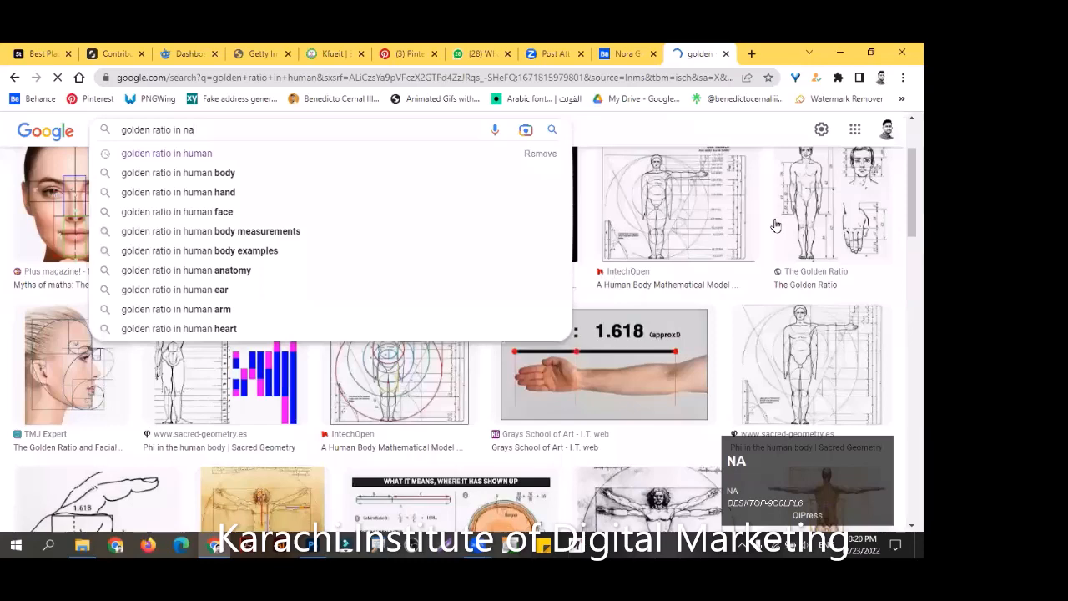
type("ture")
key("Return")
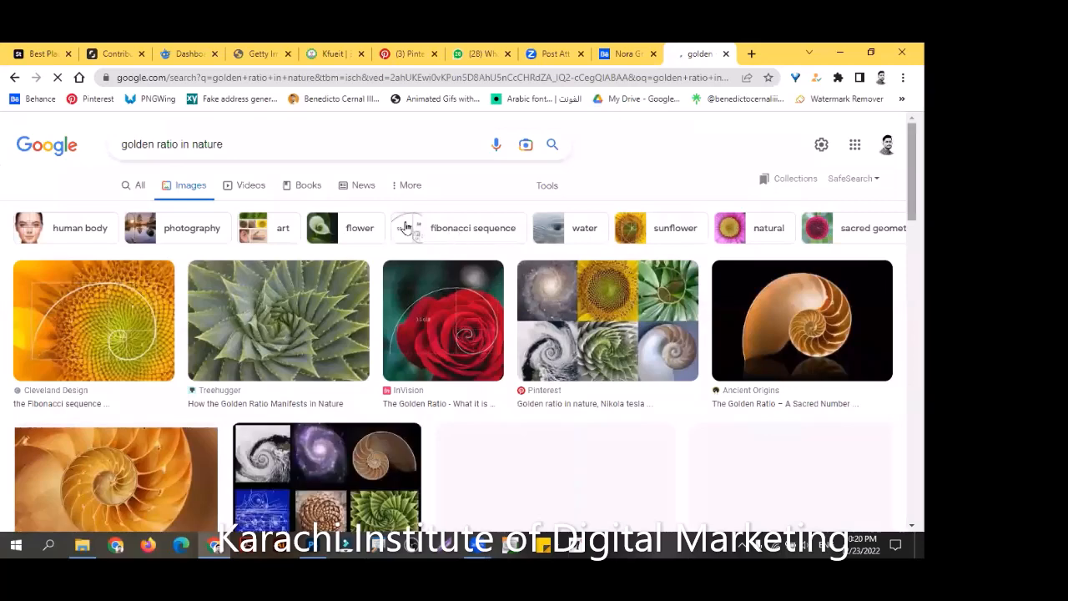
scroll(484, 178, "down", 2)
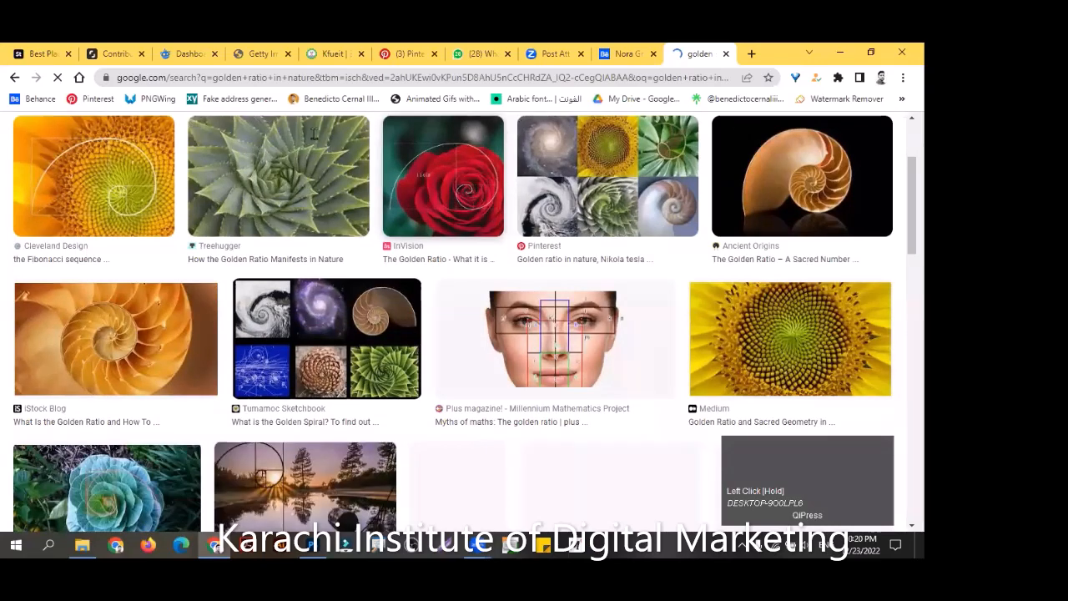
Search Google Images for "golden ratio in architecture" and browse the building examples
scroll(314, 133, "down", 5)
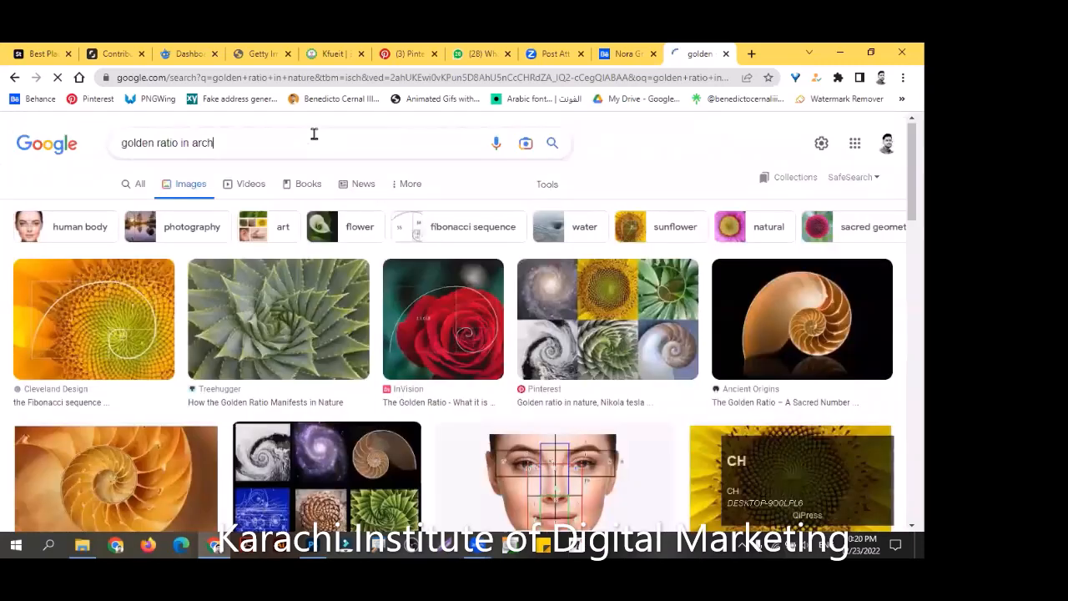
type("itect")
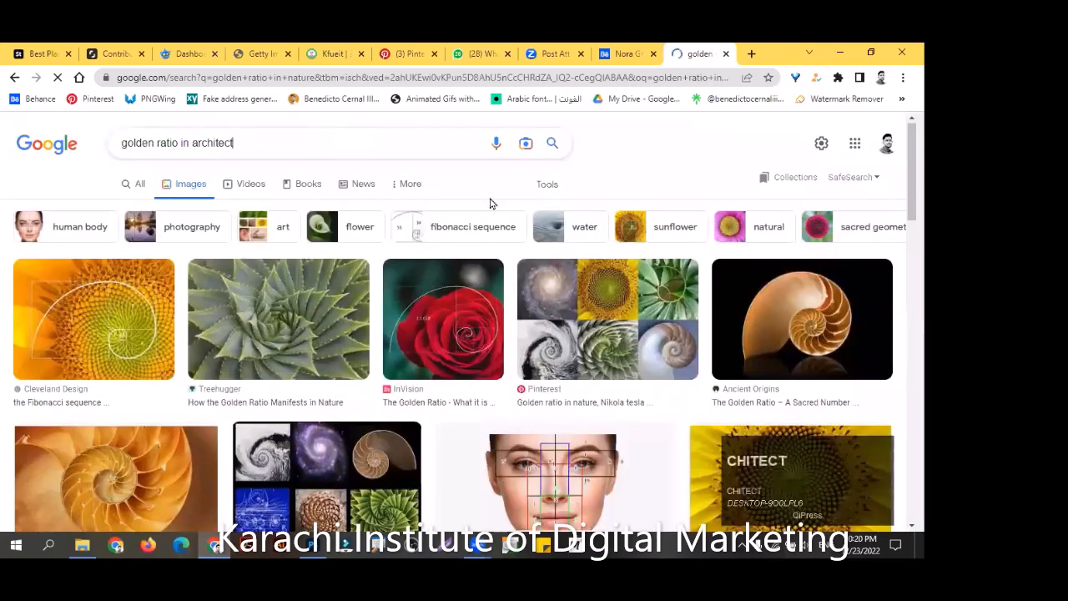
type("ure")
key("Return")
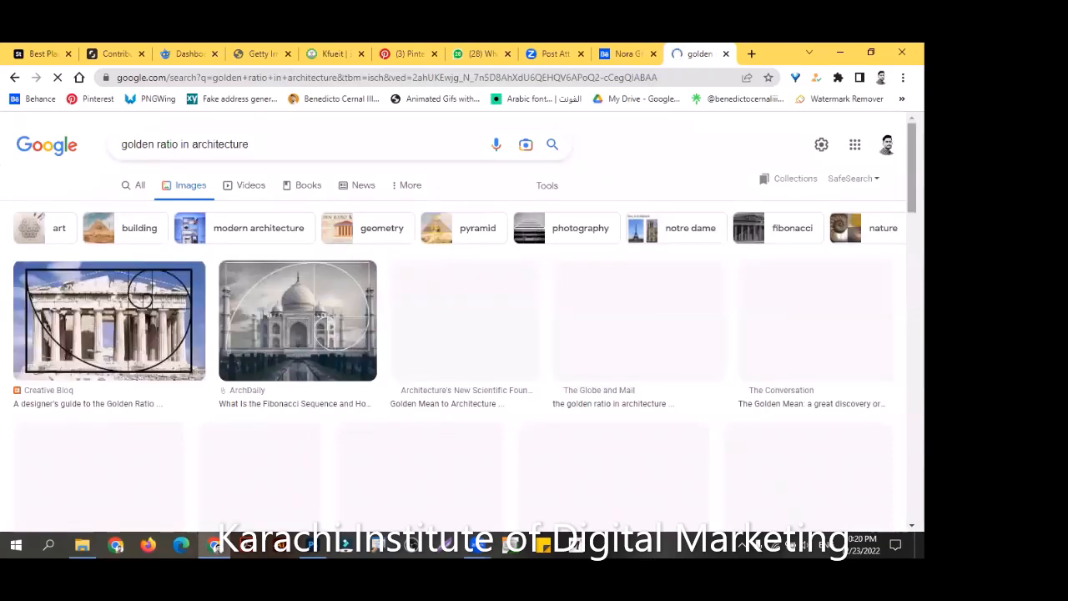
left_click_drag(911, 167, 911, 270)
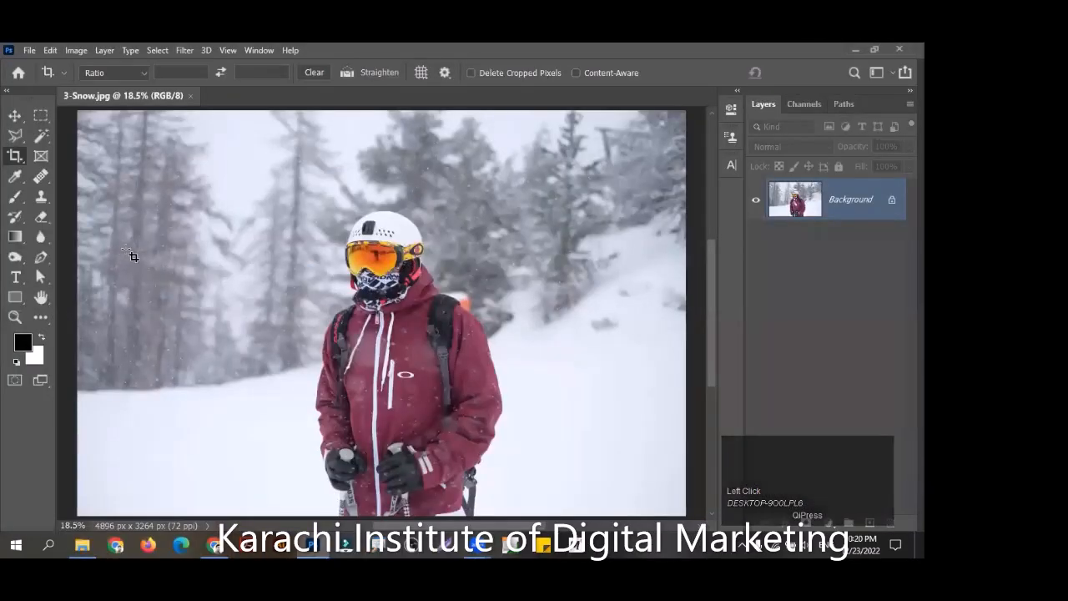
In Photoshop, review the crop overlay options without changing them, and activate the Perspective Crop Tool on 3-Snow.jpg
left_click(421, 74)
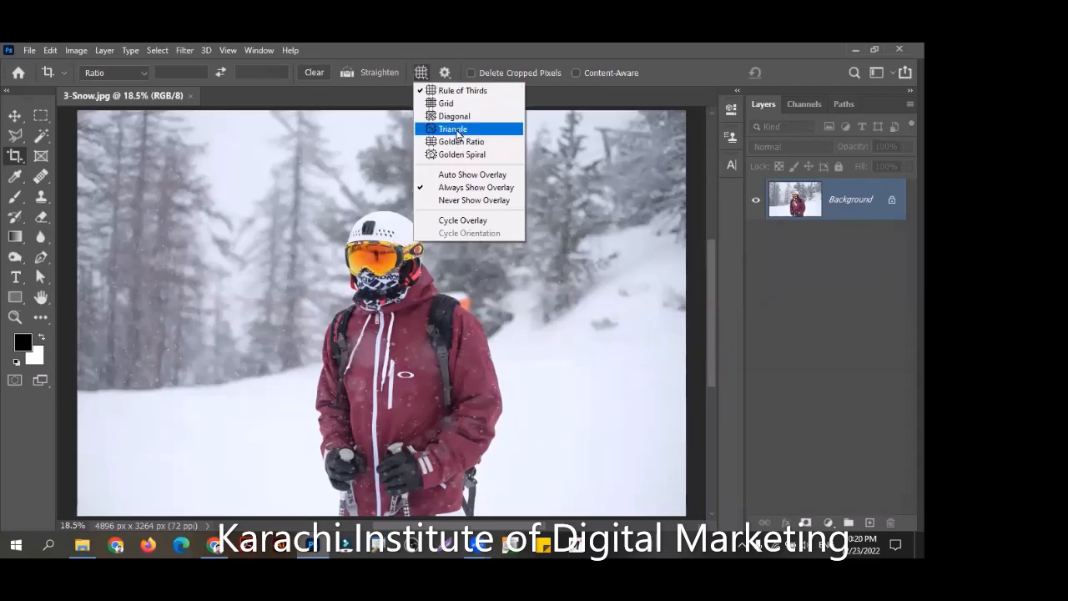
left_click(142, 122)
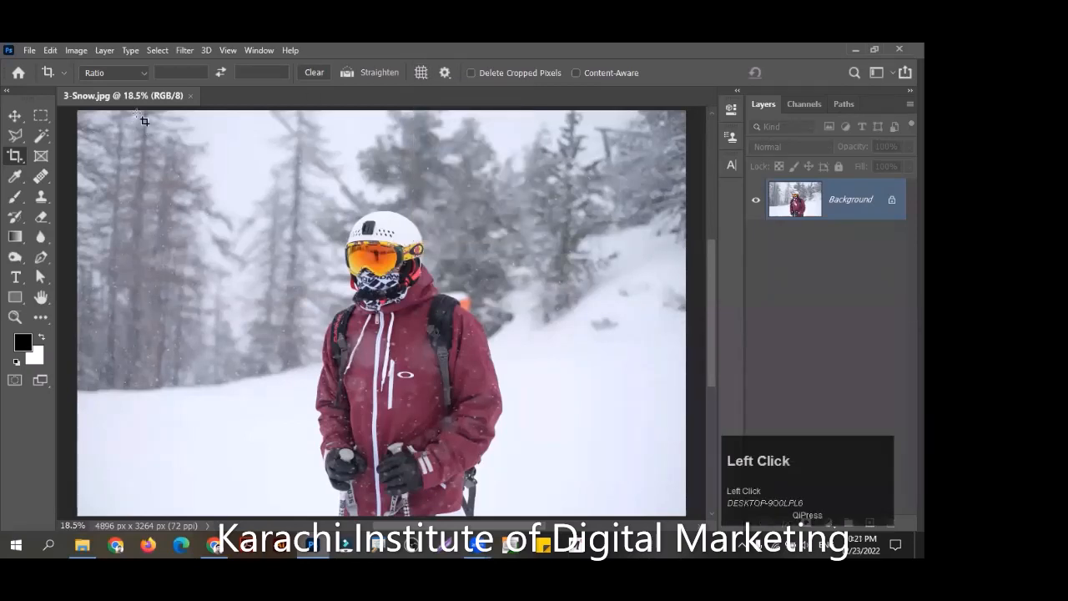
right_click(15, 156)
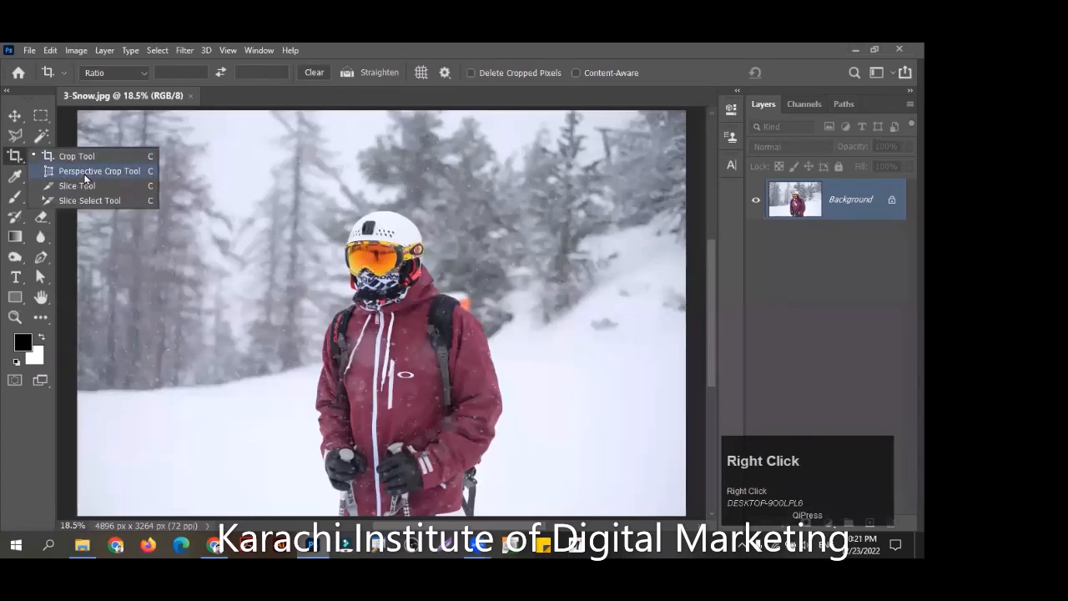
left_click(87, 171)
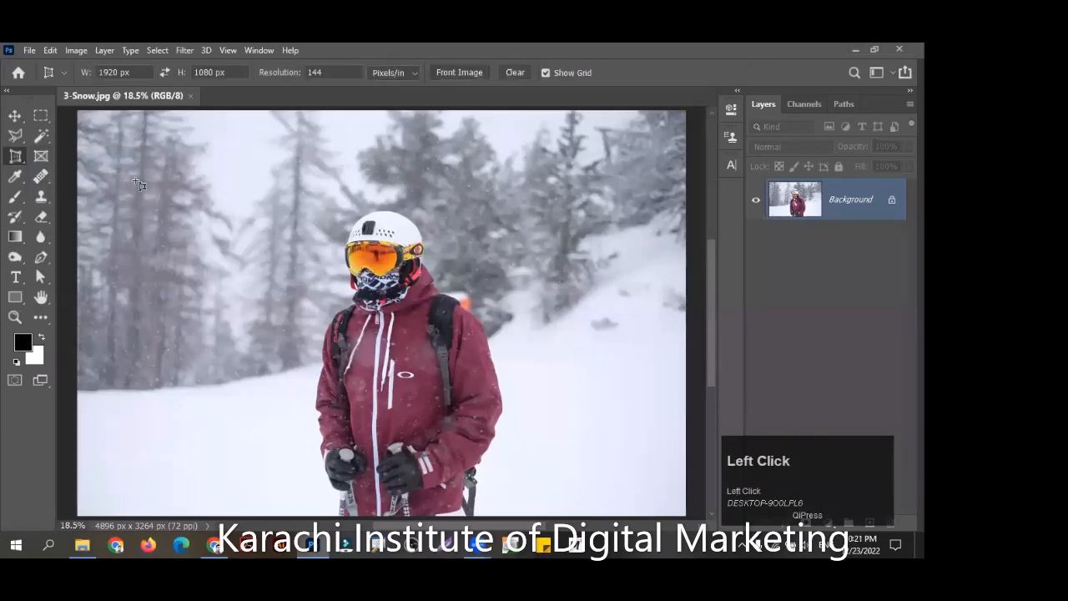
key("ctrl+1")
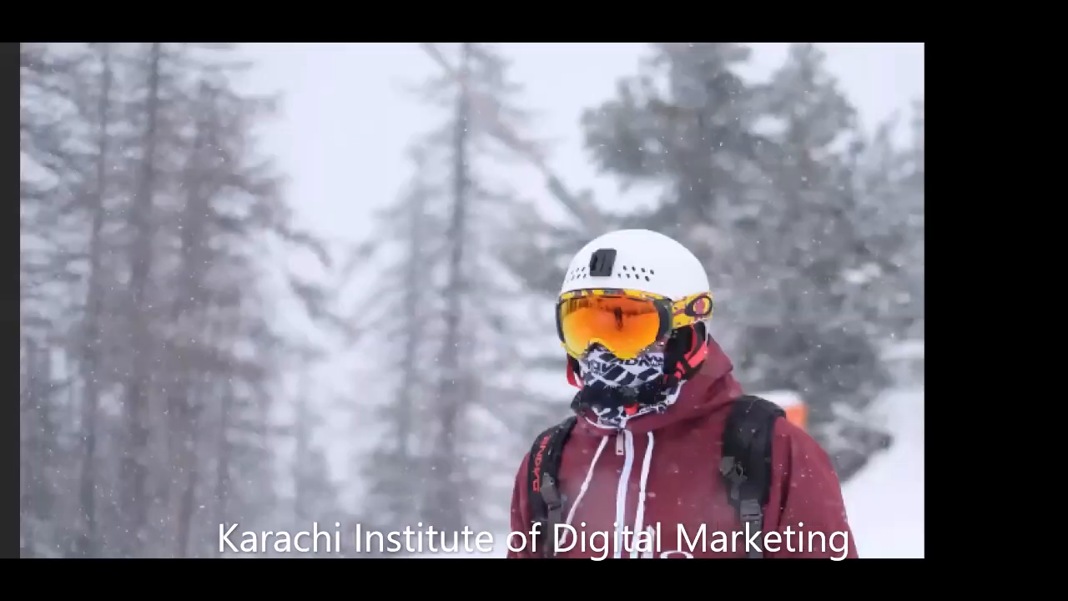
left_click(178, 147)
mouse_move(178, 139)
left_mouse_down()
mouse_move(172, 195)
mouse_move(275, 198)
mouse_move(274, 129)
mouse_move(158, 126)
mouse_move(159, 152)
left_mouse_up()
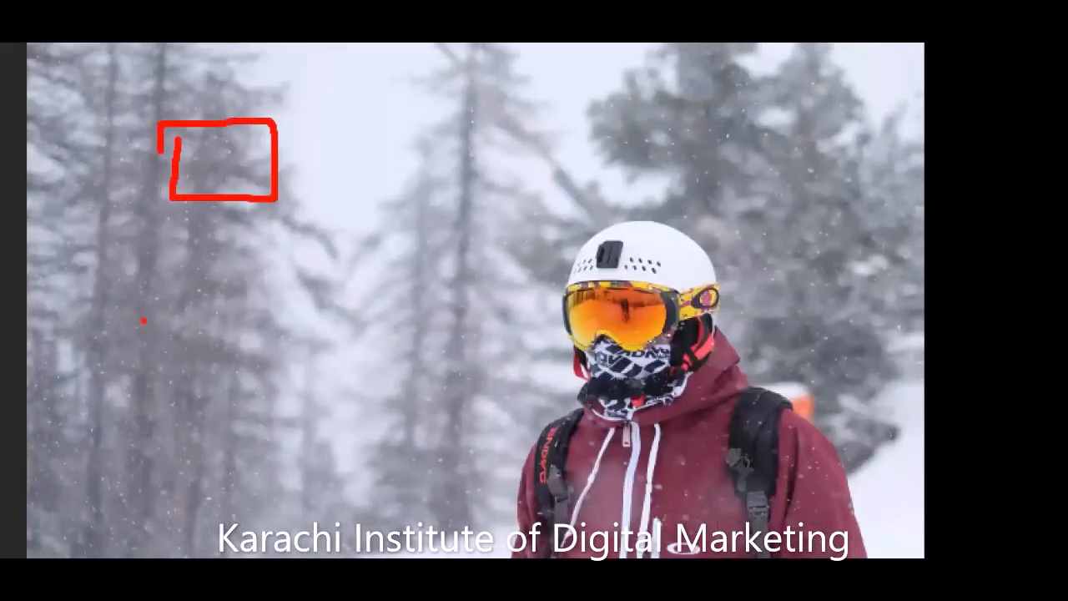
mouse_move(143, 307)
left_mouse_down()
mouse_move(143, 403)
mouse_move(319, 439)
mouse_move(349, 345)
mouse_move(353, 235)
mouse_move(197, 339)
mouse_move(111, 349)
left_mouse_up()
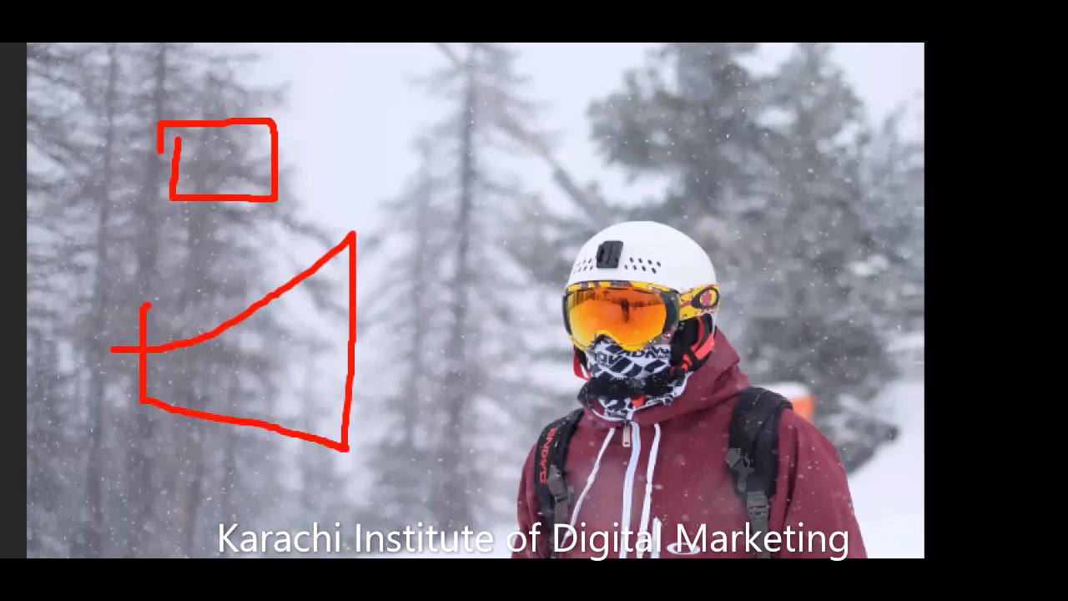
left_click_drag(143, 307, 391, 240)
mouse_move(403, 79)
left_mouse_down()
mouse_move(403, 206)
mouse_move(571, 140)
mouse_move(574, 84)
mouse_move(404, 82)
left_mouse_up()
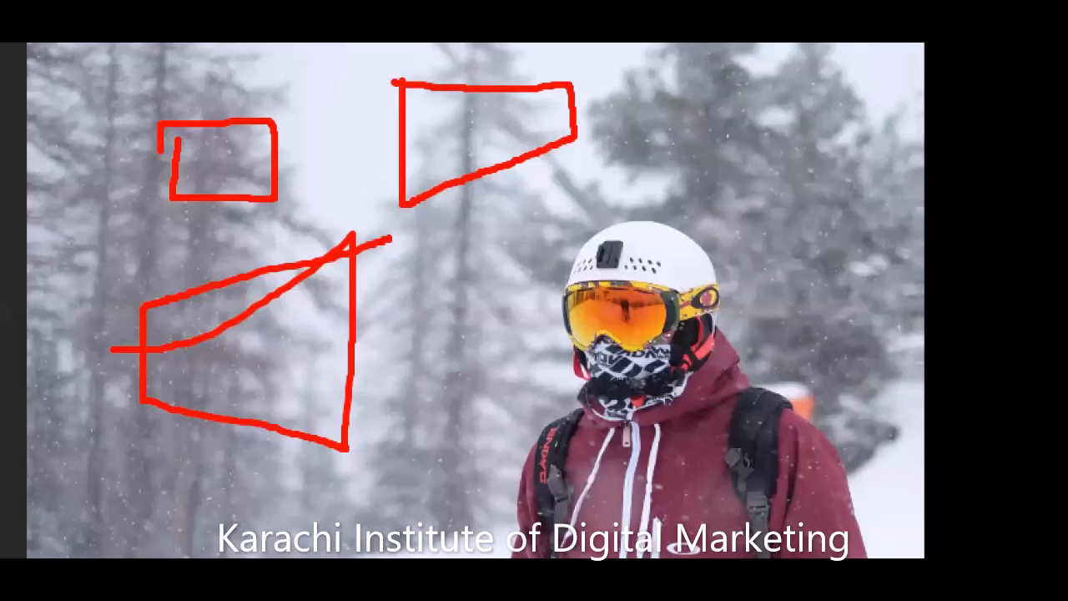
key("alt+z")
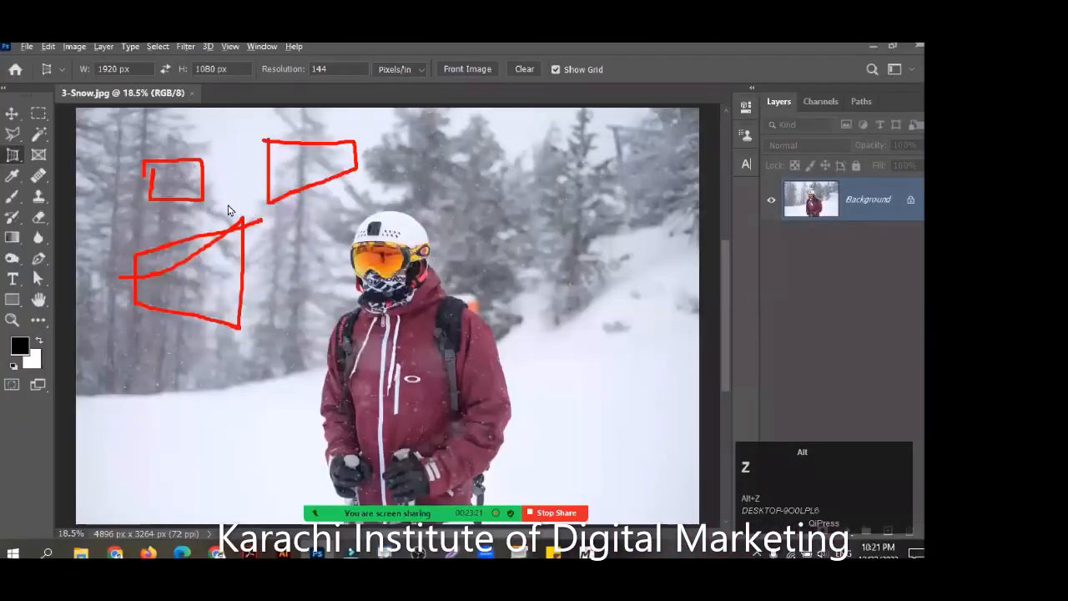
Close the 3-Snow.jpg document
key("ctrl+w")
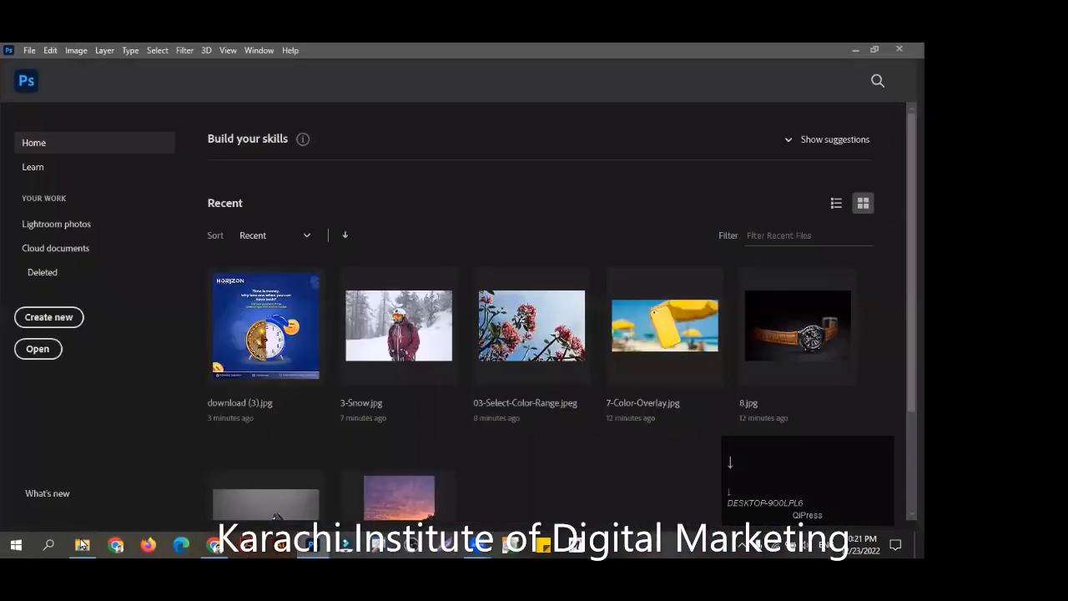
Open Scan-Store-ID-Docs-1.png in Photoshop from the Stock Images folder of My Personal Library
left_click(51, 494)
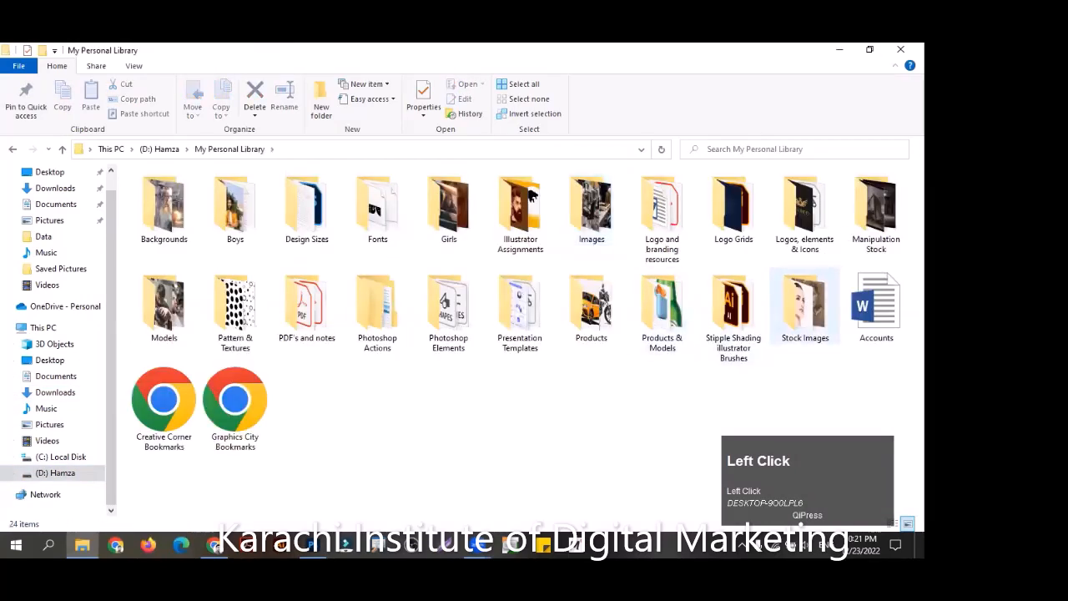
left_click(805, 307)
key("Return")
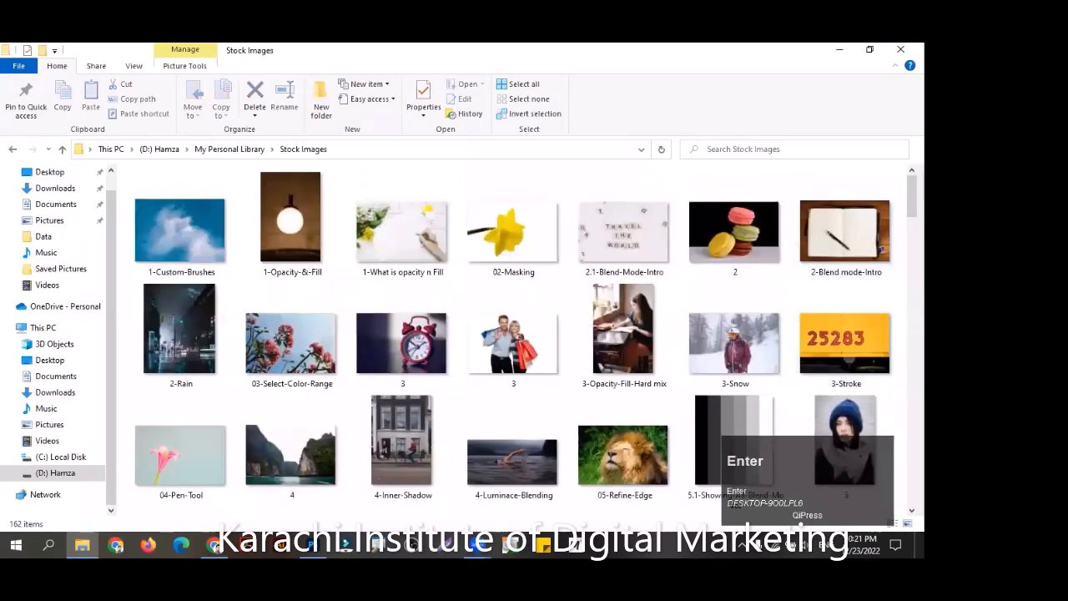
left_click_drag(912, 195, 912, 270)
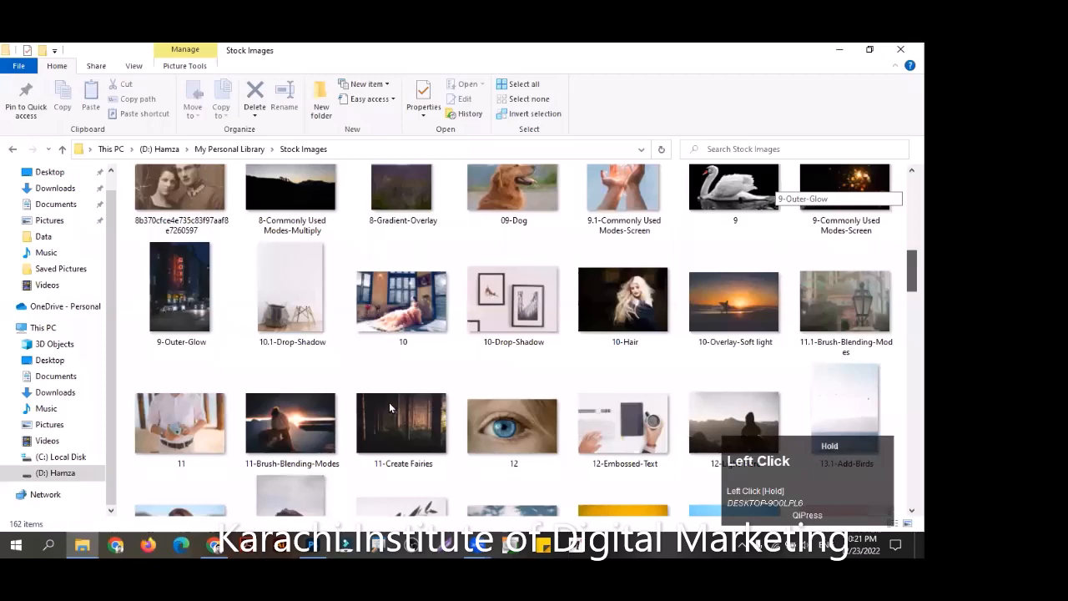
scroll(389, 407, "down", 10)
scroll(267, 349, "down", 3)
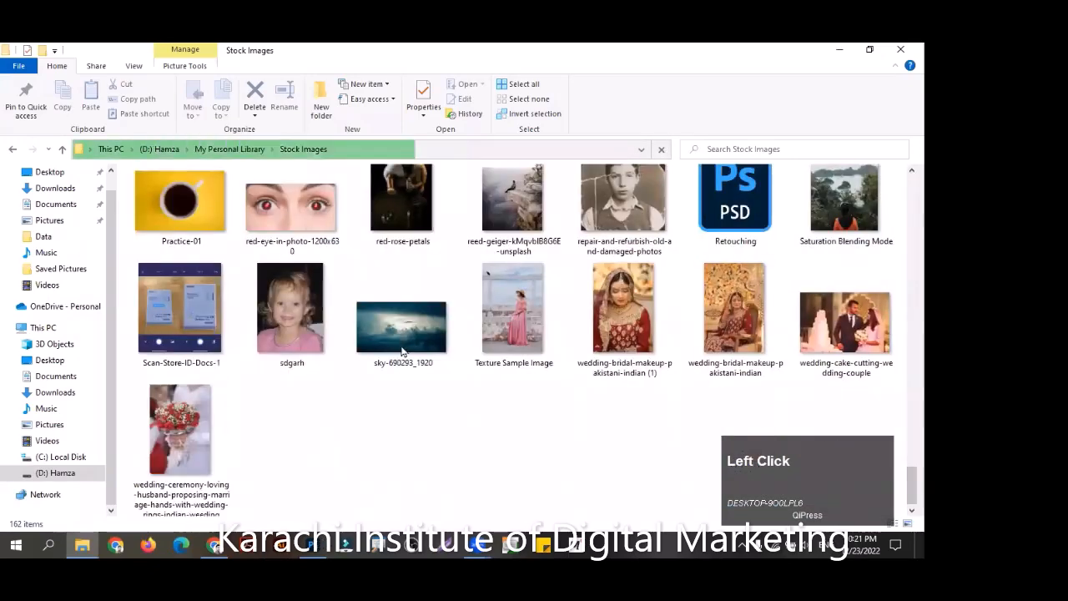
left_click_drag(180, 307, 244, 267)
key("ctrl+0")
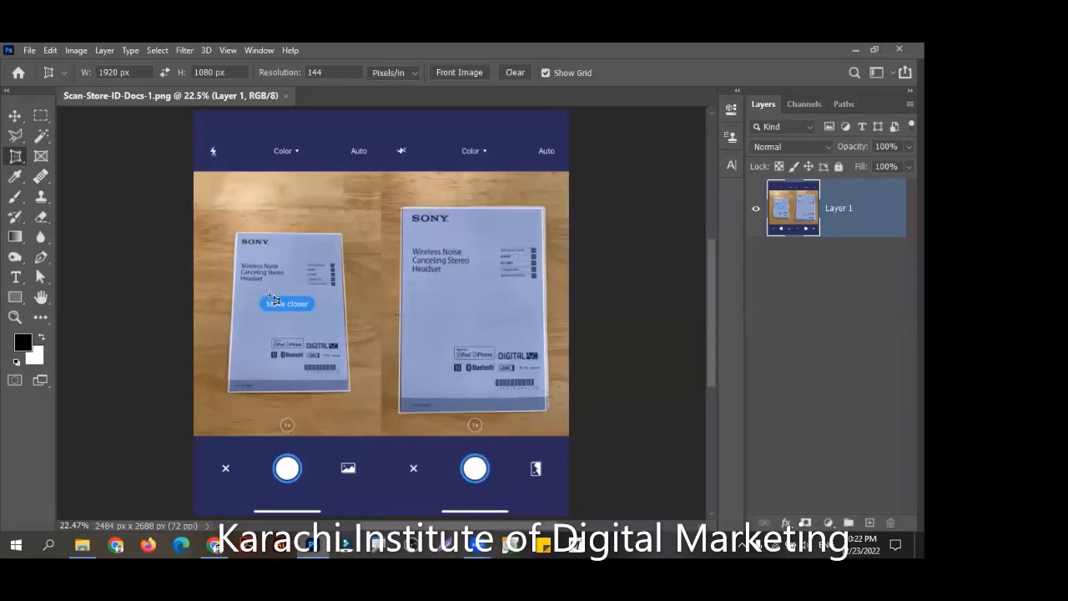
Outline the smaller Sony document with the Perspective Crop Tool by placing the four crop points on its corners
left_click(209, 303)
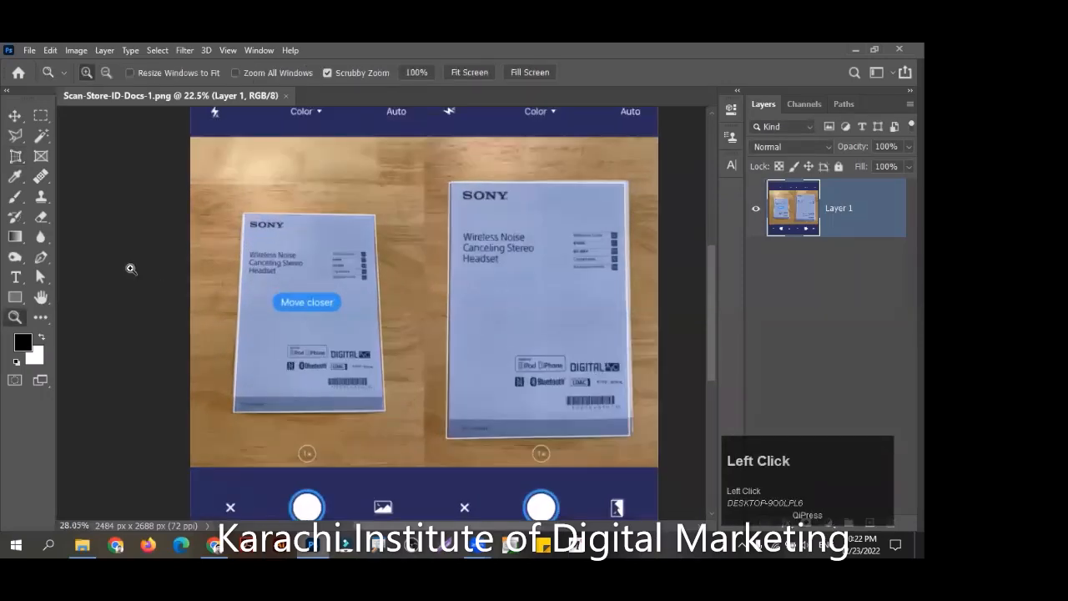
left_click(13, 156)
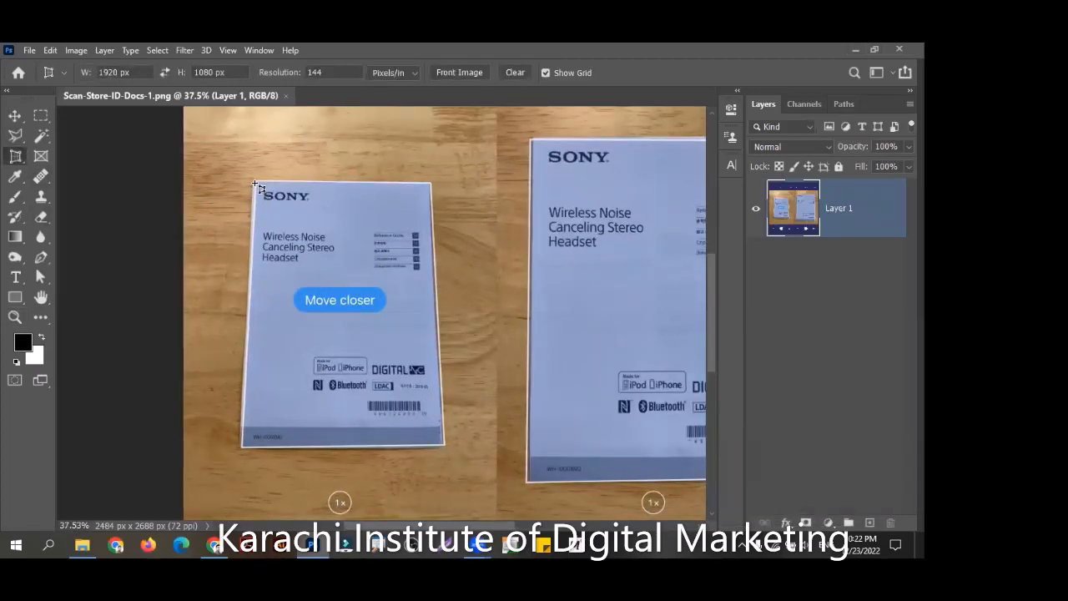
left_click(256, 182)
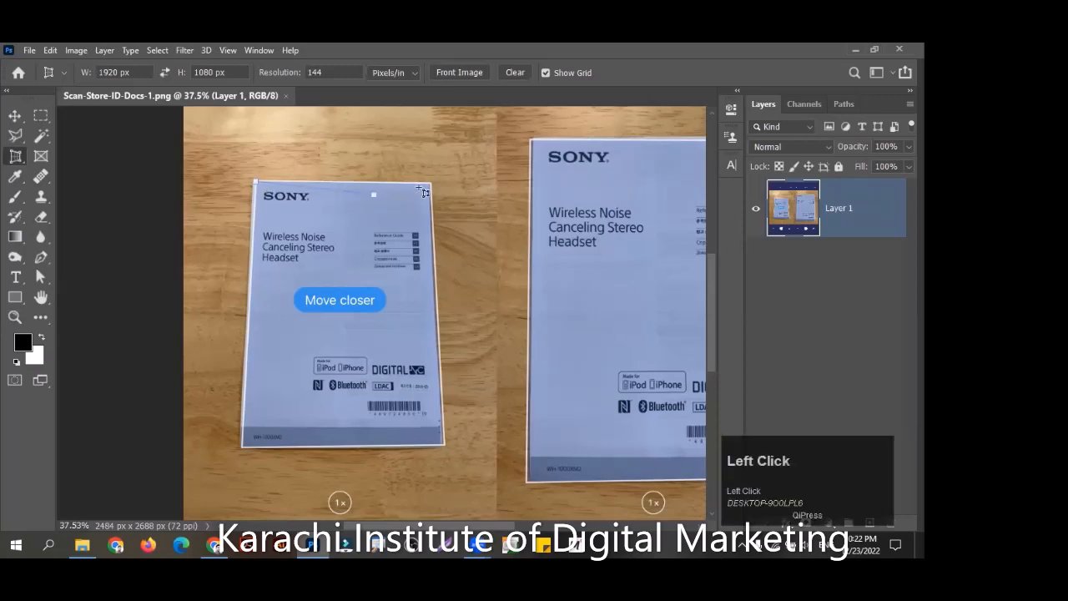
left_click(429, 183)
left_click(442, 444)
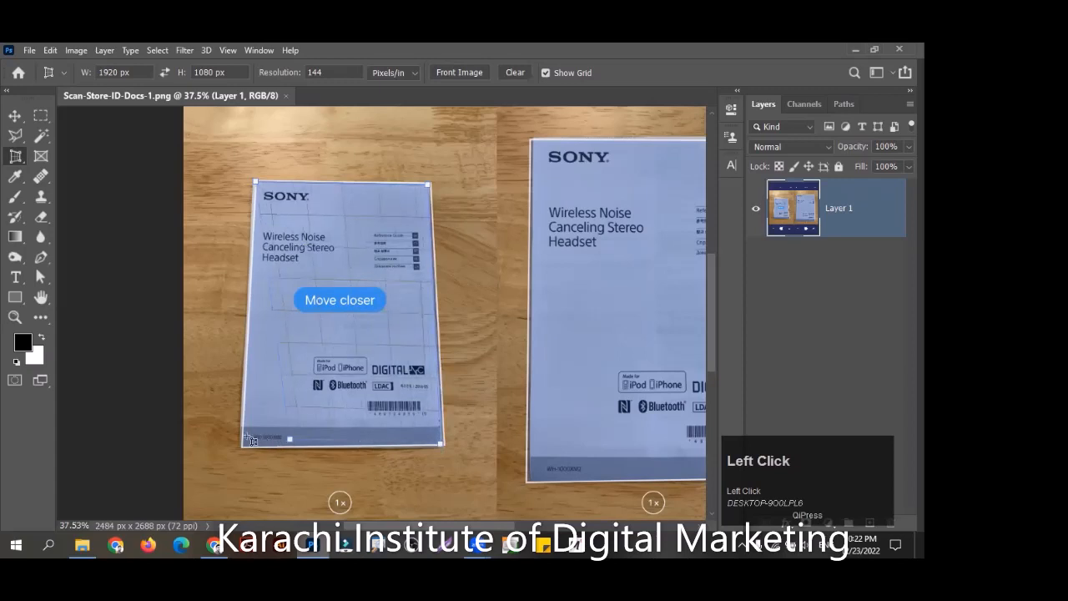
left_click(241, 445)
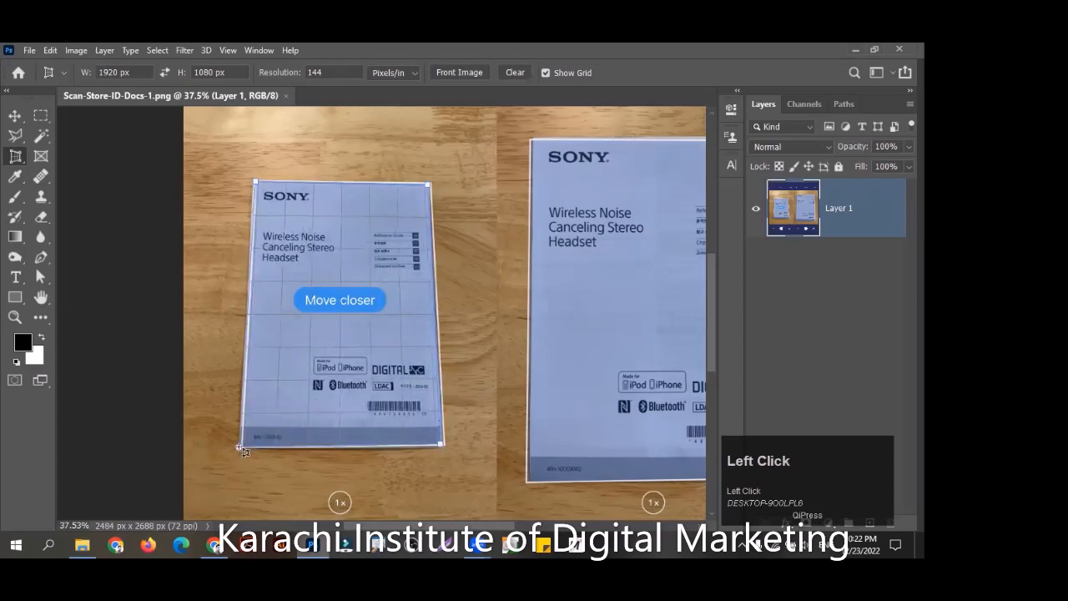
left_click(240, 448)
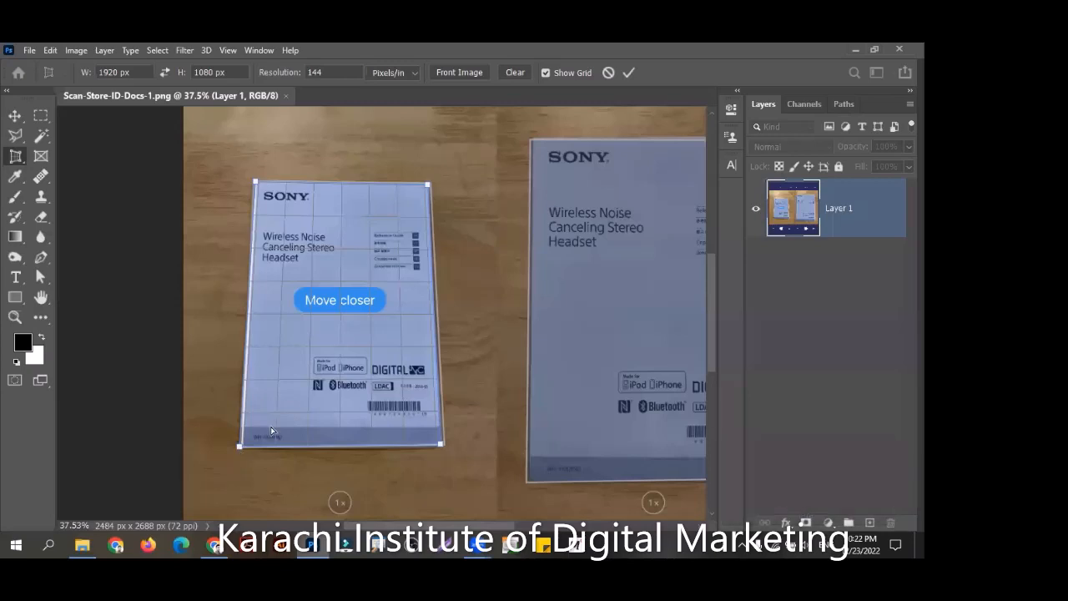
Fine-tune the lower-left and upper-left crop corners to the document's edges and apply the perspective crop
left_click_drag(270, 427, 244, 443)
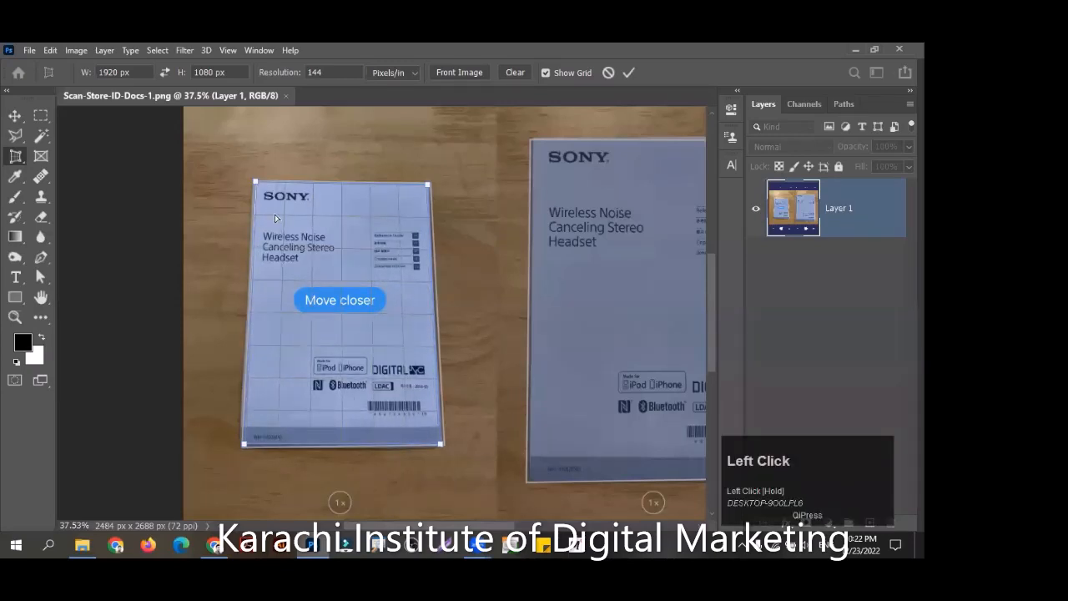
mouse_move(255, 181)
left_mouse_down()
mouse_move(272, 209)
mouse_move(257, 183)
left_mouse_up()
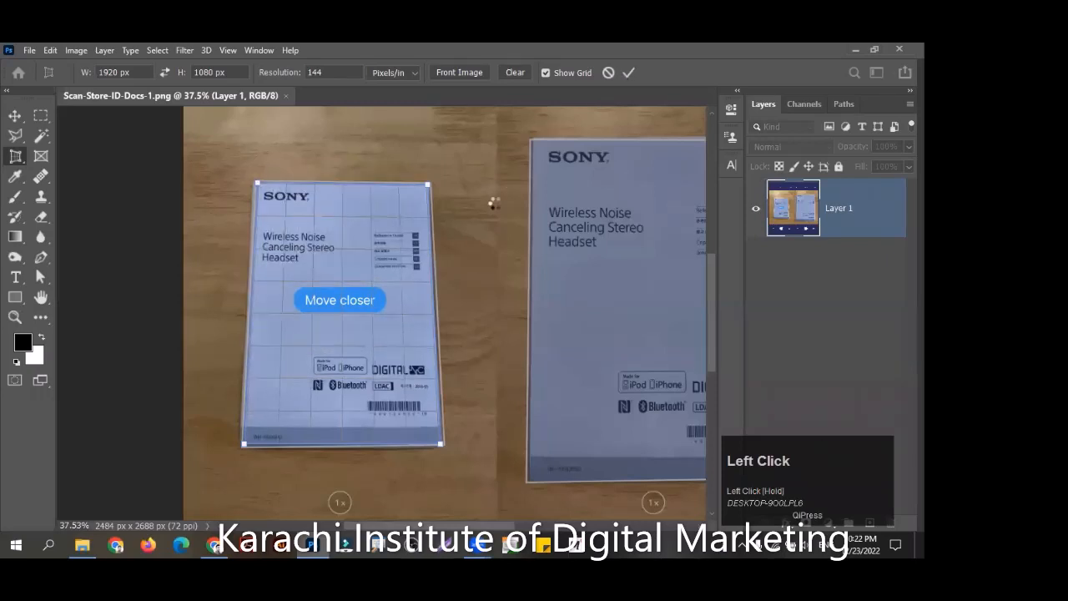
key("Return")
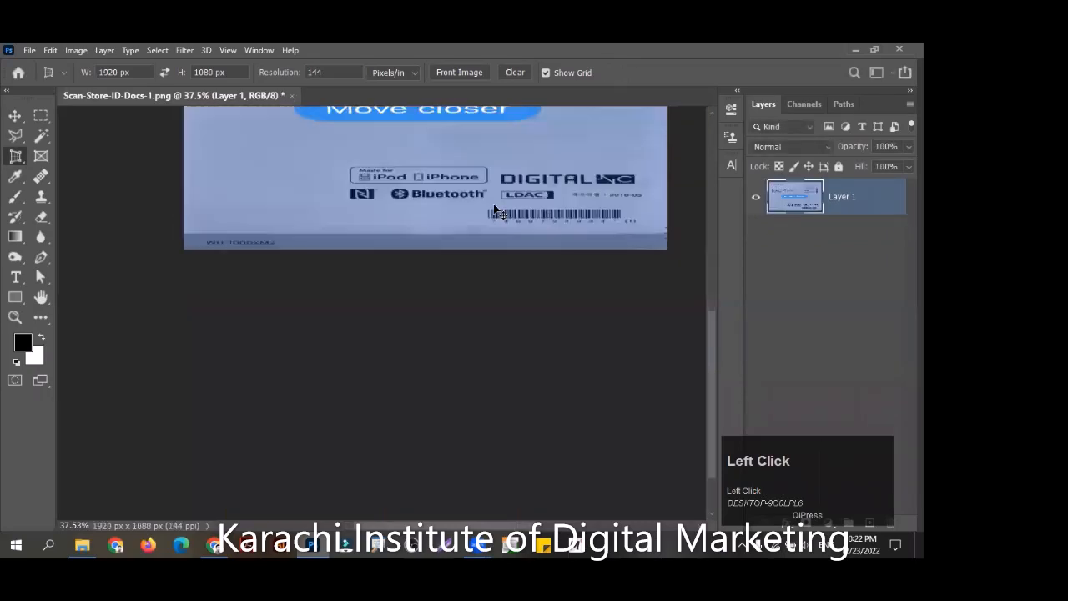
key("ctrl+0")
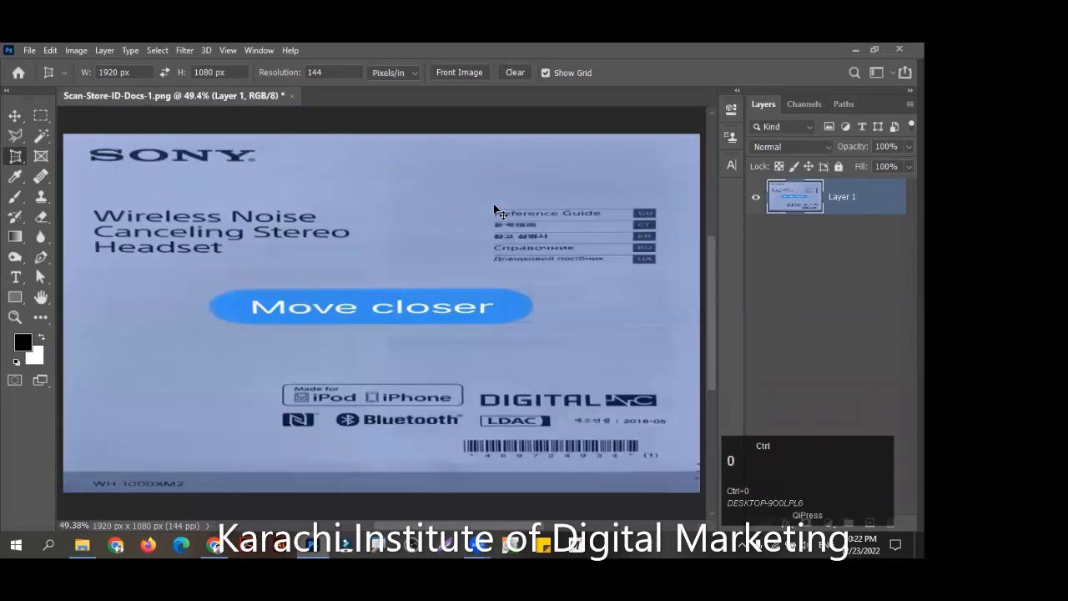
Compare the perspective crop with the original image by undoing and redoing it, leaving the crop undone
key("ctrl+minus")
key("ctrl+minus")
key("ctrl+minus")
key("ctrl+z")
key("ctrl+shift+z")
key("ctrl+z")
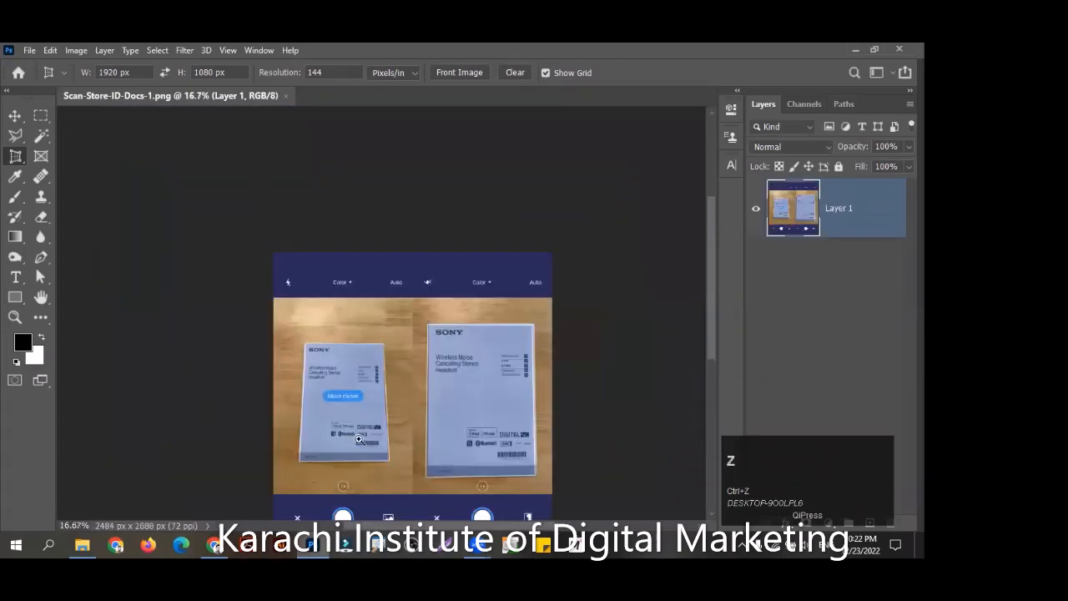
Perspective-crop the smaller Sony document again, drawing a frame over it and fitting the two upper corners to its edges
key("z")
left_click_drag(338, 457, 271, 275)
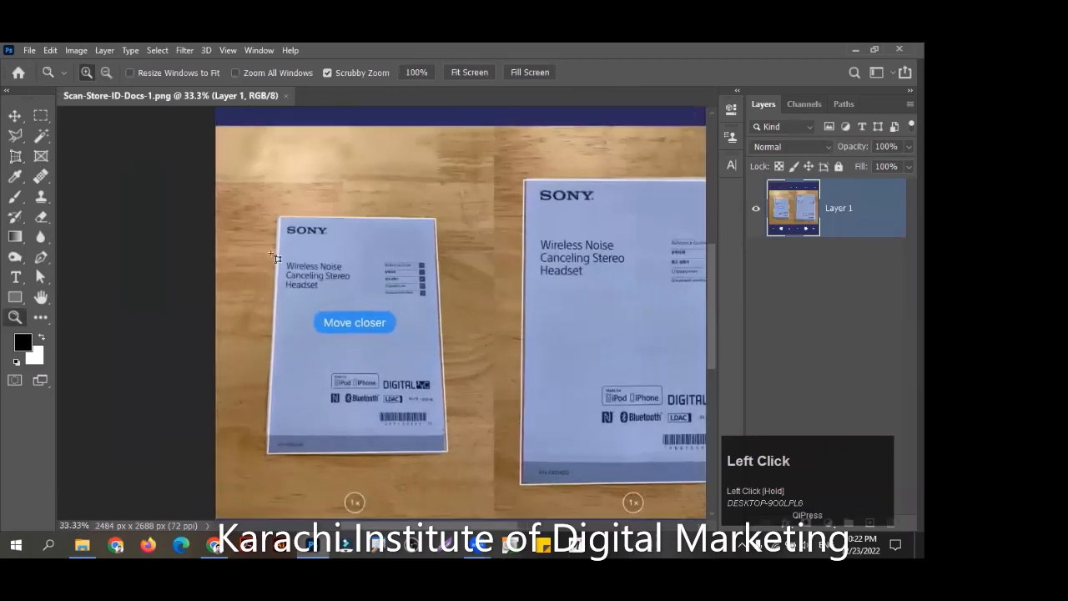
key("c")
left_click_drag(275, 219, 446, 451)
left_click_drag(445, 220, 435, 222)
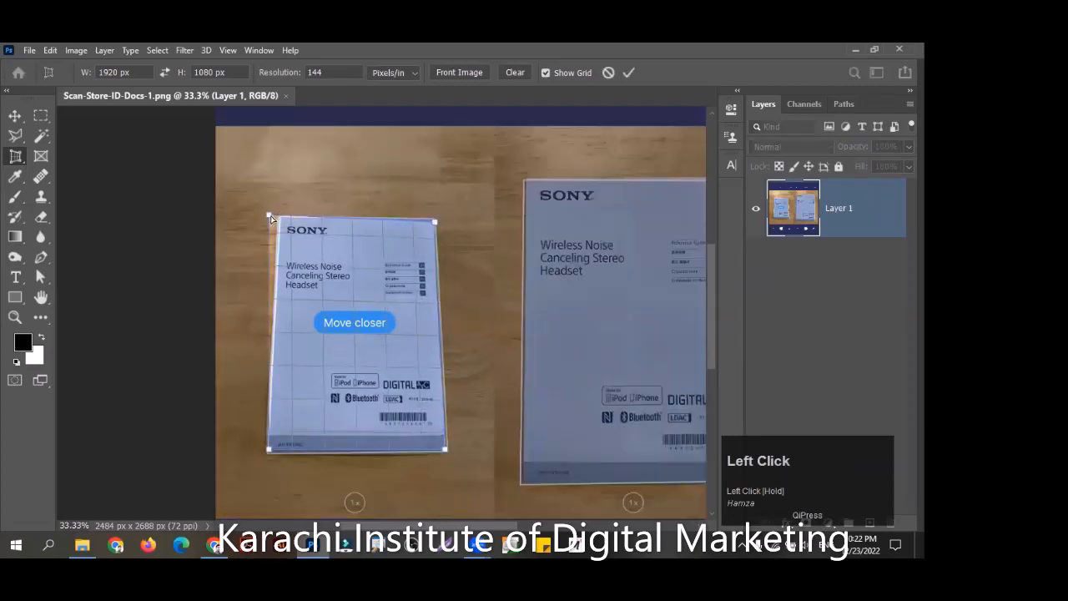
left_click_drag(270, 216, 279, 220)
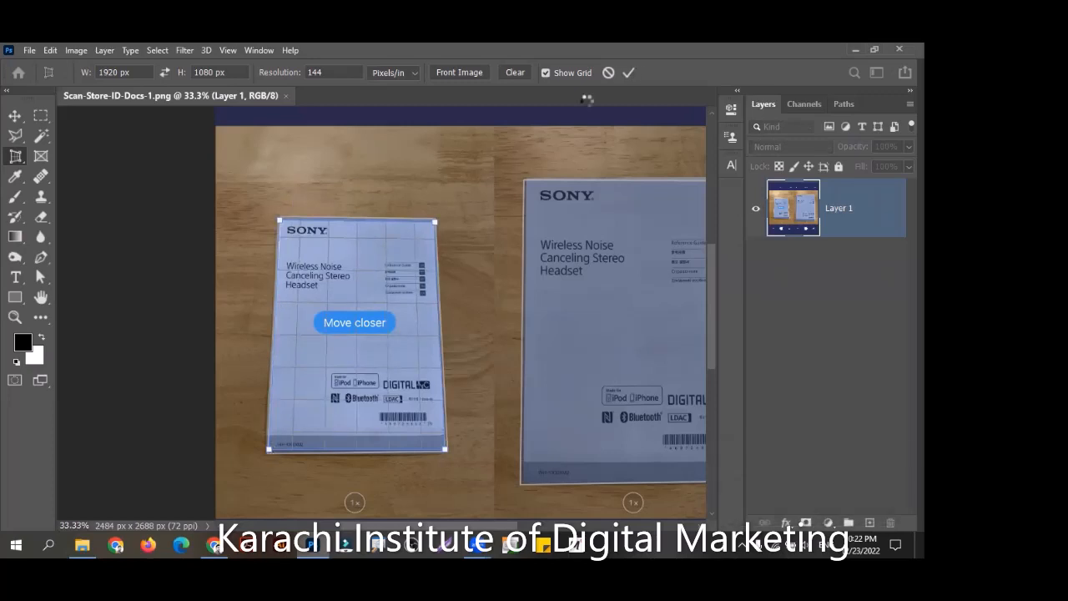
left_click(631, 73)
key("ctrl+0")
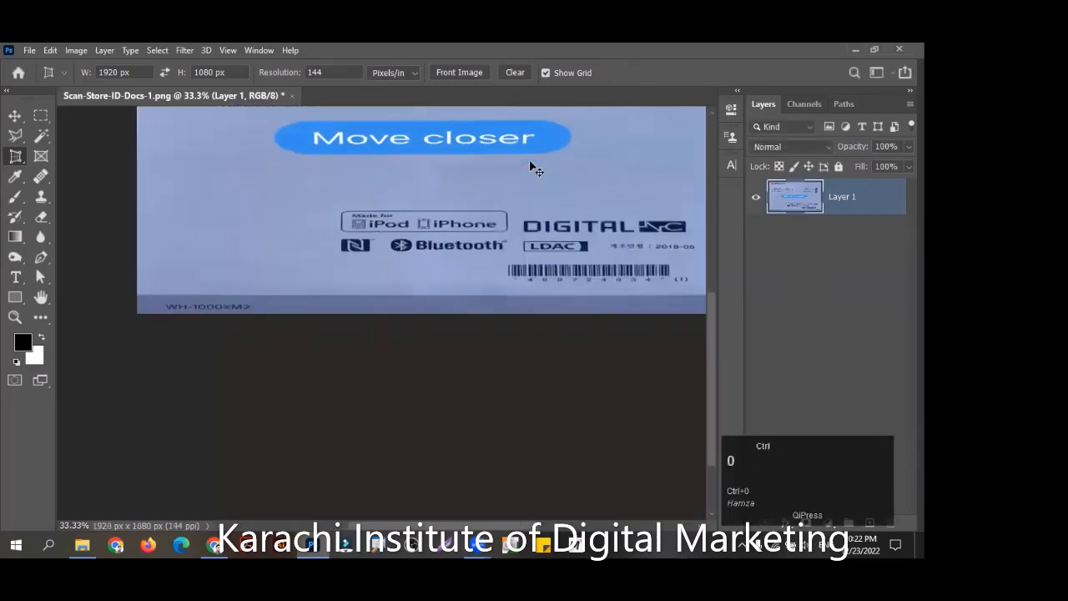
Undo the second perspective crop and clear the tool's width, height and resolution values
key("ctrl+minus")
key("ctrl+minus")
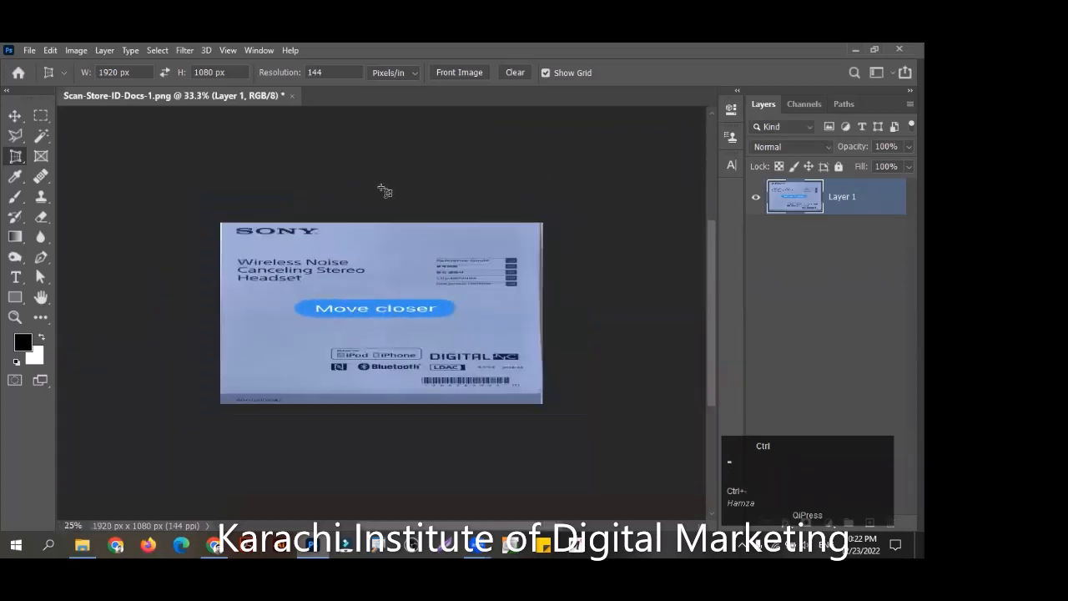
key("ctrl+z")
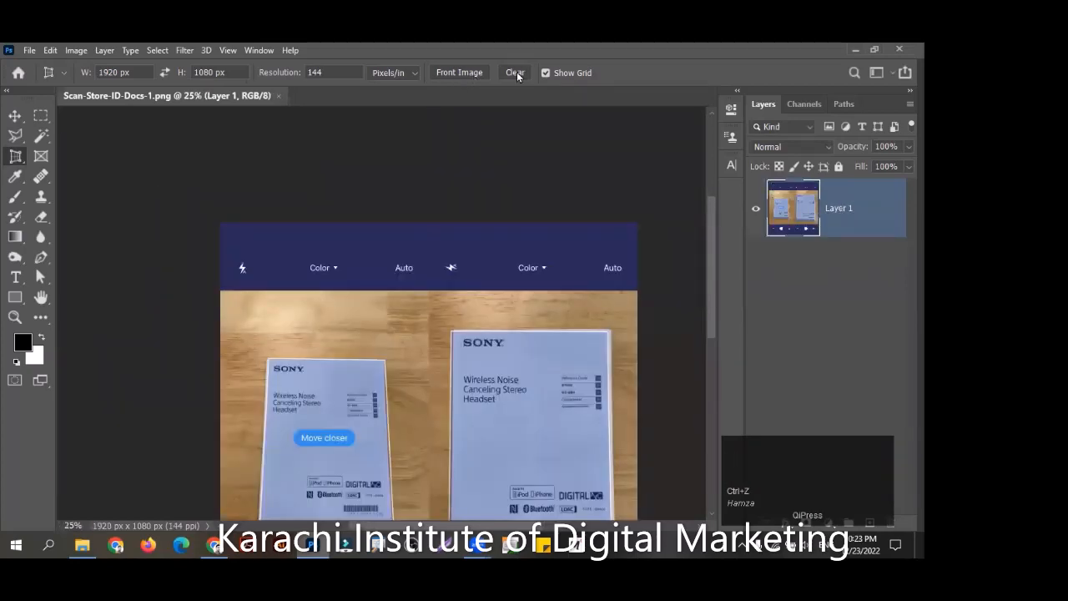
left_click(515, 74)
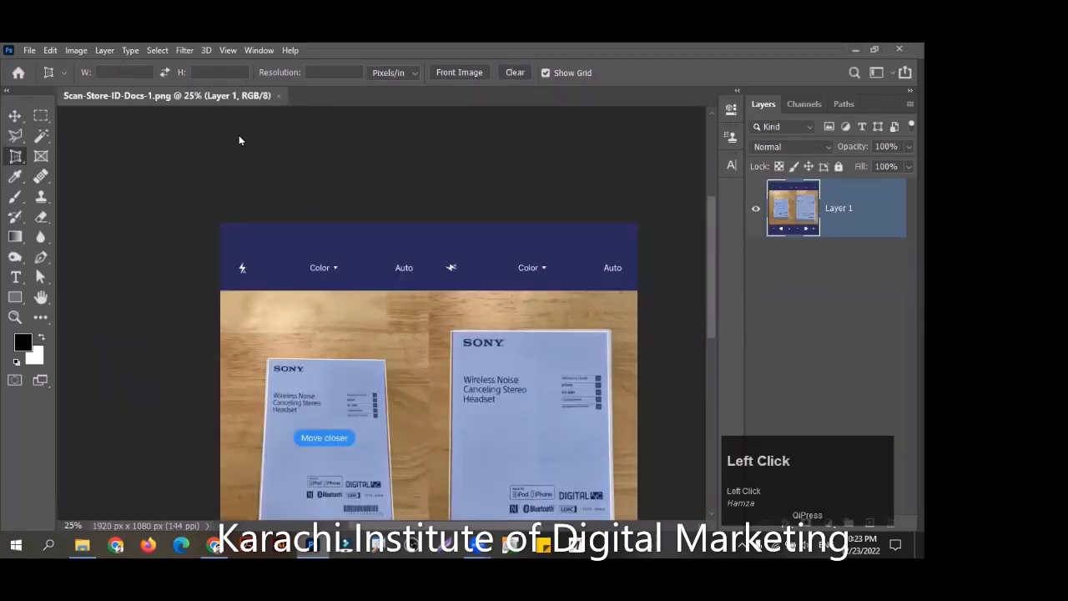
Perspective-crop the smaller Sony document without fixed dimensions, adjusting the frame's upper-right and lower-left corners to its edges
scroll(309, 306, "down", 2)
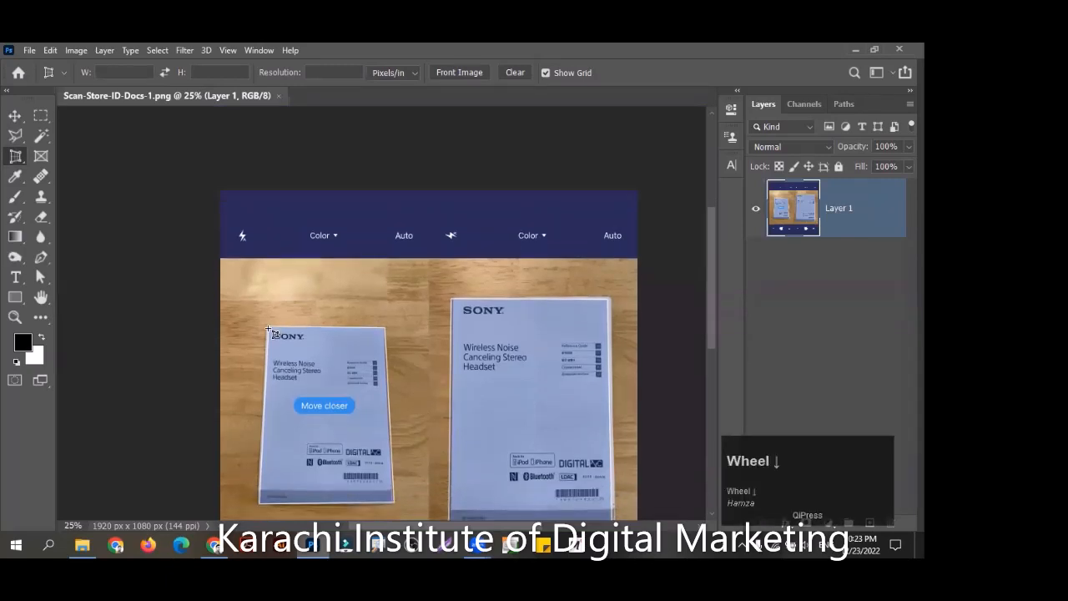
left_click_drag(266, 327, 340, 435)
left_click_drag(363, 479, 395, 499)
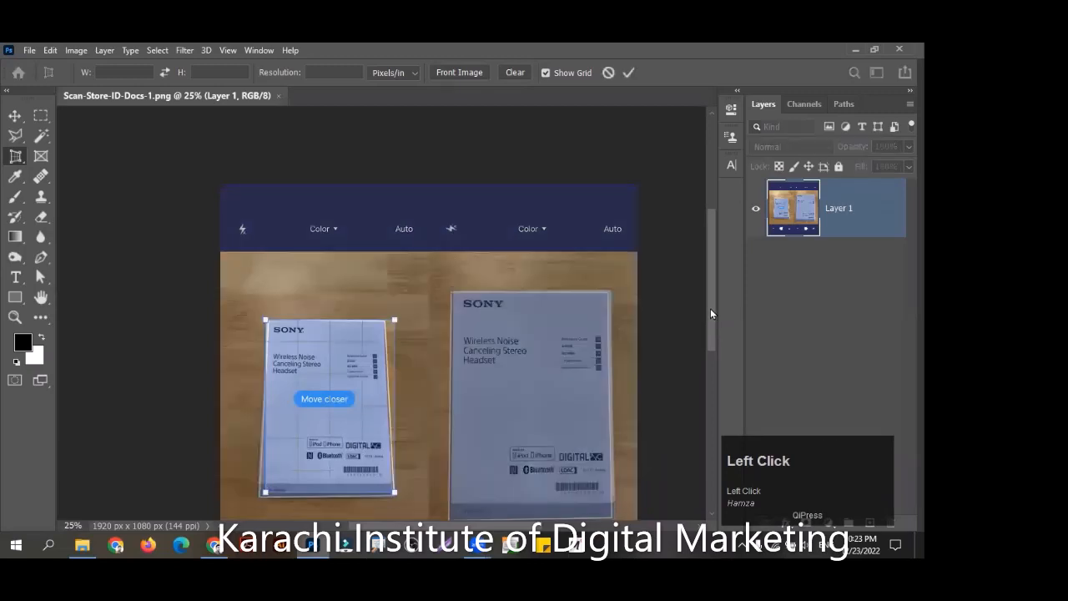
scroll(524, 298, "down", 4)
left_click_drag(381, 249, 383, 253)
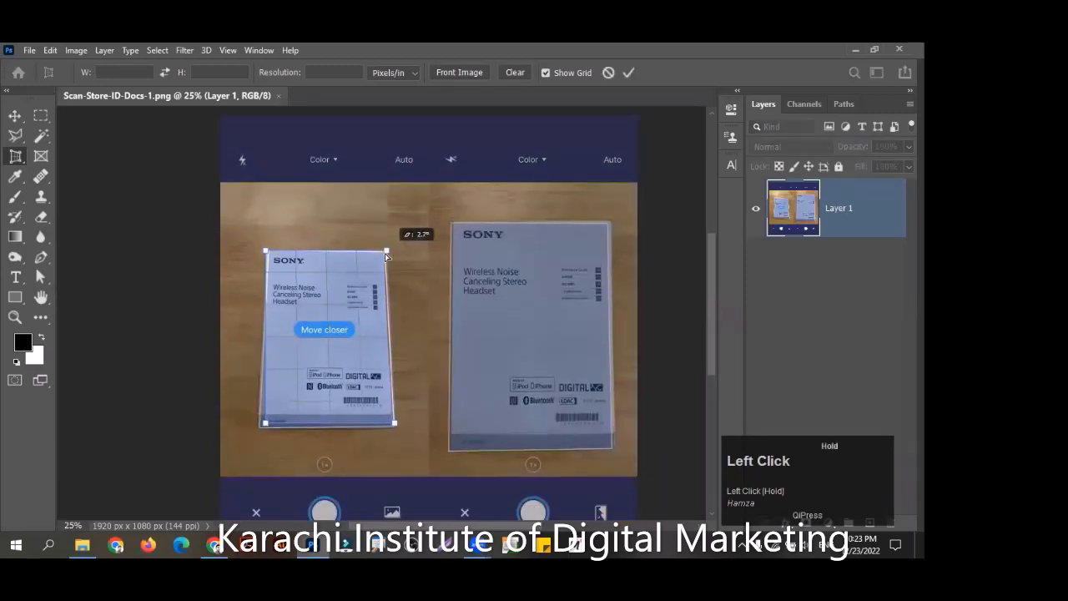
left_click_drag(269, 426, 266, 428)
key("Return")
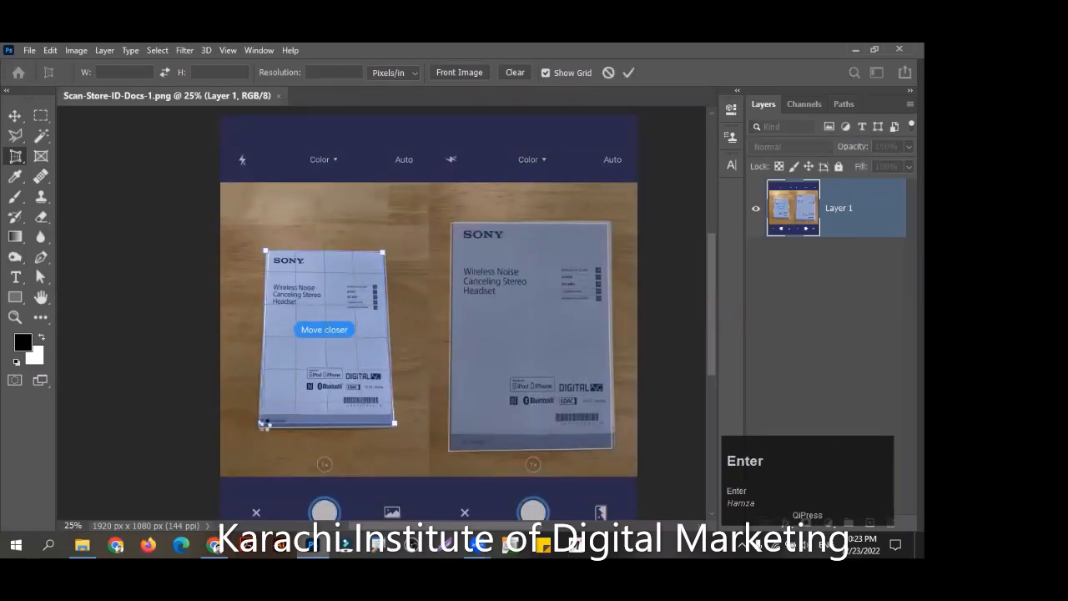
key("ctrl+0")
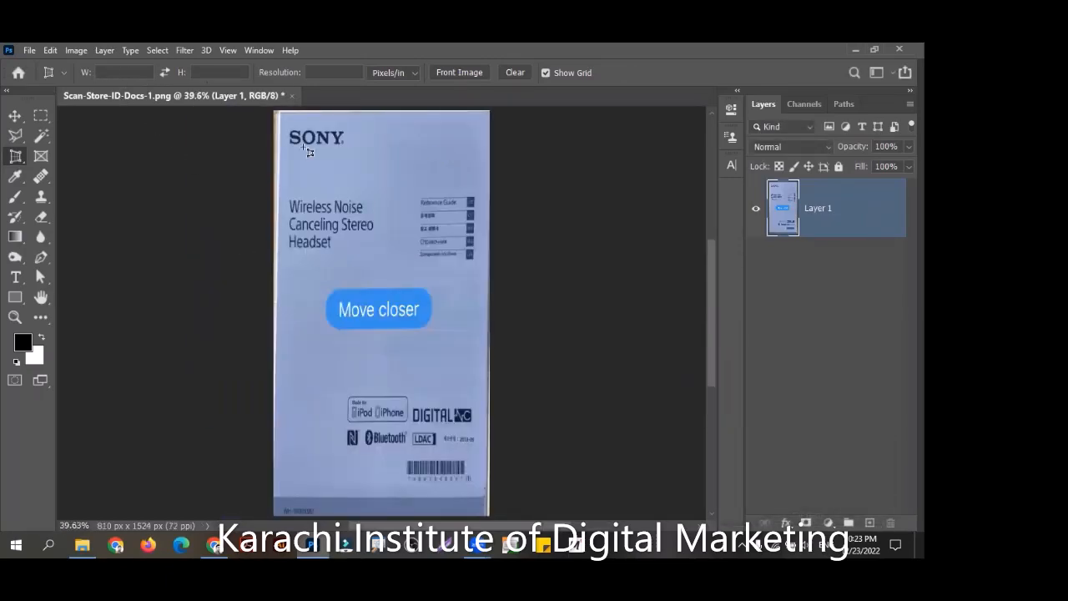
Compare the cropped document with the original by undoing and redoing the crop, and close Scan-Store-ID-Docs-1.png
key("ctrl+z")
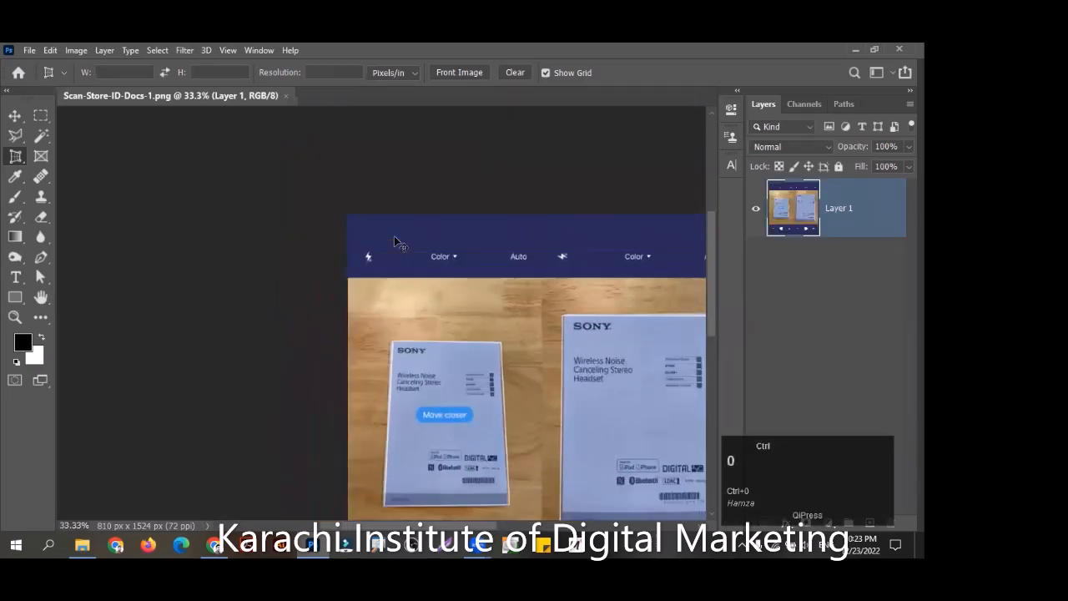
key("ctrl+shift+z")
key("ctrl+minus")
key("ctrl+minus")
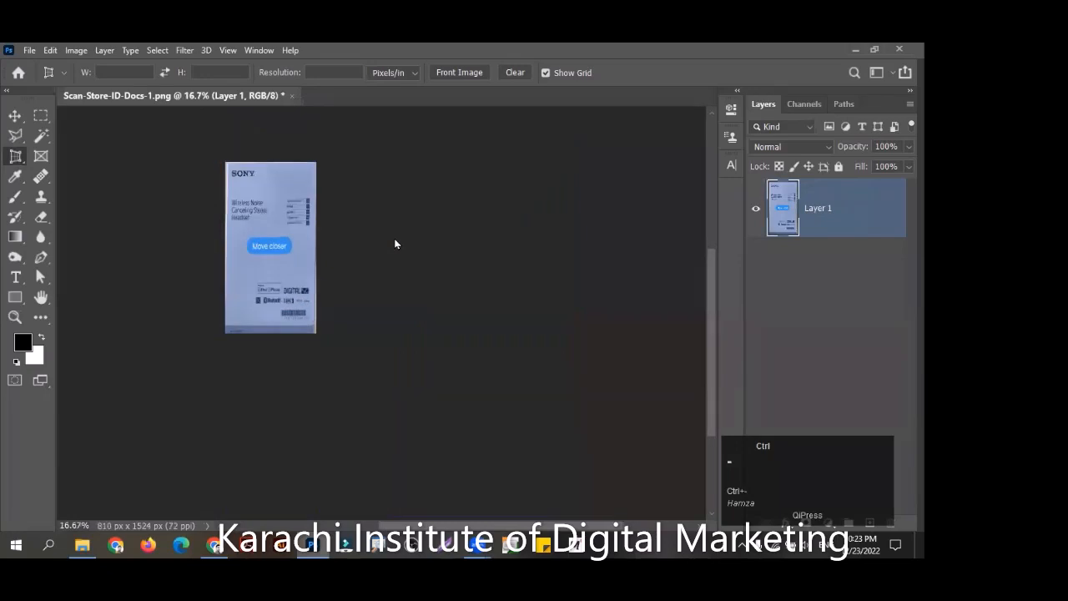
key("ctrl+w")
key("Return")
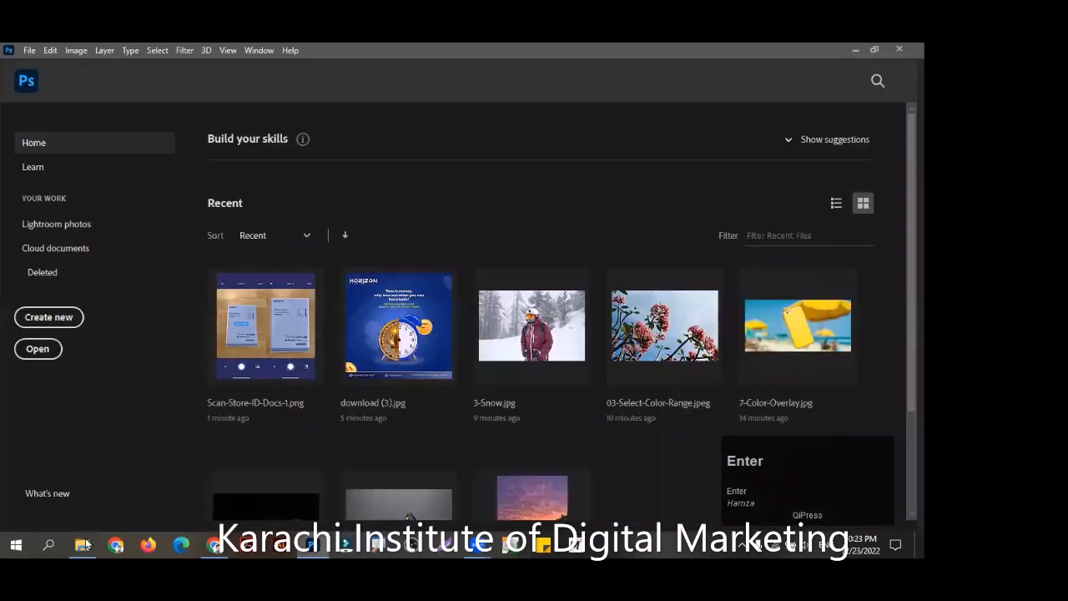
Open the Unsplash photo of a framed portrait above two black chairs from the Siyaas Graphic Design (Batch 1) folder in Photoshop
left_click(86, 542)
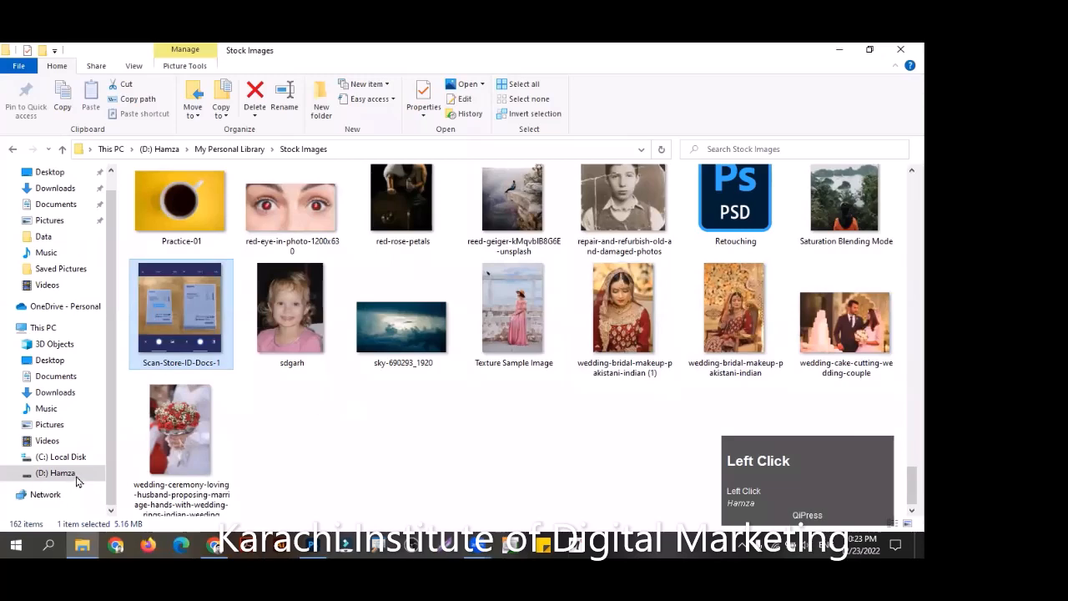
scroll(701, 242, "up", 3)
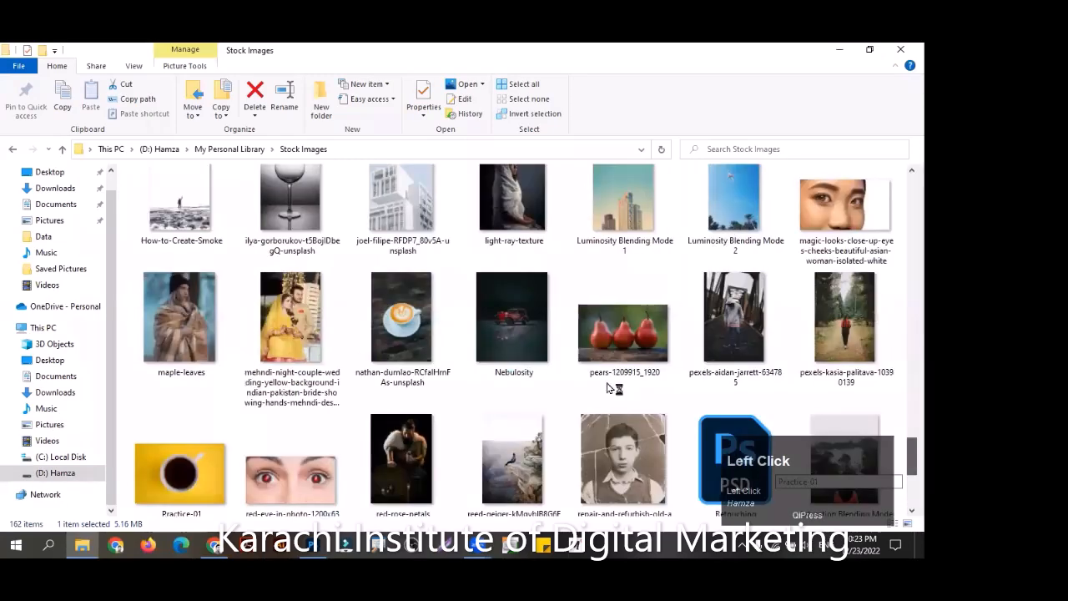
scroll(608, 387, "up", 1)
left_click(55, 473)
double_click(558, 249)
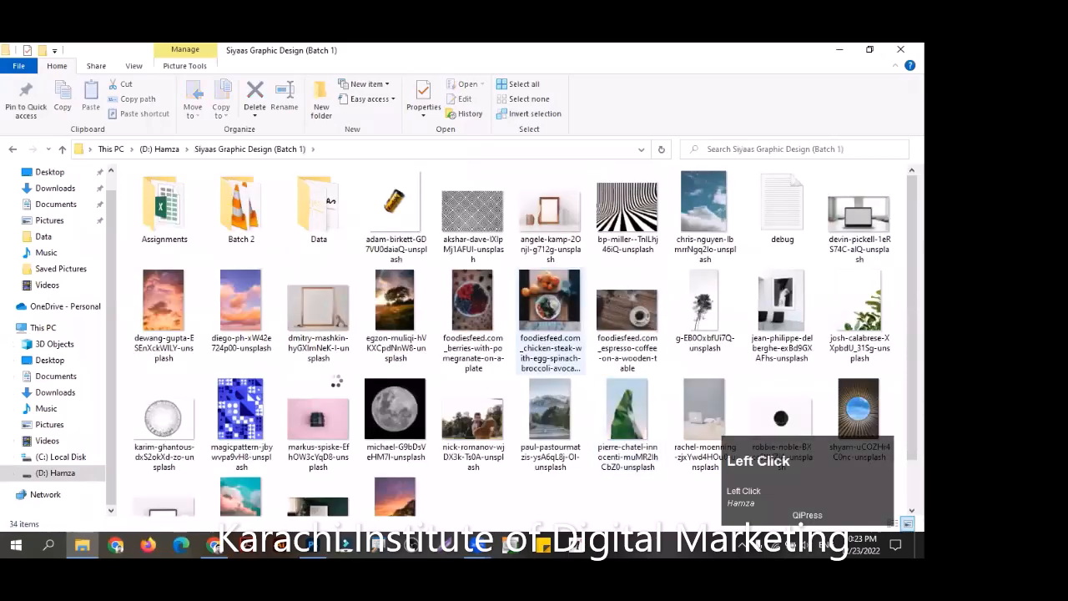
key("ctrl+0")
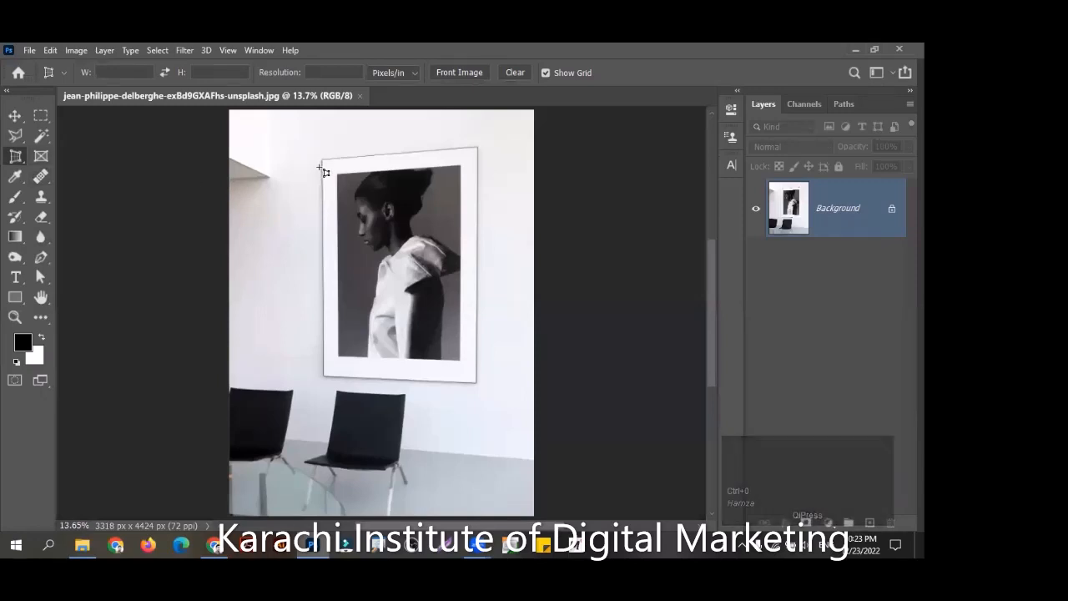
Perspective-crop the framed portrait, fitting the crop frame's upper-right and lower-left corners to the picture frame's edges
left_click_drag(322, 159, 473, 384)
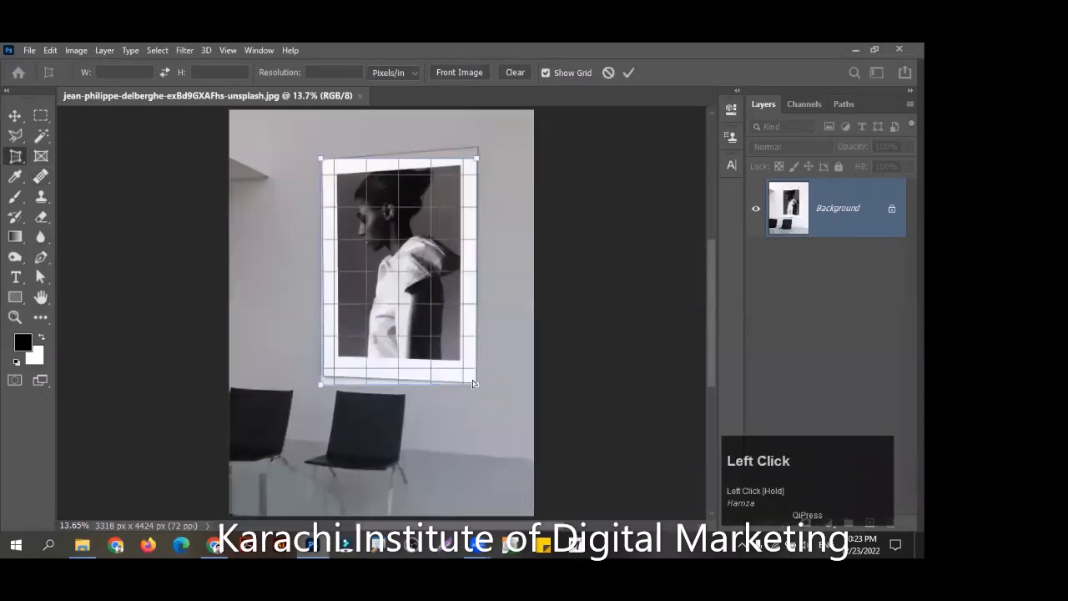
left_click_drag(477, 161, 477, 149)
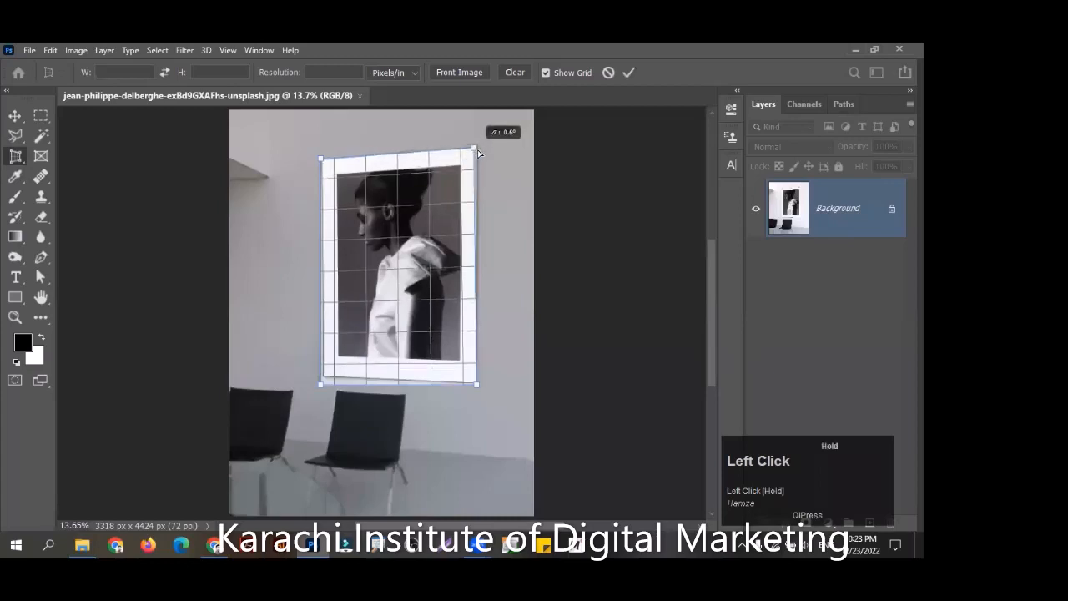
left_click_drag(326, 386, 324, 378)
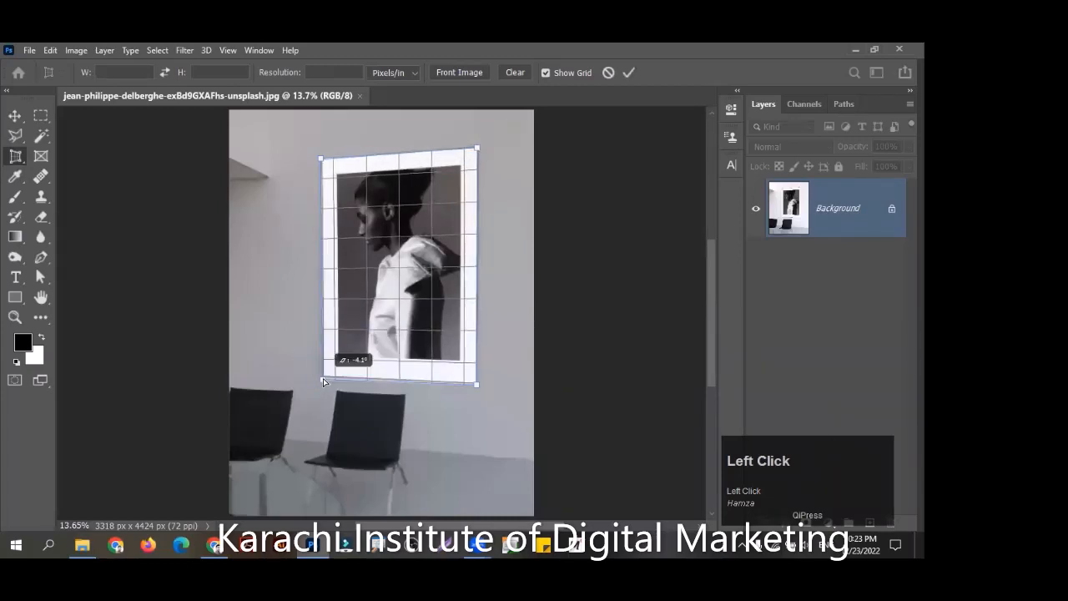
left_click(629, 73)
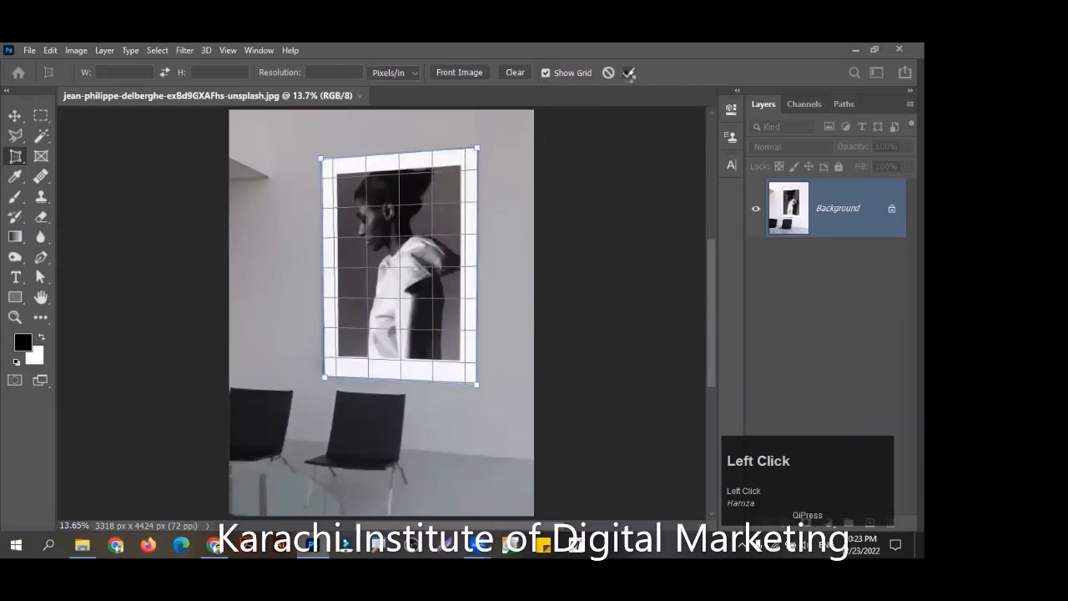
key("ctrl+0")
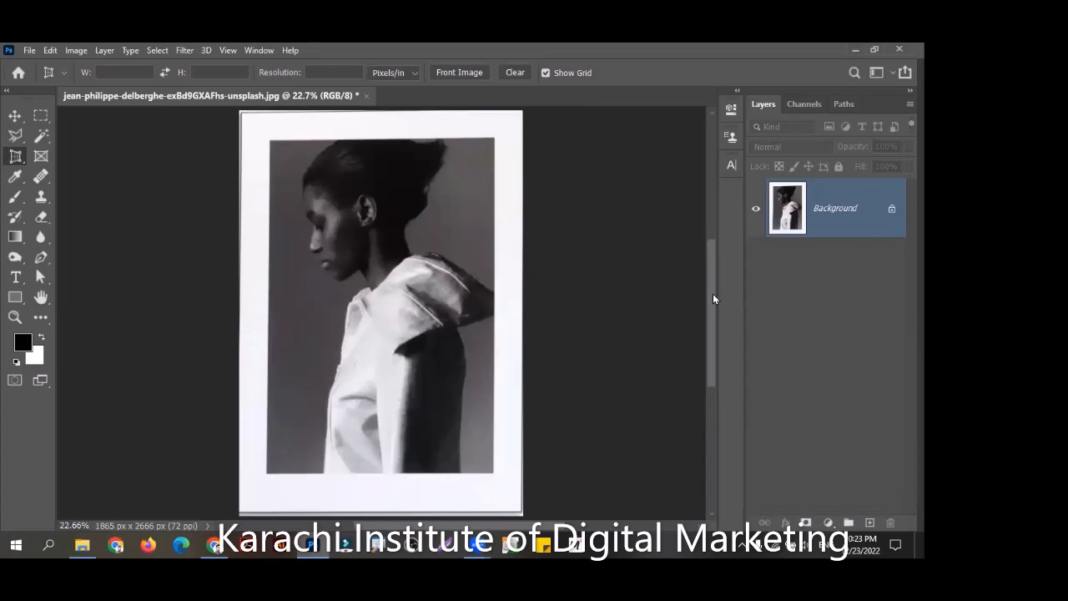
mouse_move(713, 294)
left_mouse_down()
mouse_move(706, 324)
mouse_move(705, 298)
left_mouse_up()
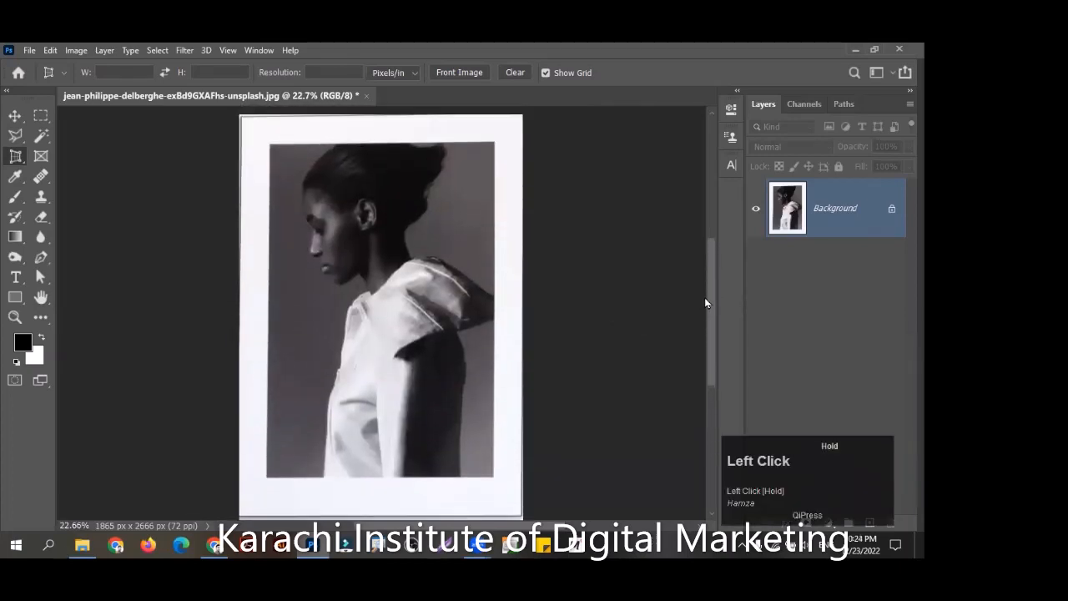
key("ctrl+0")
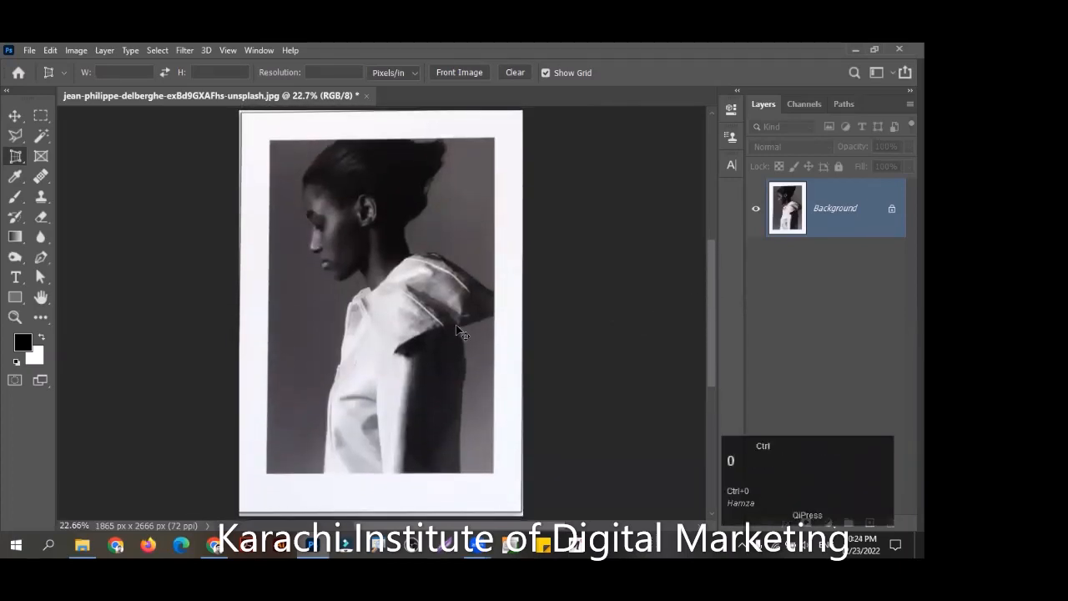
Load the front image's dimensions into the Perspective Crop settings and clear them again
key("ctrl+w")
key("Escape")
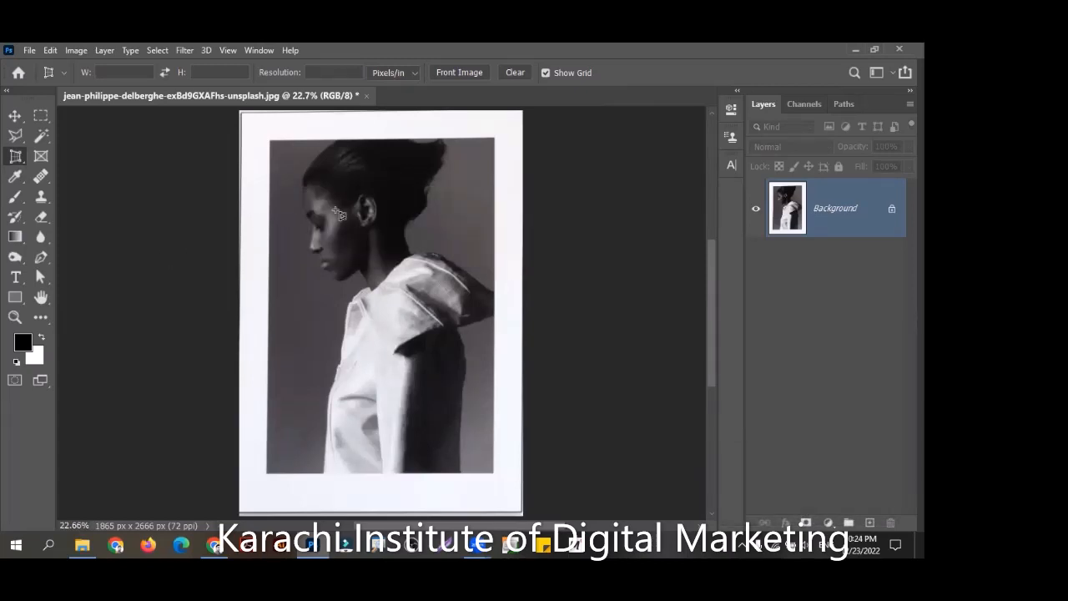
left_click(459, 74)
left_click(509, 73)
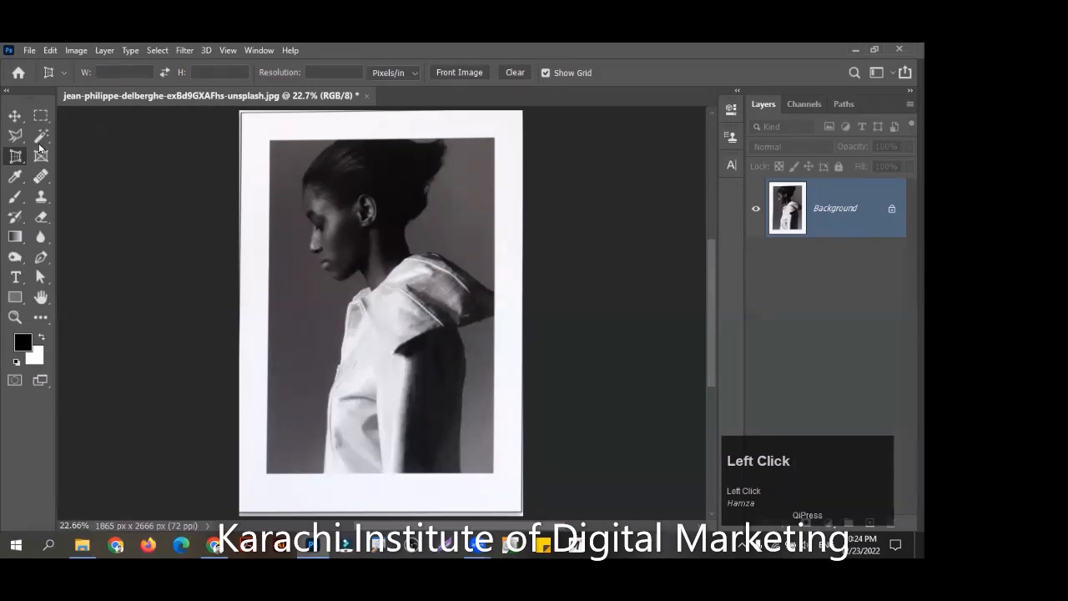
Make the Crop Tool the active tool of its group and switch to the Eyedropper Tool
right_click(14, 159)
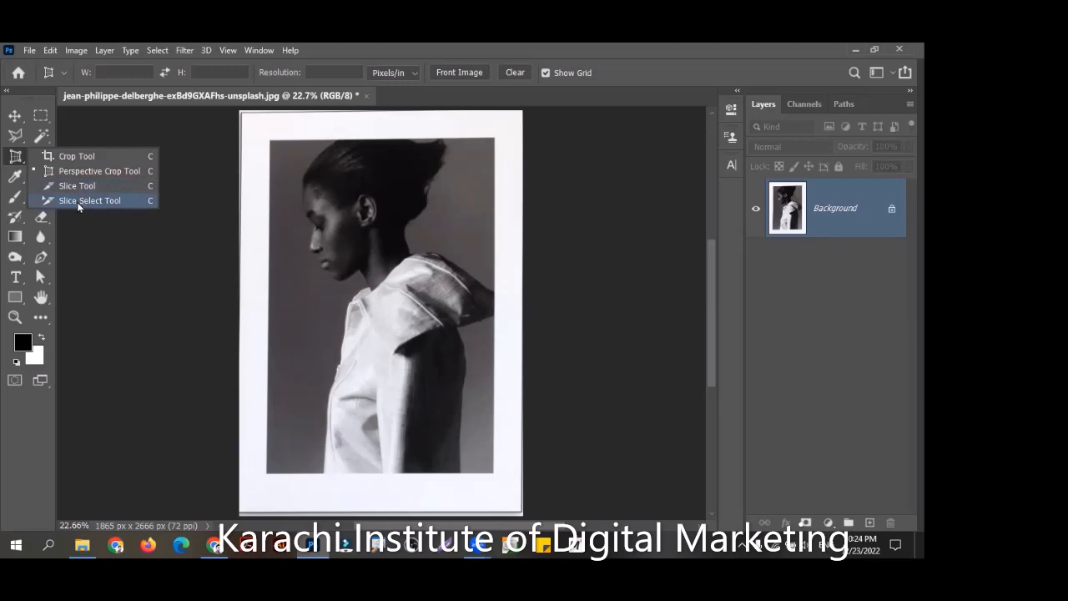
left_click(47, 156)
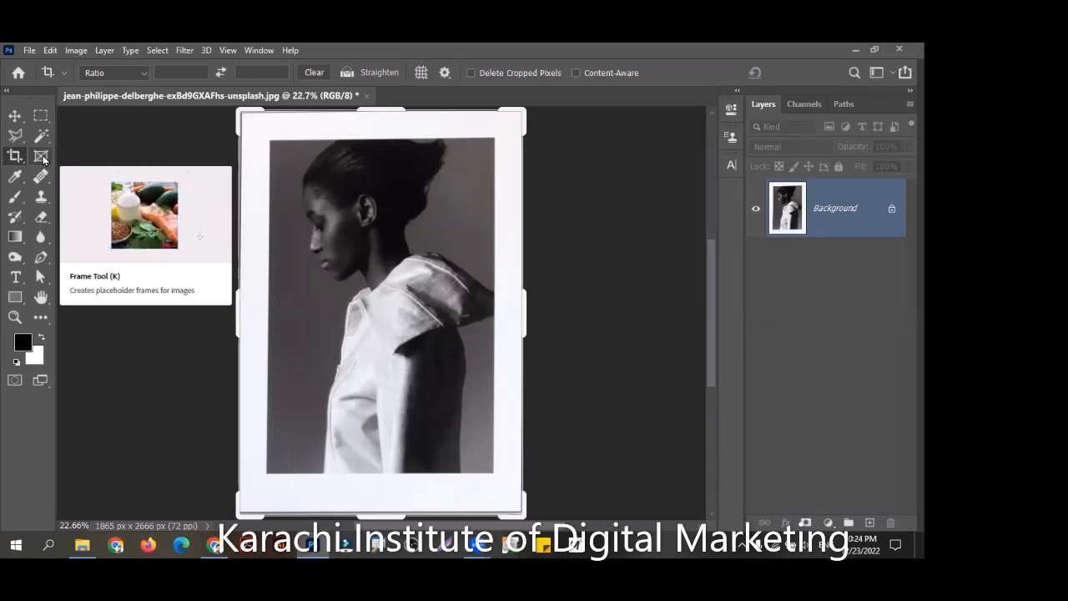
right_click(13, 178)
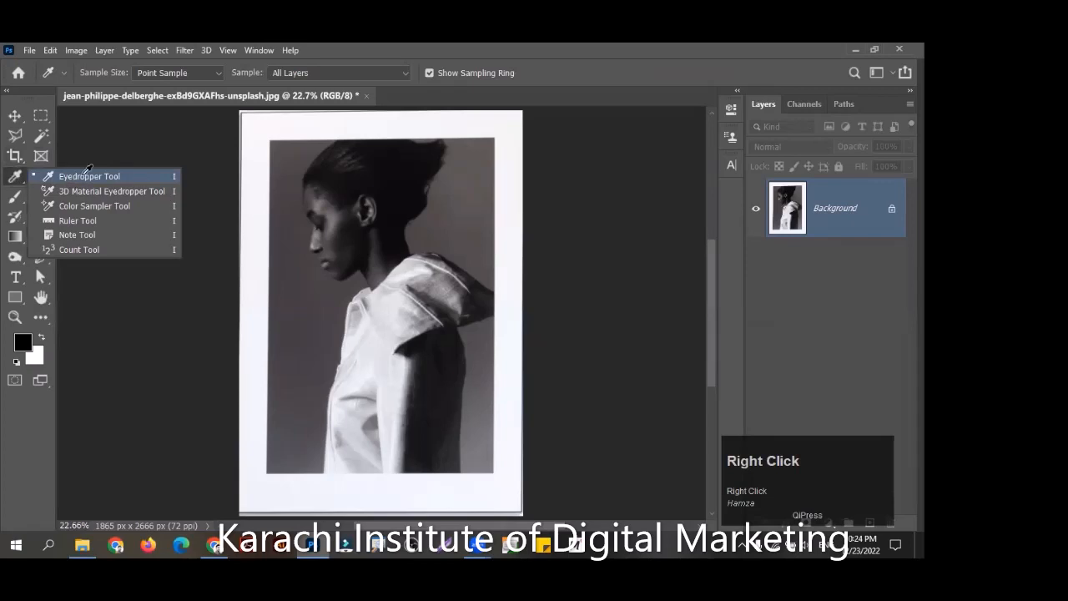
left_click(75, 178)
key("alt+z")
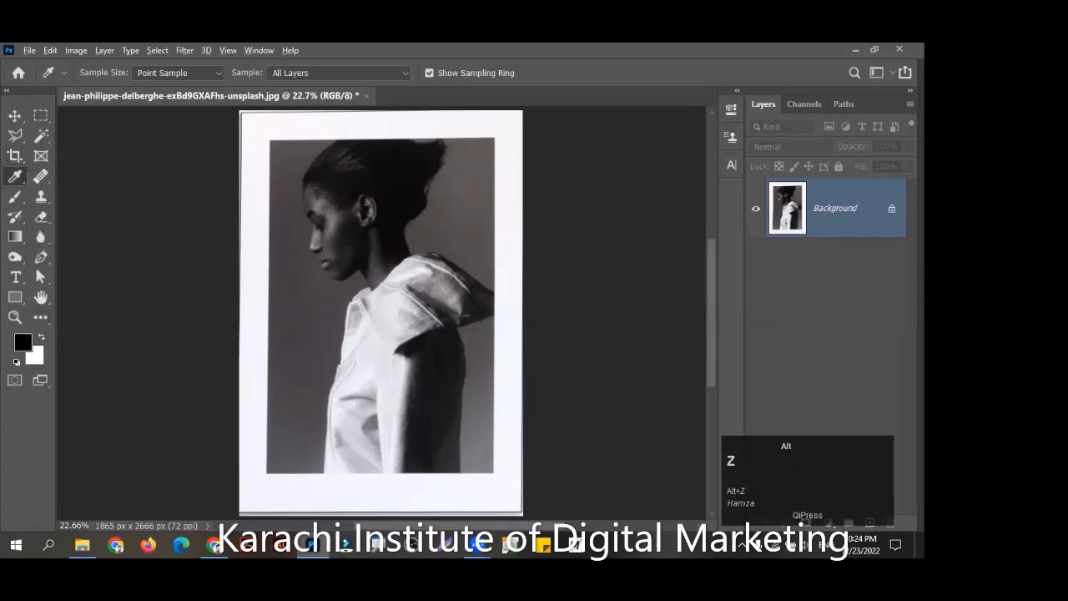
left_click(73, 318)
mouse_move(72, 304)
left_mouse_down()
mouse_move(3, 358)
mouse_move(42, 417)
mouse_move(136, 310)
left_mouse_up()
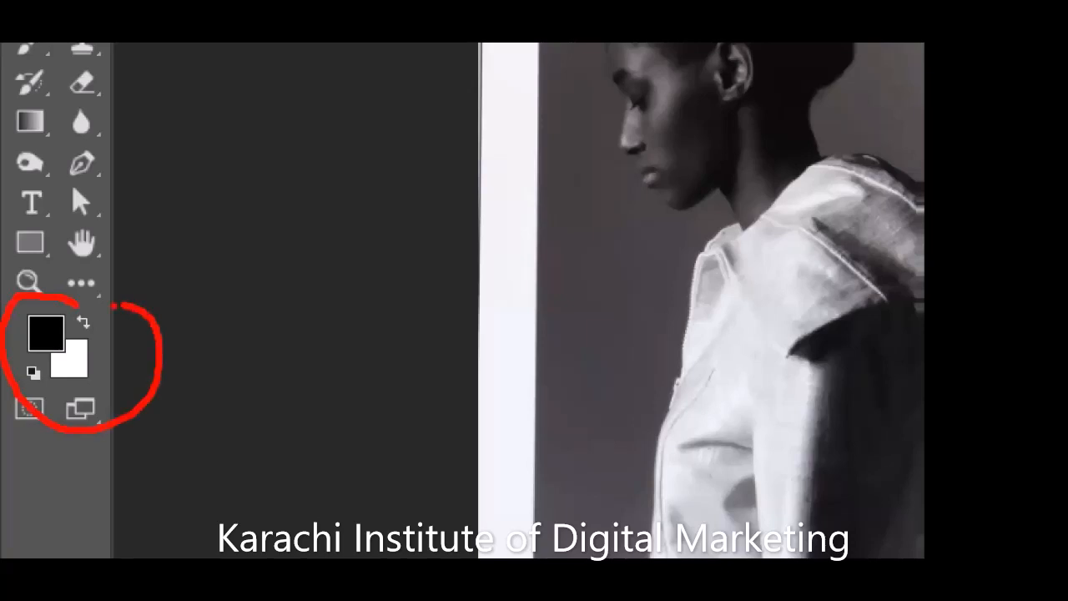
key("Escape")
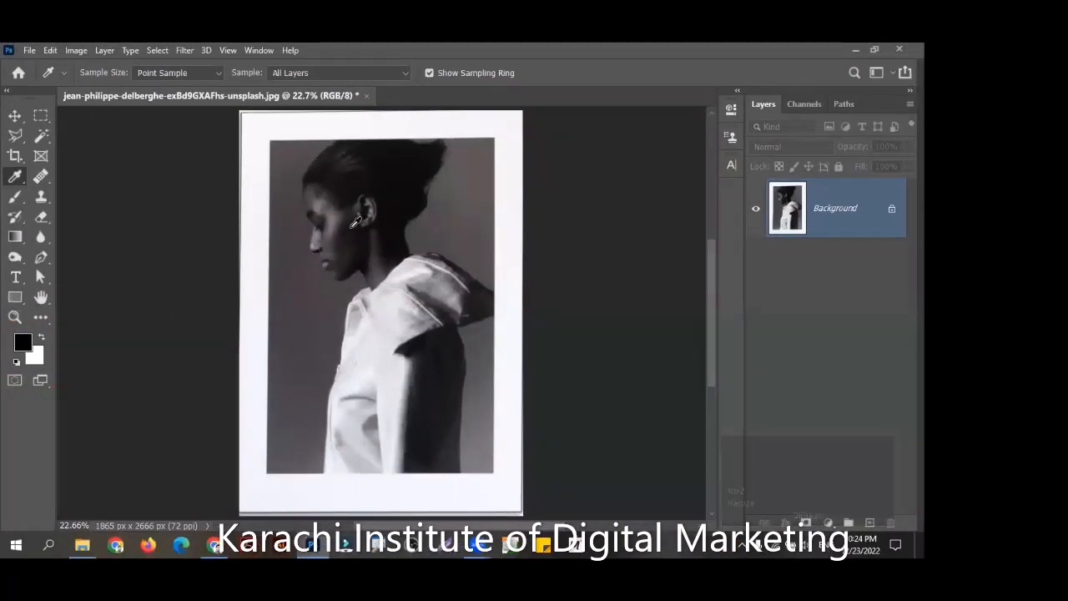
Sample several dark and light tones within the portrait as the foreground colour with the Eyedropper Tool
left_click(14, 362)
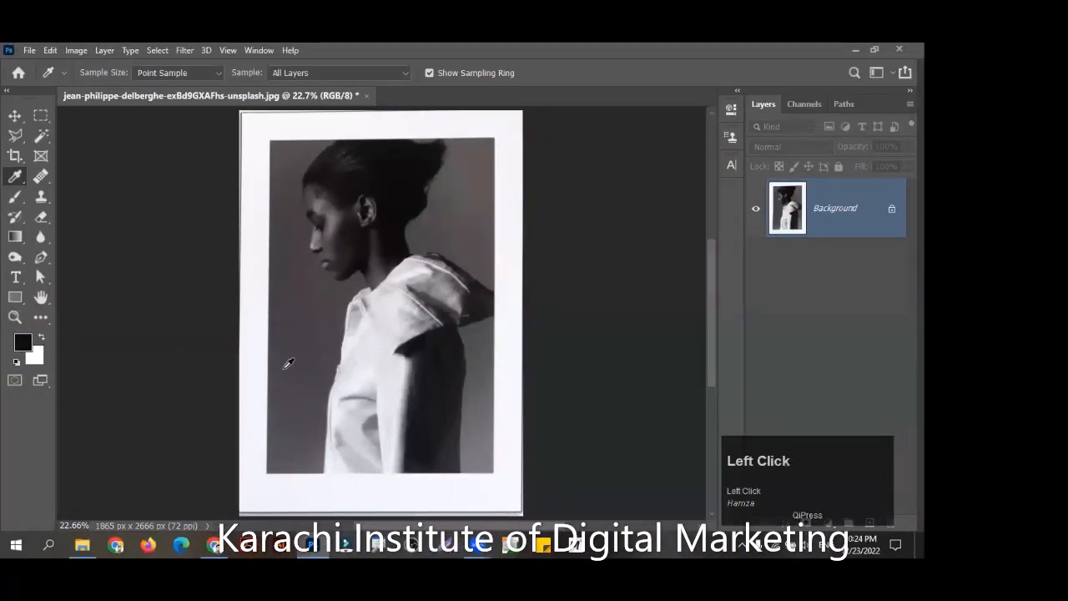
left_click(323, 387)
left_click(391, 408)
left_click_drag(401, 377, 412, 328)
Shrink the Photoshop window over the image folder and sample the sunset thumbnail's peach tone as both foreground and background colours
left_click(875, 49)
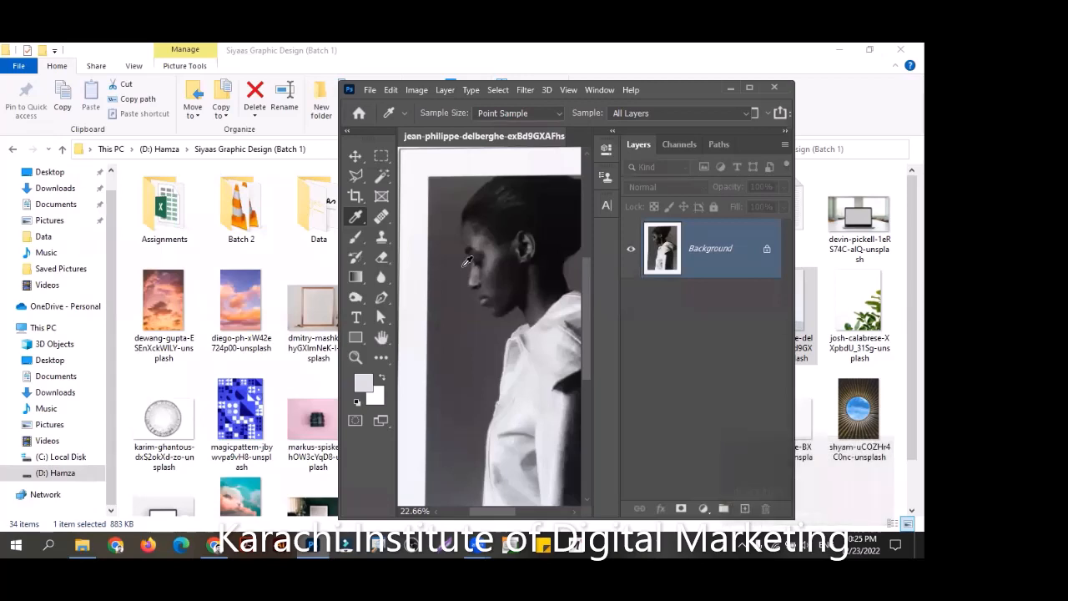
left_click_drag(417, 280, 638, 77)
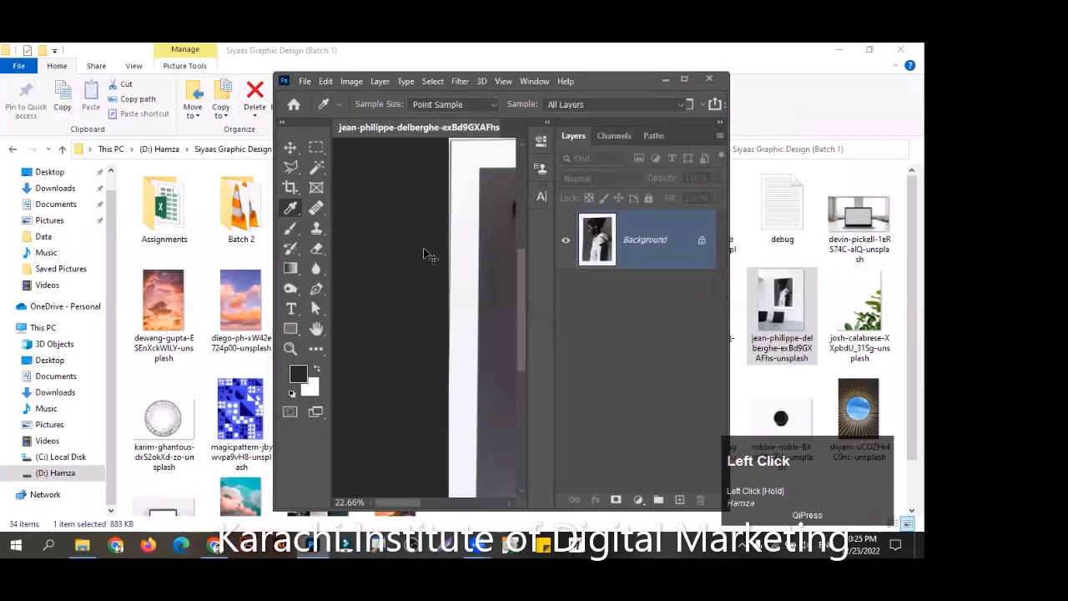
key("ctrl+0")
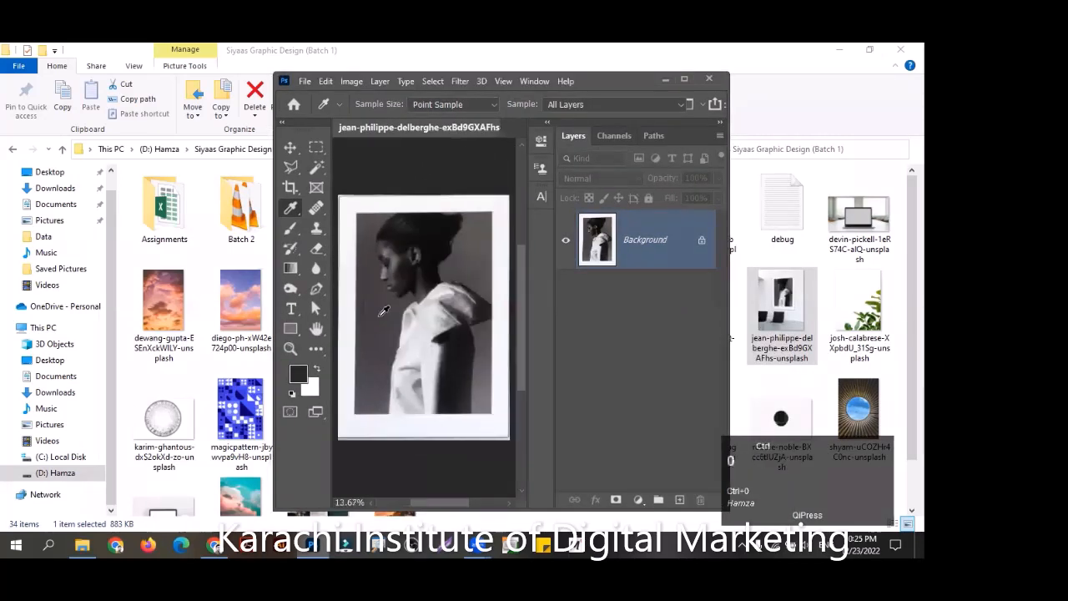
left_click_drag(380, 316, 242, 402)
left_click_drag(469, 338, 178, 284)
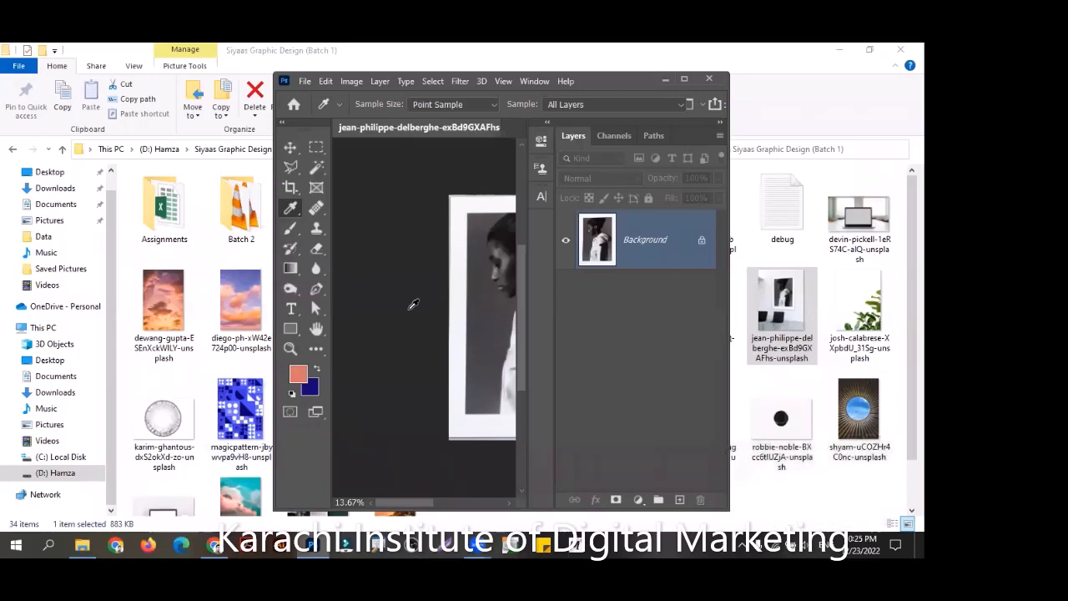
left_click_drag(332, 296, 375, 310)
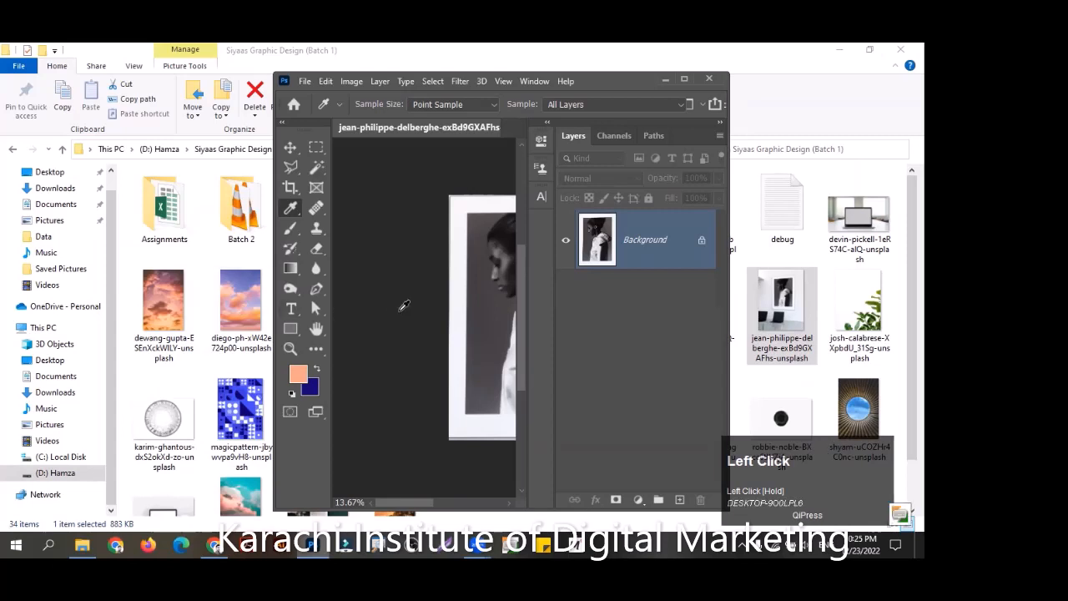
left_click_drag(383, 304, 174, 306)
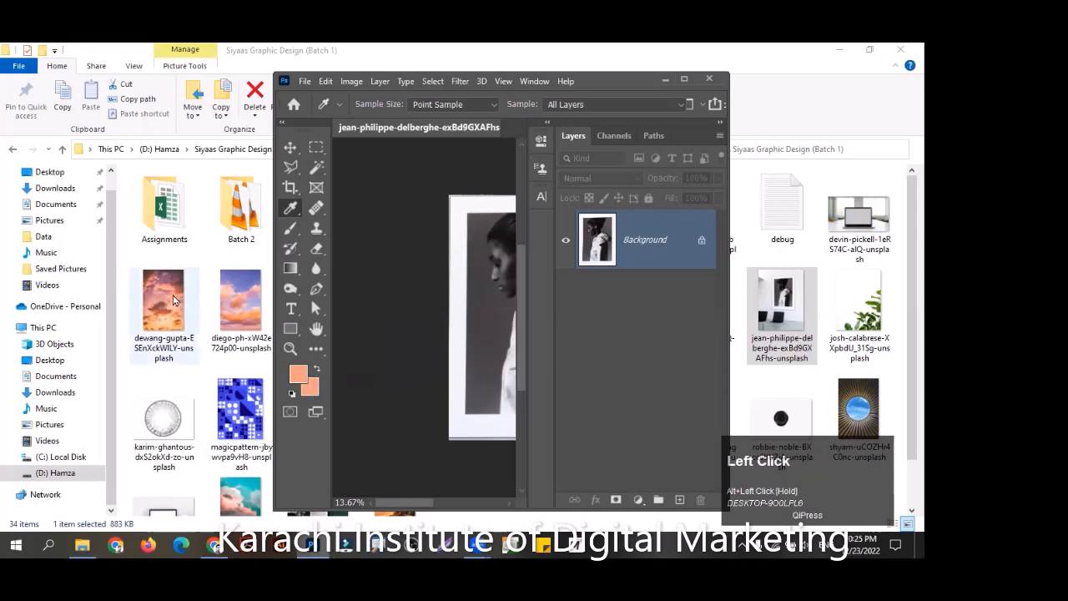
Maximize the Photoshop window, reset the foreground and background colours to black and white, and switch to the Move Tool
left_click(685, 79)
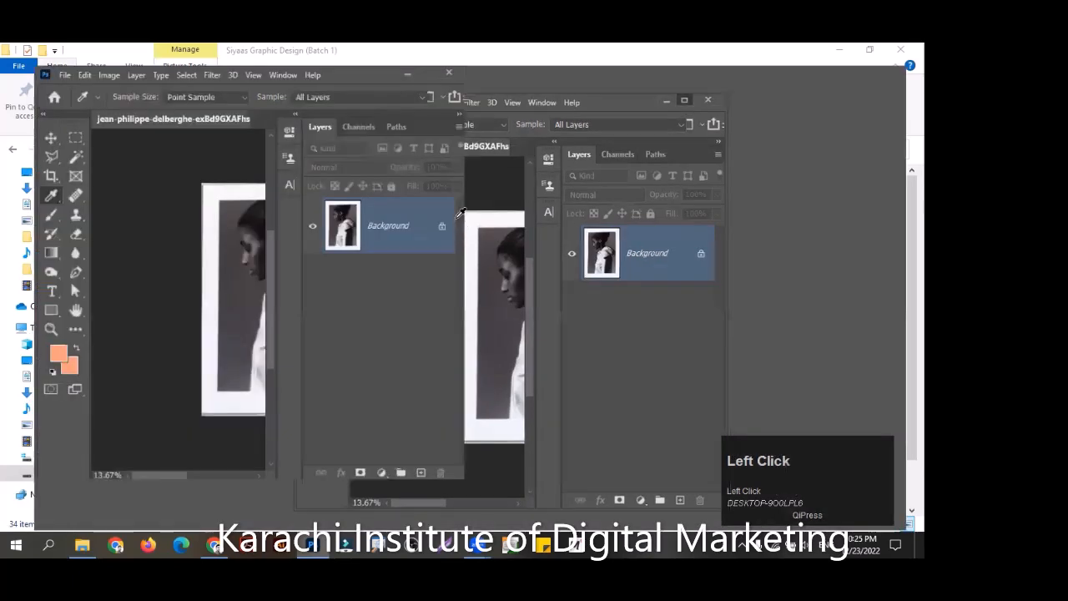
key("ctrl+0")
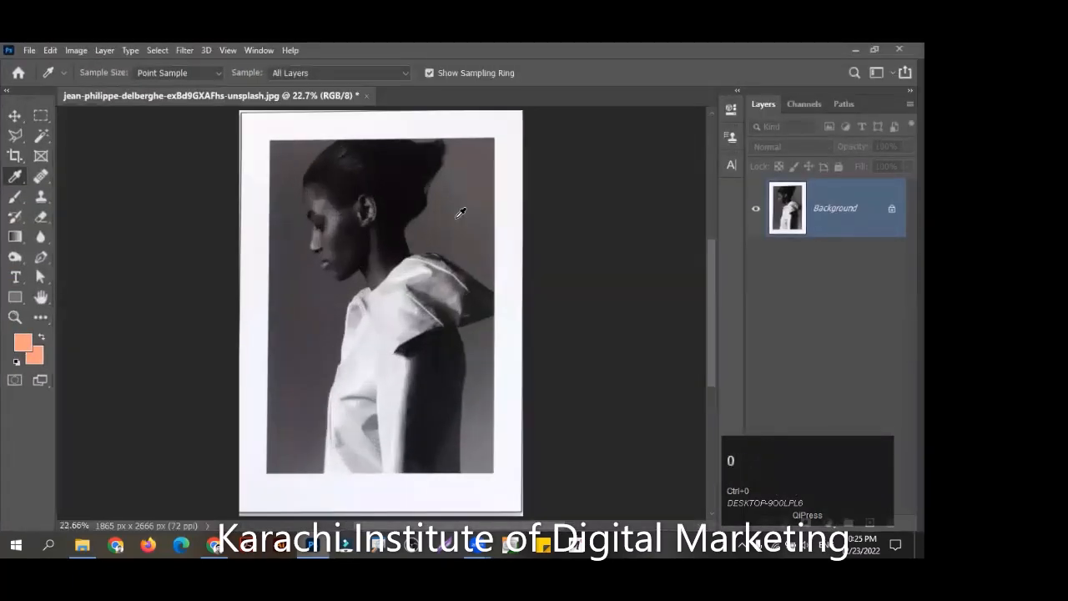
key("d")
key("v")
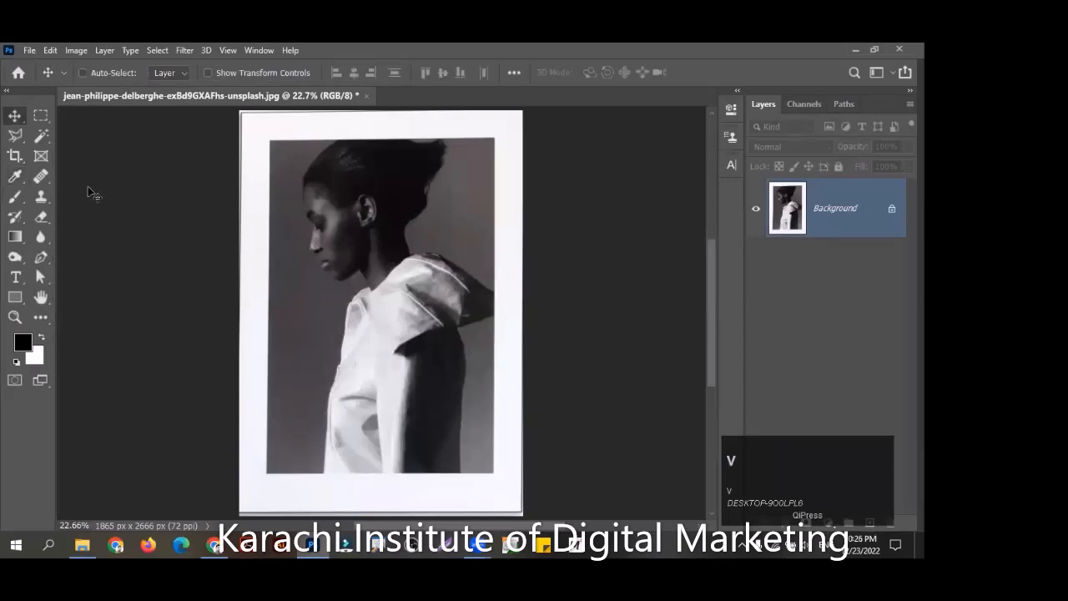
right_click(15, 177)
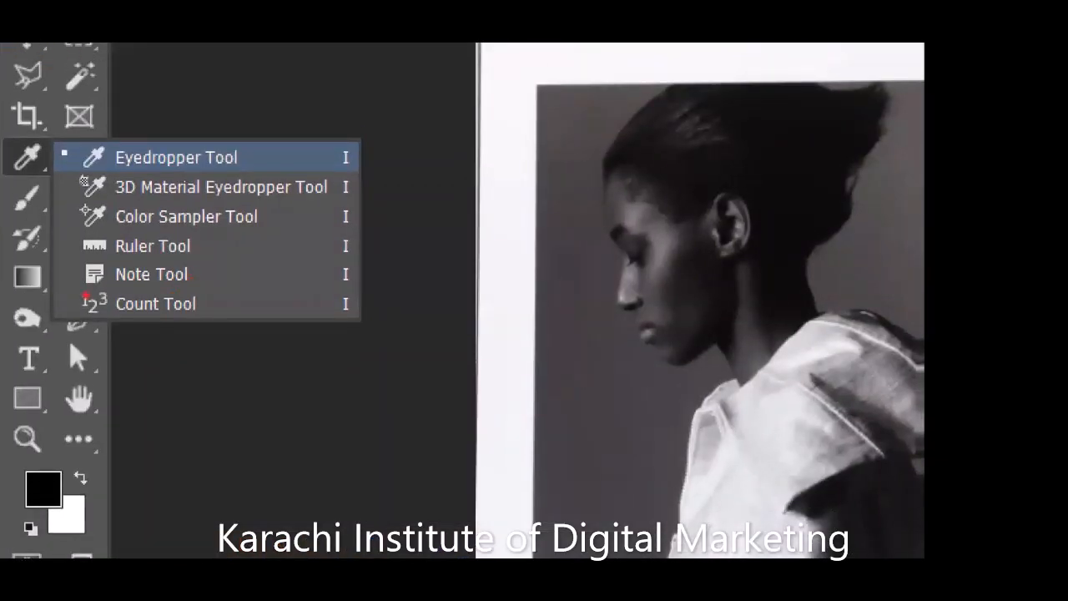
left_click_drag(48, 277, 70, 275)
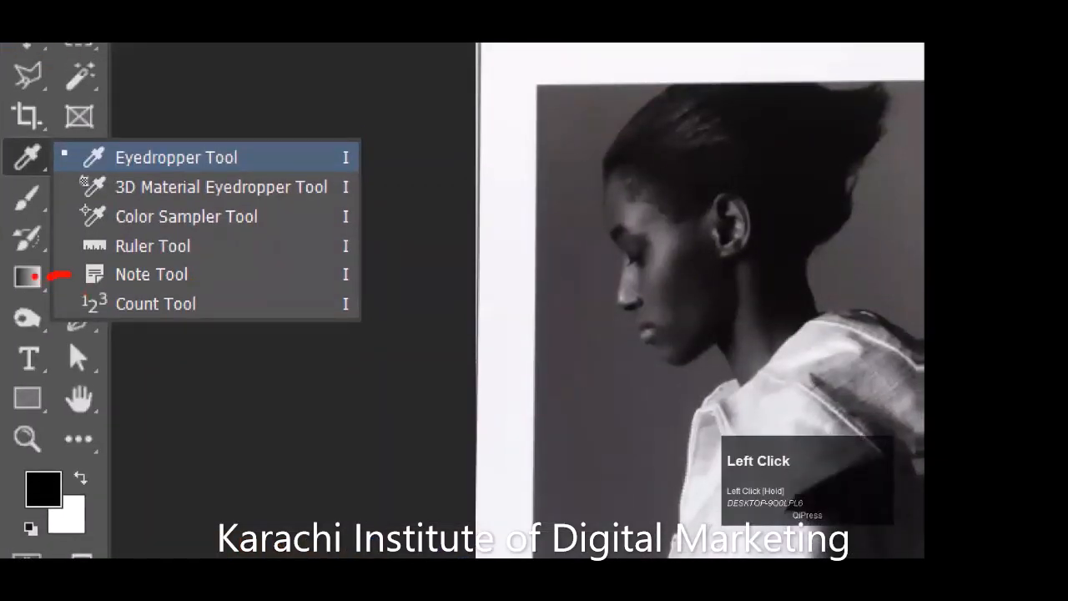
key("alt+z")
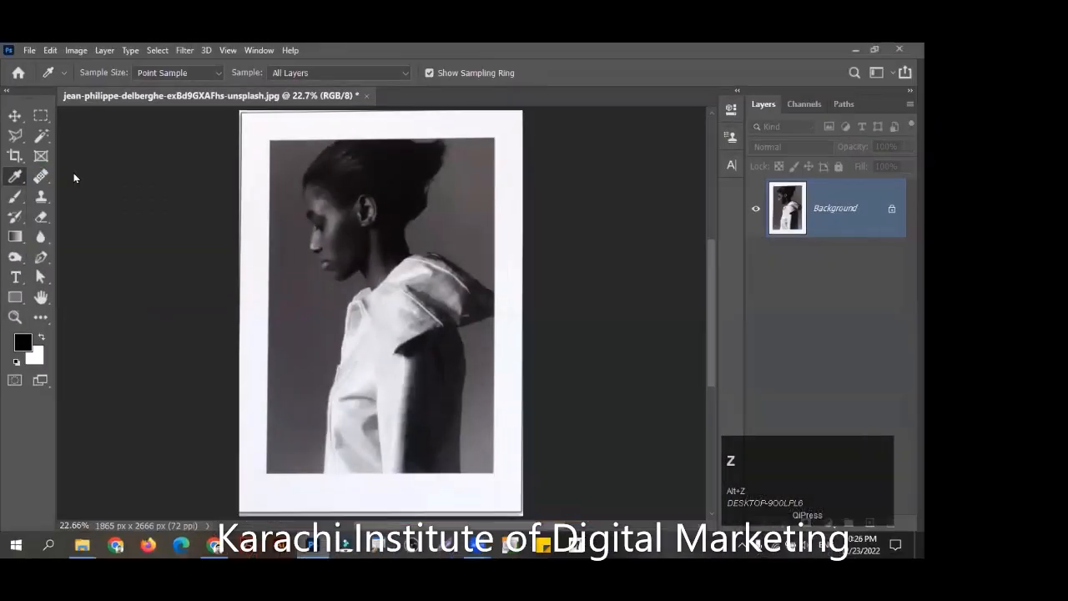
Select the Spot Healing Brush Tool and close the portrait photo without saving its changes
right_click(41, 176)
left_click(100, 177)
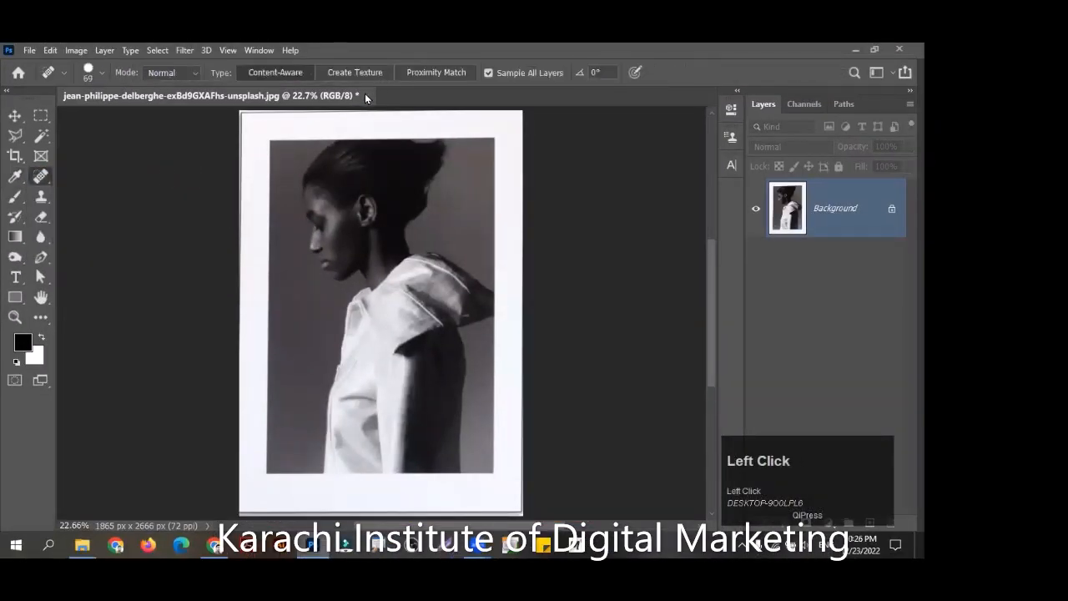
left_click(366, 96)
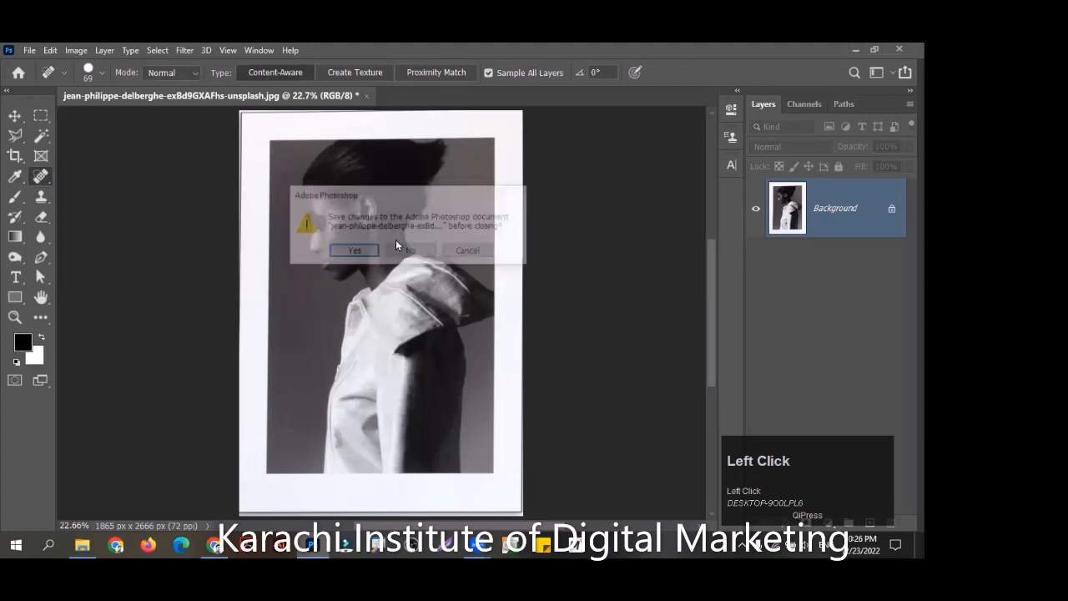
left_click(408, 252)
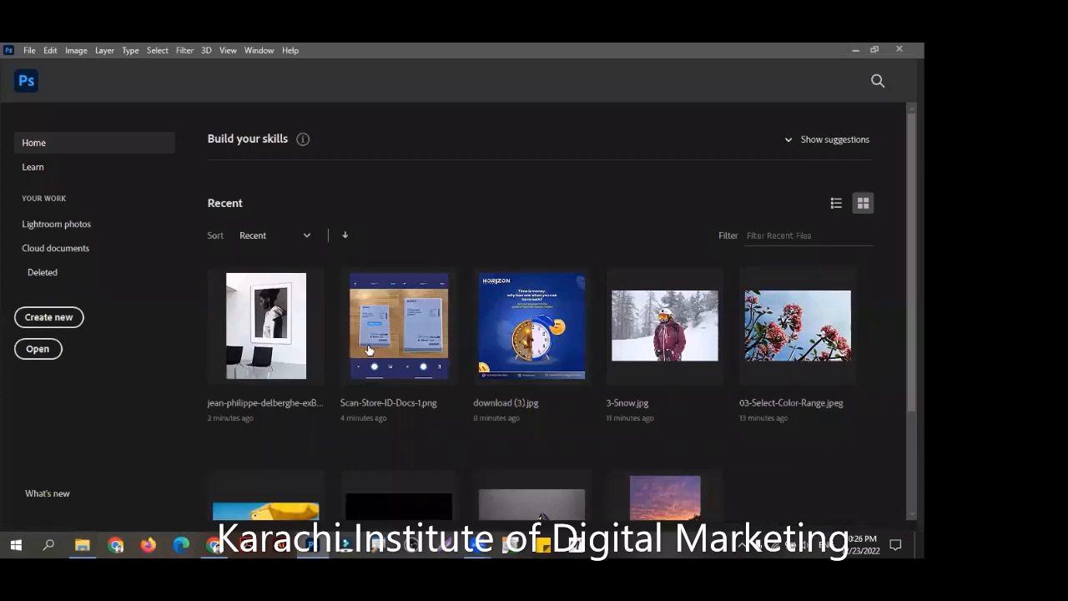
left_click(369, 349)
left_click(369, 349)
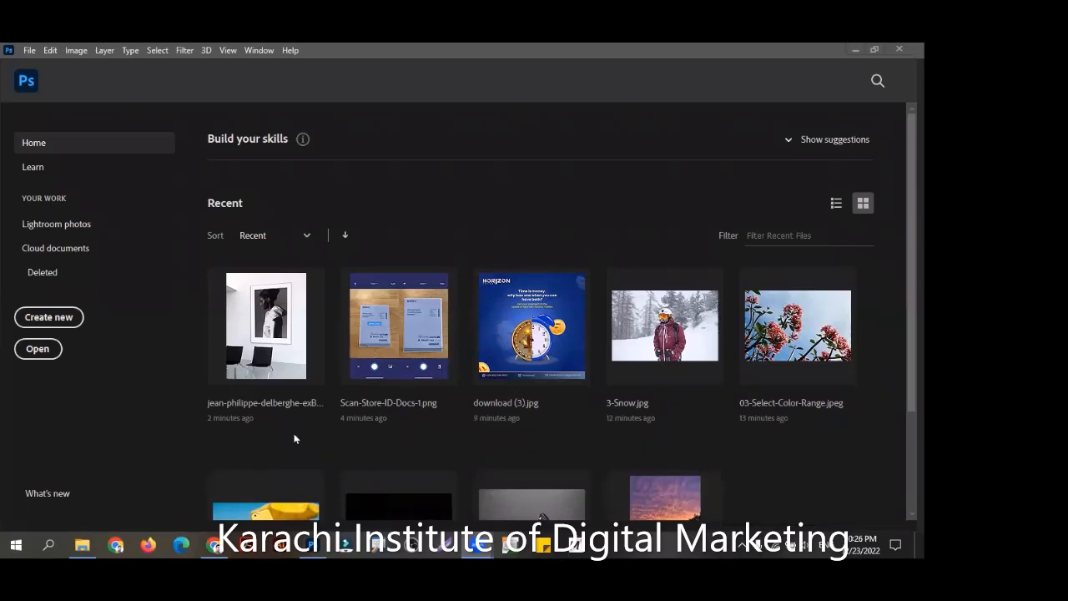
left_click(393, 438)
left_click(388, 461)
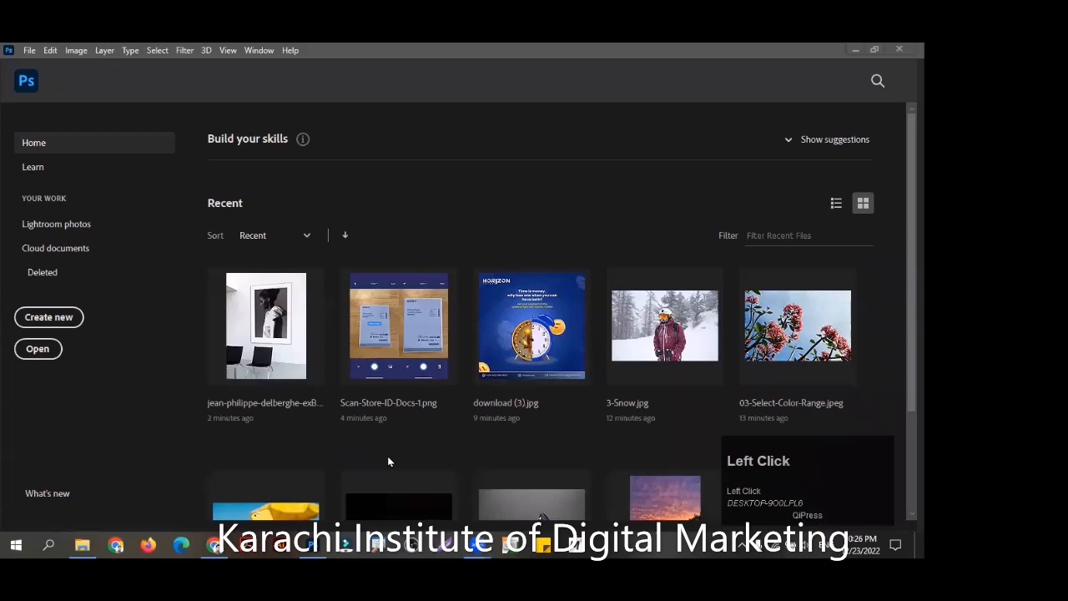
left_click(286, 313)
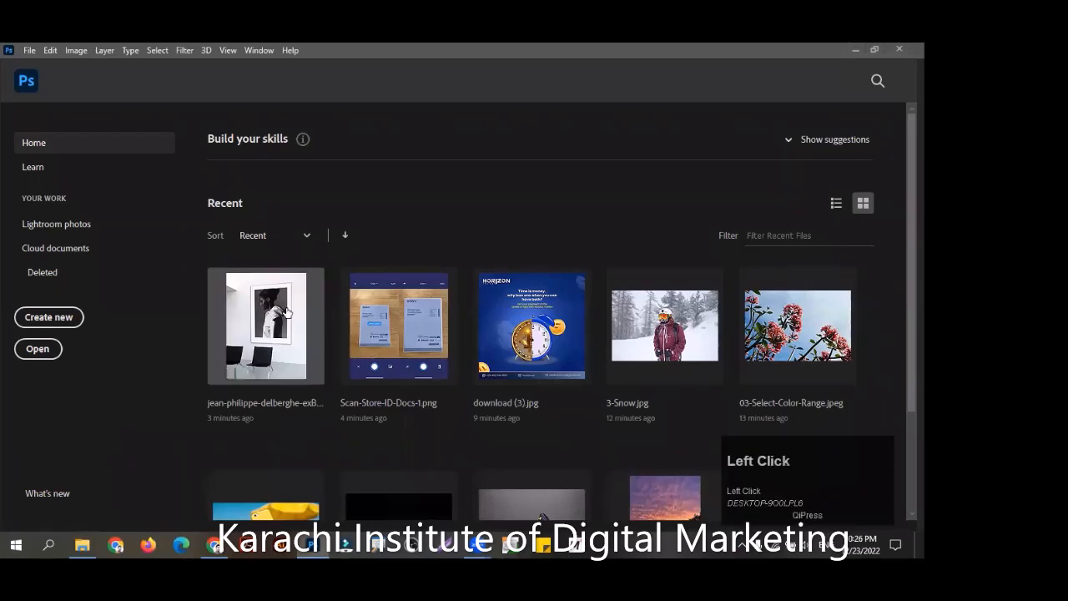
left_click(381, 462)
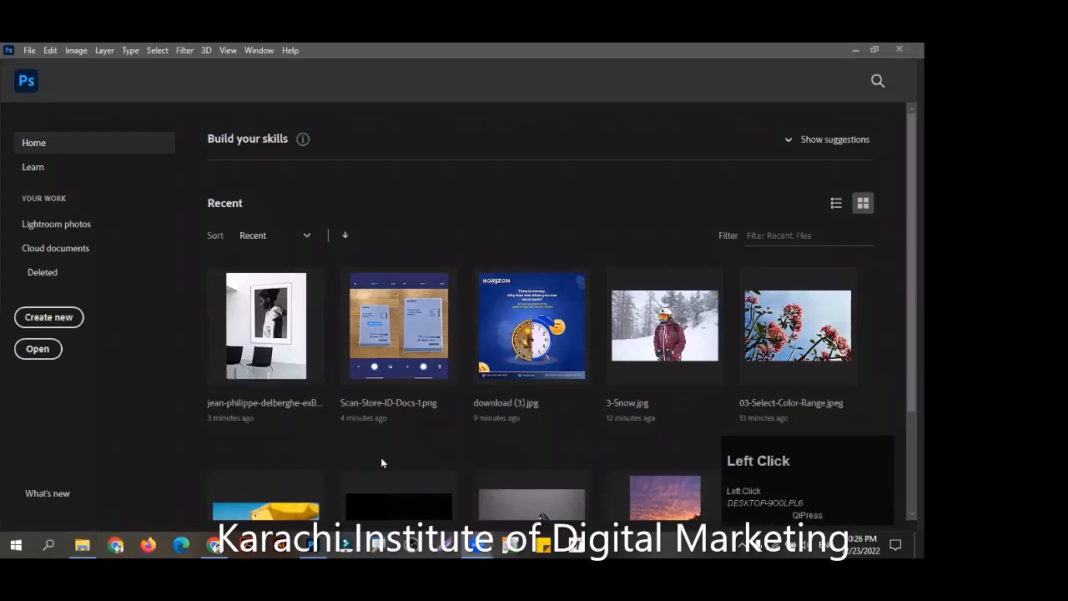
Reopen the framed portrait photo from the recent files and activate the Crop Tool
left_click(267, 329)
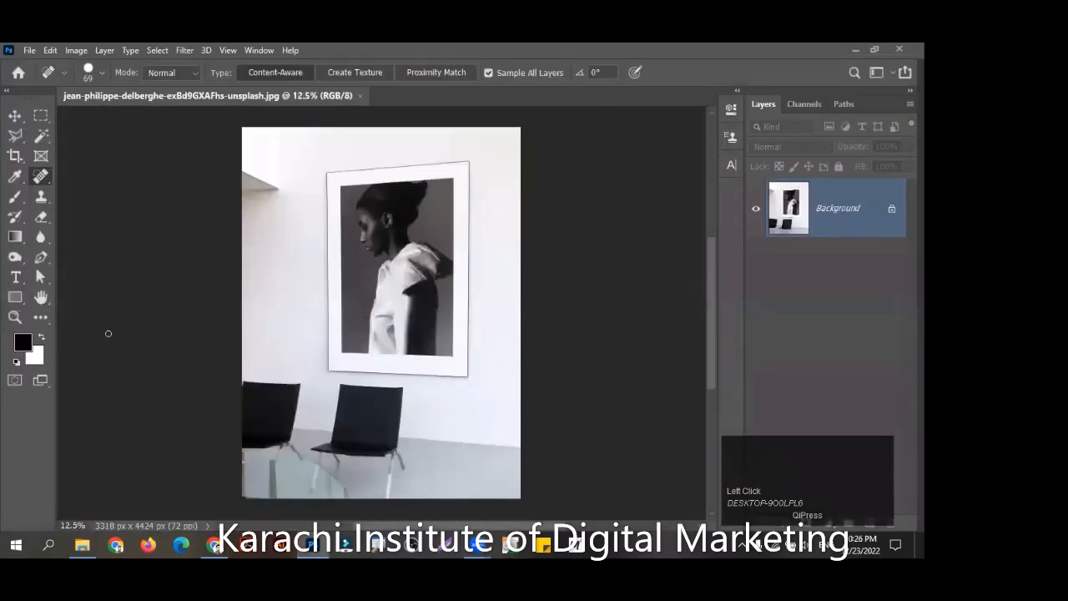
key("c")
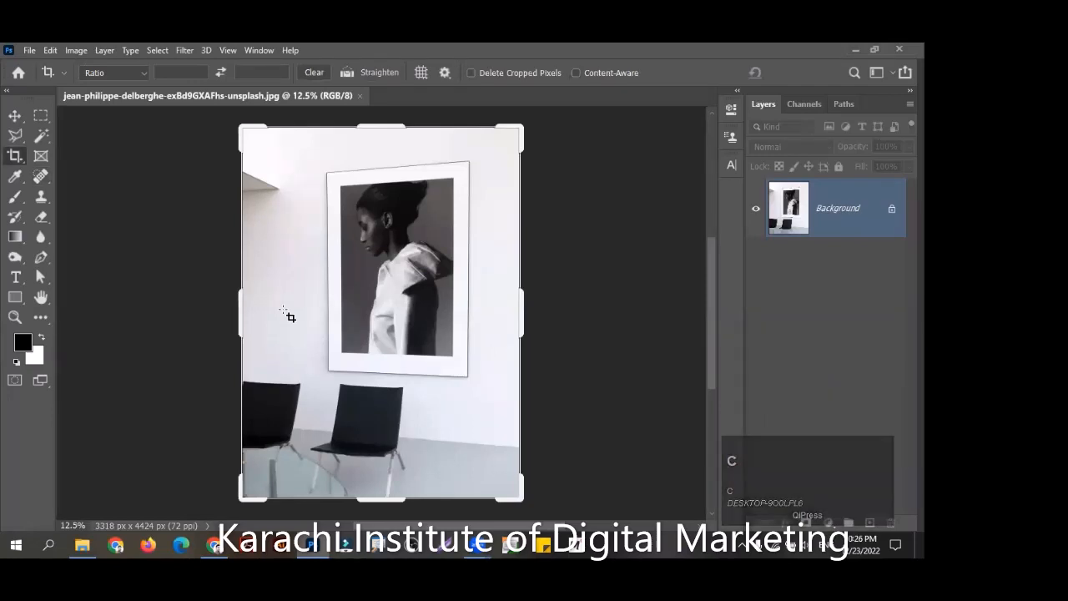
left_click(343, 346)
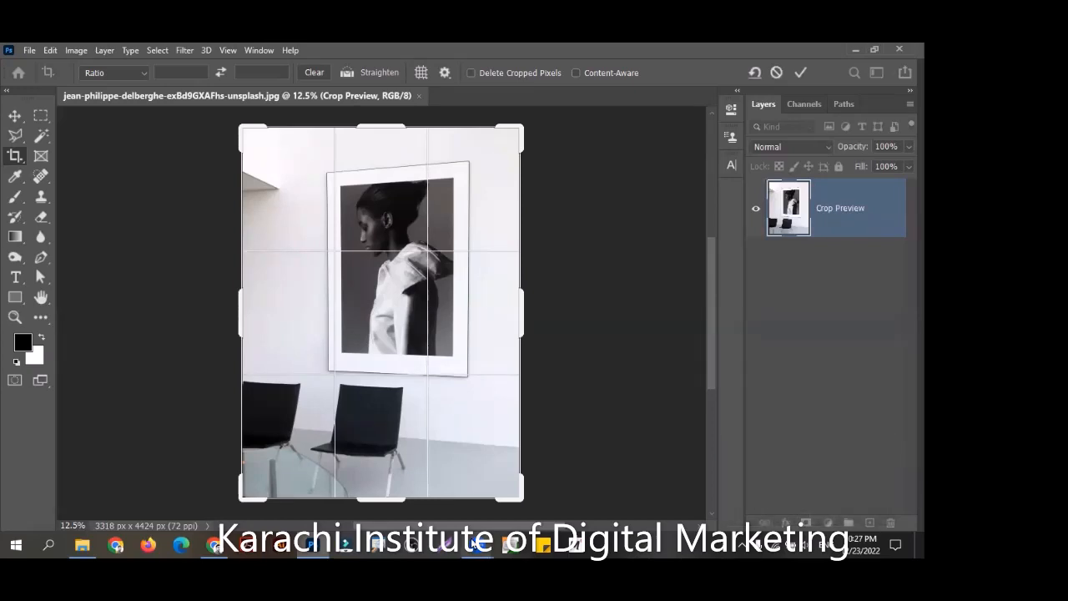
left_click_drag(219, 339, 282, 343)
left_click_drag(226, 288, 263, 325)
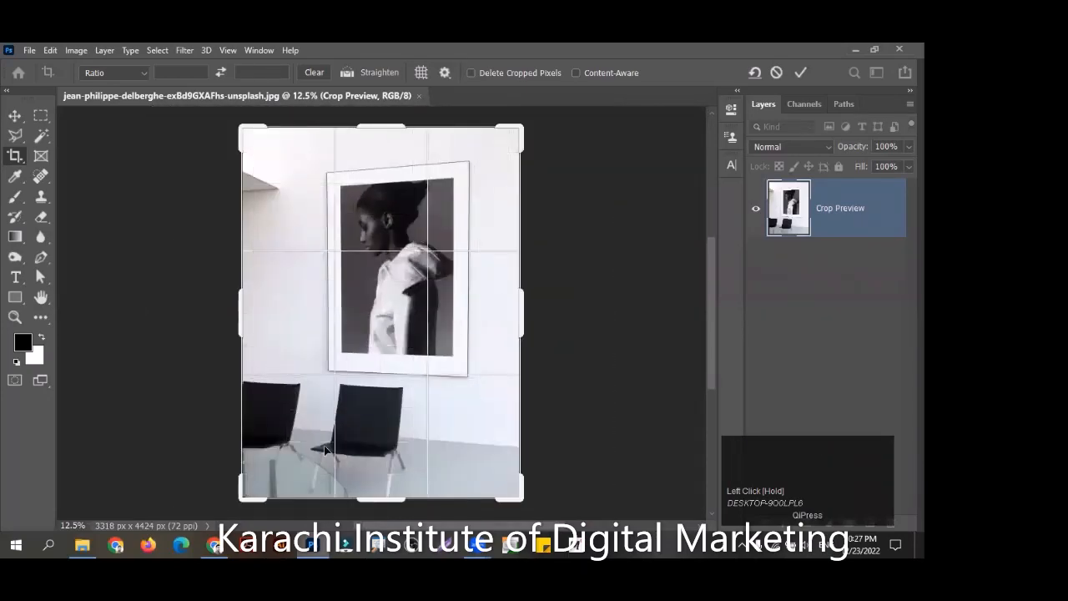
left_click(435, 411)
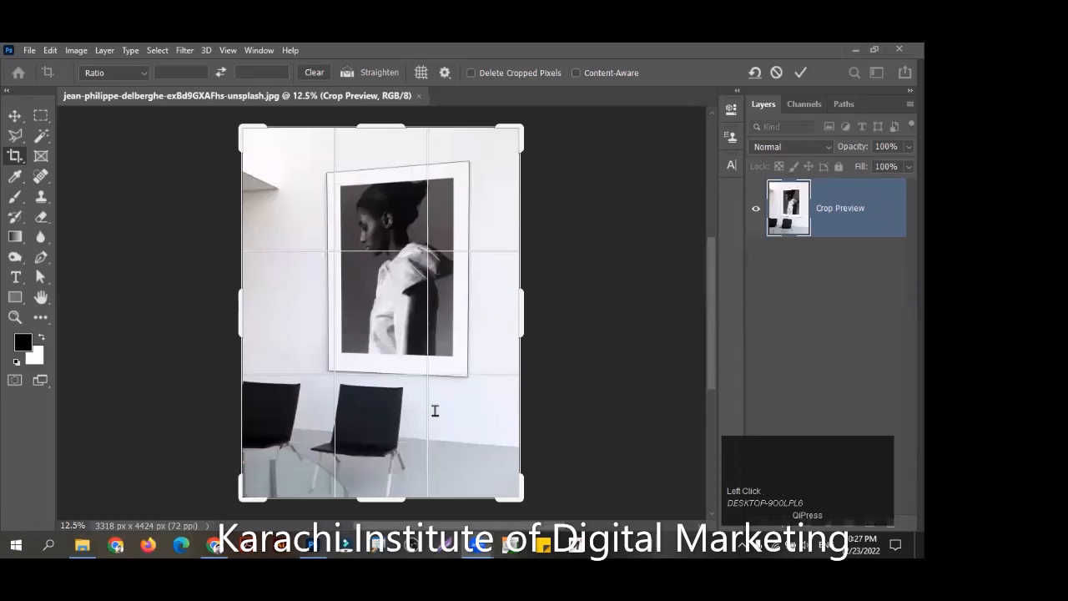
left_click(772, 123)
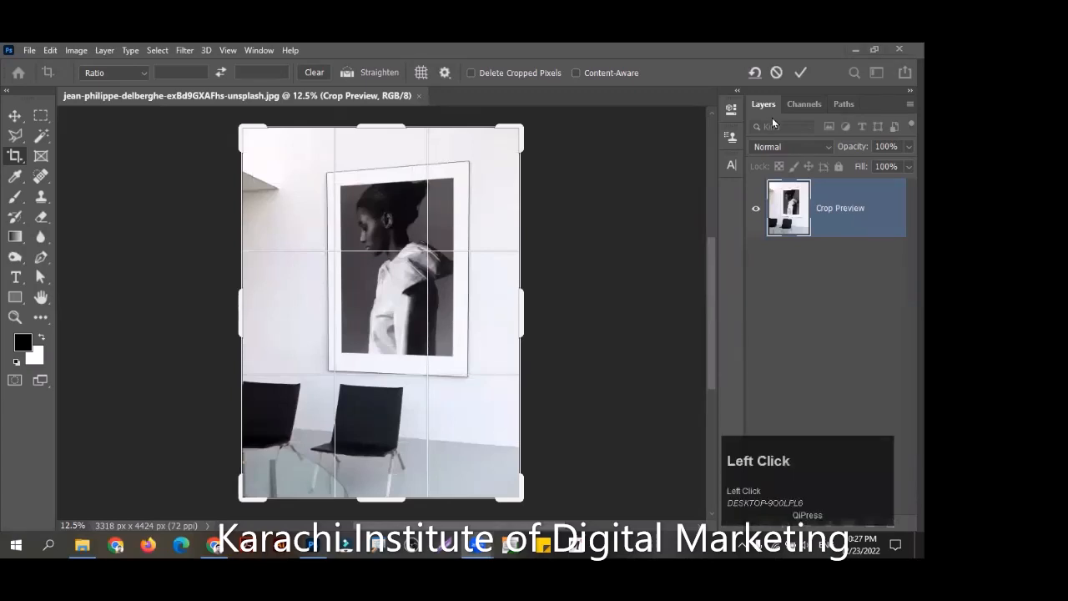
left_click(776, 73)
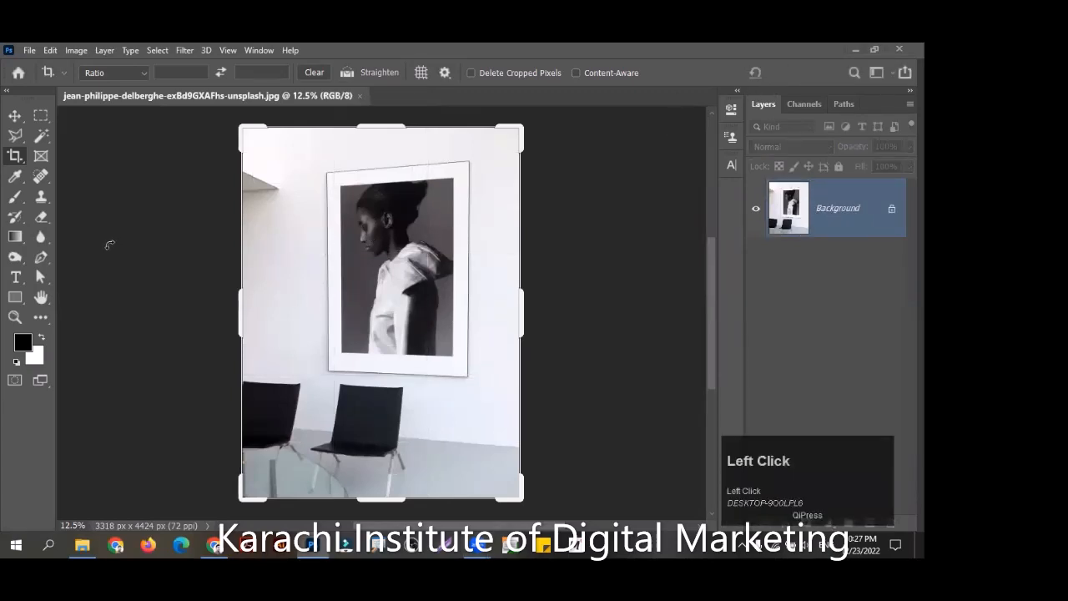
Select the Eyedropper Tool, shrink the Photoshop window and move it aside so the image folder's thumbnails are exposed
left_click(17, 177)
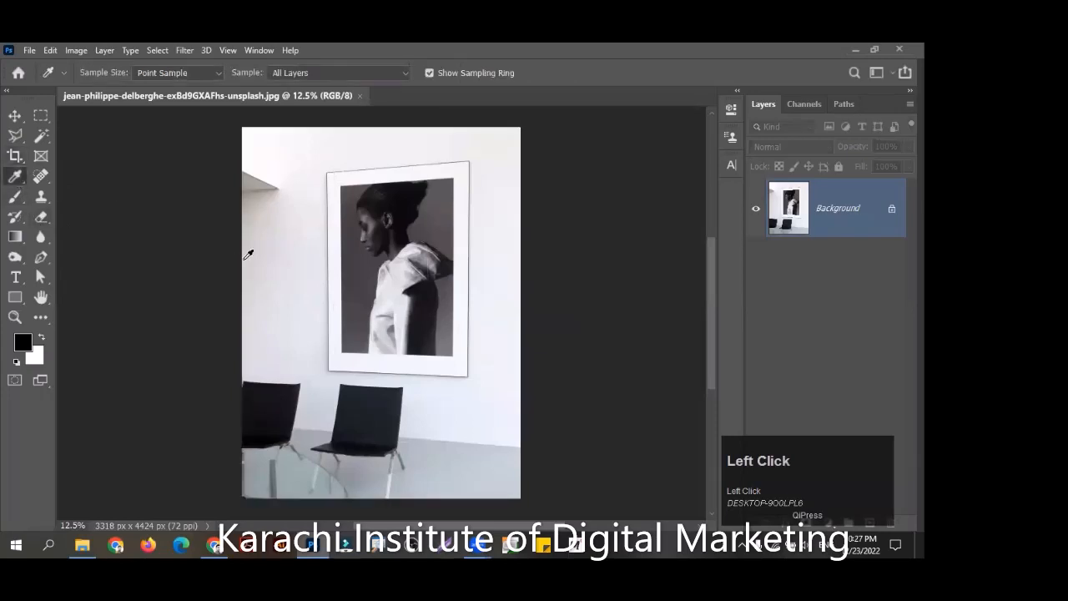
left_click(876, 50)
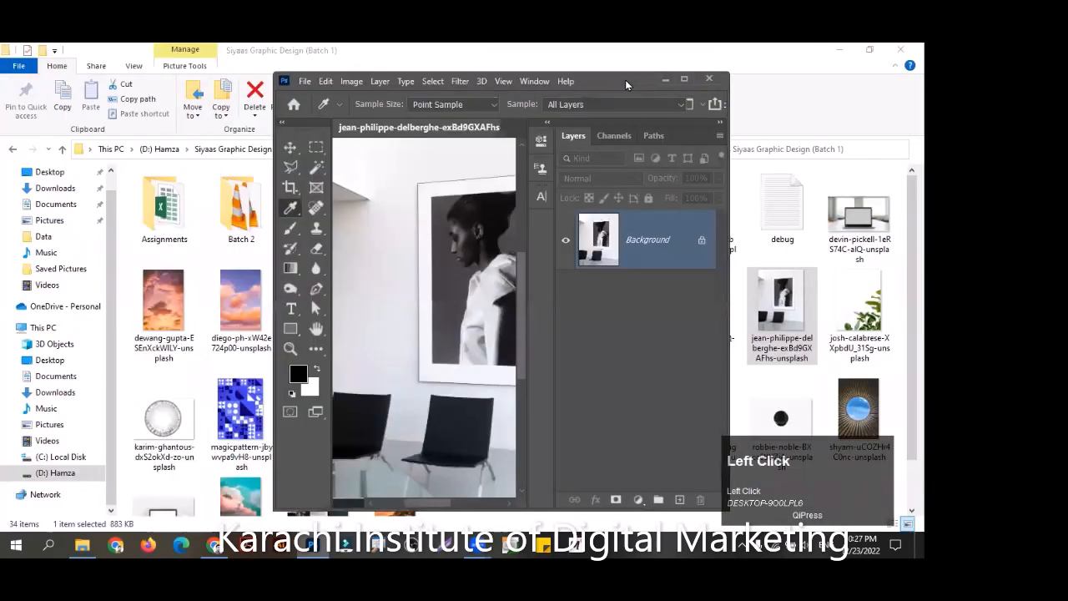
left_click_drag(626, 81, 708, 67)
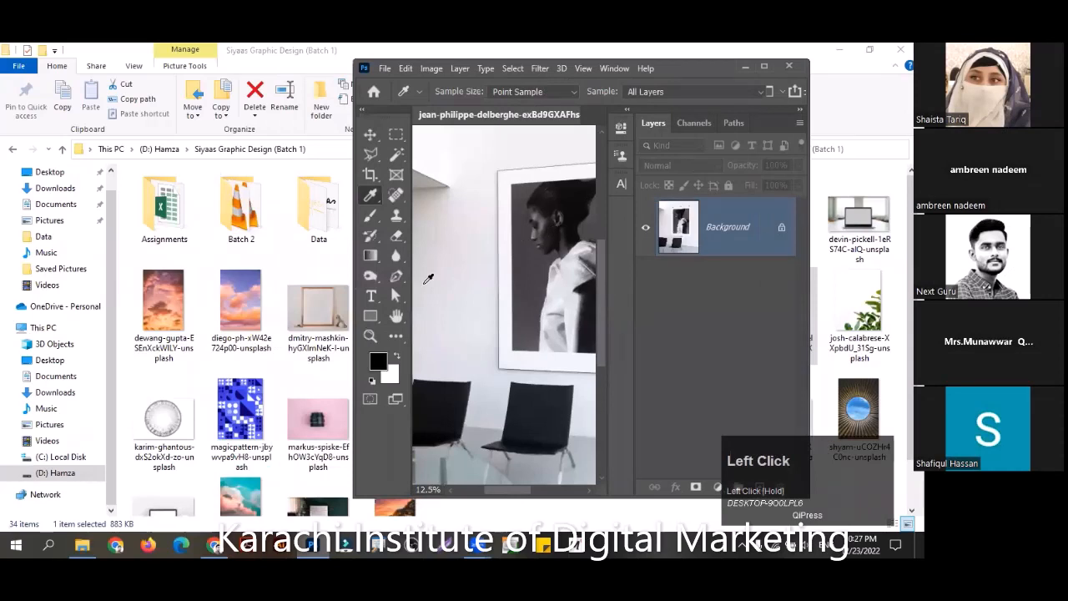
Sample white as the foreground colour and the sunset thumbnail's peach tone as the background colour, and maximize the Photoshop window
left_click_drag(477, 272, 267, 325)
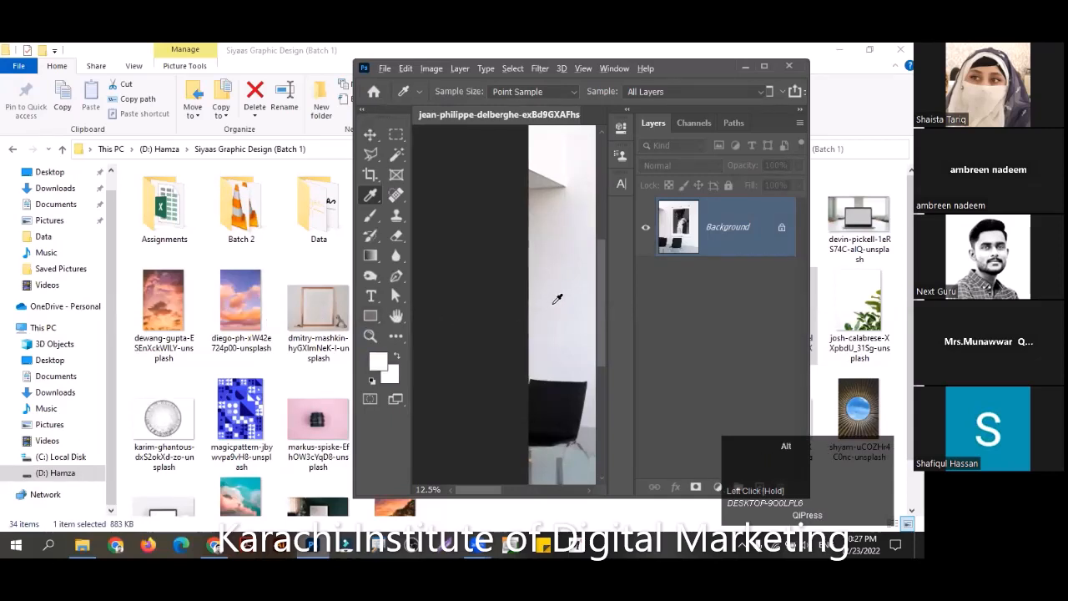
left_click_drag(552, 290, 169, 292)
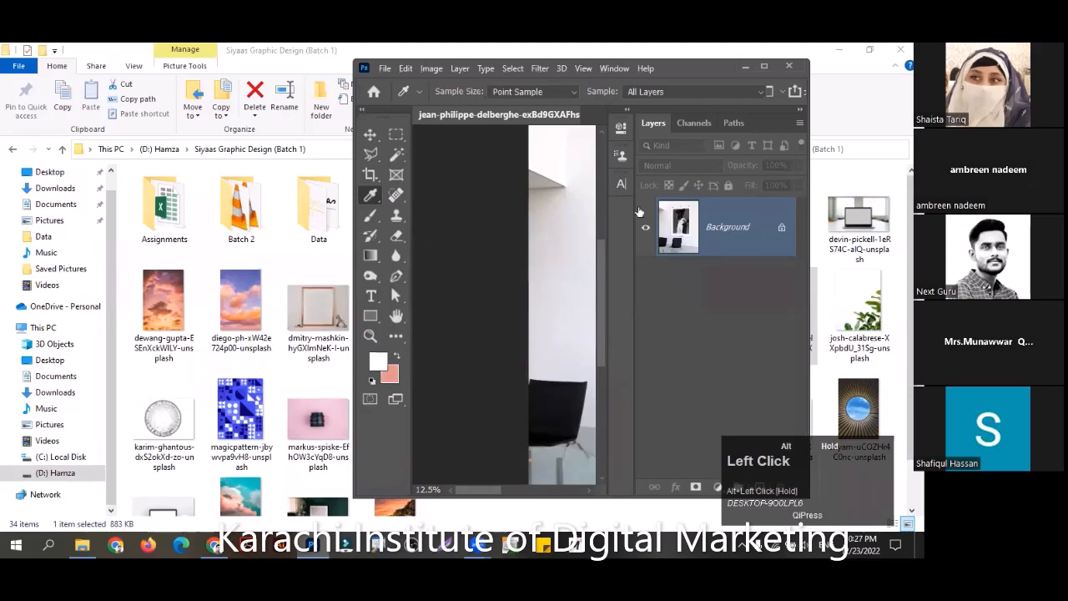
left_click(766, 66)
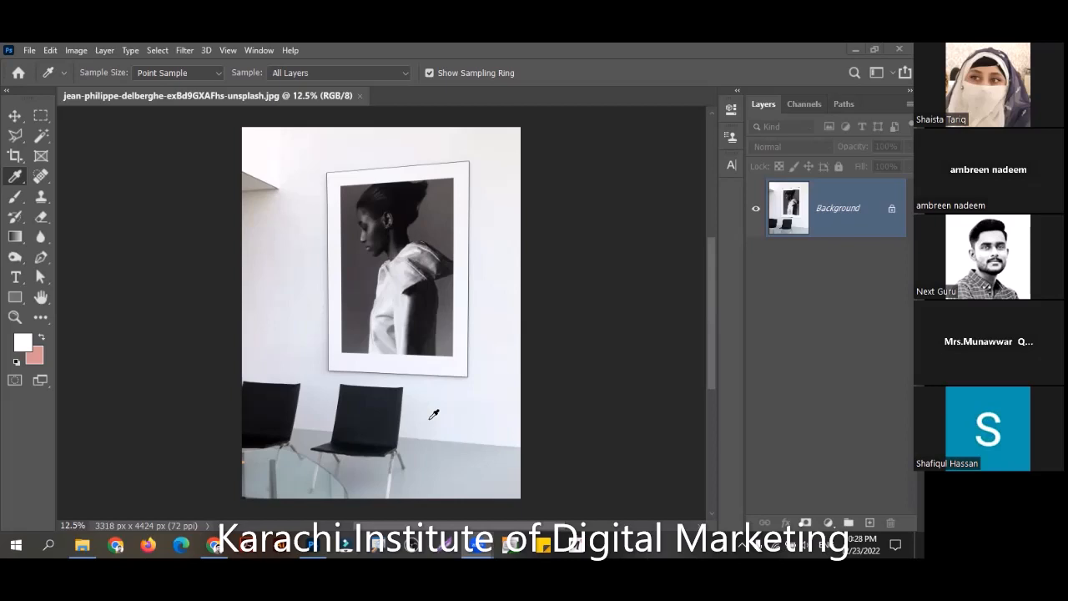
left_click(378, 353)
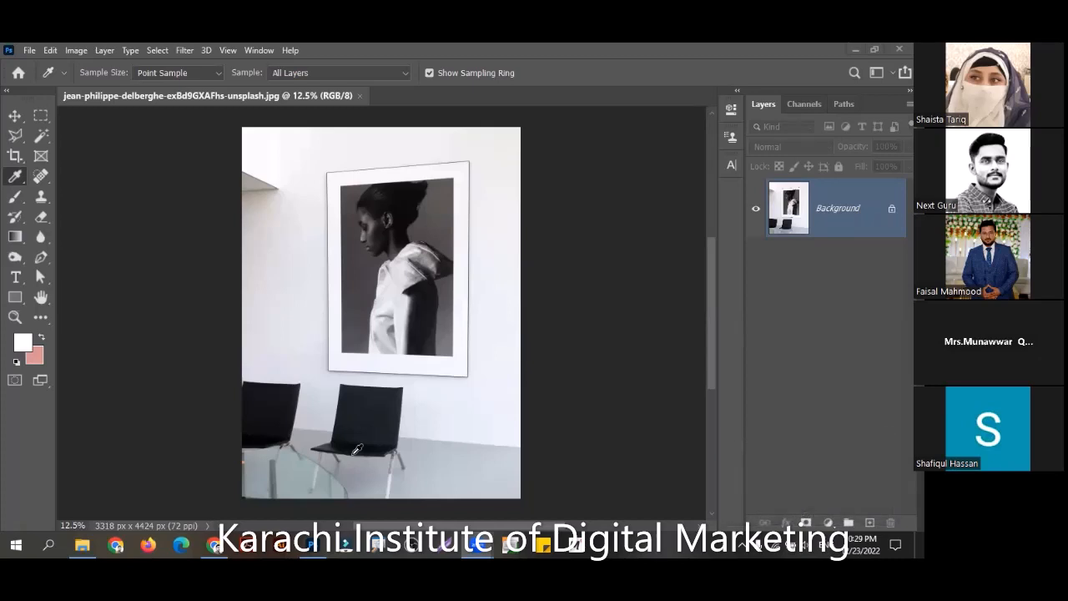
left_click(357, 449)
Shrink the Photoshop window, sample a muted red from the folder's sunset thumbnails as the background colour, and maximize the window again
left_click(864, 46)
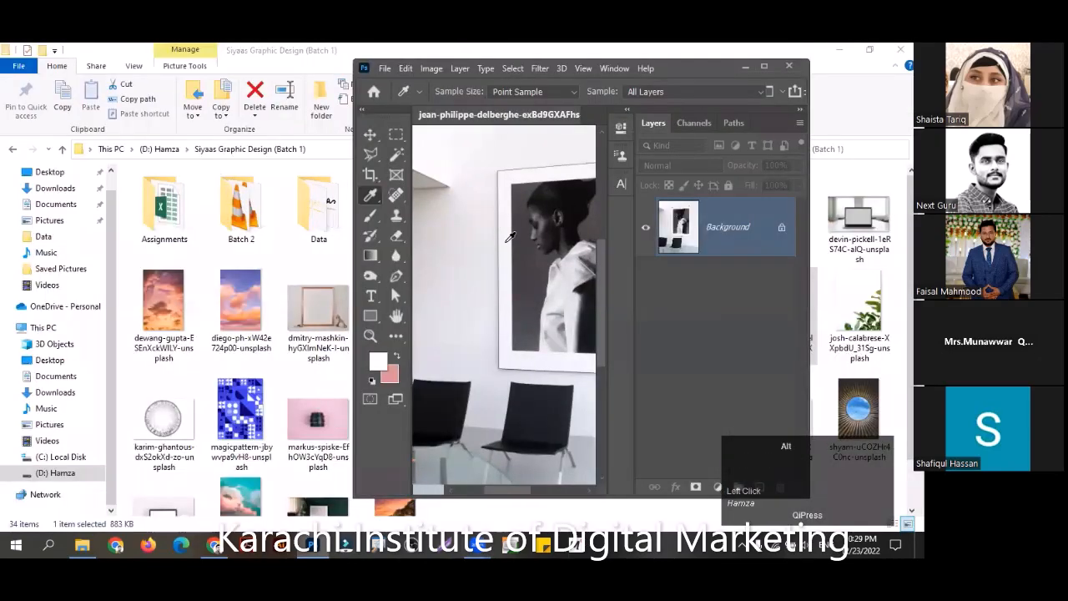
left_click_drag(507, 236, 244, 321)
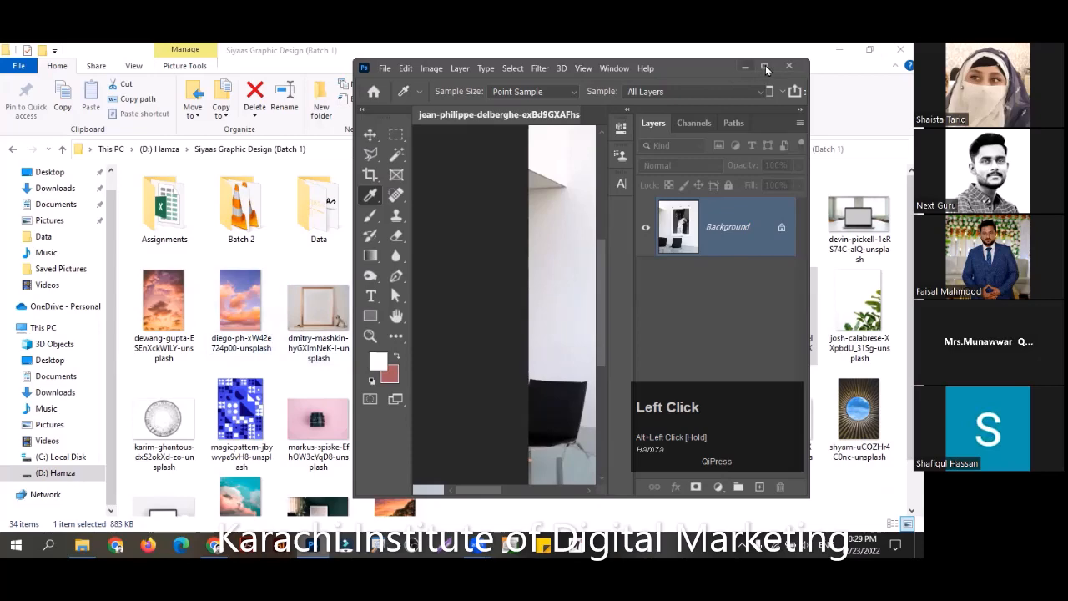
left_click(434, 373)
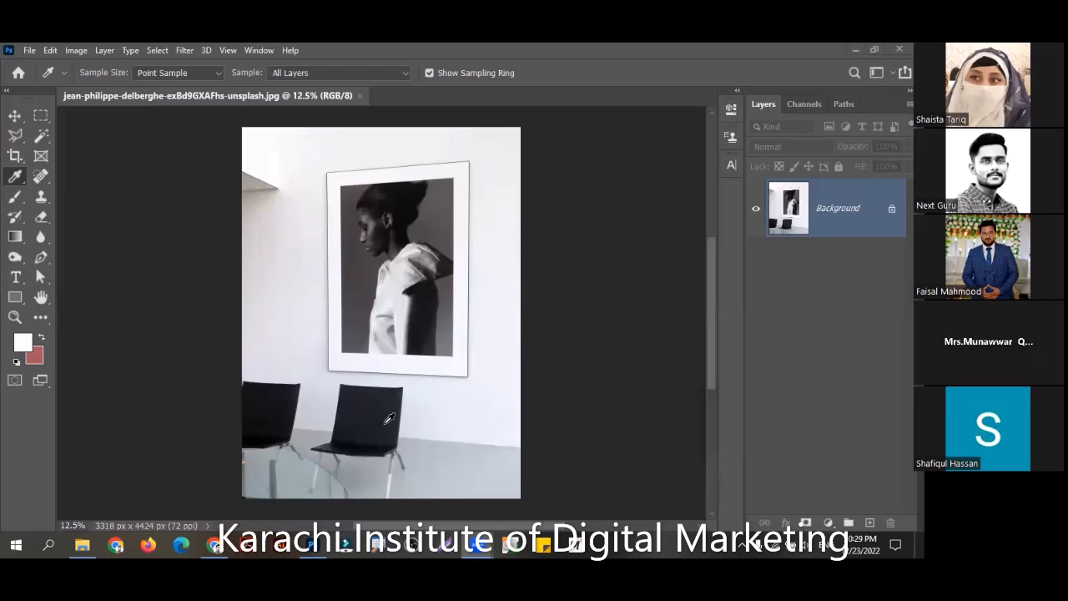
left_click(345, 433)
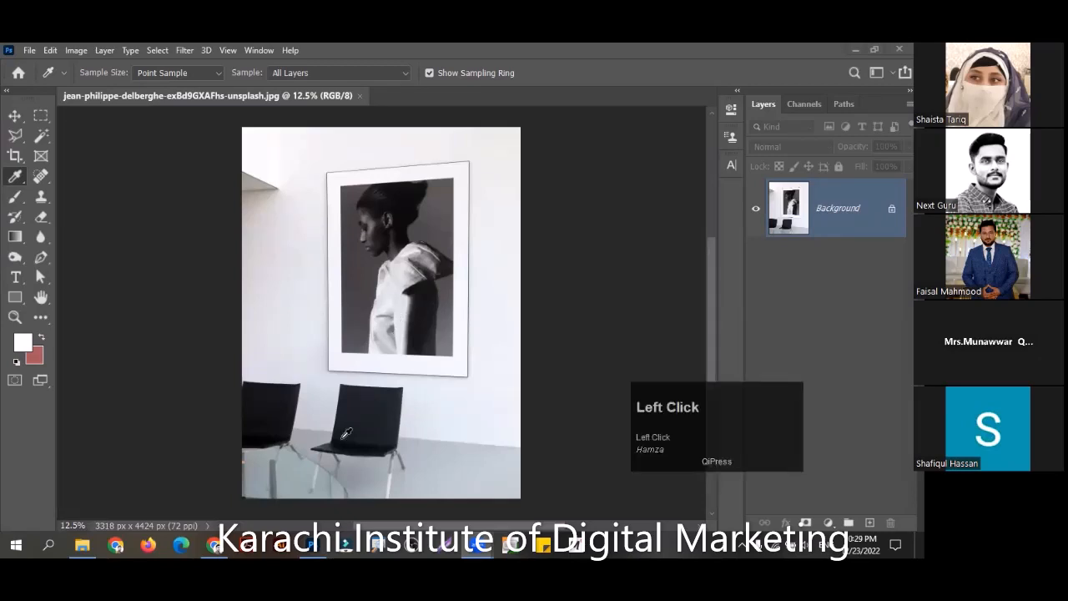
left_click(455, 391)
type("nspl")
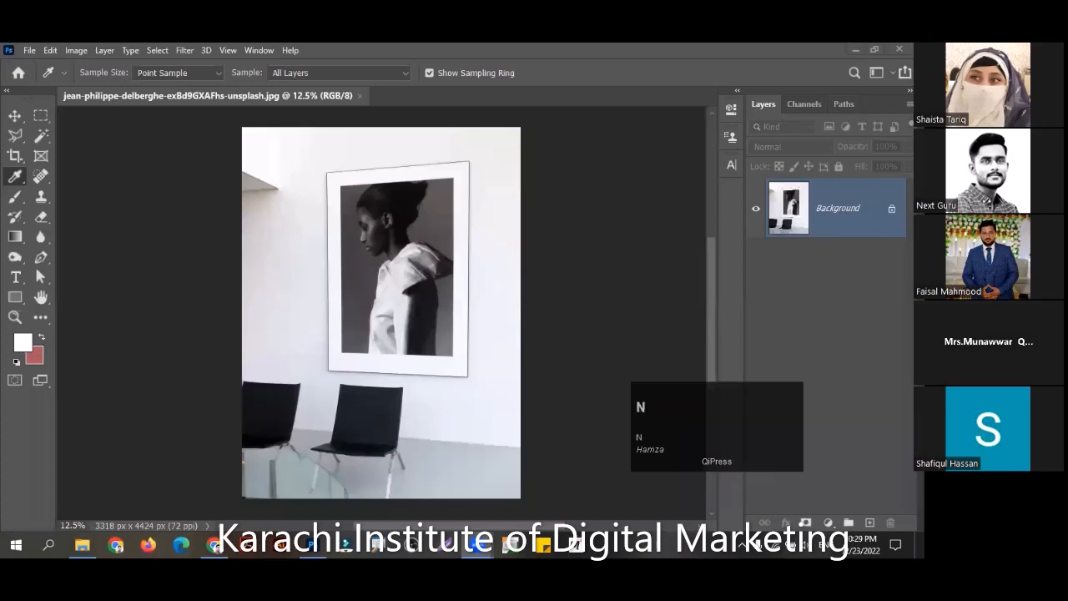
key("Return")
type("pexels")
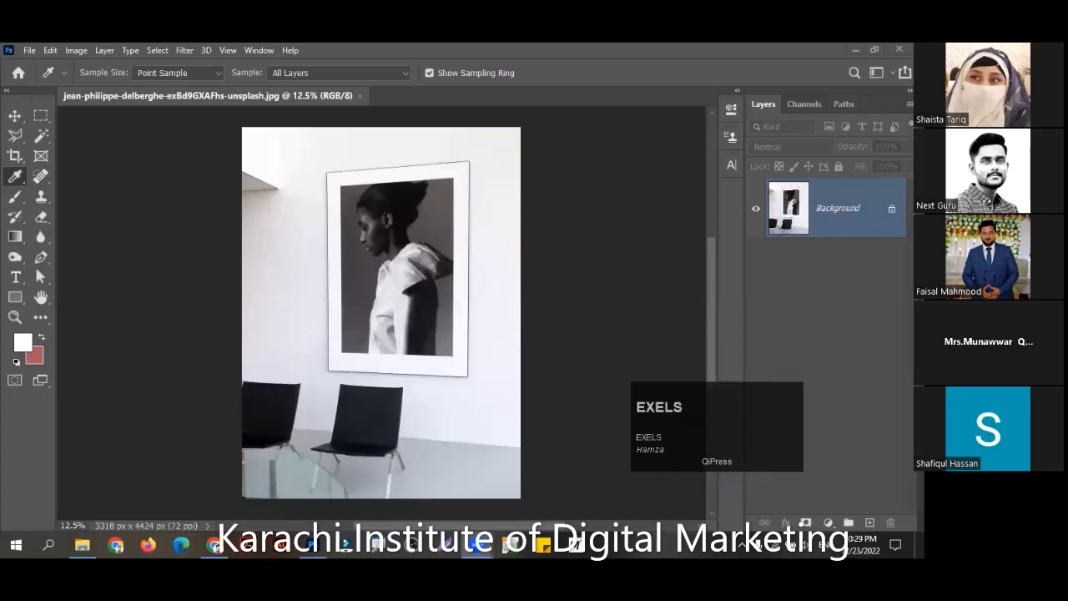
key("Return")
type("px")
key("BackSpace")
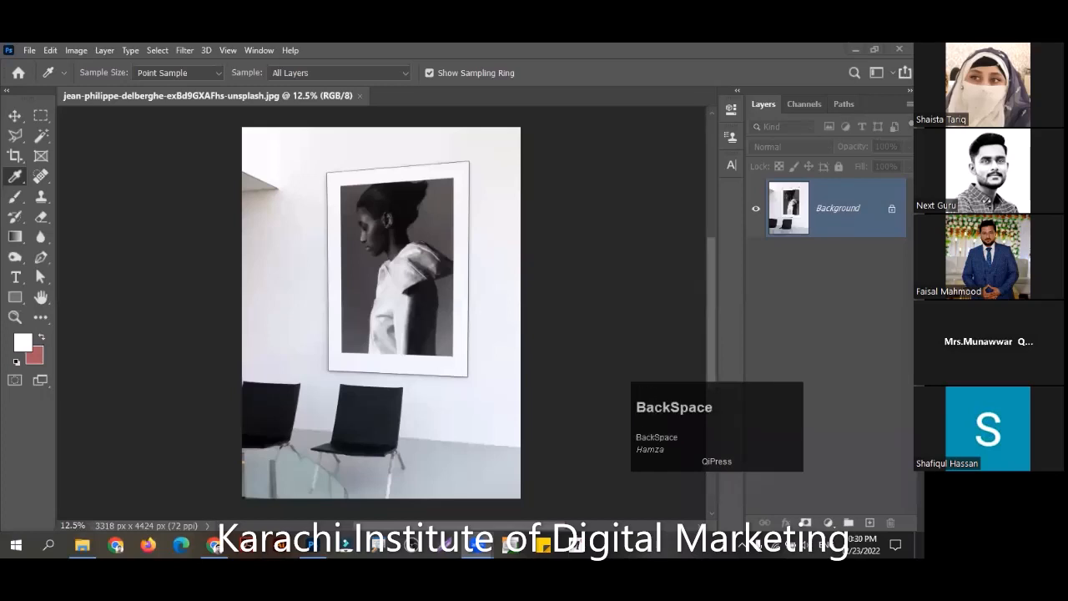
type("ixaba")
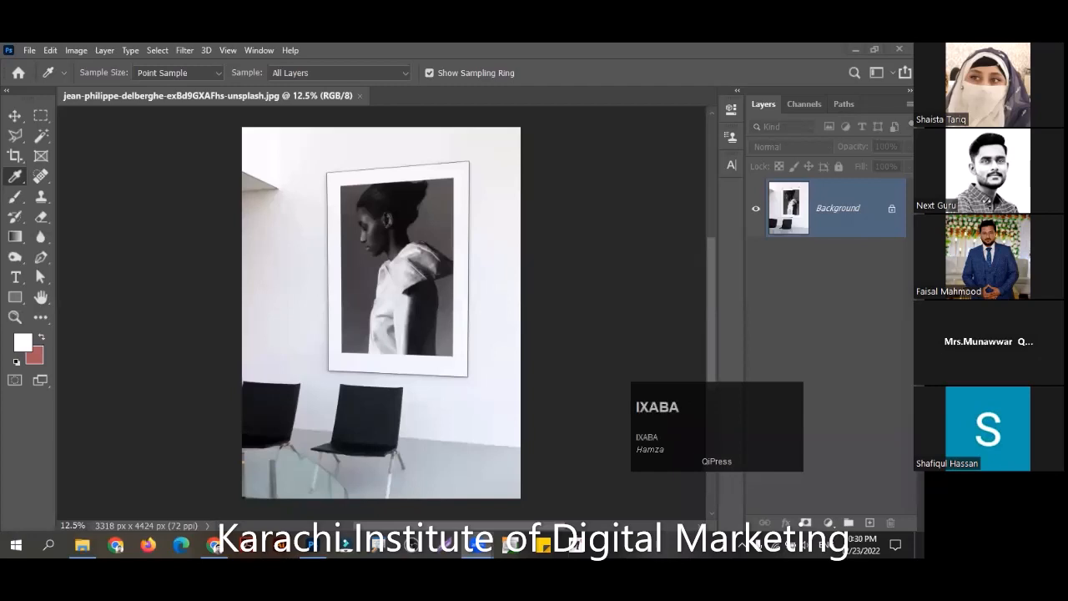
type("y")
key("Return")
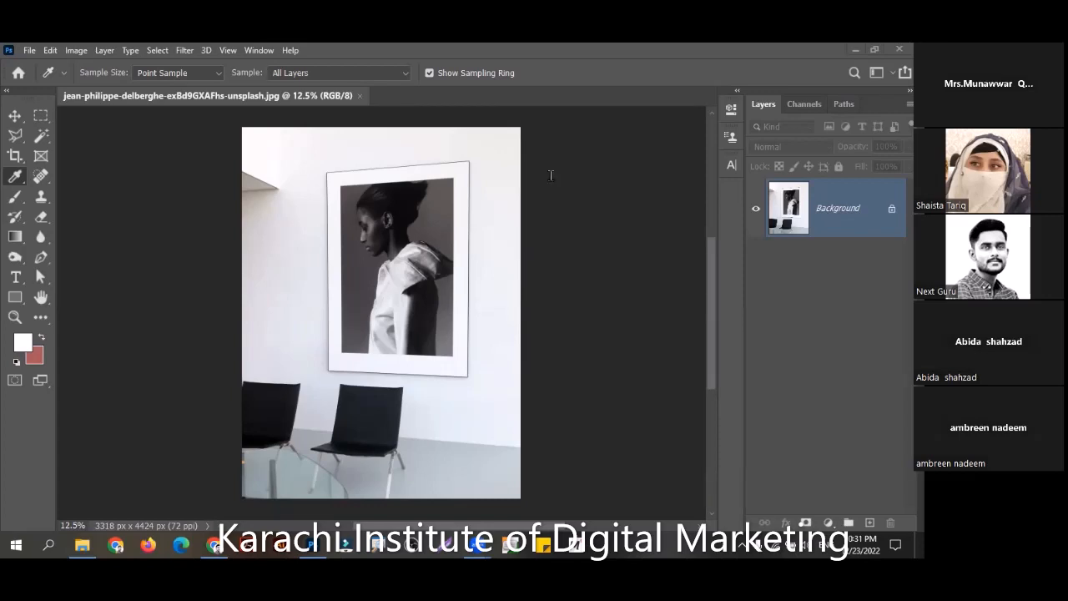
Duplicate the Background layer of the framed portrait photo
left_click(807, 193)
key("ctrl")
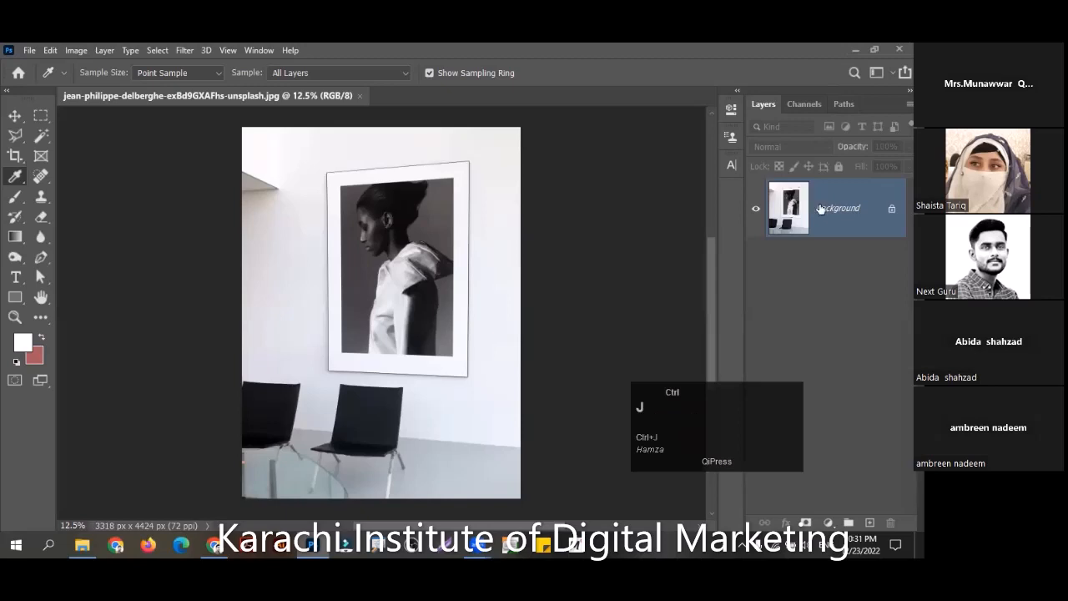
key("ctrl+j")
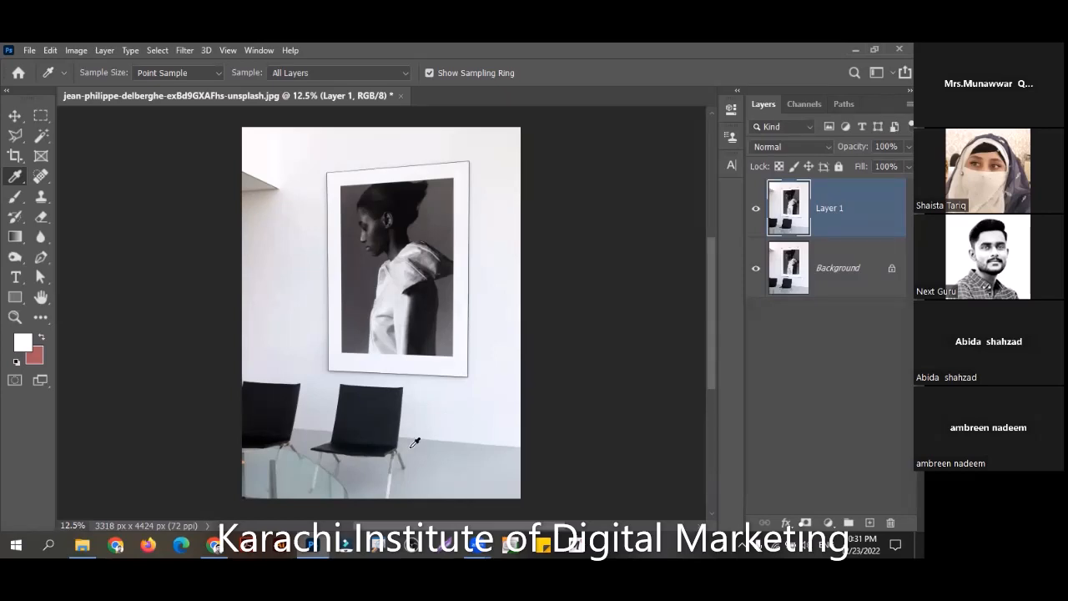
left_click(486, 292)
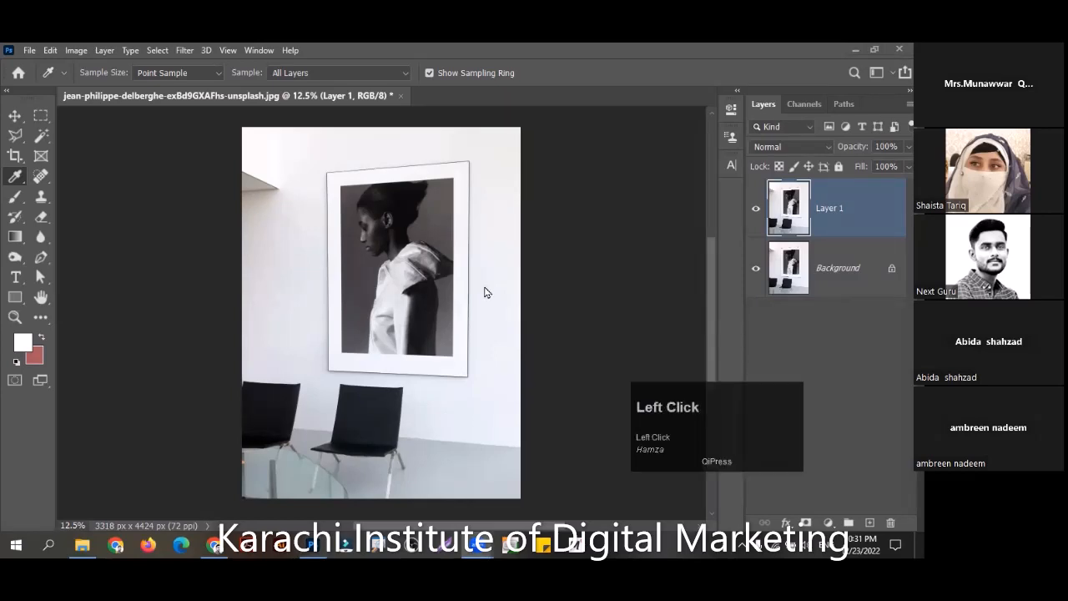
scroll(486, 292, "down", 1)
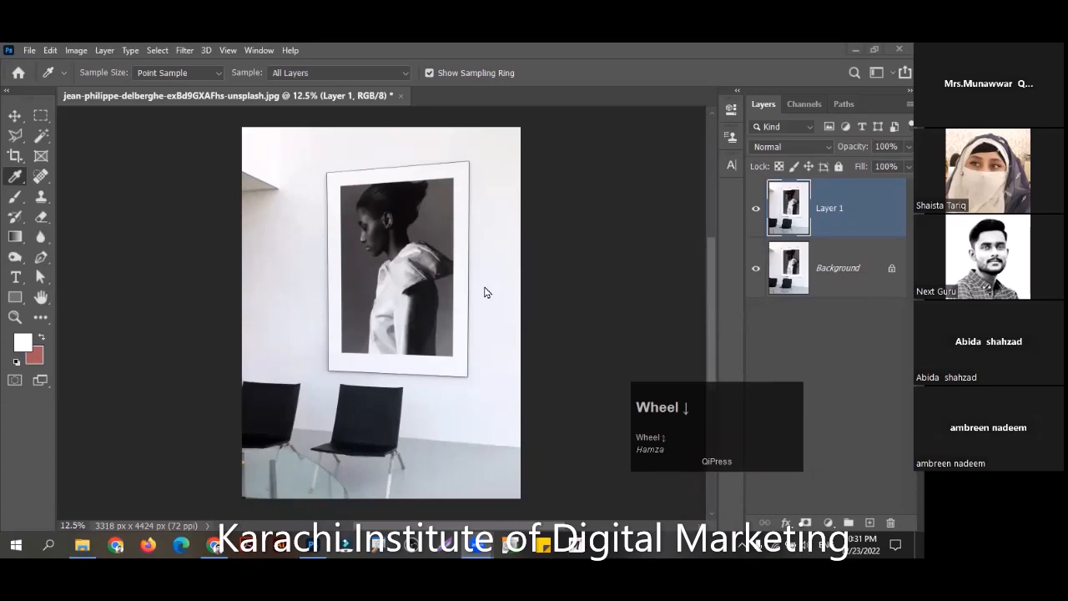
scroll(487, 292, "down", 1)
left_click(486, 292)
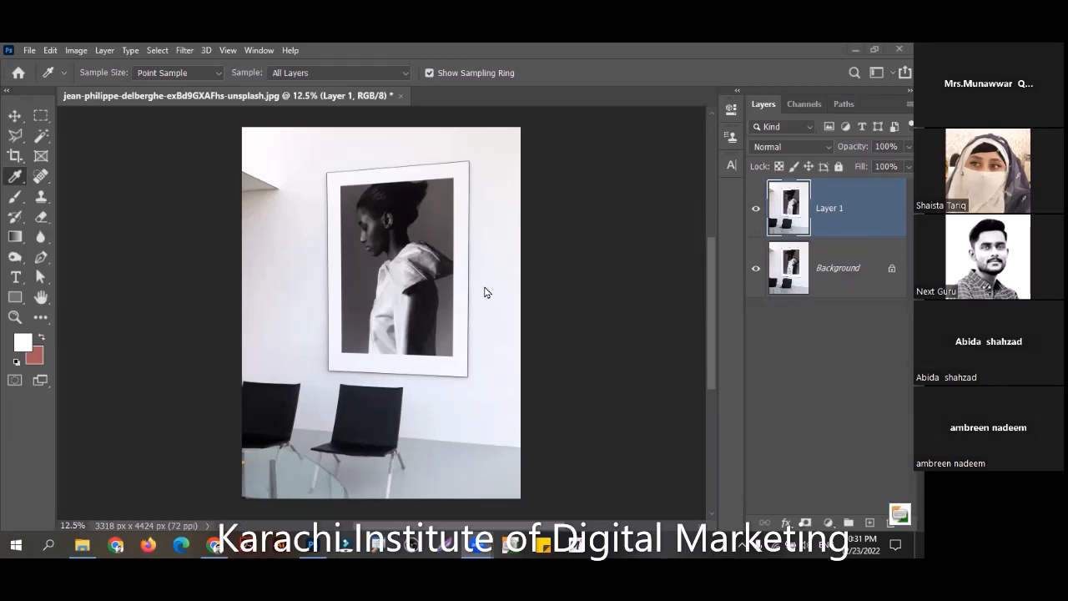
Examine the tools grouped with the Rectangular Marquee Tool and the Crop Tool, magnifying the Crop Tool's variants
right_click(52, 116)
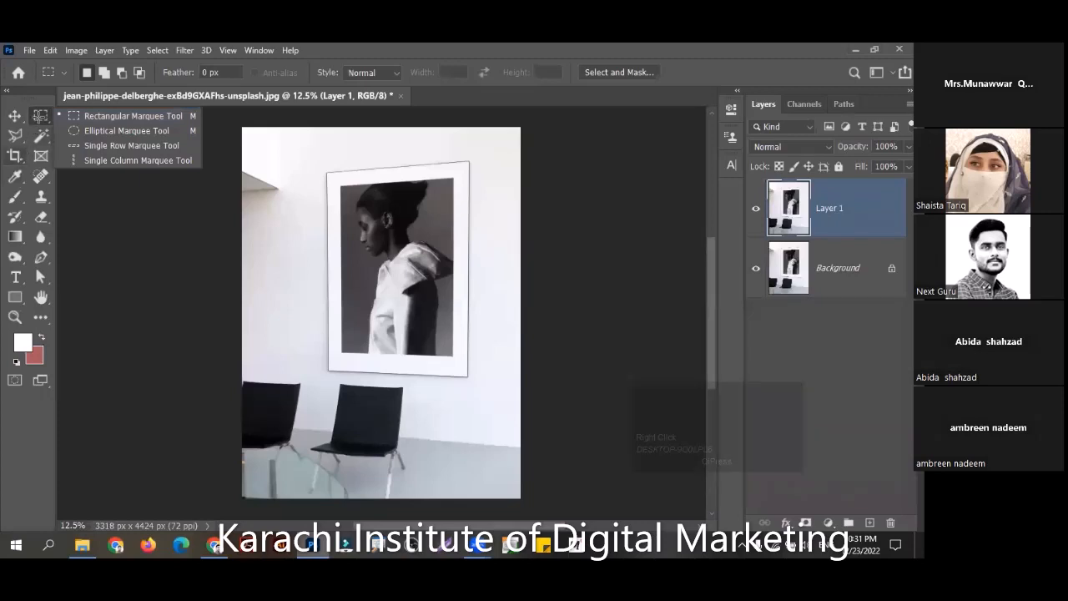
left_click(262, 147)
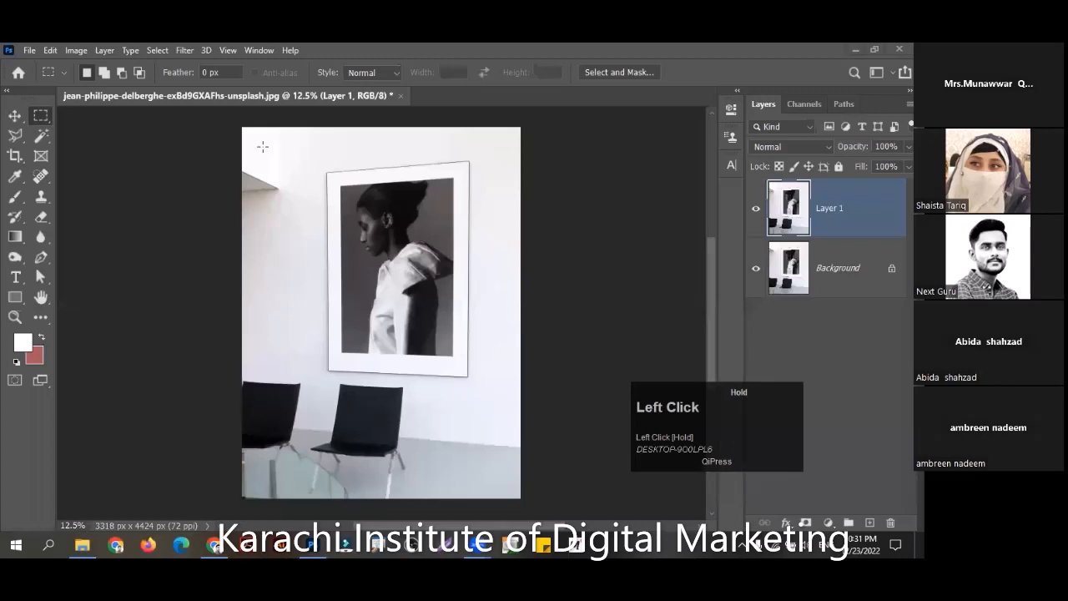
right_click(13, 157)
key("alt+z")
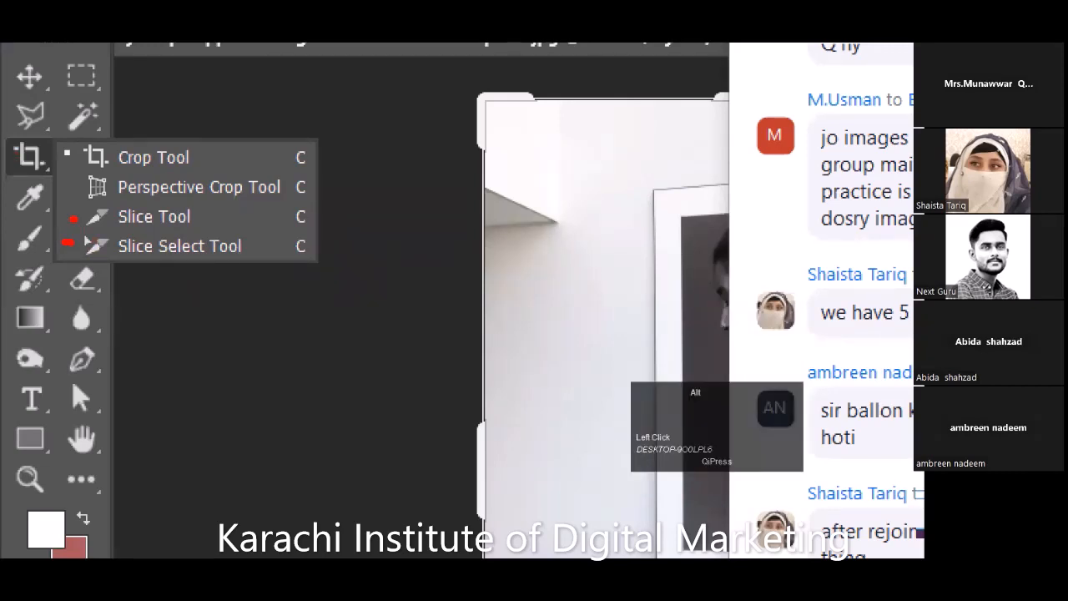
key("alt+z")
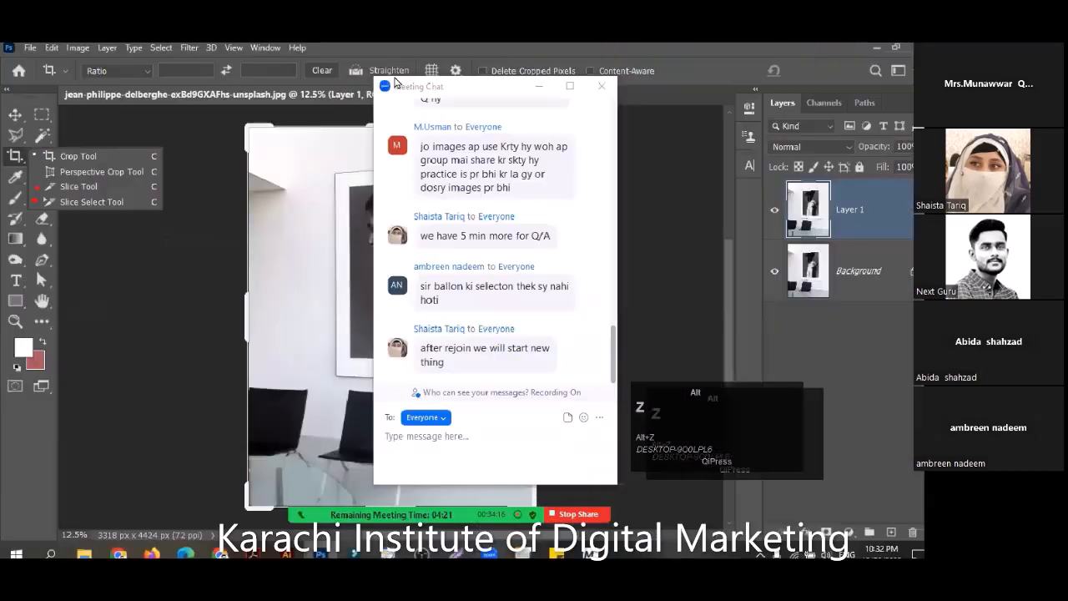
Look through the available workspace options and return to the Crop Tool on the portrait photo
left_click(516, 100)
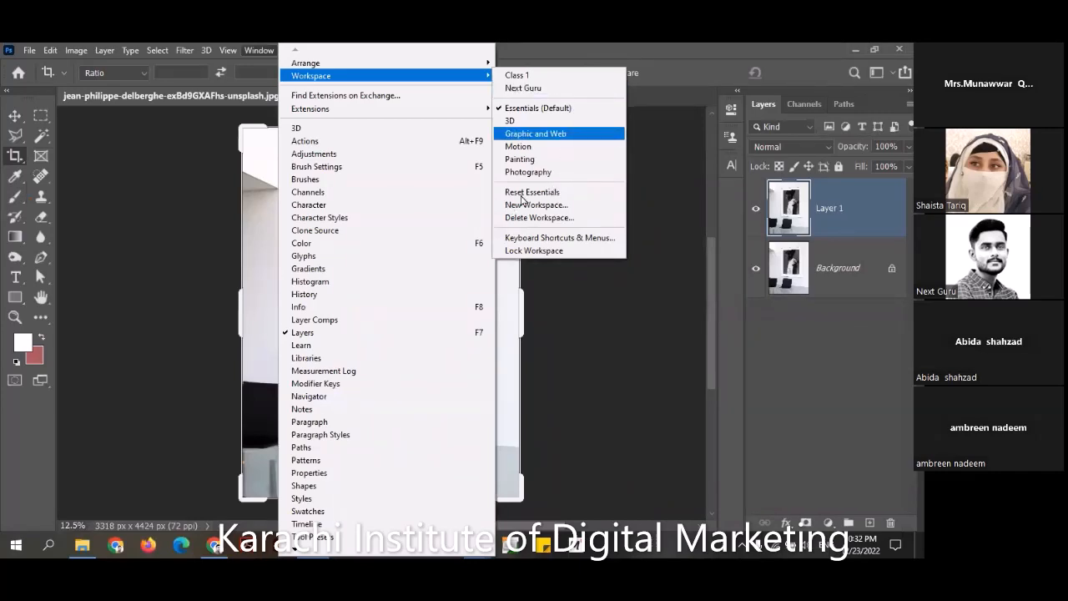
left_click(16, 158)
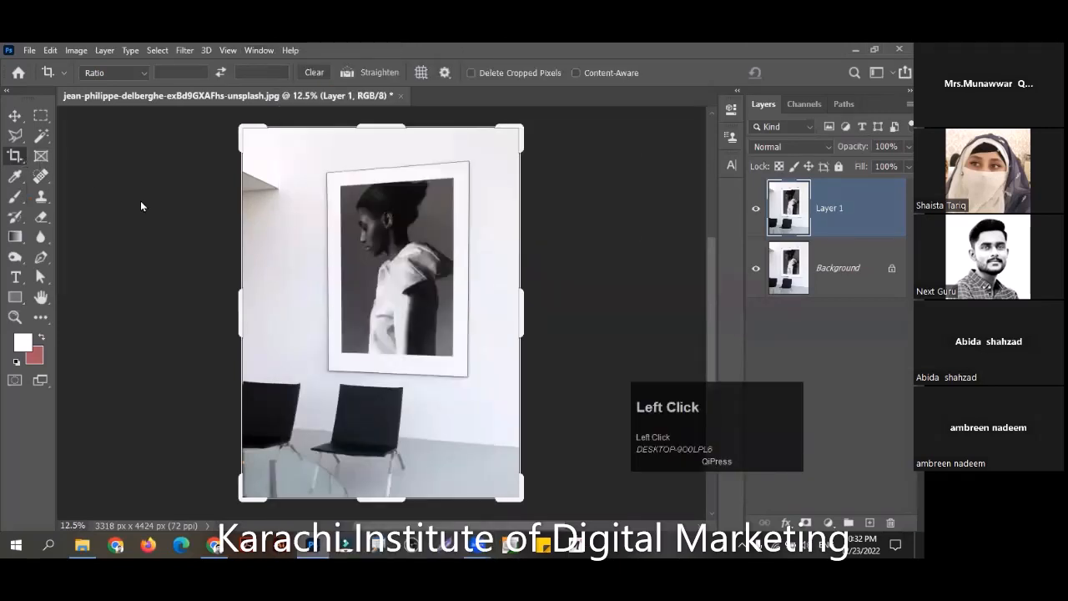
left_click(290, 320)
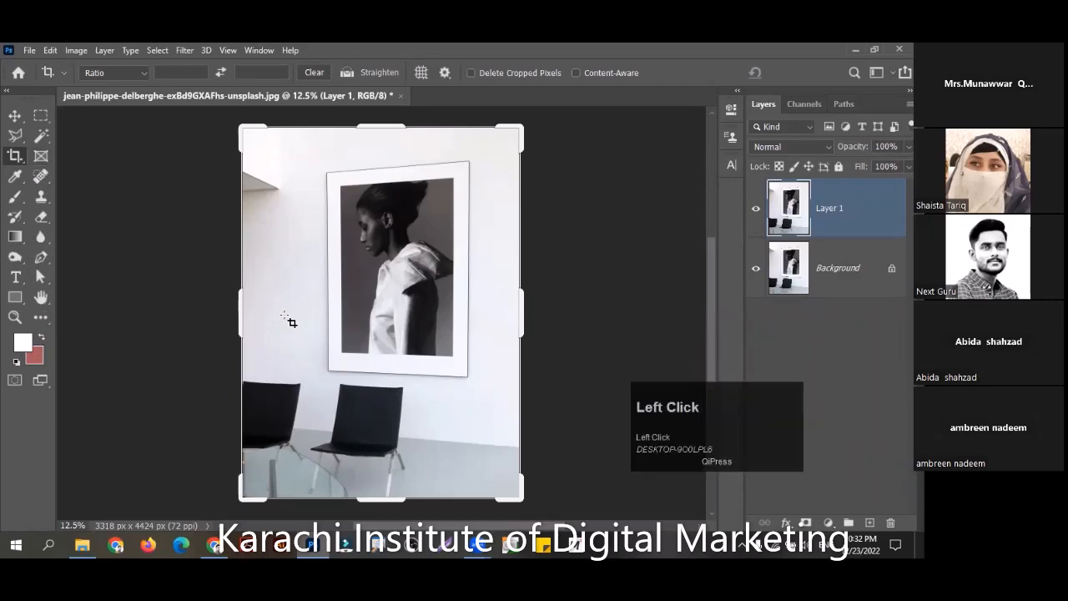
Look through the tool groups in the toolbar customization list, close it without changes, and activate the Move Tool
left_click(40, 320)
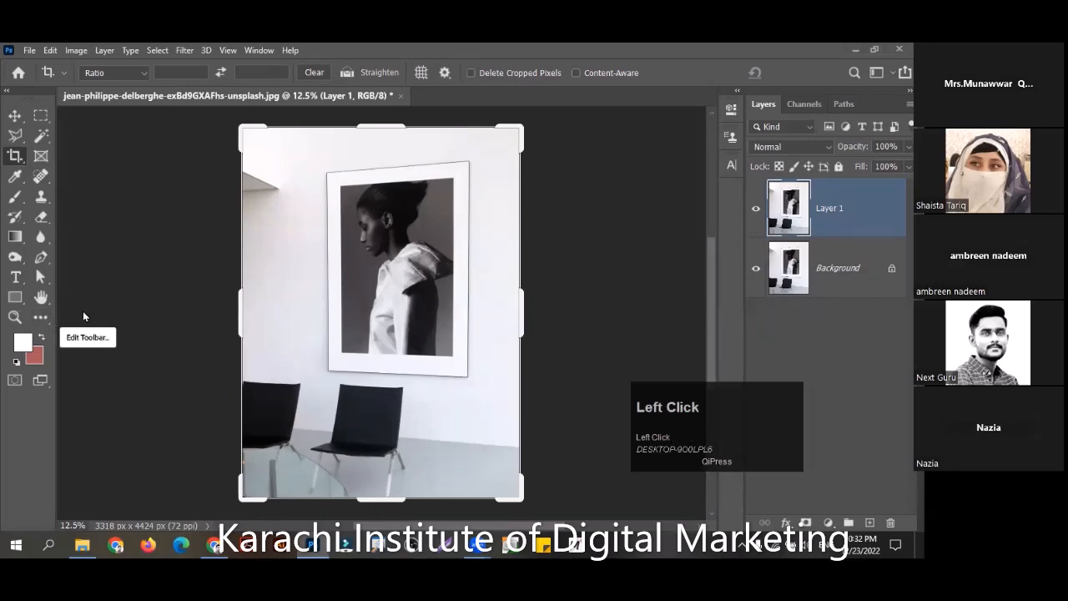
right_click(41, 318)
left_click(110, 317)
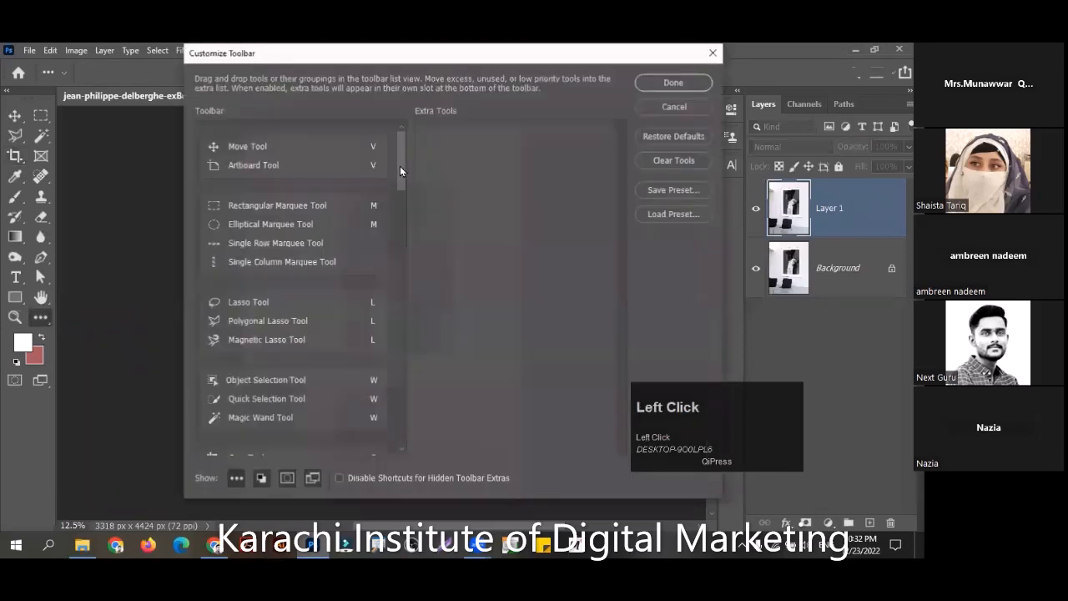
mouse_move(398, 145)
left_mouse_down()
mouse_move(399, 240)
mouse_move(399, 146)
left_mouse_up()
left_click(663, 108)
key("v")
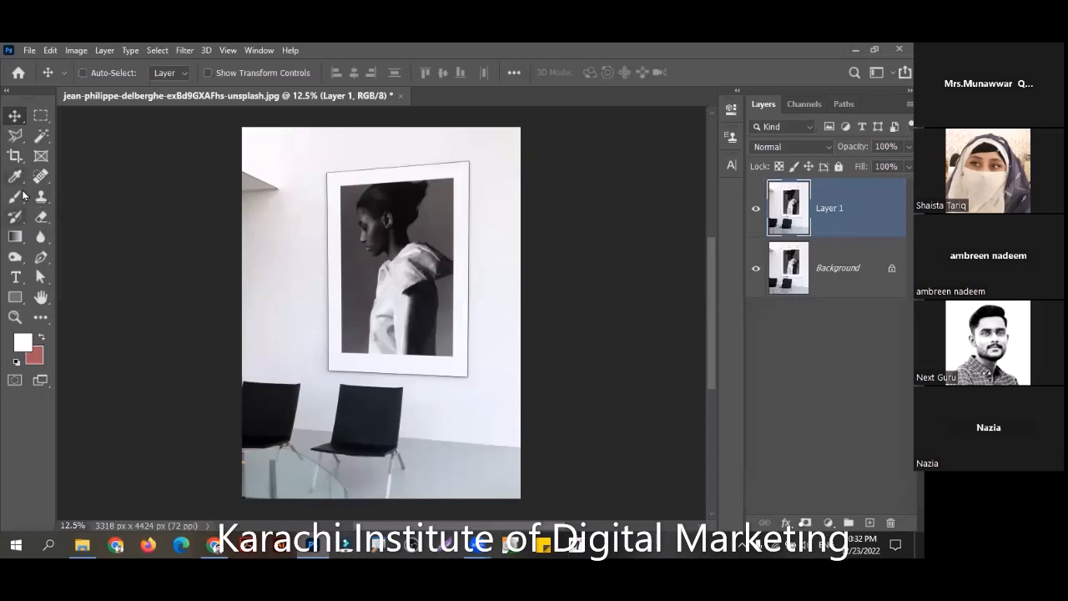
Move the Crop Tool and Perspective Crop Tool to the toolbar's extra tools, and activate the Slice Tool remaining in their group
right_click(37, 320)
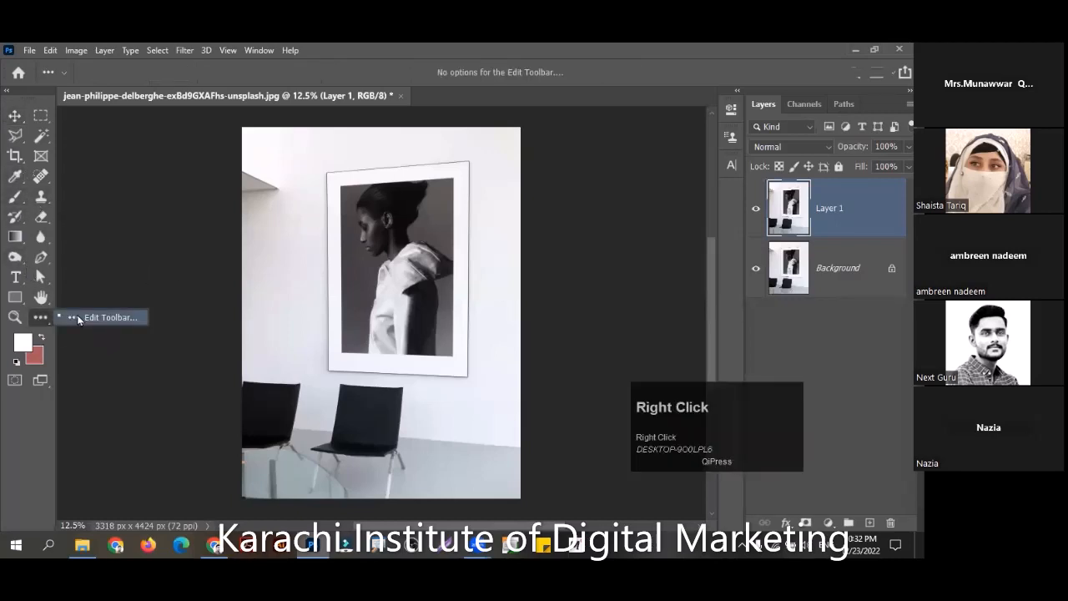
left_click(115, 316)
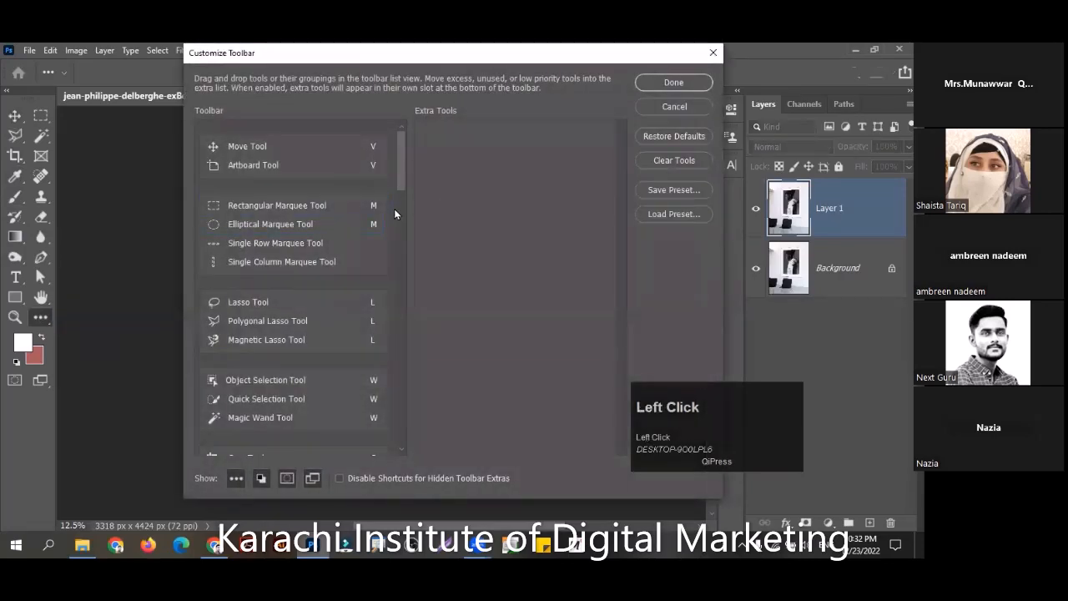
scroll(267, 244, "down", 3)
left_click_drag(258, 229, 484, 205)
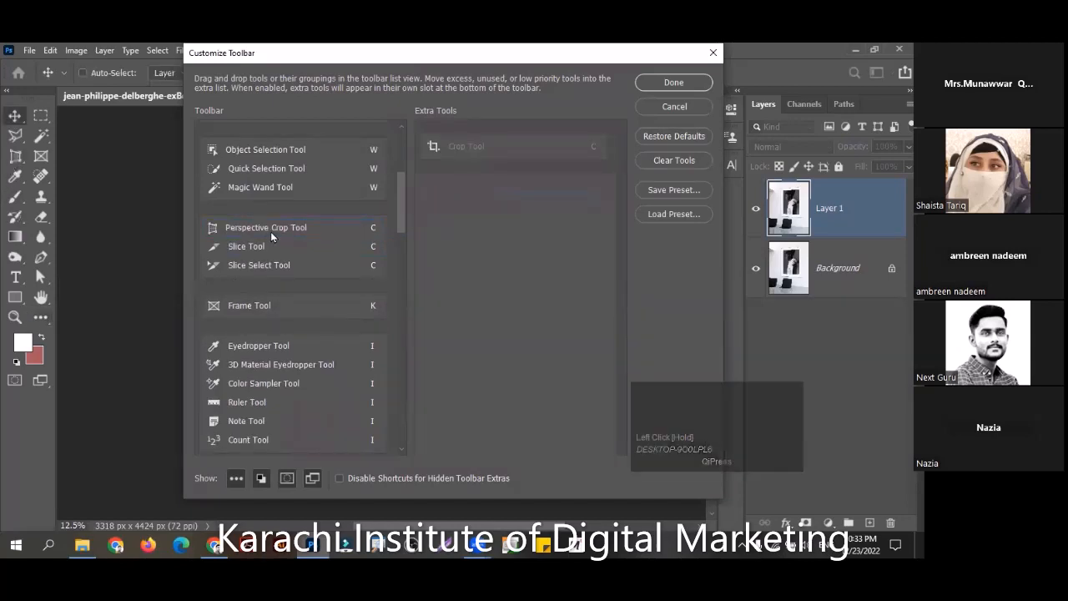
left_click_drag(271, 231, 492, 188)
left_click(672, 83)
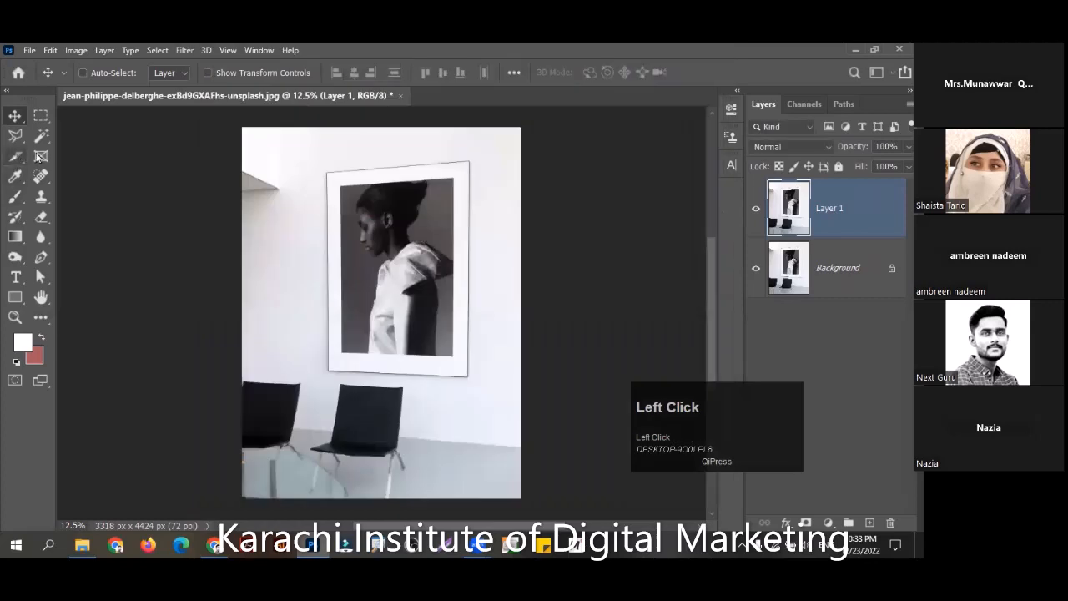
right_click(37, 156)
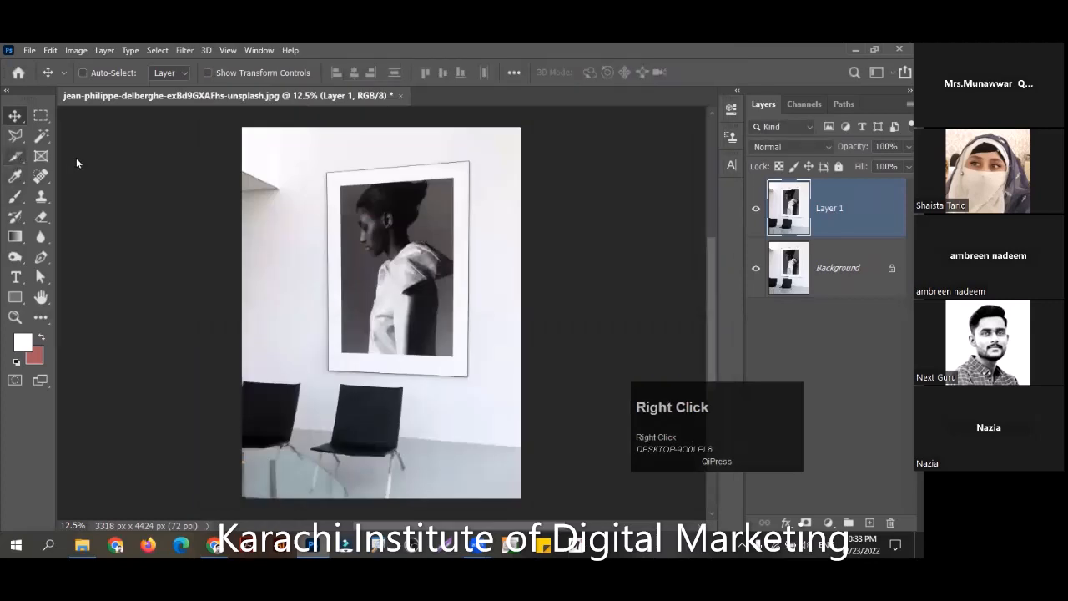
left_click(12, 161)
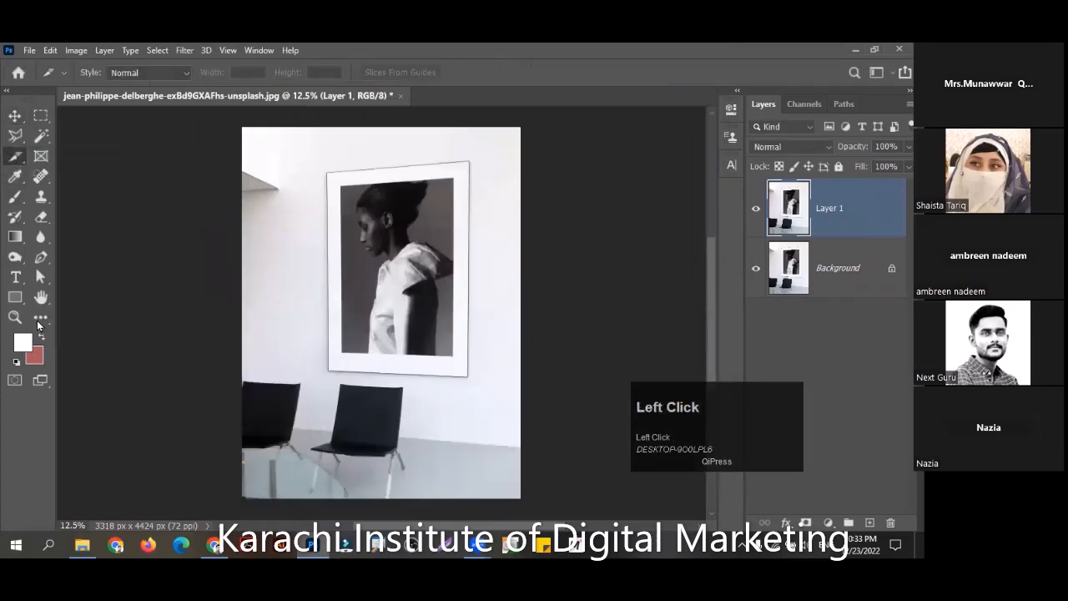
Return the Crop Tool and Perspective Crop Tool from the extra tools to the slice tools' group in the toolbar
right_click(40, 321)
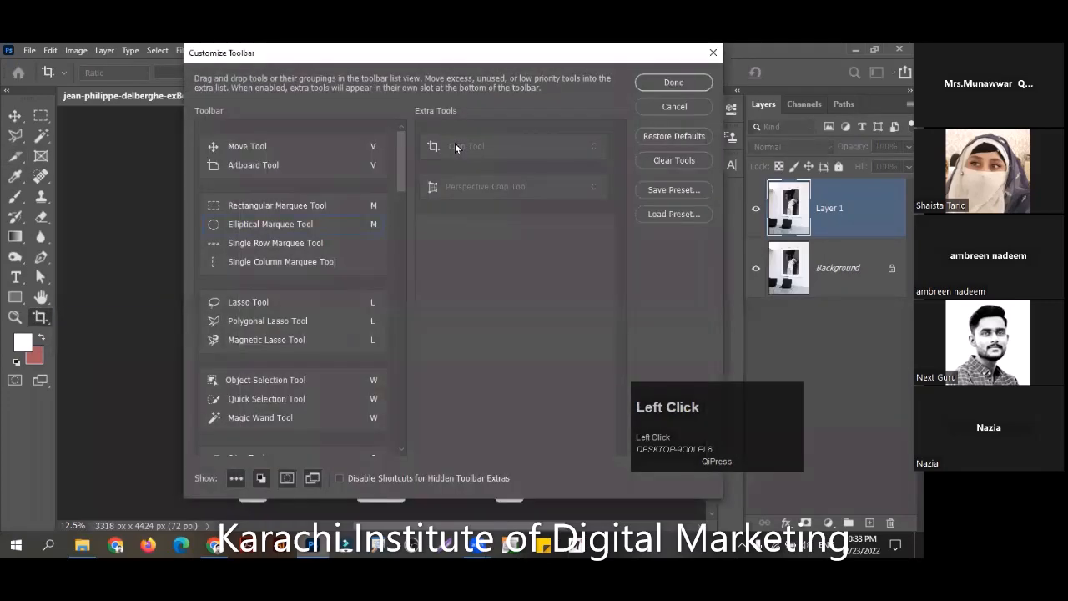
left_click_drag(455, 144, 507, 173)
scroll(279, 303, "down", 3)
left_click_drag(277, 302, 277, 302)
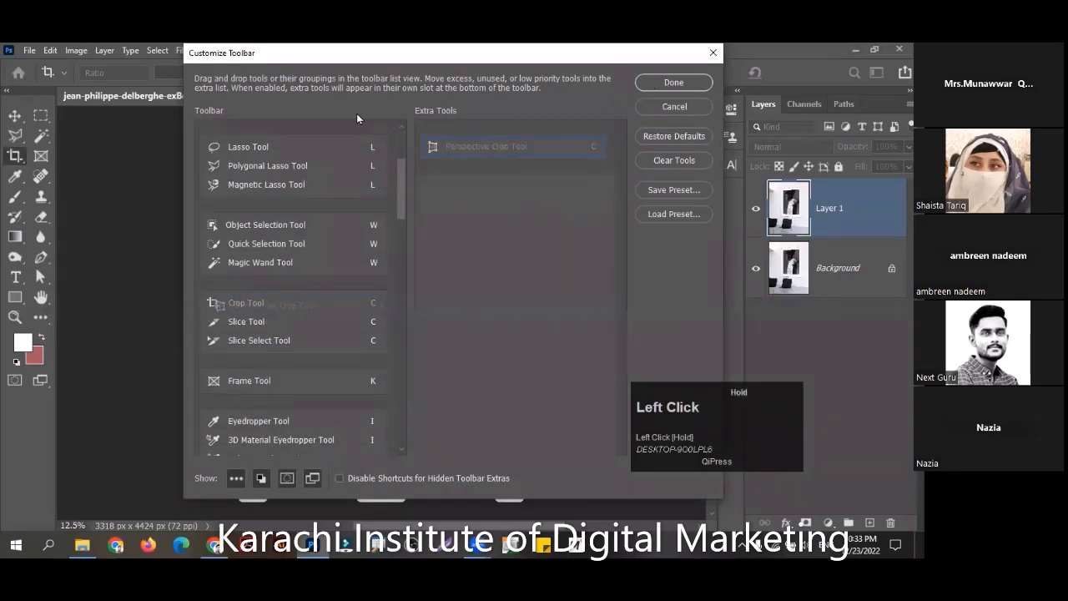
left_click(674, 82)
Look over the saved and built-in workspaces and the workspace management options
left_click(265, 52)
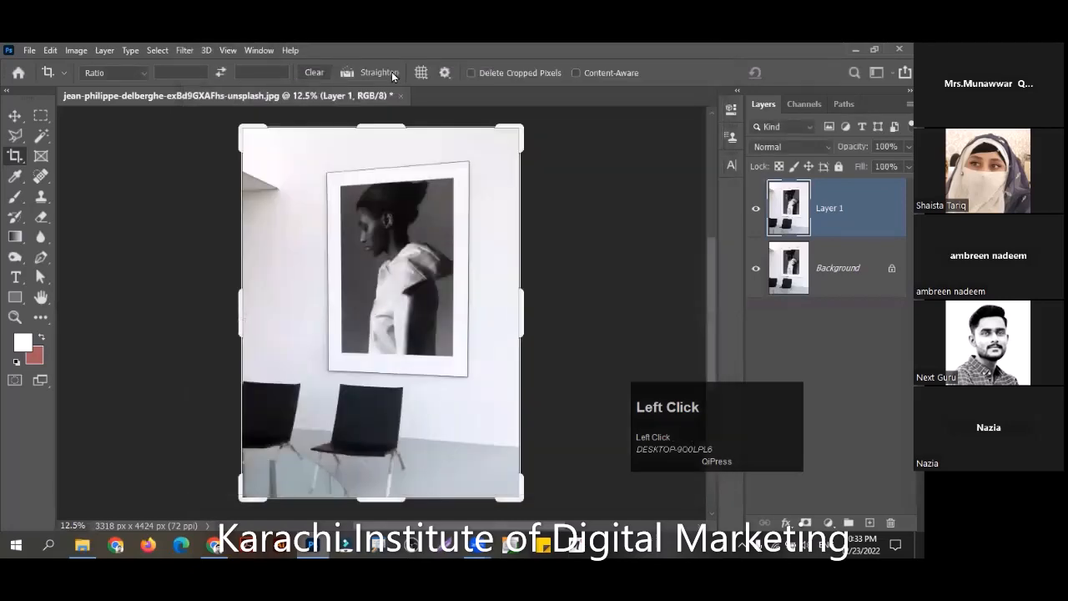
mouse_move(480, 76)
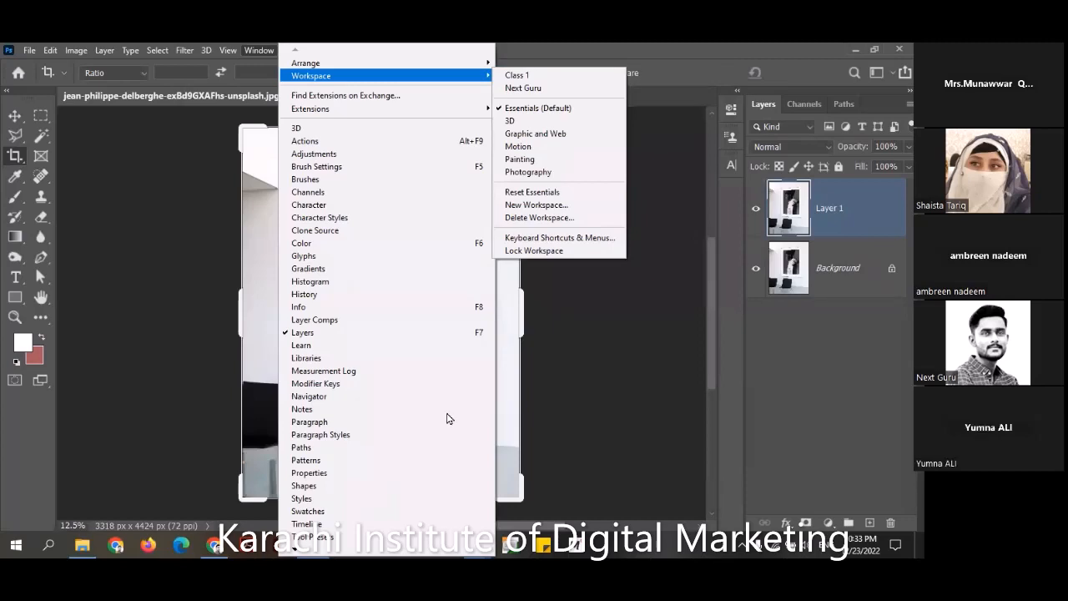
key("Escape")
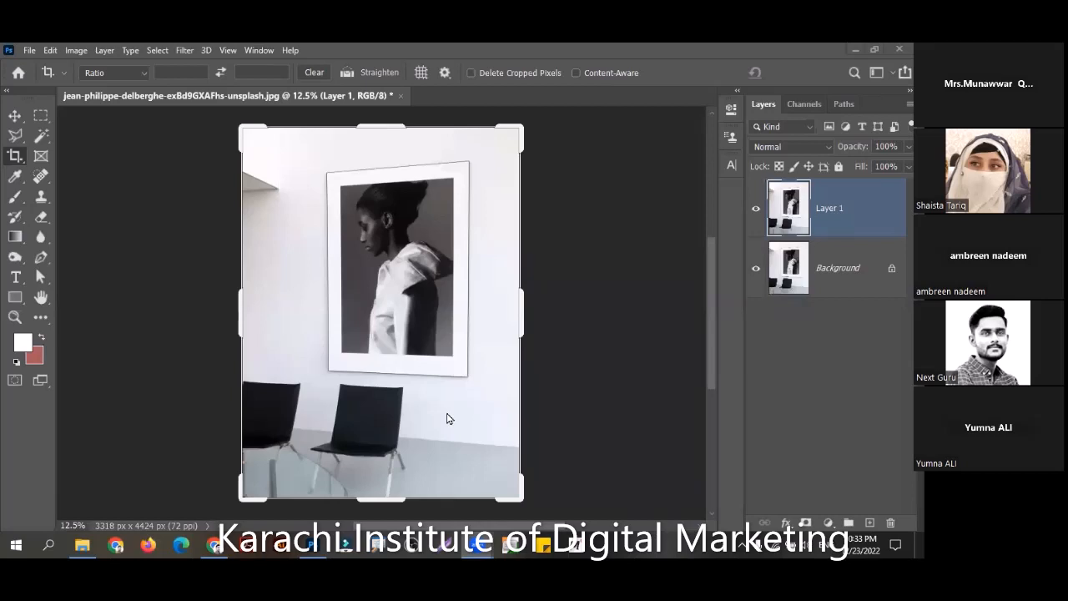
left_click(447, 418)
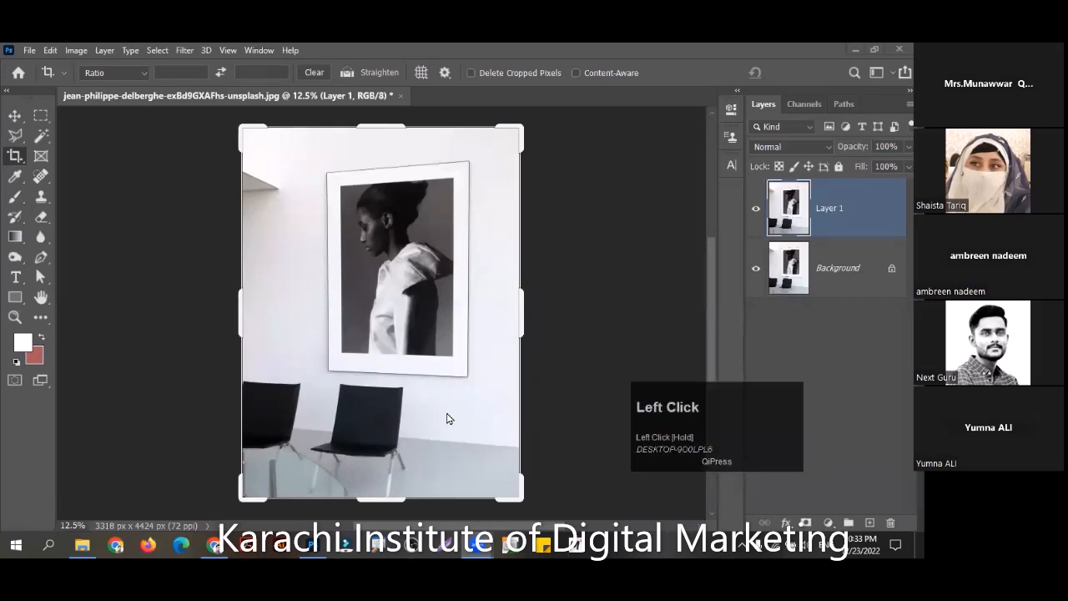
scroll(447, 418, "down", 1)
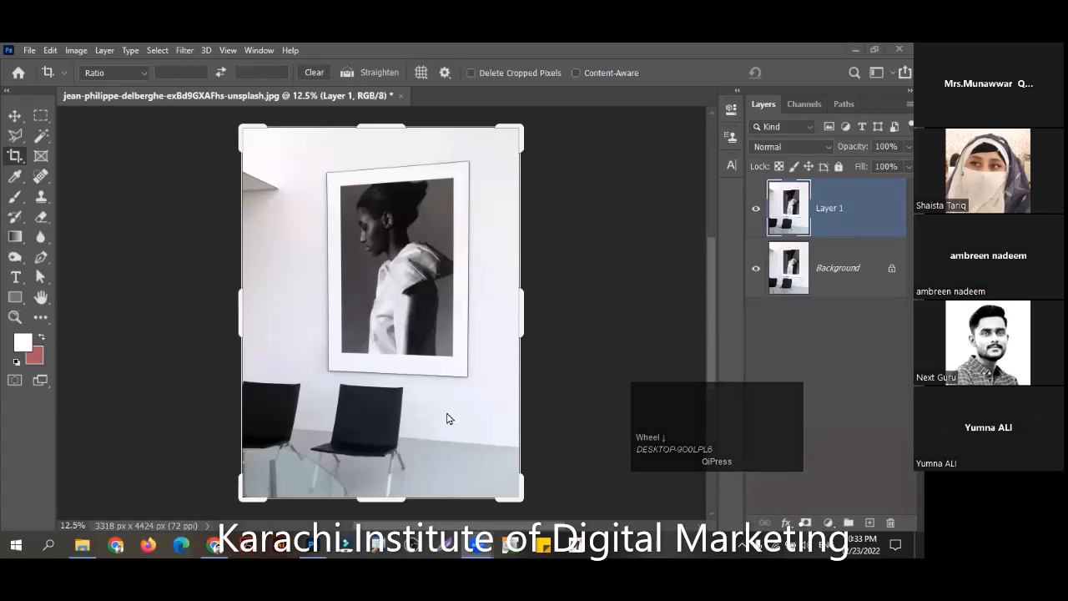
left_click(447, 418)
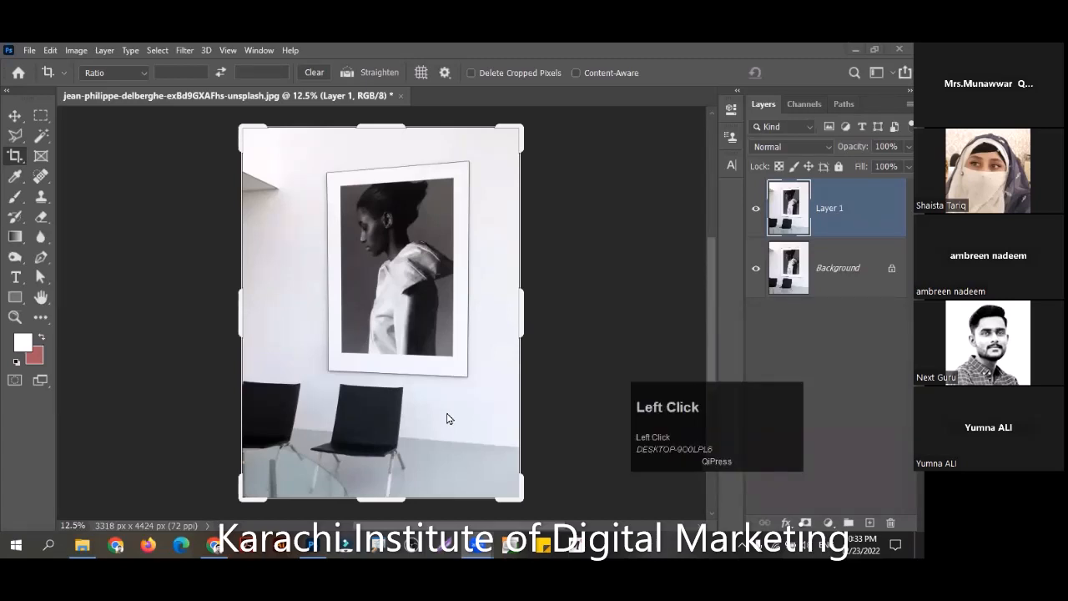
scroll(446, 418, "down", 1)
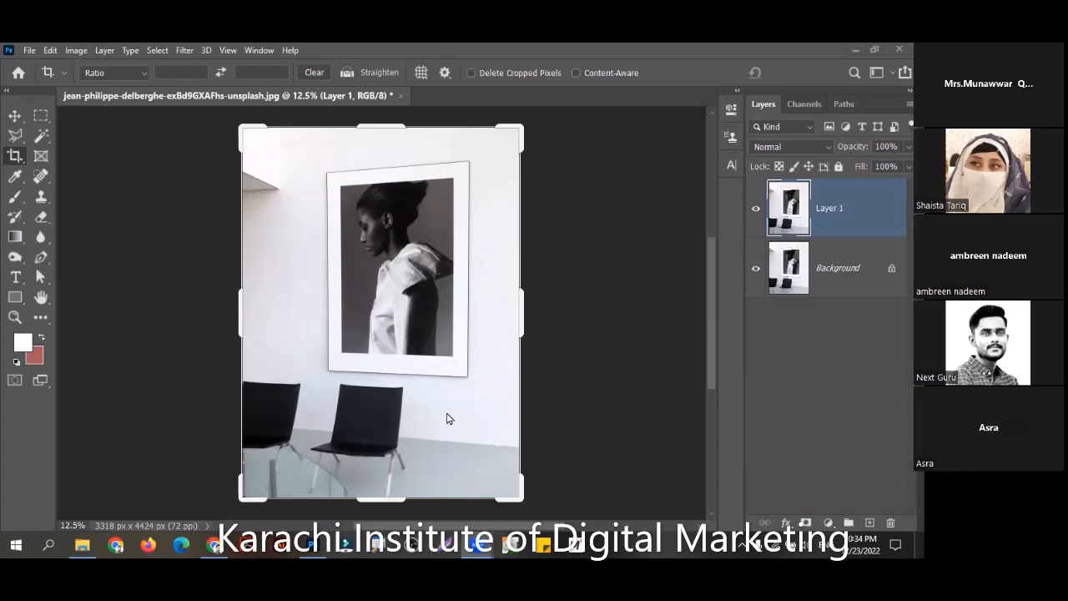
left_click(446, 419)
left_click(446, 418)
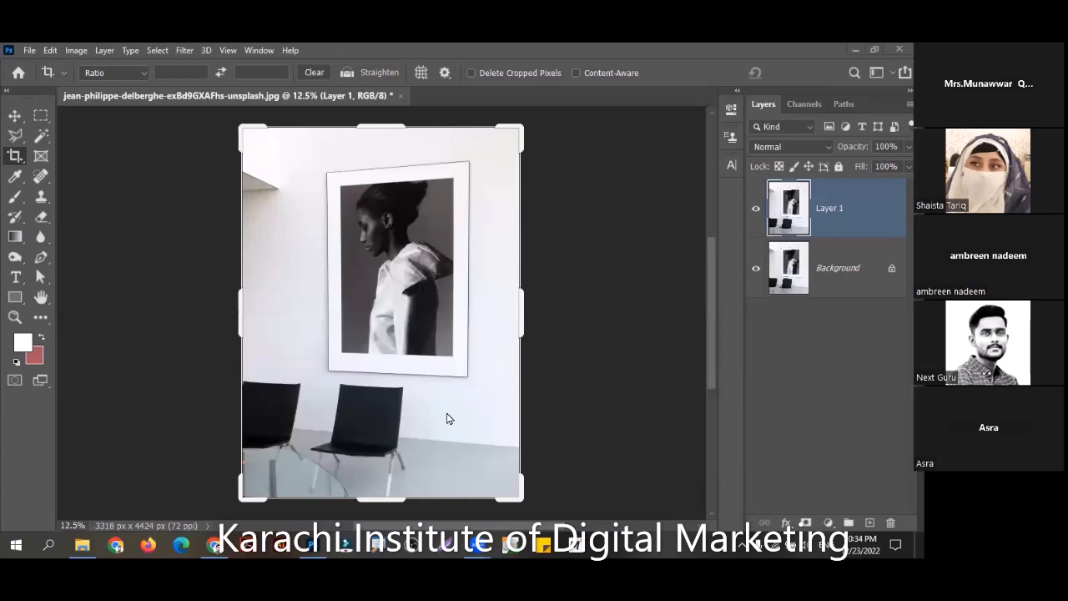
left_click(446, 418)
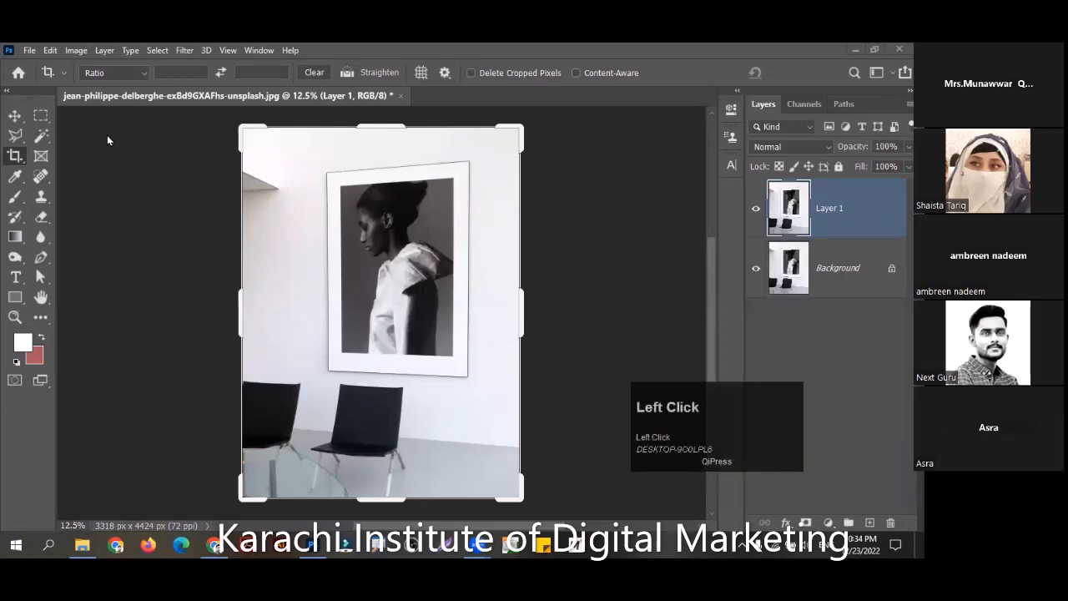
Outline the framed portrait on Layer 1 as a four-cornered selection with the Polygonal Lasso Tool
left_click(826, 265)
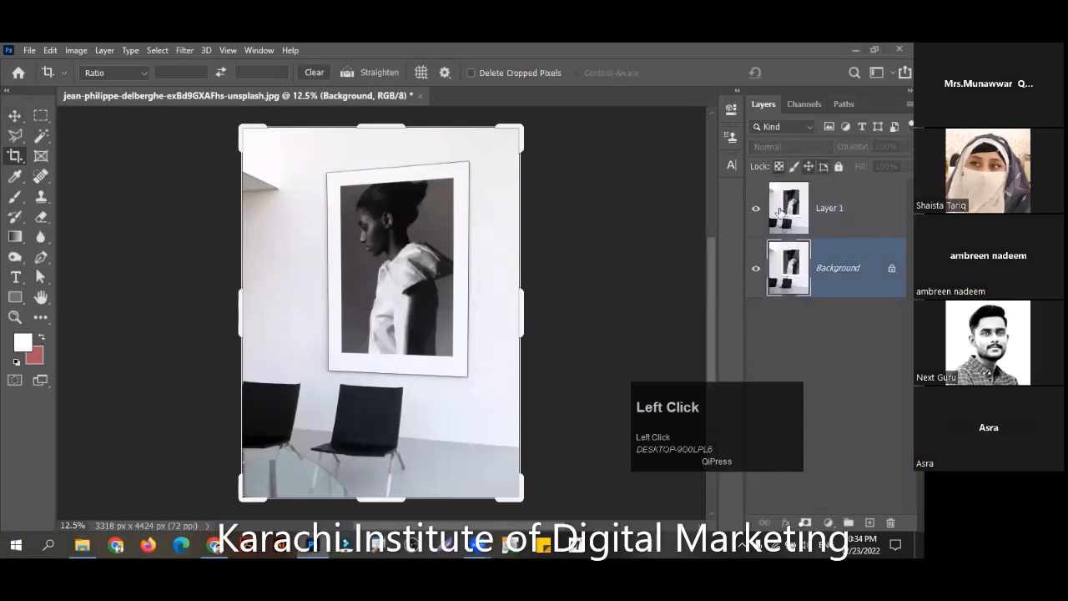
left_click(781, 212)
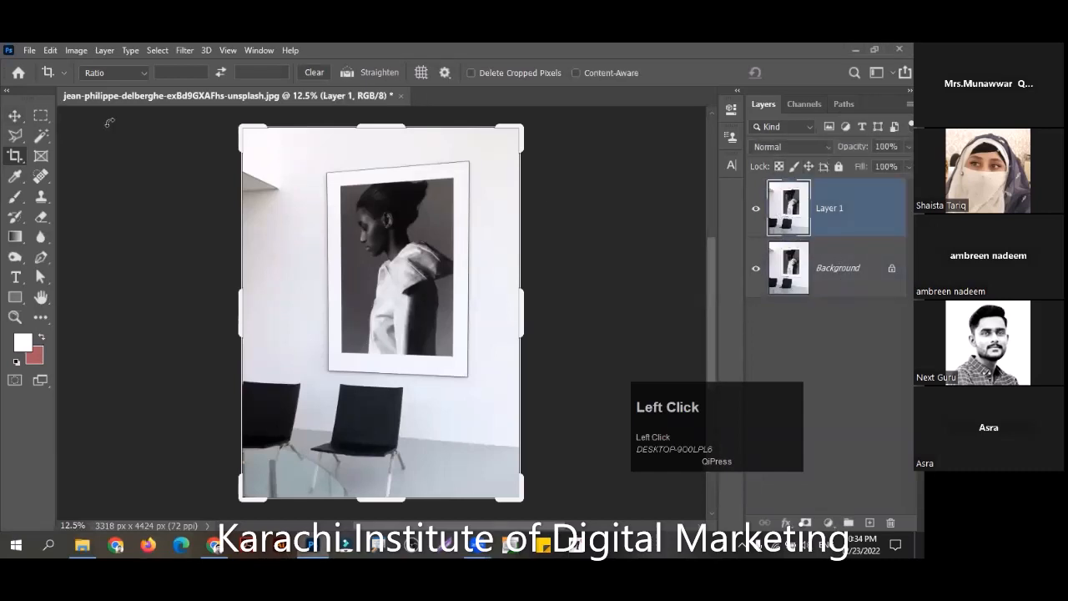
left_click(15, 136)
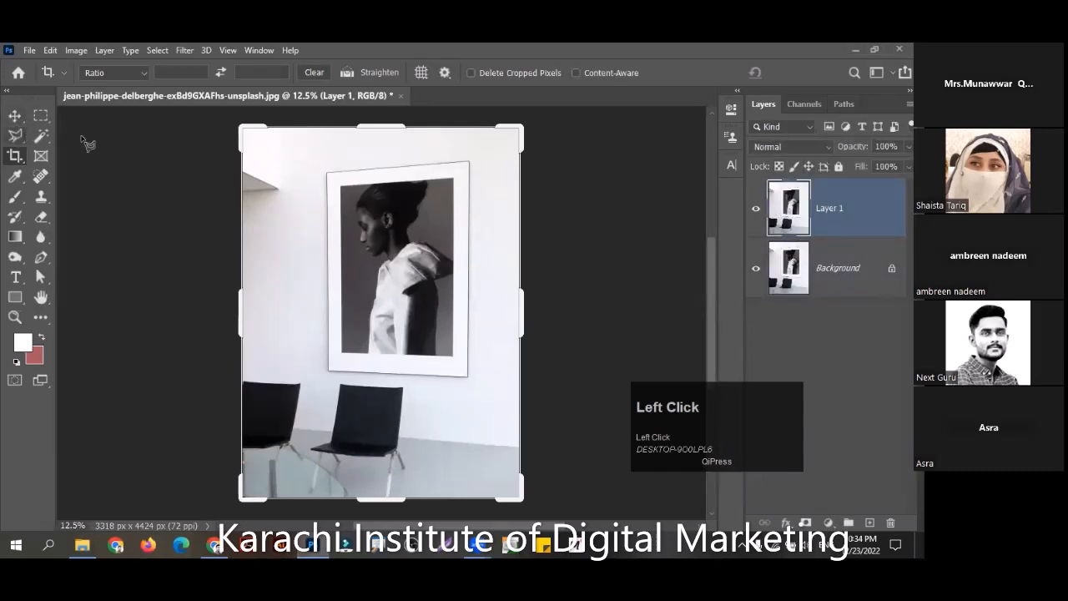
left_click(338, 186)
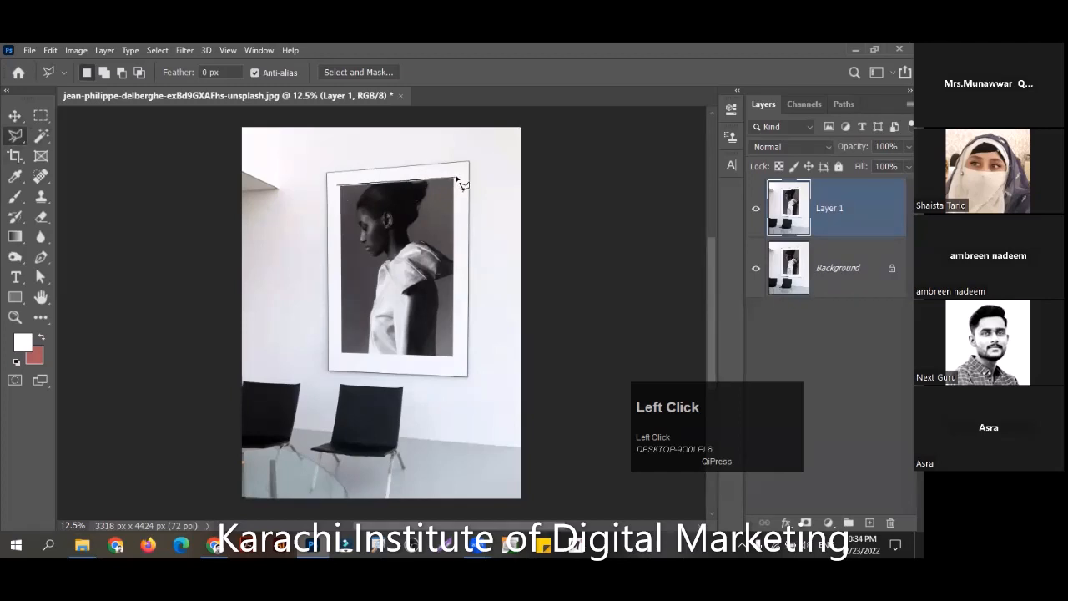
left_click(453, 357)
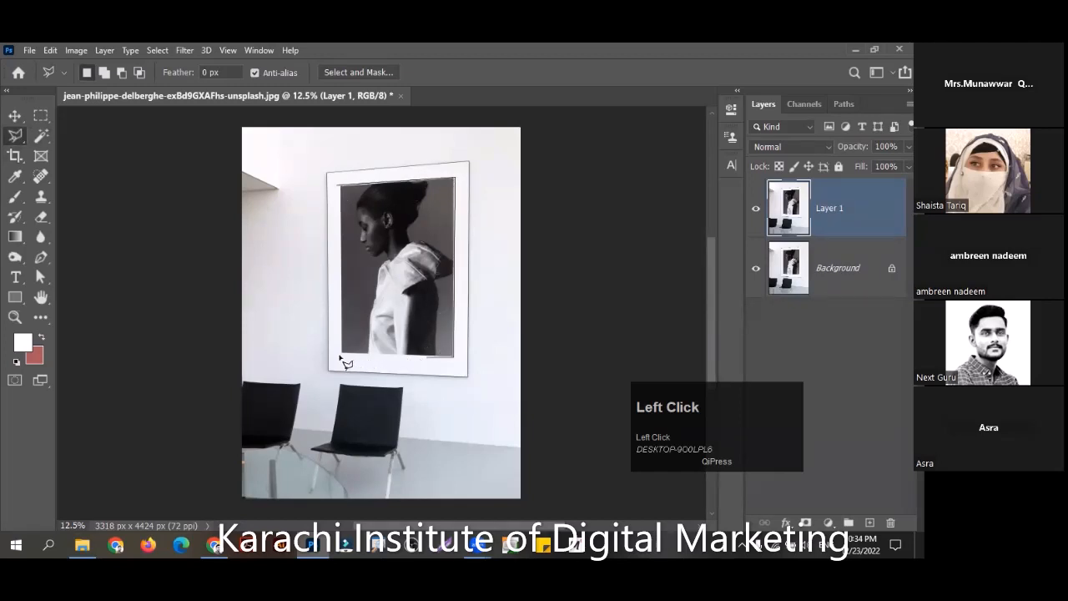
left_click(340, 357)
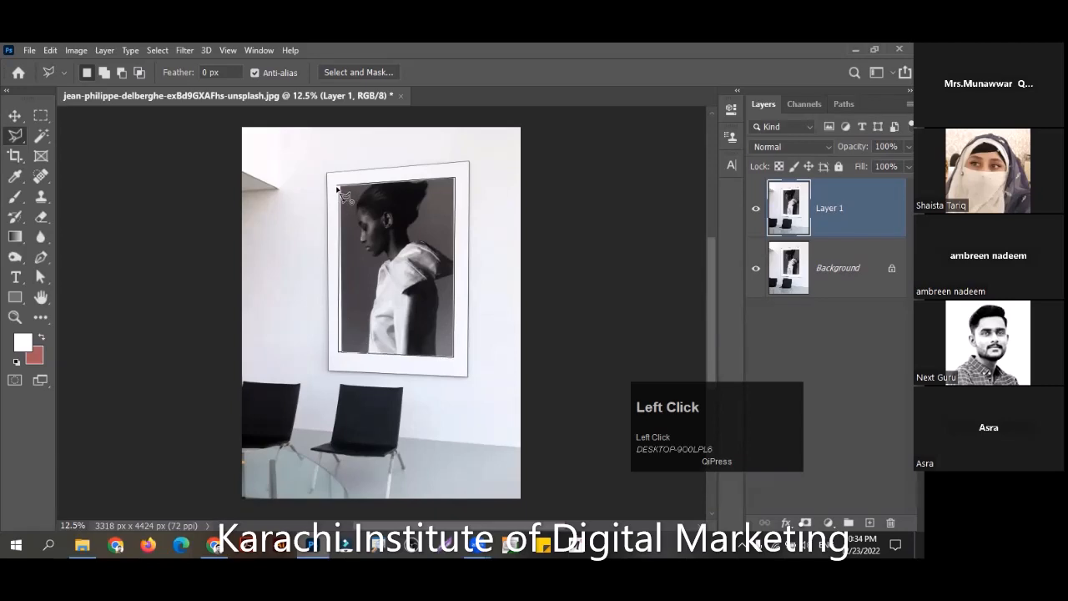
Hide the Background layer and invert the portrait selection so it covers the surroundings
left_click(762, 260)
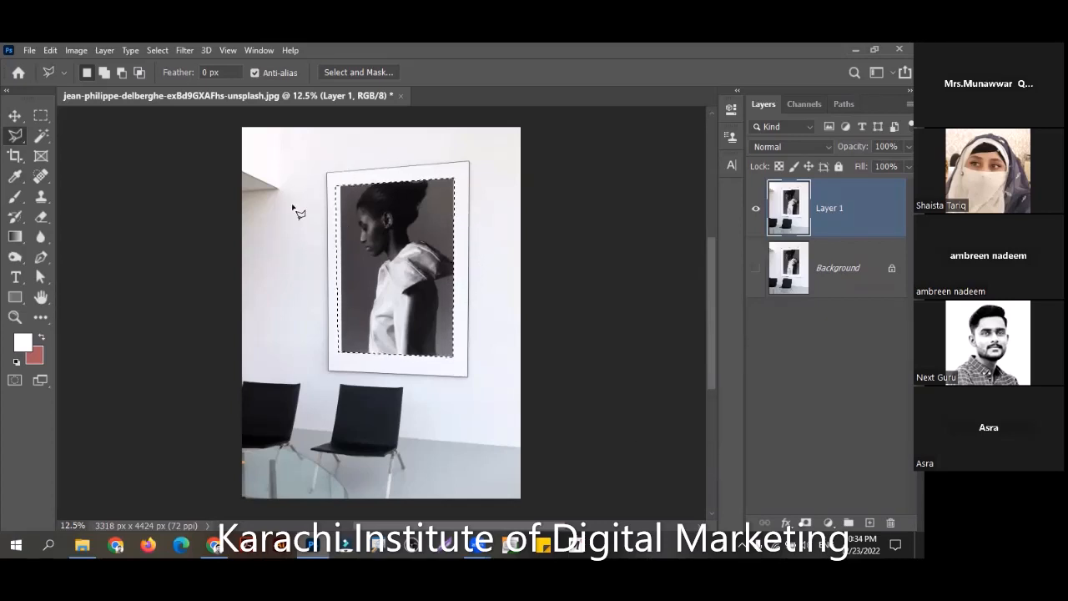
left_click(157, 50)
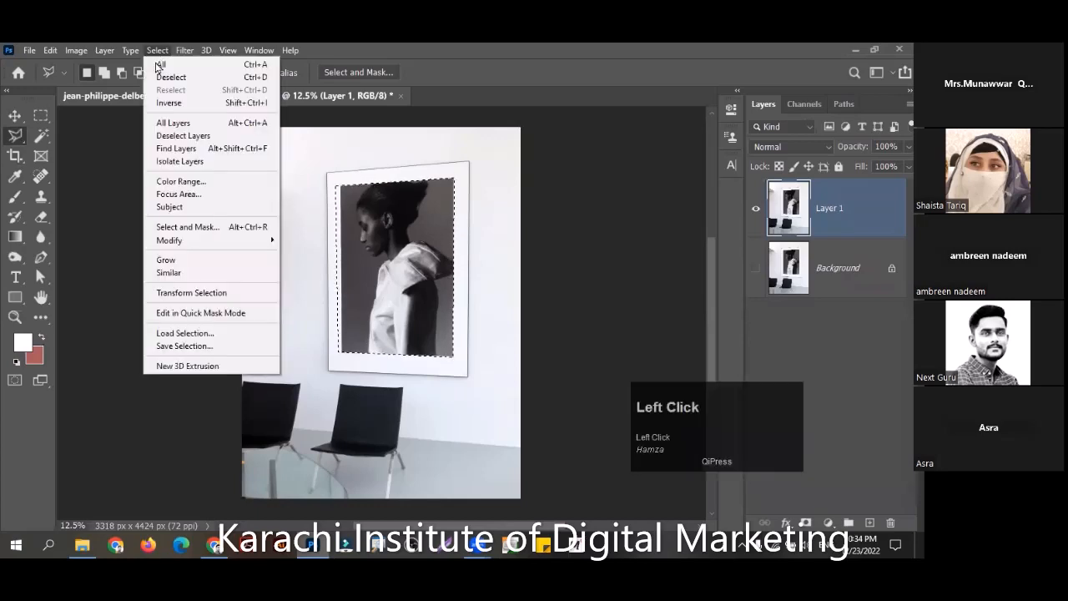
left_click(197, 106)
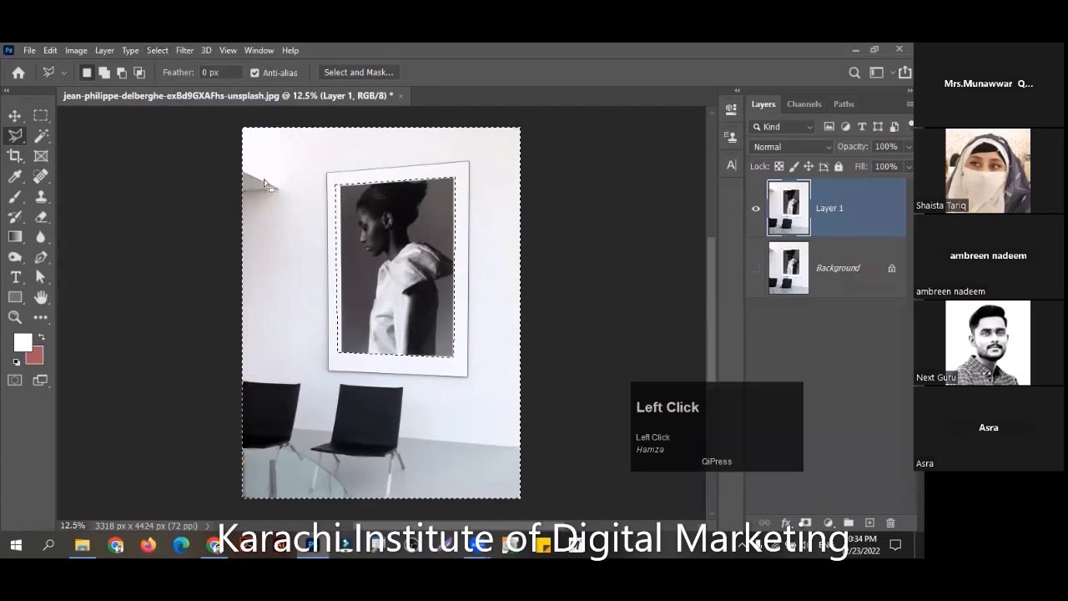
Delete the surroundings of the portrait from Layer 1 and undo the deletion
key("BackSpace")
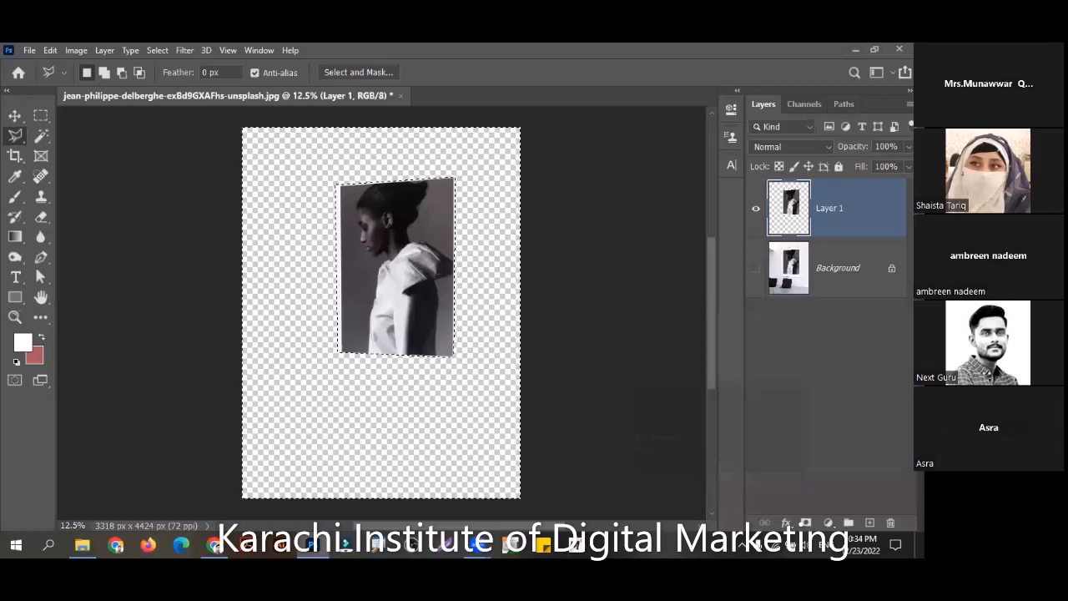
key("ctrl+z")
Magnify the inverted selection and mark the area beside the framed portrait with a red freehand loop
key("alt+z")
mouse_move(319, 216)
left_mouse_down()
mouse_move(327, 219)
mouse_move(300, 191)
left_mouse_up()
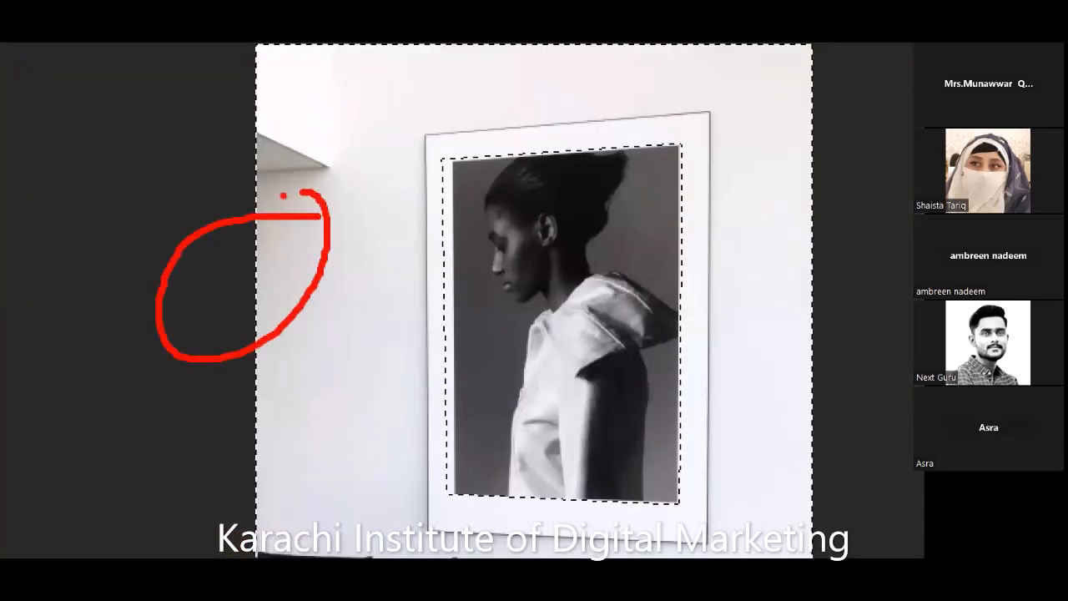
key("alt+z")
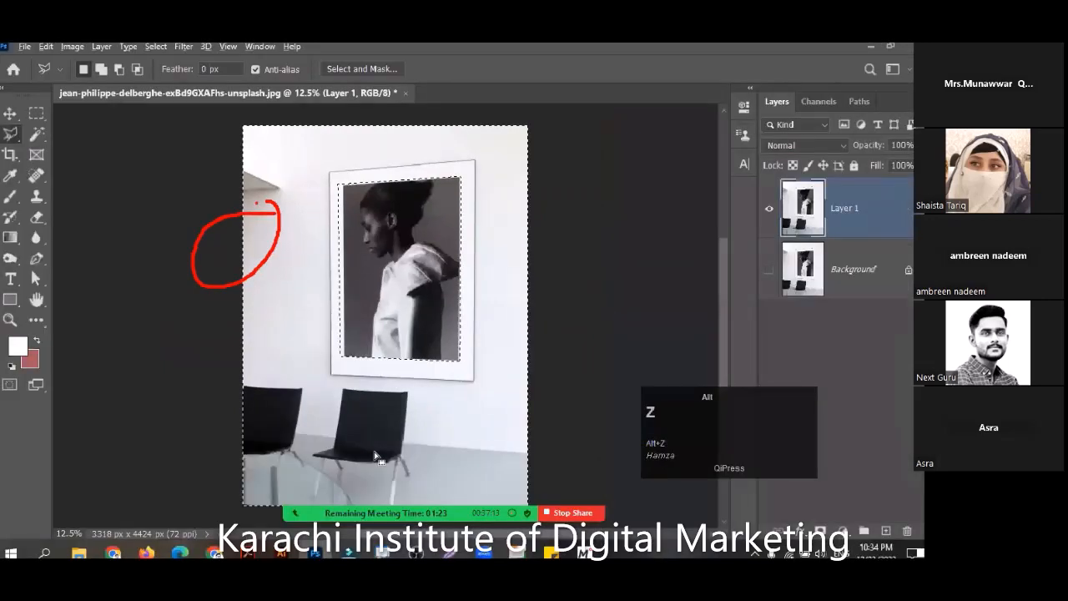
Bring up the workspace options once more with the portrait document in view
left_click(374, 456)
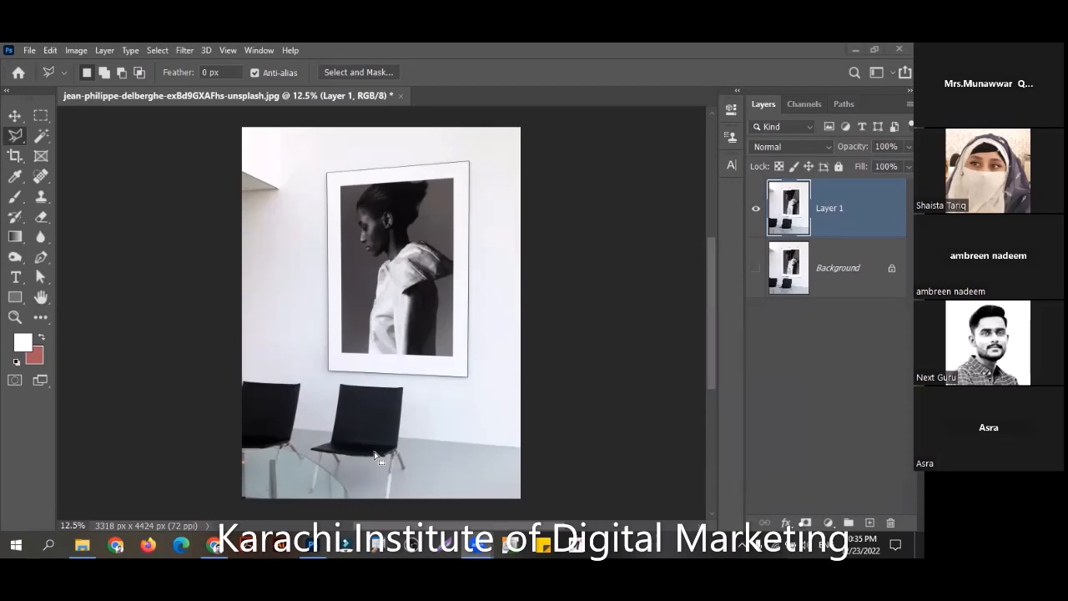
left_click(256, 50)
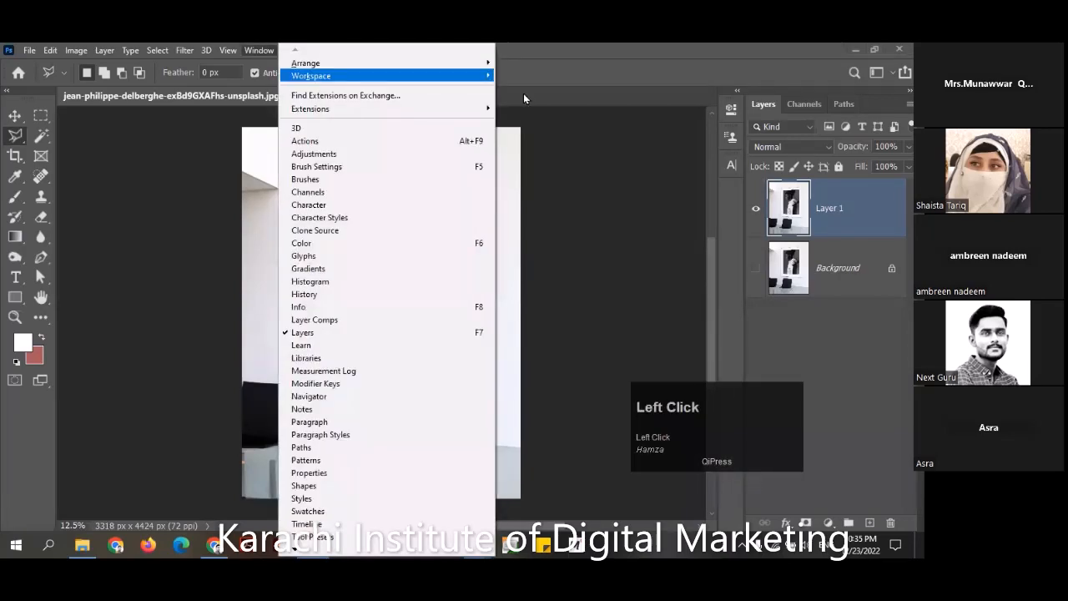
mouse_move(384, 75)
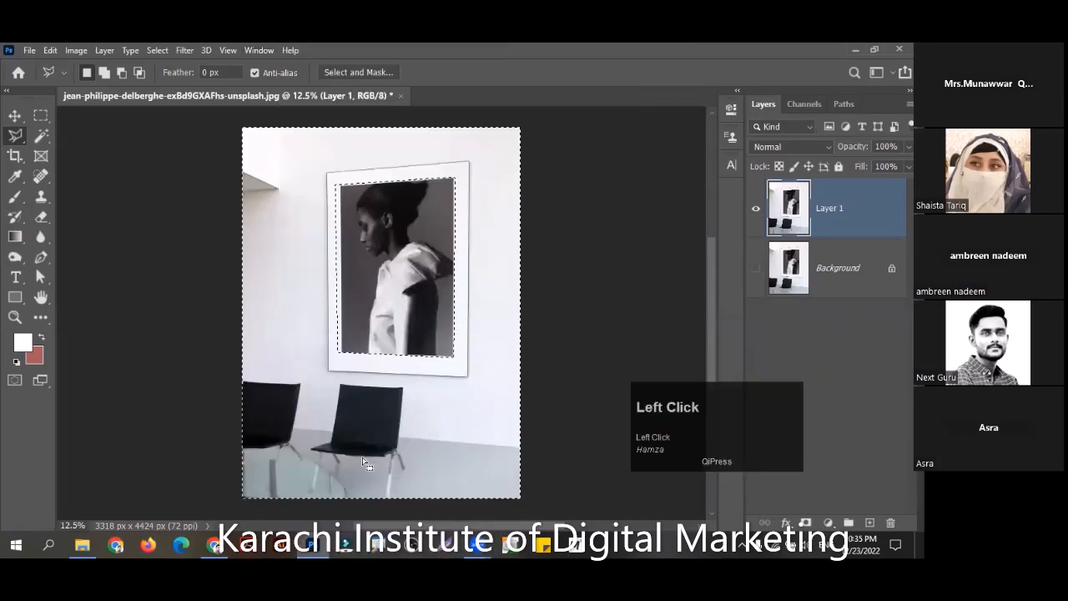
Deselect the active selection around the framed portrait on Layer 1
left_click(365, 464)
left_click(366, 464)
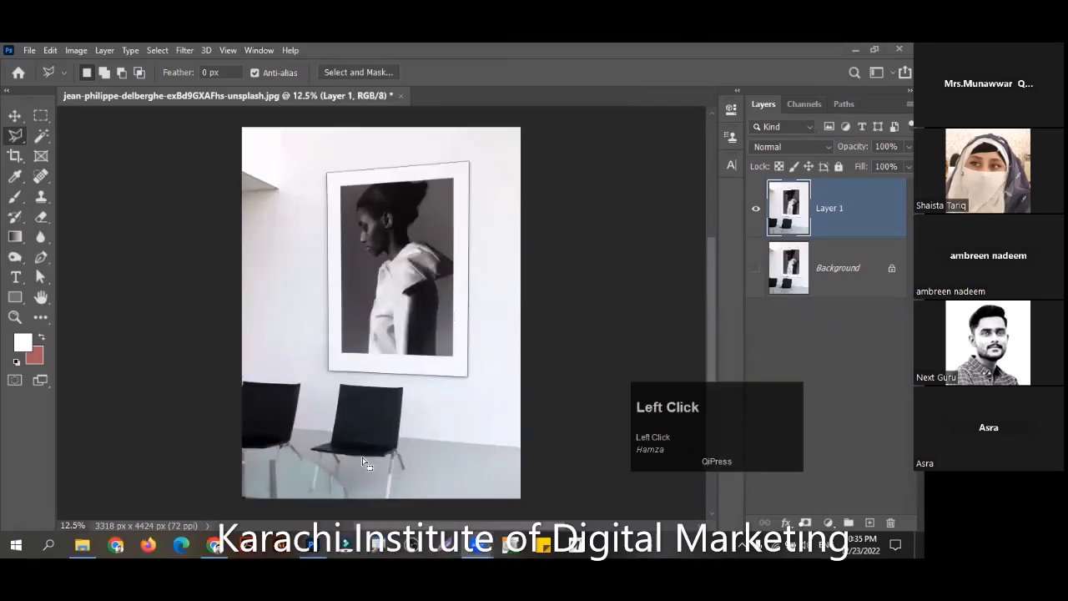
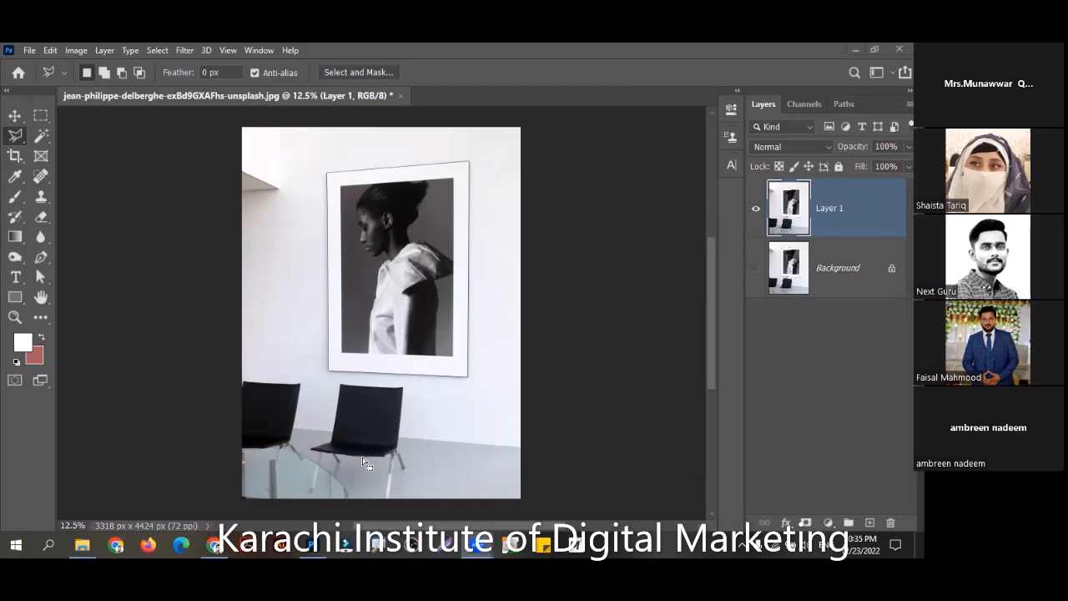
left_click(365, 464)
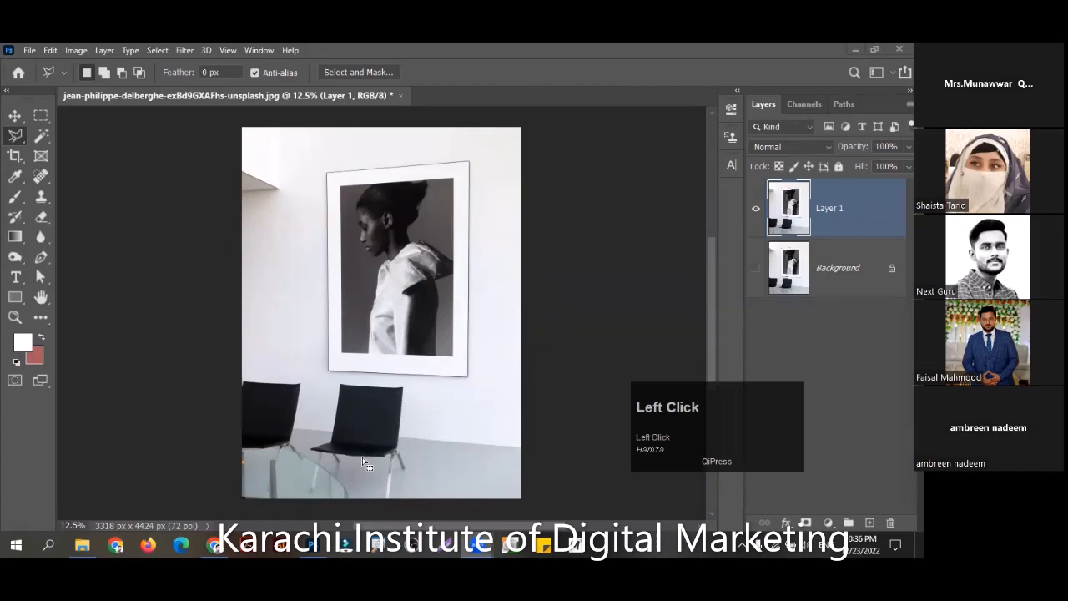
left_click(365, 464)
left_click(364, 464)
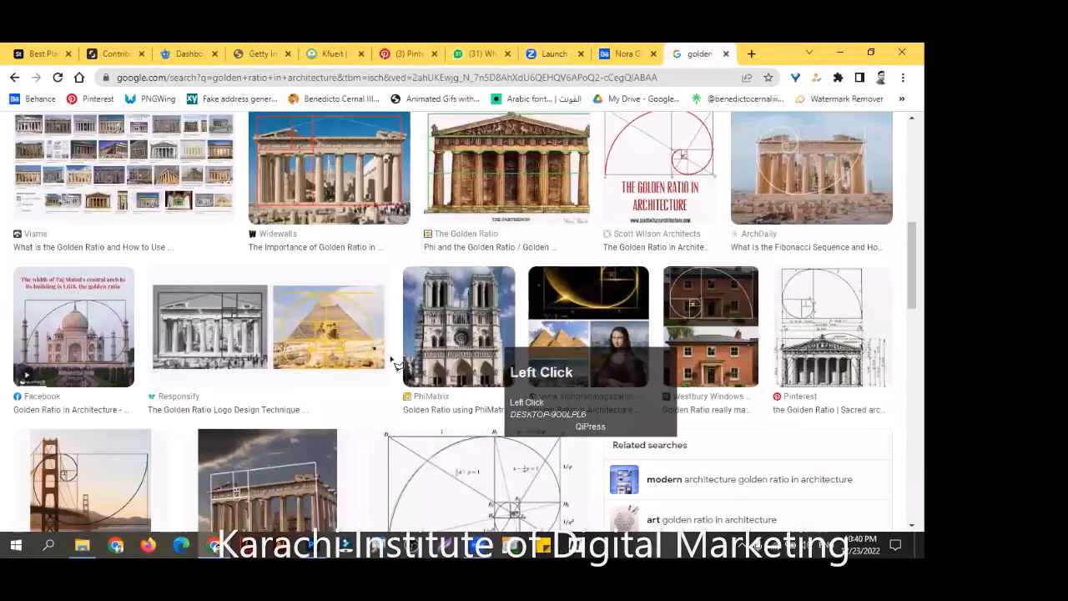
key("ctrl+d")
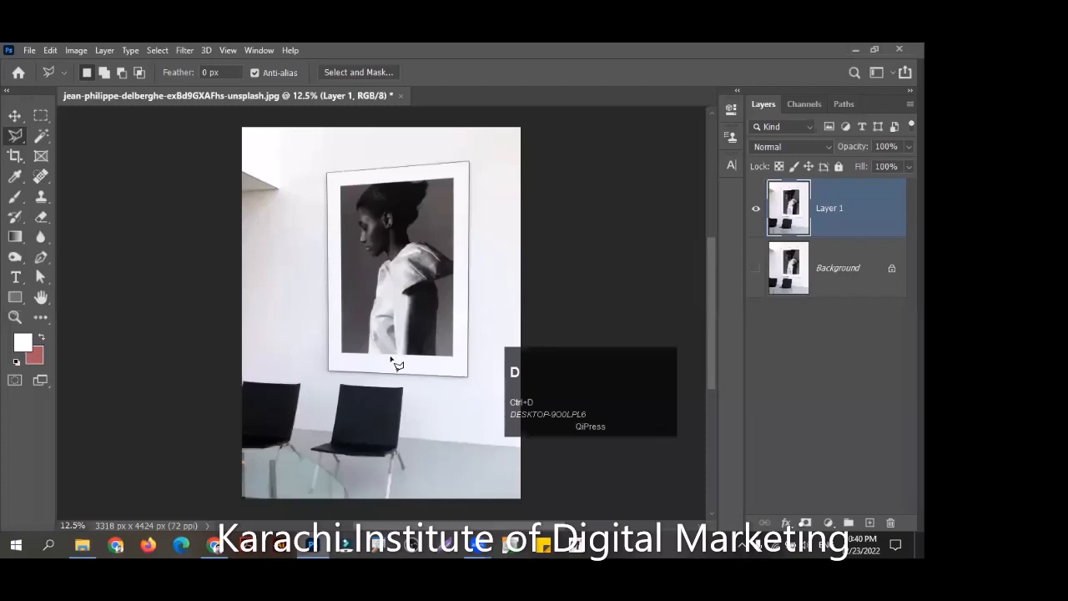
left_click(390, 359)
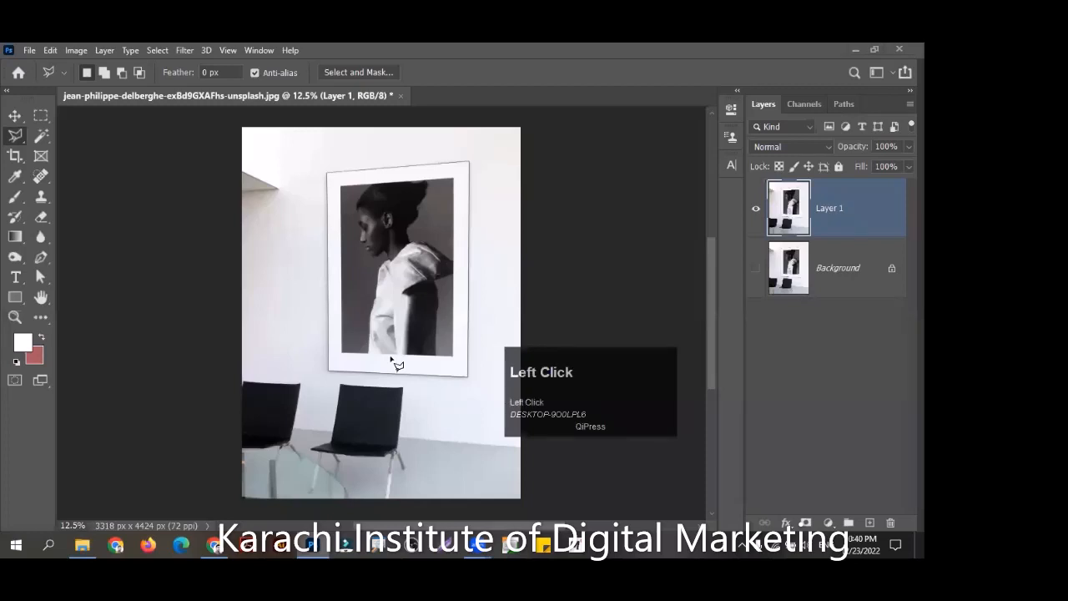
left_click(521, 117)
key("ctrl+0")
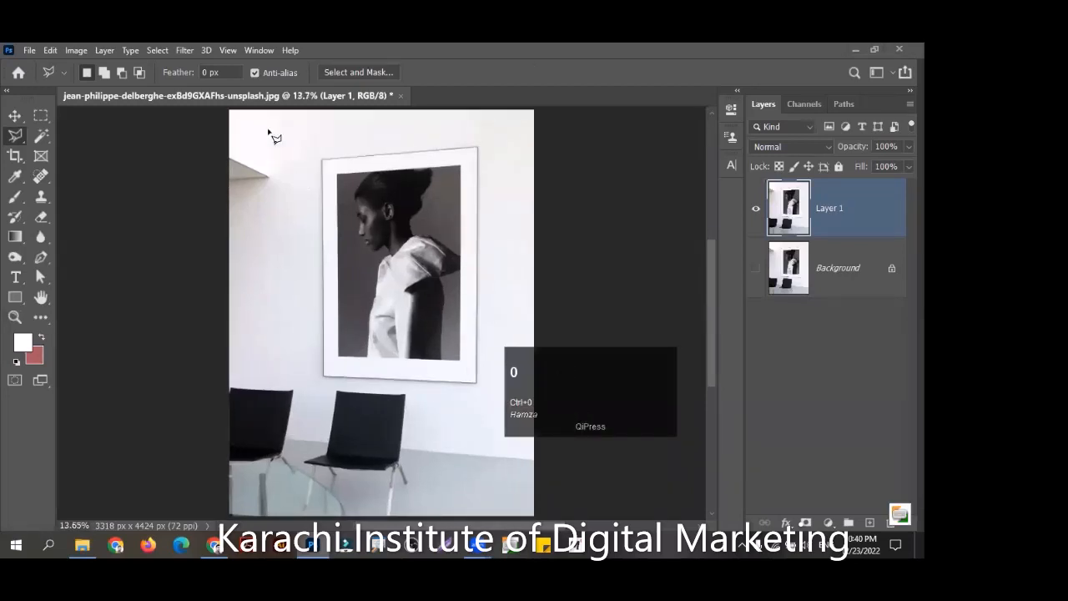
left_click(259, 50)
mouse_move(460, 76)
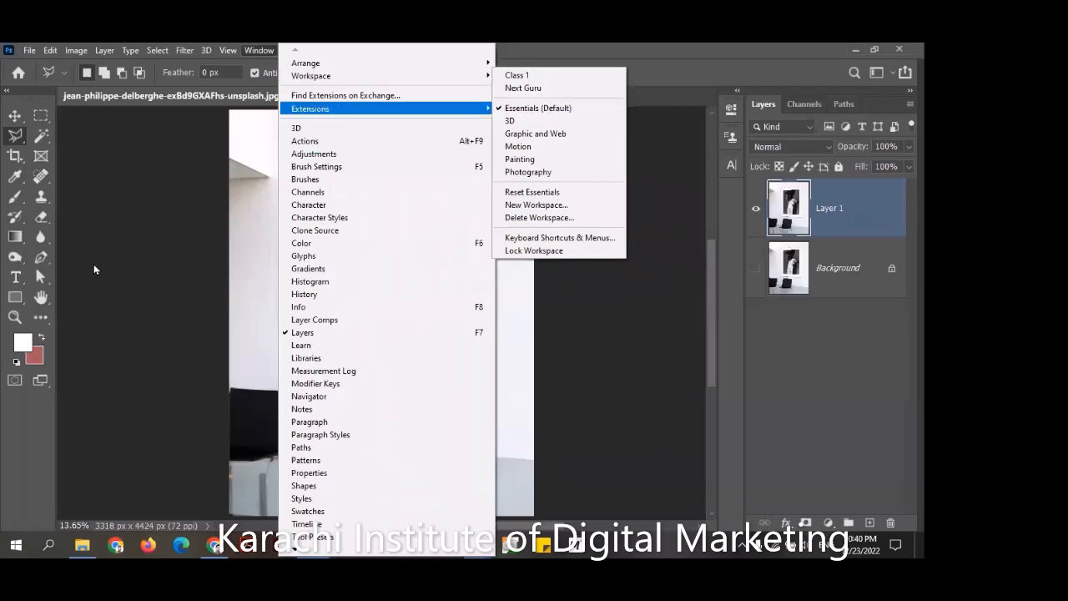
right_click(40, 317)
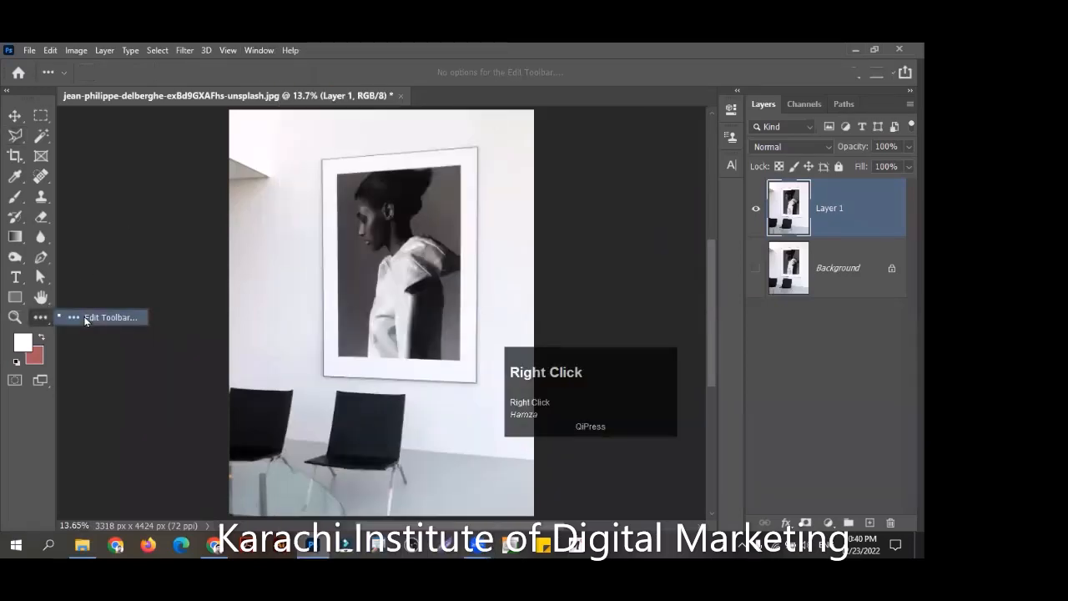
left_click(50, 50)
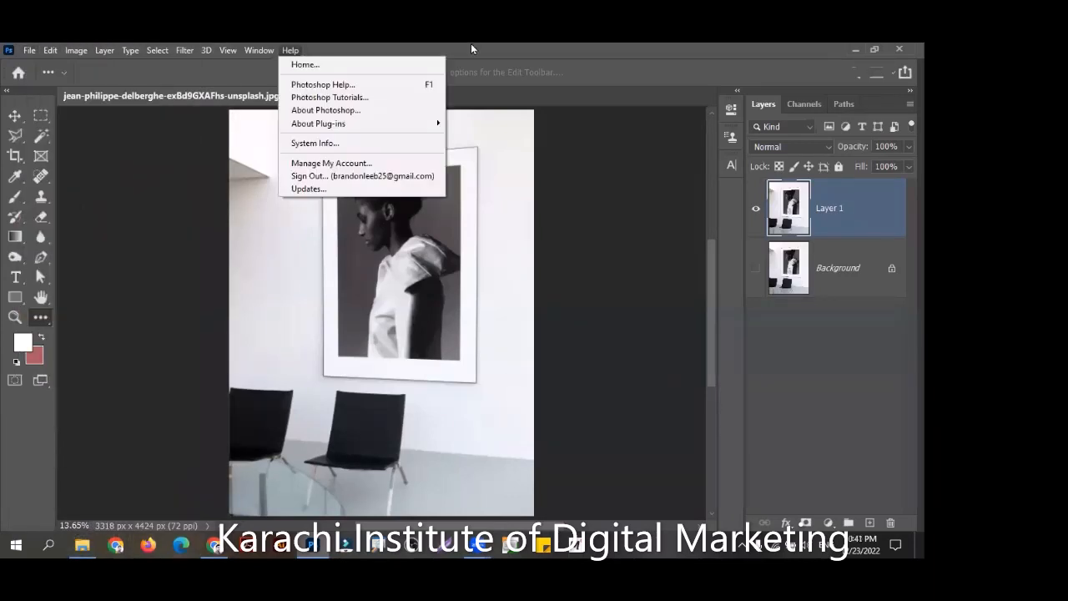
left_click(471, 48)
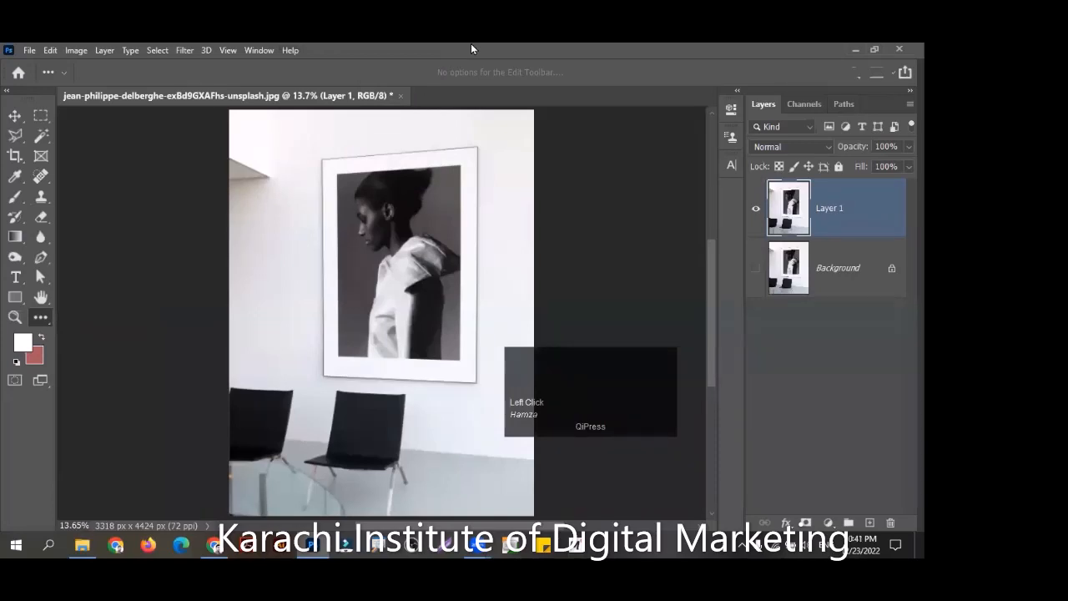
key("v")
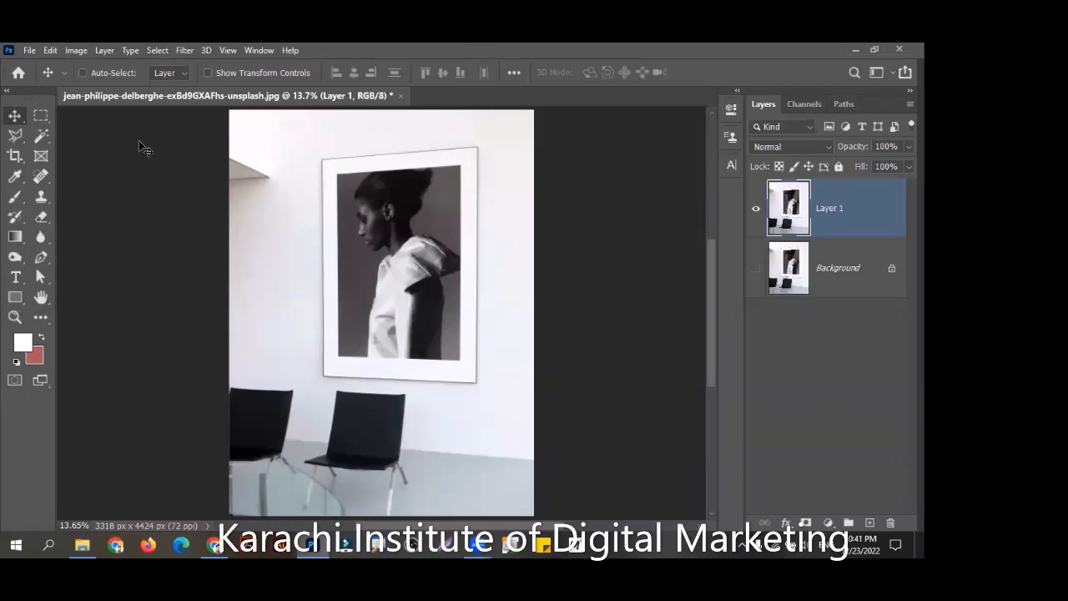
left_click(46, 50)
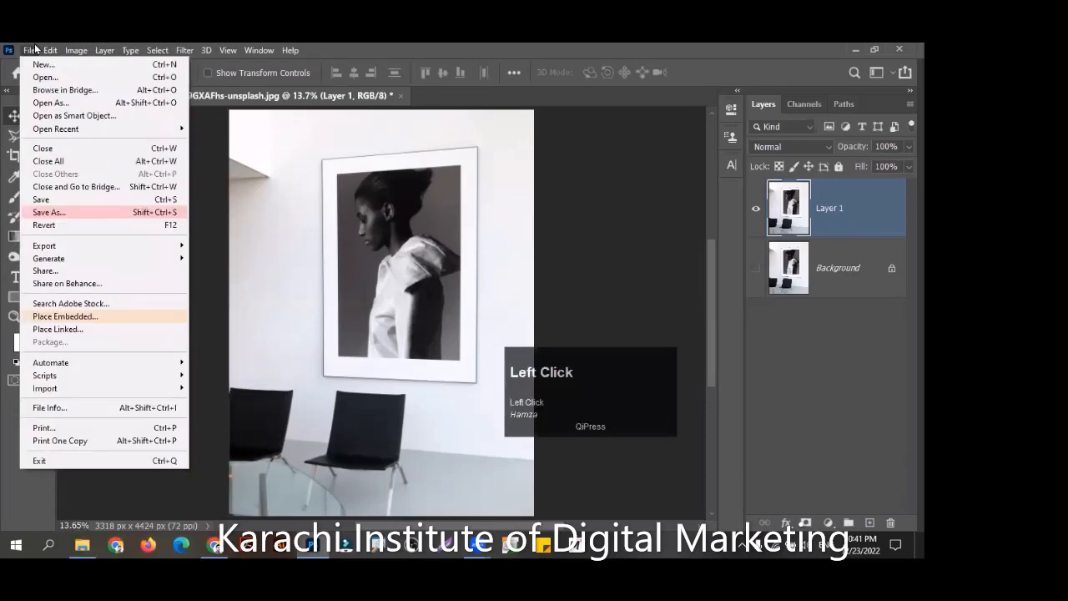
left_click(35, 50)
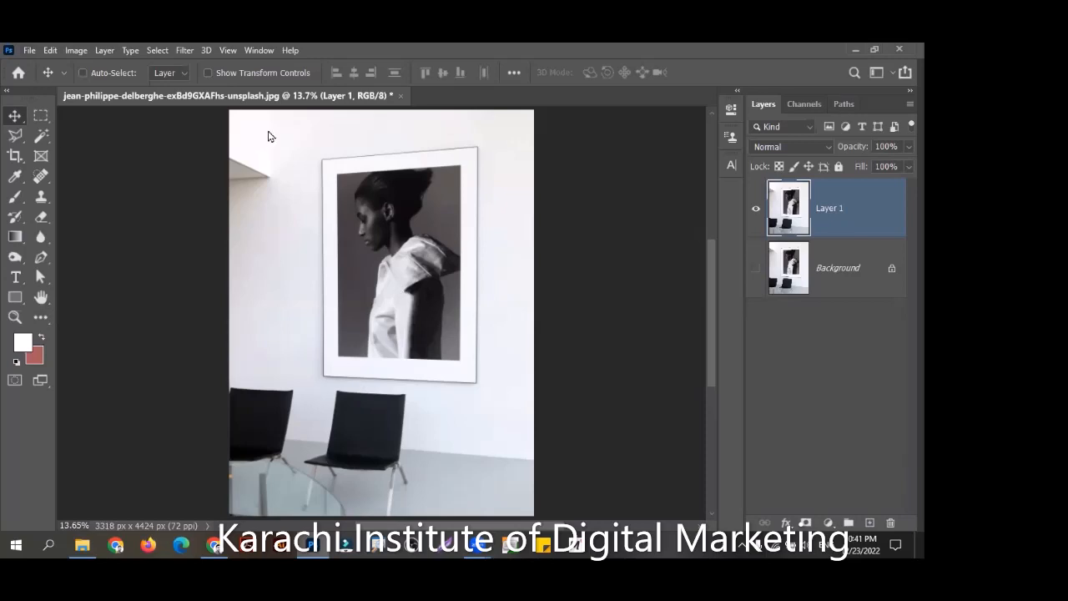
Close the framed-portrait photo without saving and look through the images in the Siyaas Graphic Design (Batch 1) folder in File Explorer
left_click(400, 96)
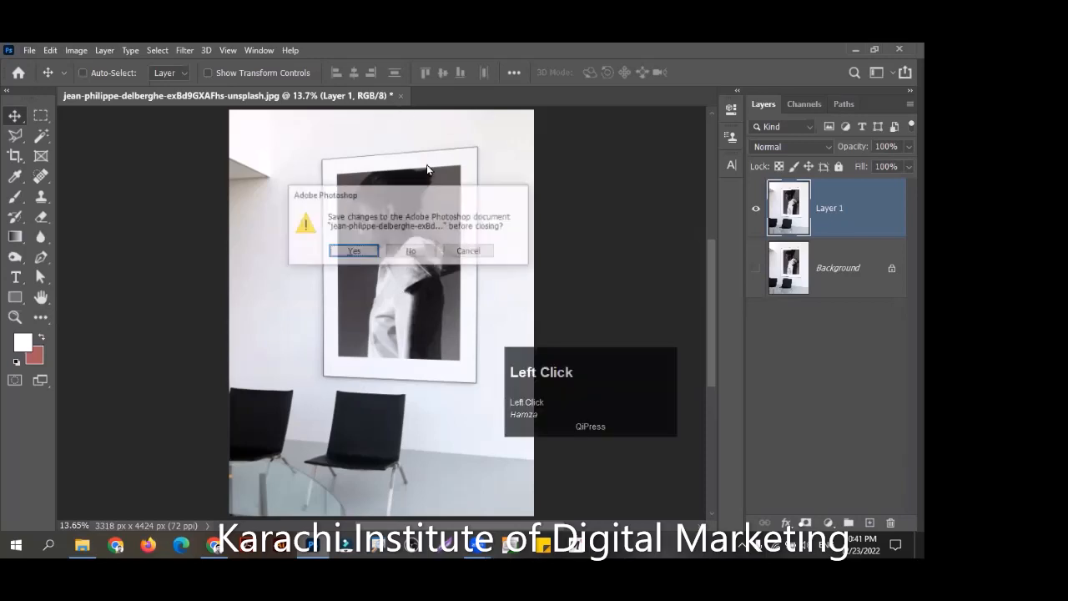
left_click(426, 249)
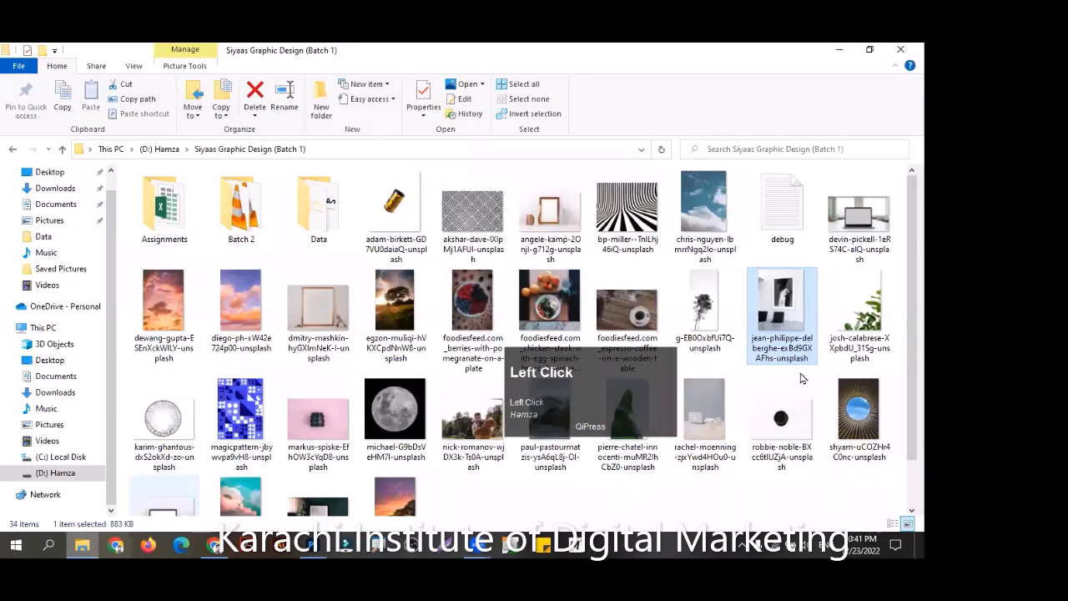
left_click_drag(911, 384, 837, 436)
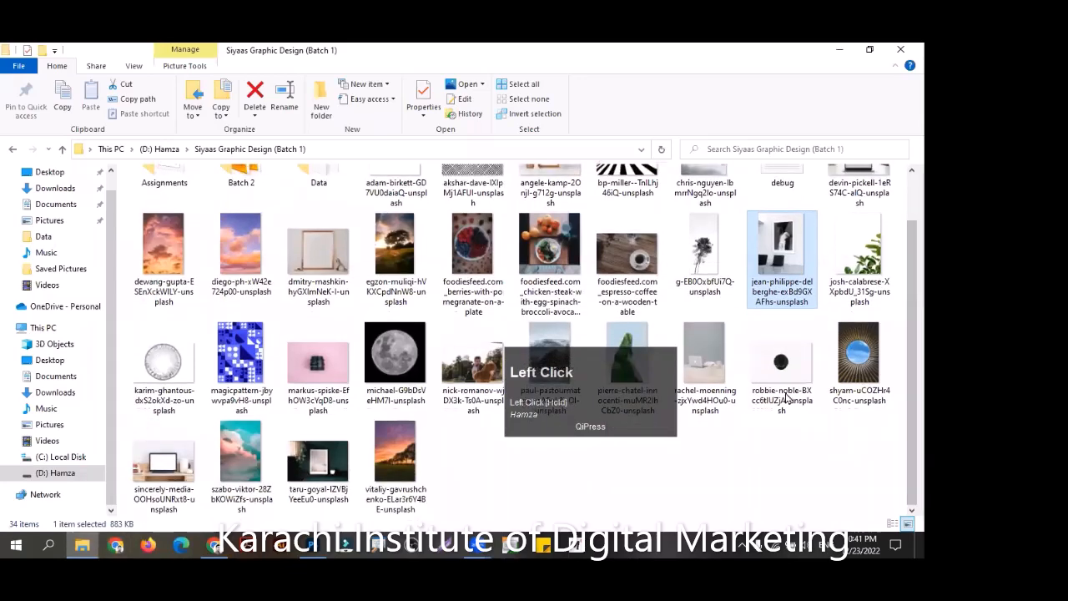
left_click(778, 379)
left_click_drag(634, 475, 683, 455)
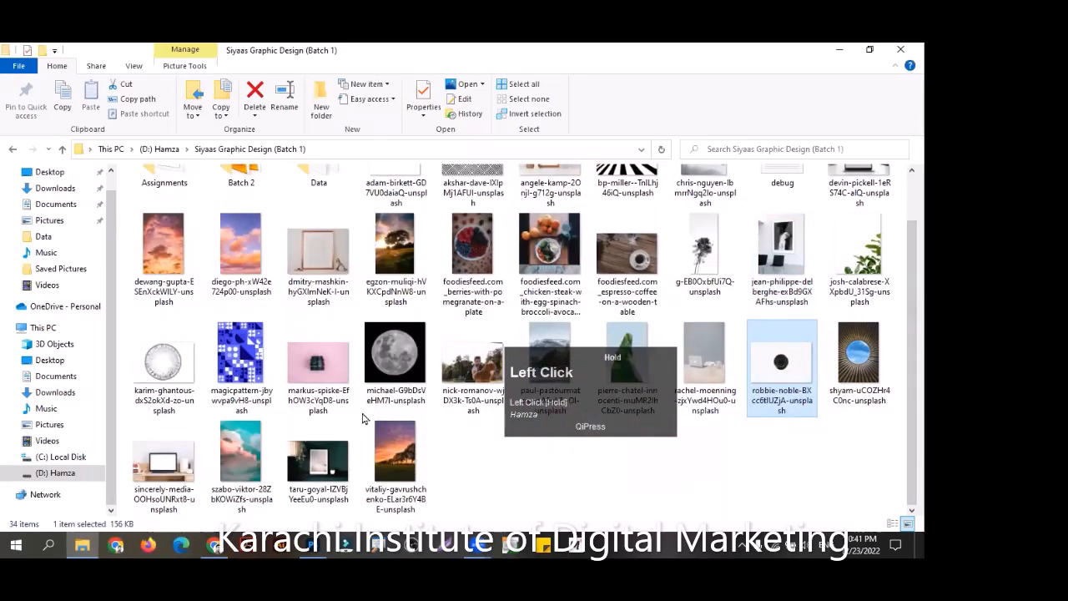
scroll(313, 405, "up", 1)
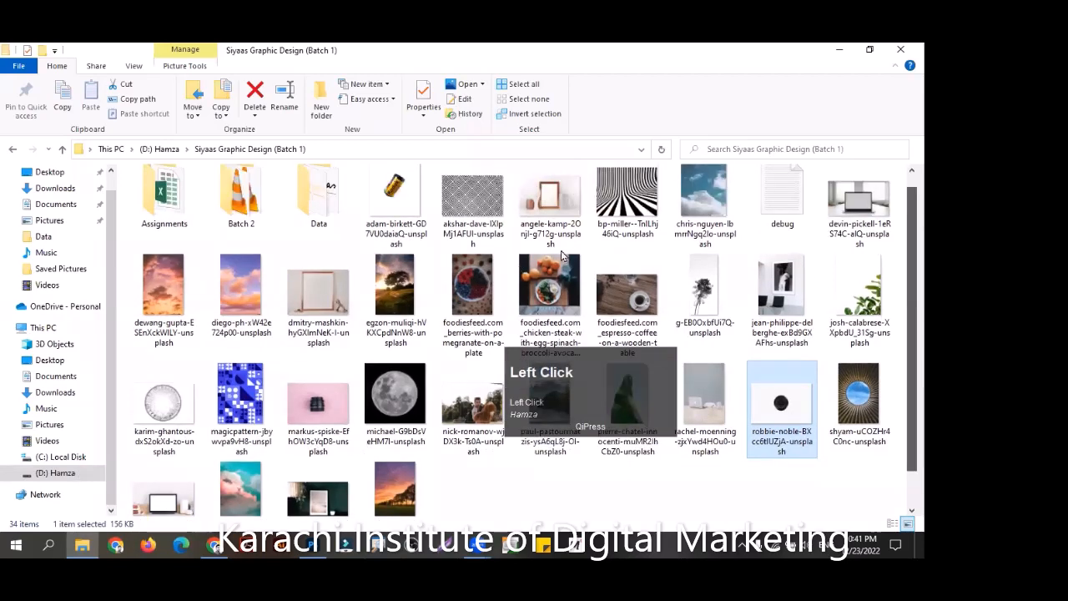
Open the Stock Images folder inside My Personal Library on drive D
left_click(83, 472)
left_click(587, 240)
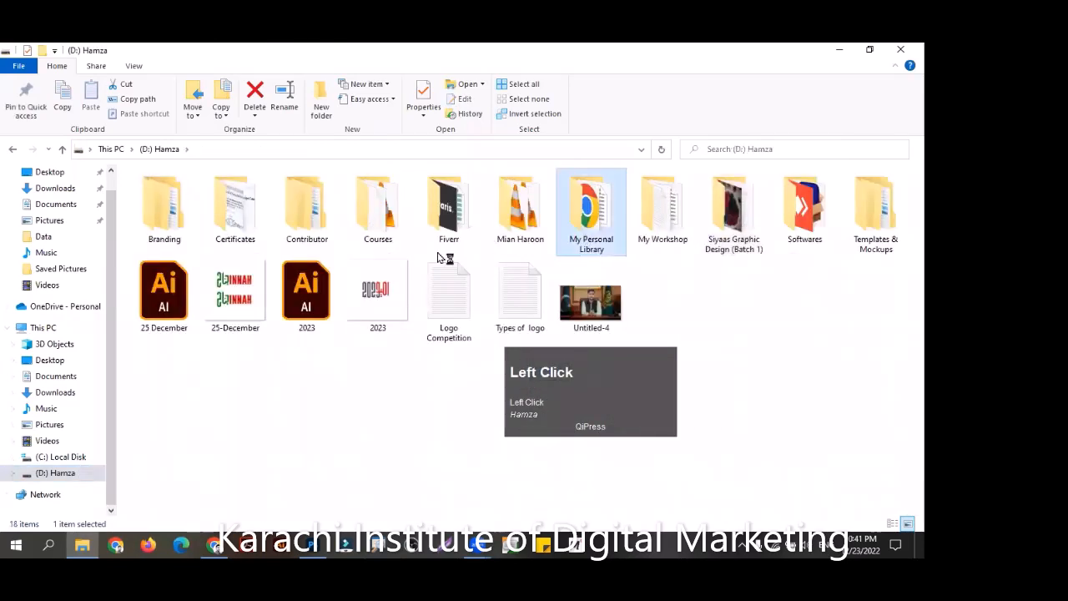
key("Return")
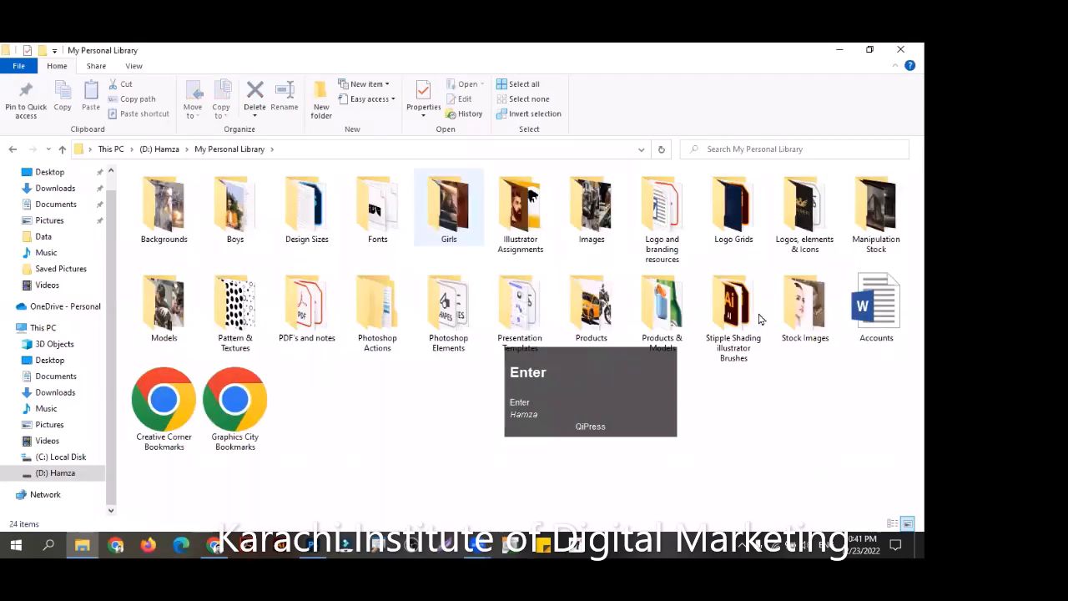
double_click(784, 318)
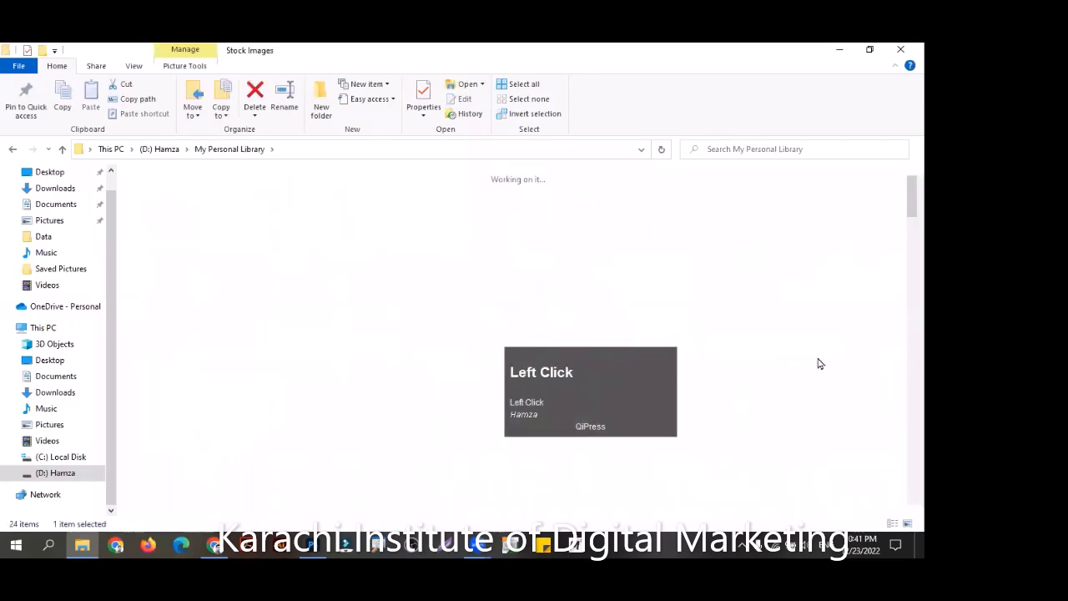
Open the 21-Multiply-mode and 24-Darker-Color stock images as separate documents in Photoshop
left_click(714, 451)
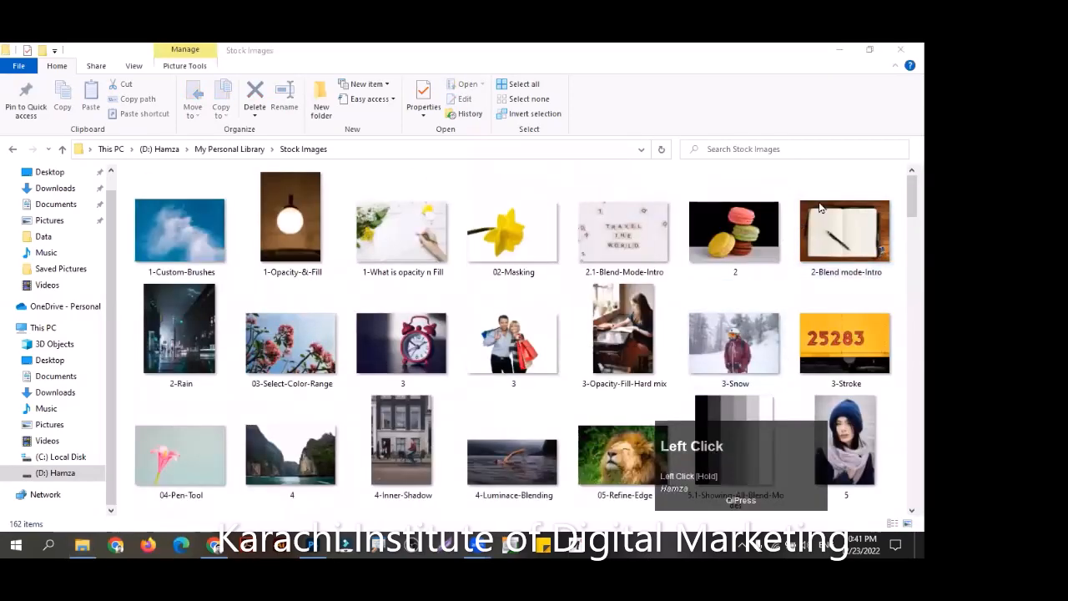
left_click_drag(911, 188, 912, 330)
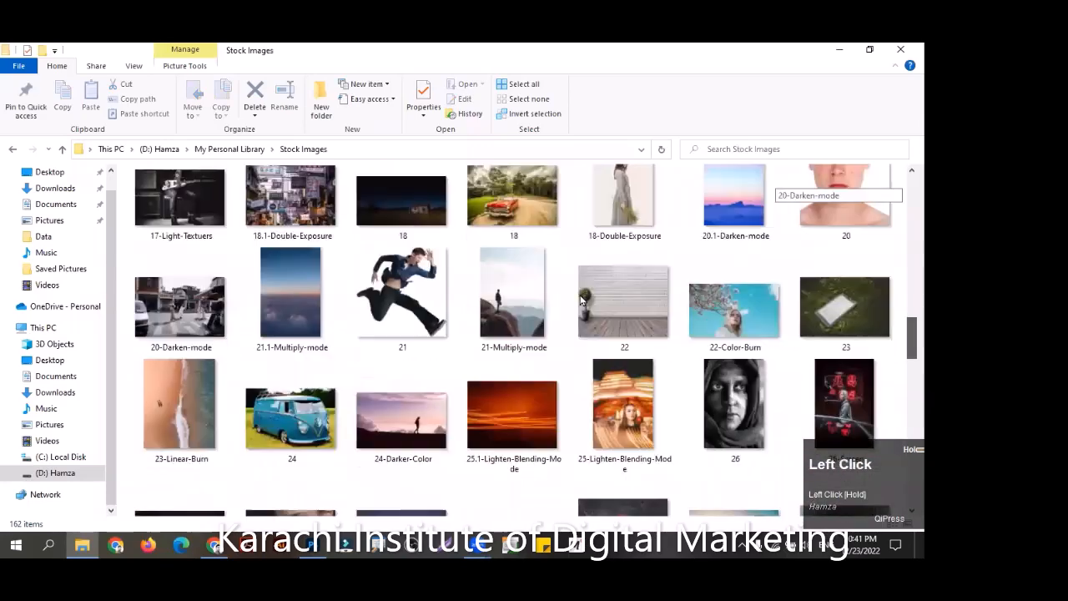
left_click_drag(522, 295, 384, 432)
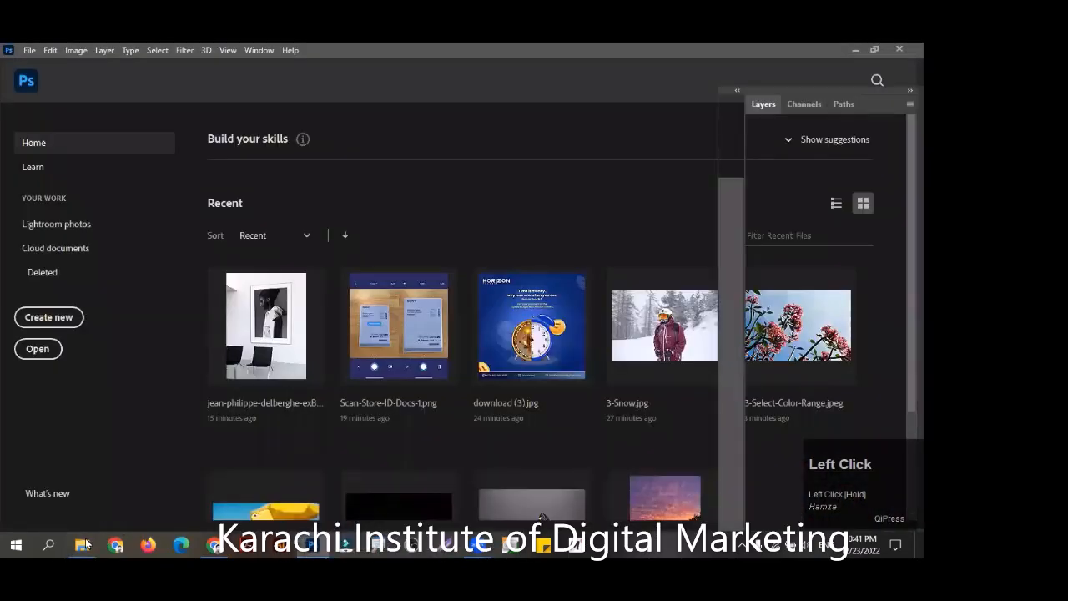
left_click(82, 544)
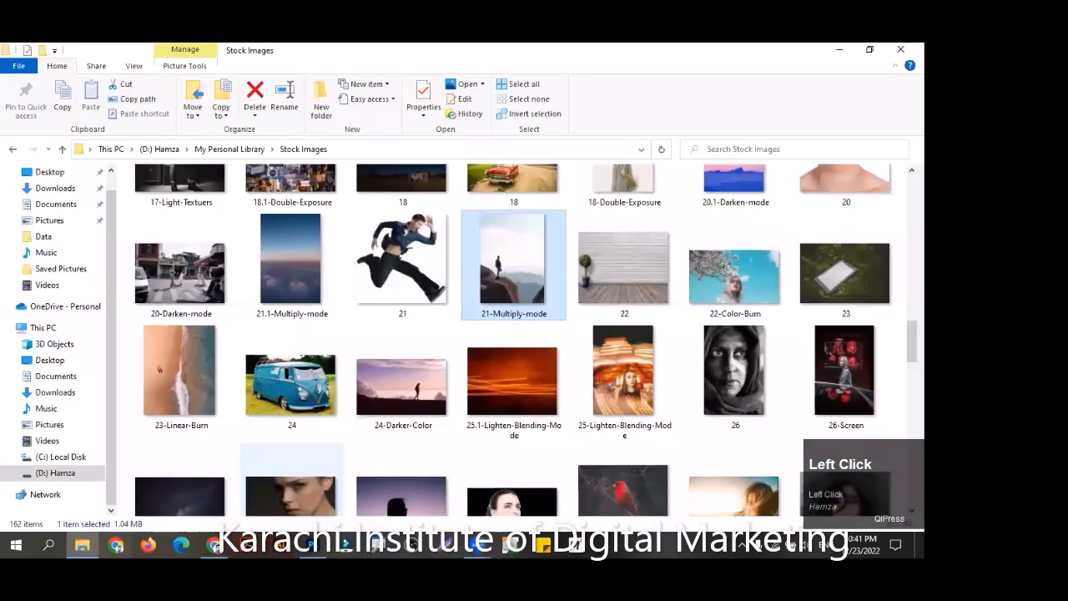
scroll(443, 396, "down", 1)
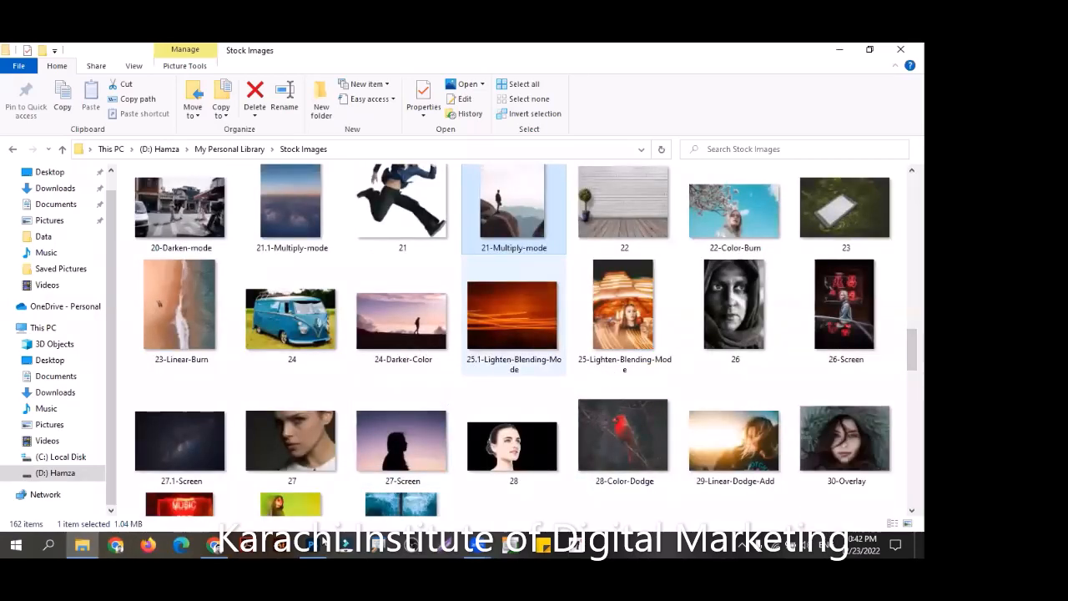
left_click(400, 321)
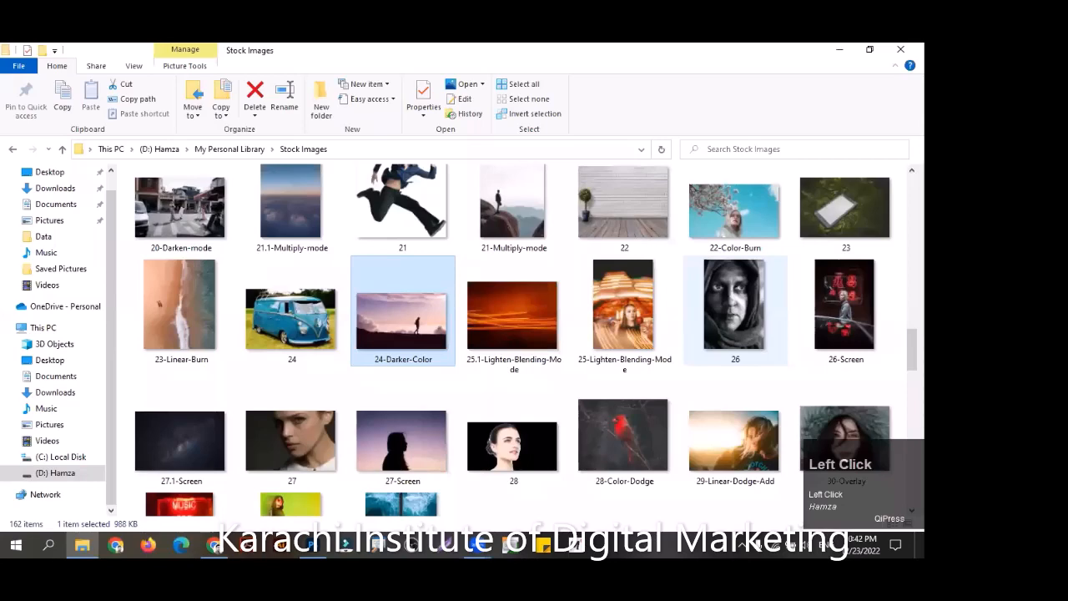
Open the crescent-moon mountain photo from the Stock Images folder as a separate Photoshop document
left_click_drag(911, 349, 911, 403)
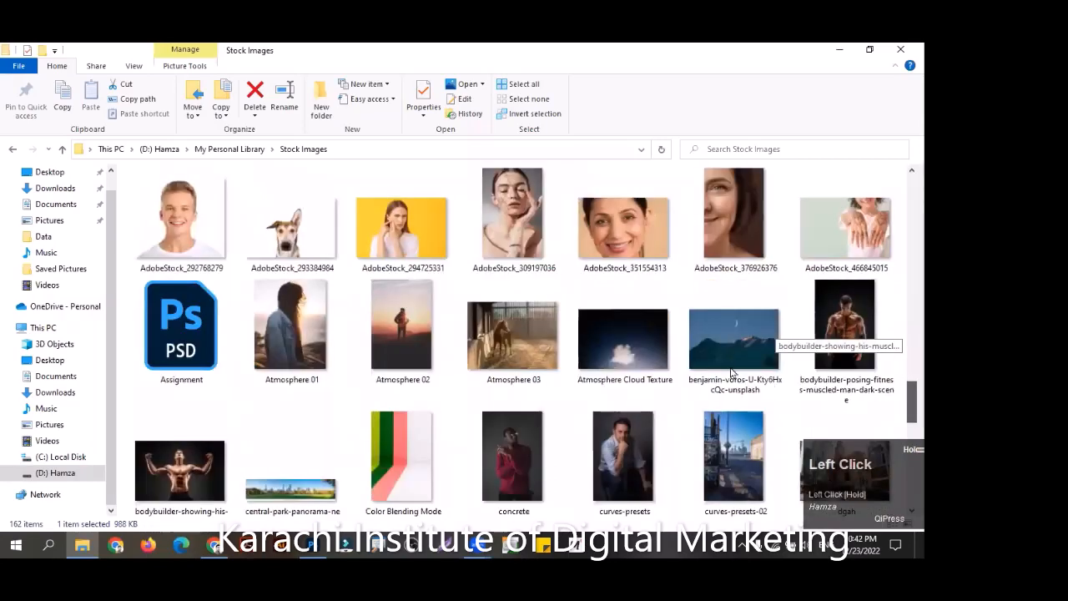
scroll(641, 359, "down", 1)
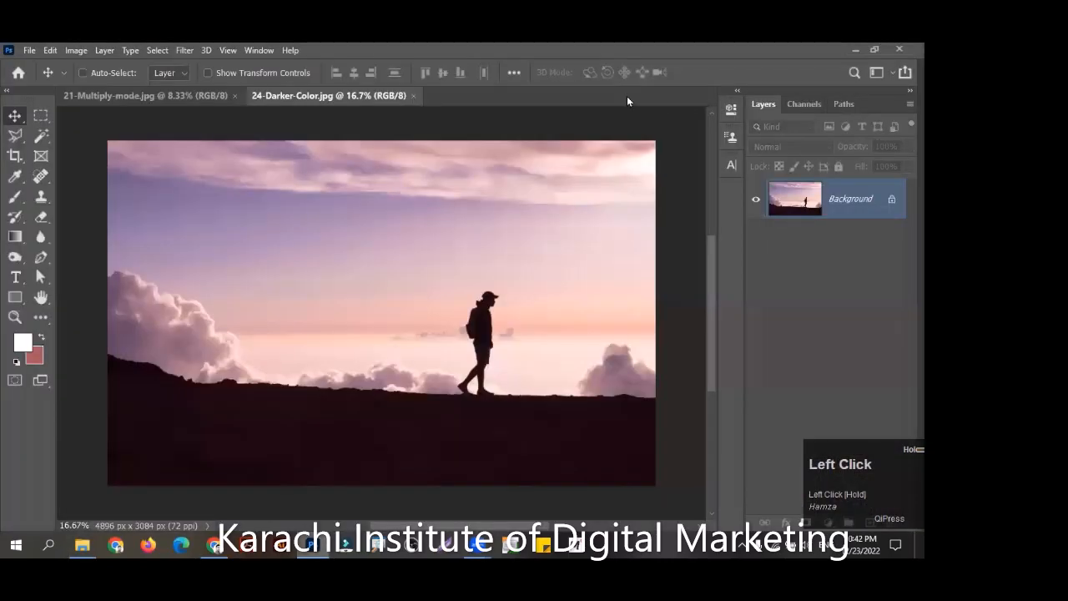
left_click_drag(628, 101, 631, 95)
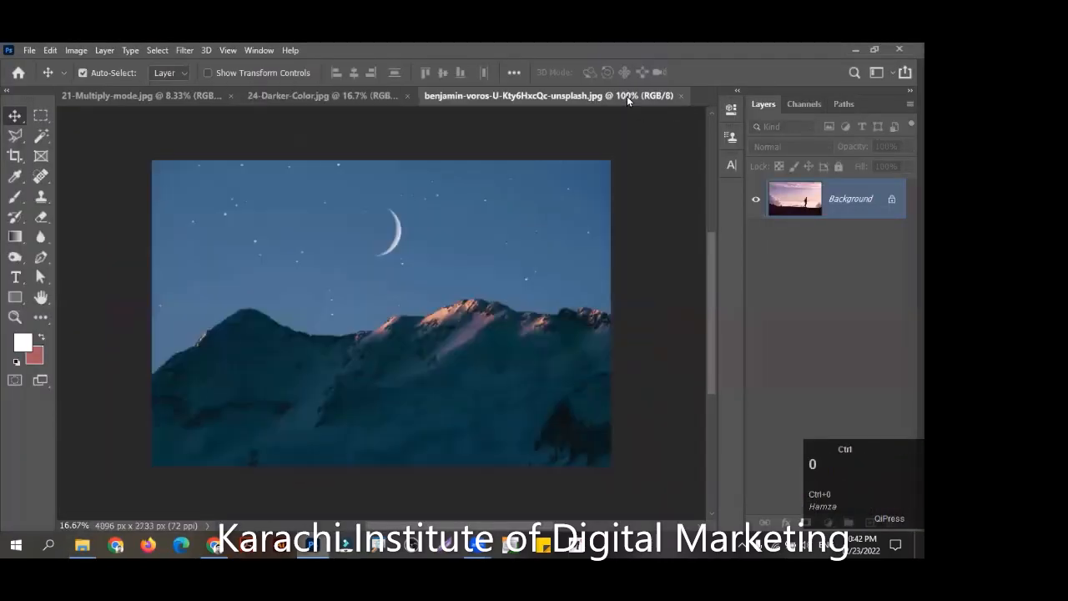
key("ctrl+0")
Duplicate the Background layer of the crescent-moon mountain photo
key("z")
left_click_drag(384, 126, 414, 139)
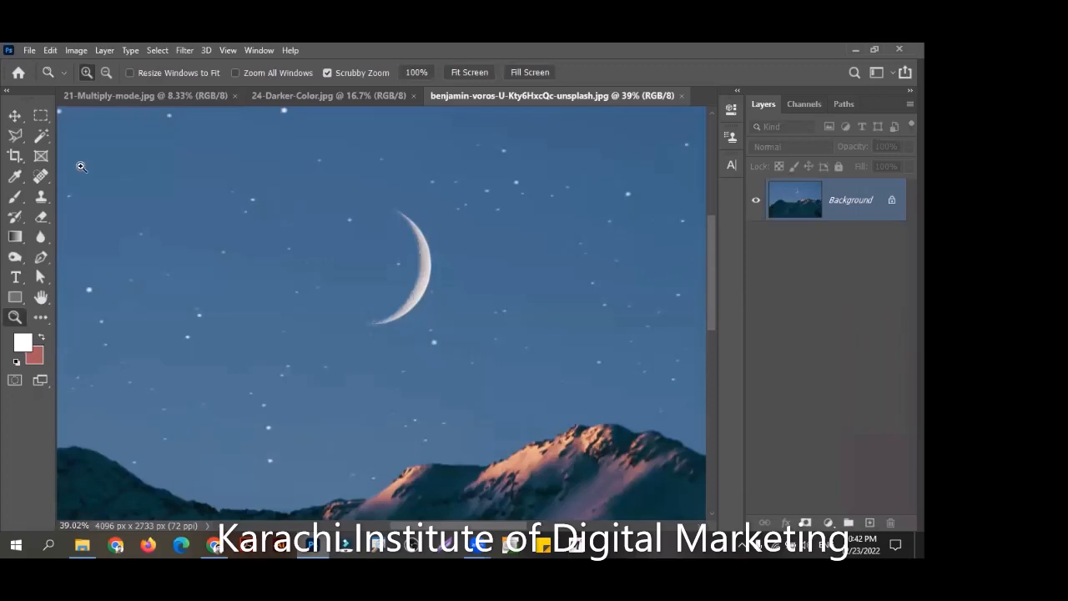
left_click(849, 198)
key("ctrl")
key("ctrl+j")
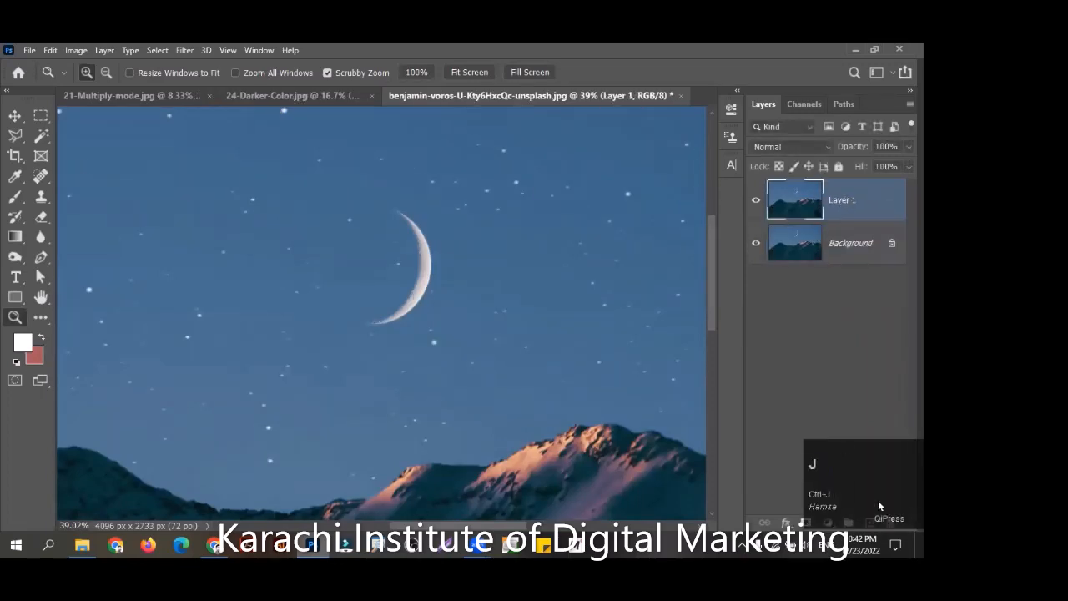
Activate the Spot Healing Brush Tool from the healing tools group for retouching the duplicated night-sky layer
right_click(42, 178)
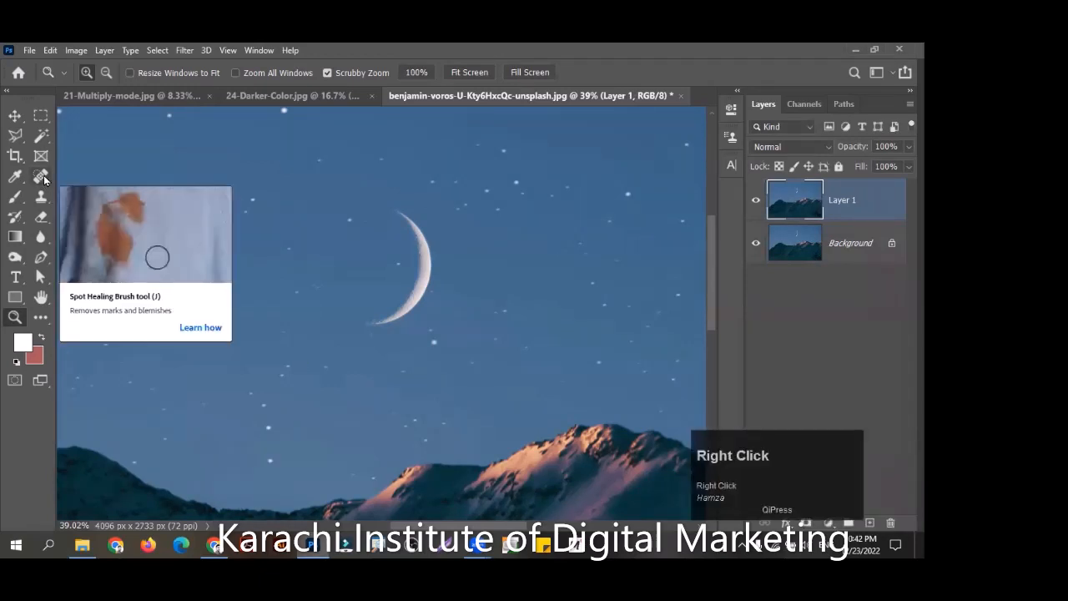
right_click(43, 179)
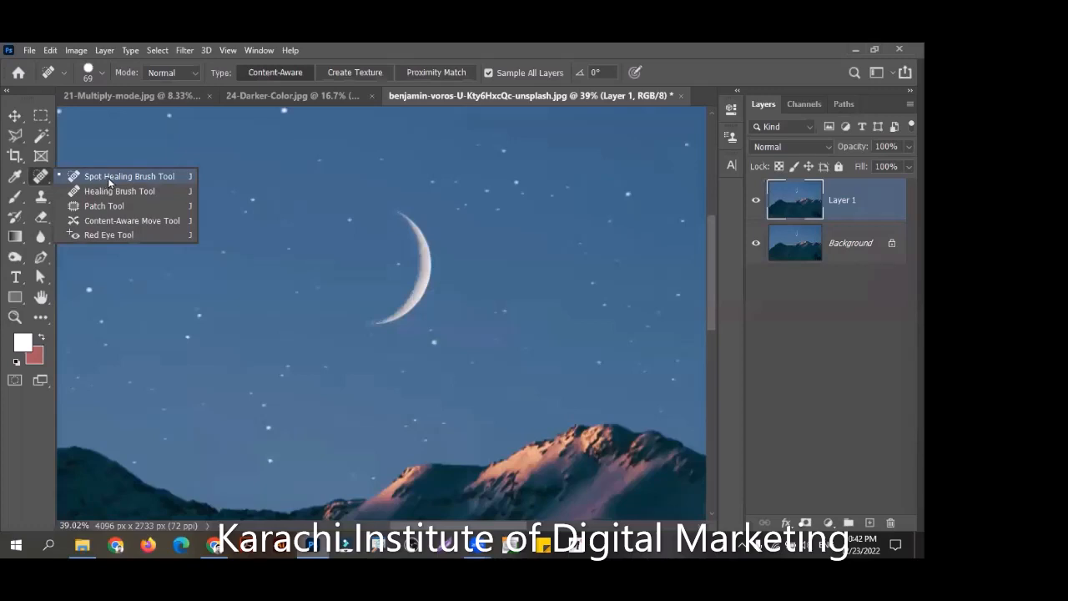
left_click(159, 178)
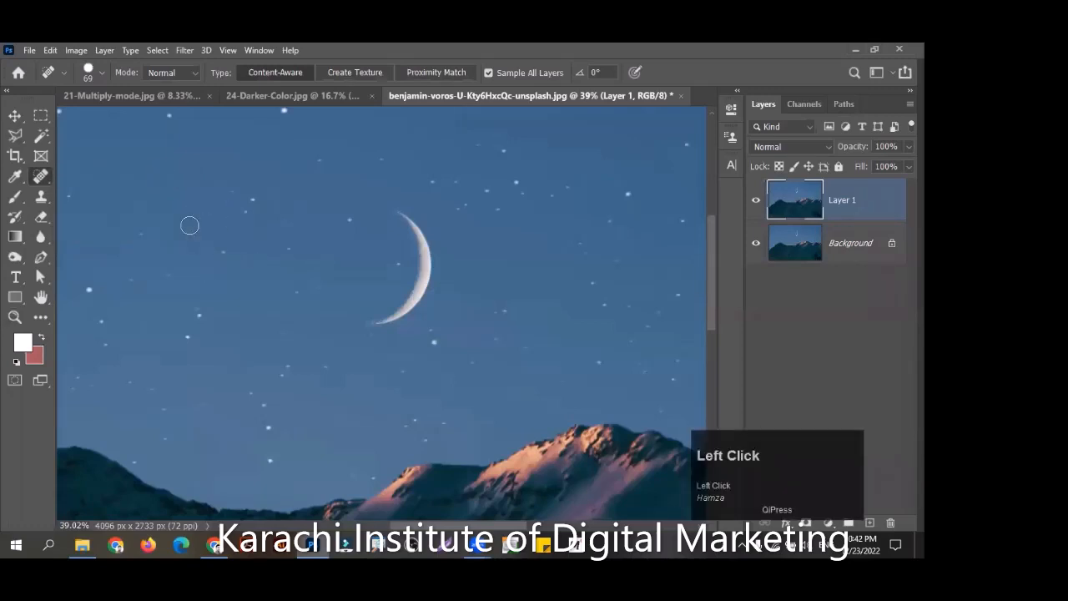
key("alt+z")
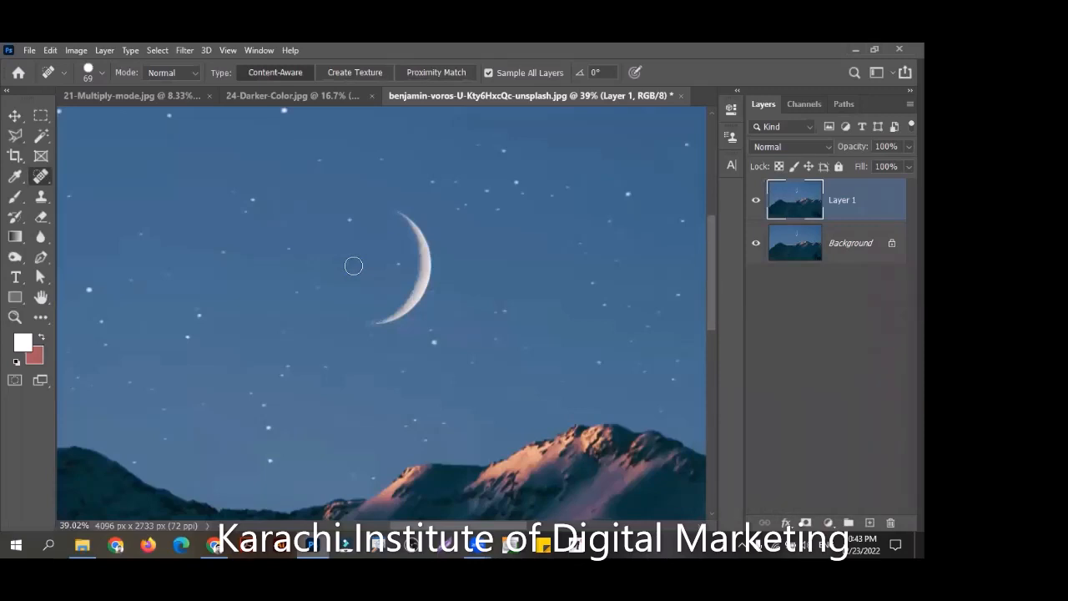
Reduce the Spot Healing Brush size to 35 px
key("bracketleft")
key("bracketleft")
key("bracketleft")
key("bracketleft")
key("bracketleft")
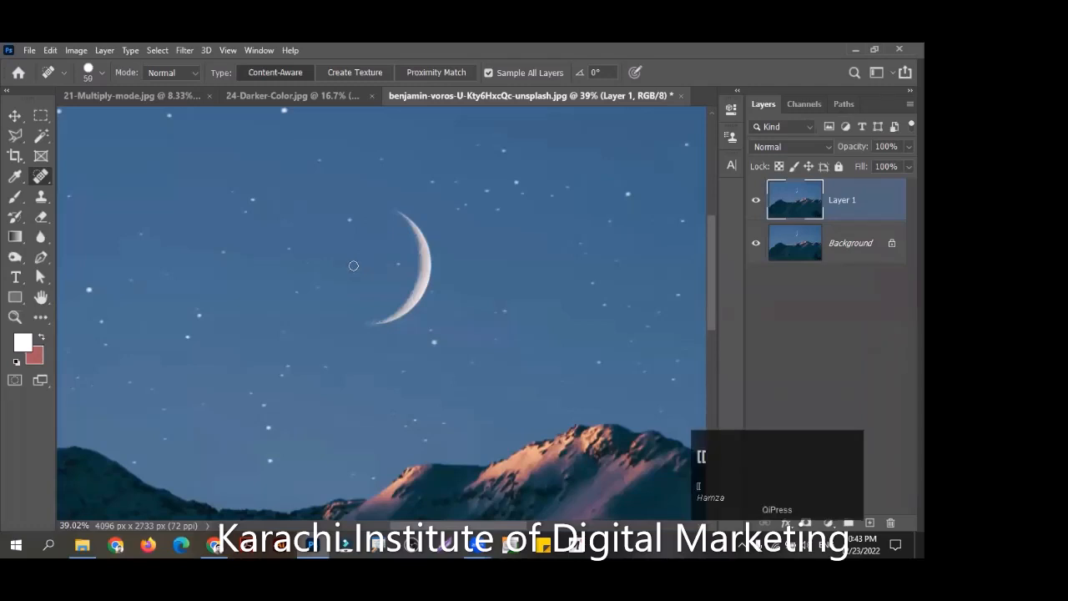
left_click(782, 482)
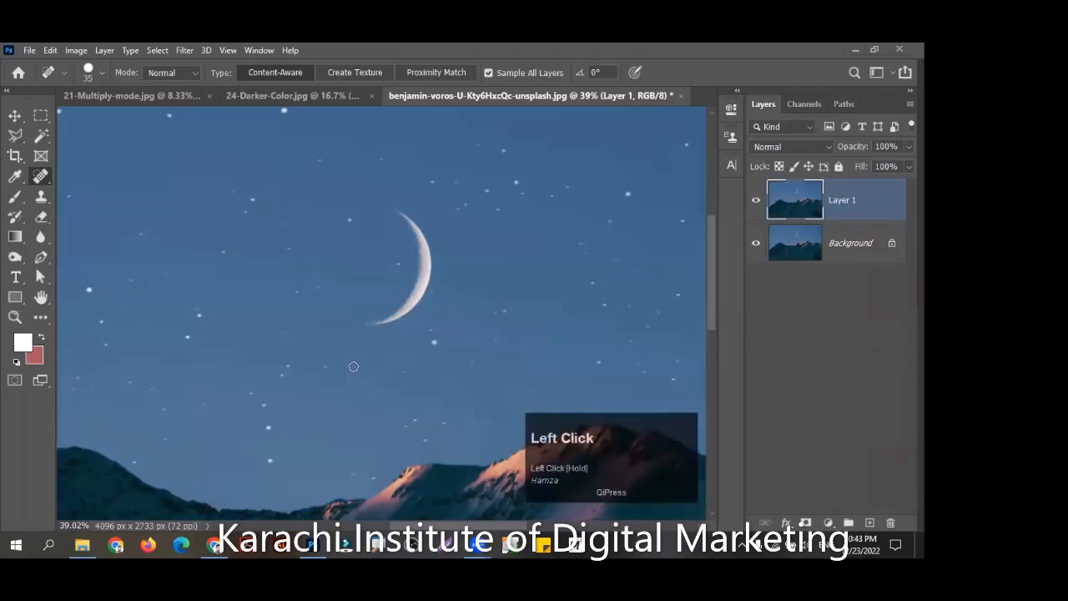
Enlarge the healing brush to 300 px and bring it back down to 175 px
key("bracketright")
key("bracketright")
key("bracketright")
key("bracketright")
key("bracketright")
key("bracketright")
key("bracketright")
key("bracketright")
key("bracketright")
key("bracketright")
key("bracketright")
key("bracketright")
key("bracketright")
key("bracketright")
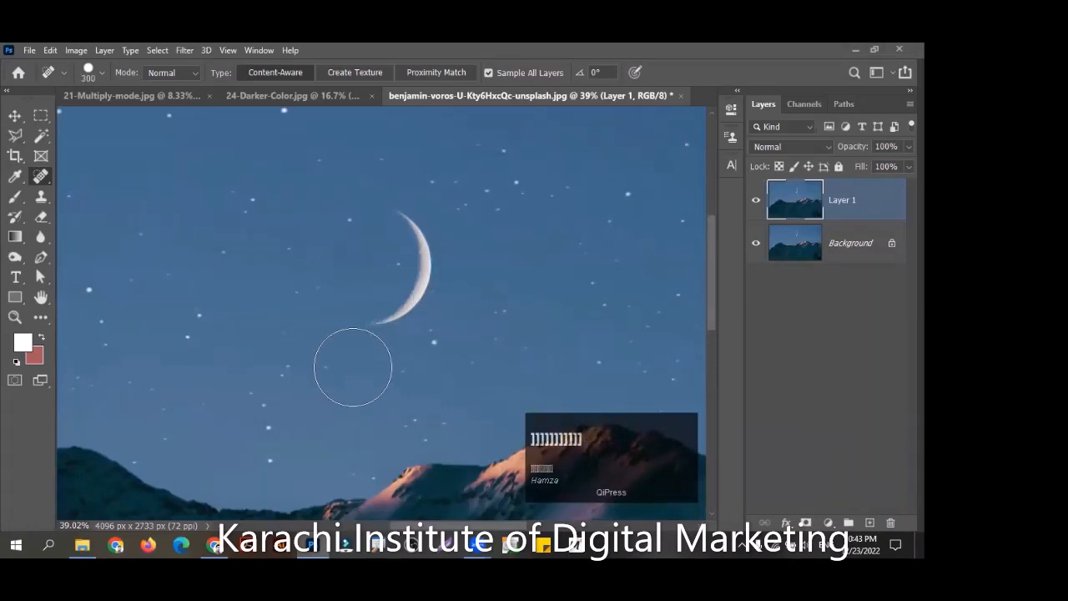
key("bracketleft")
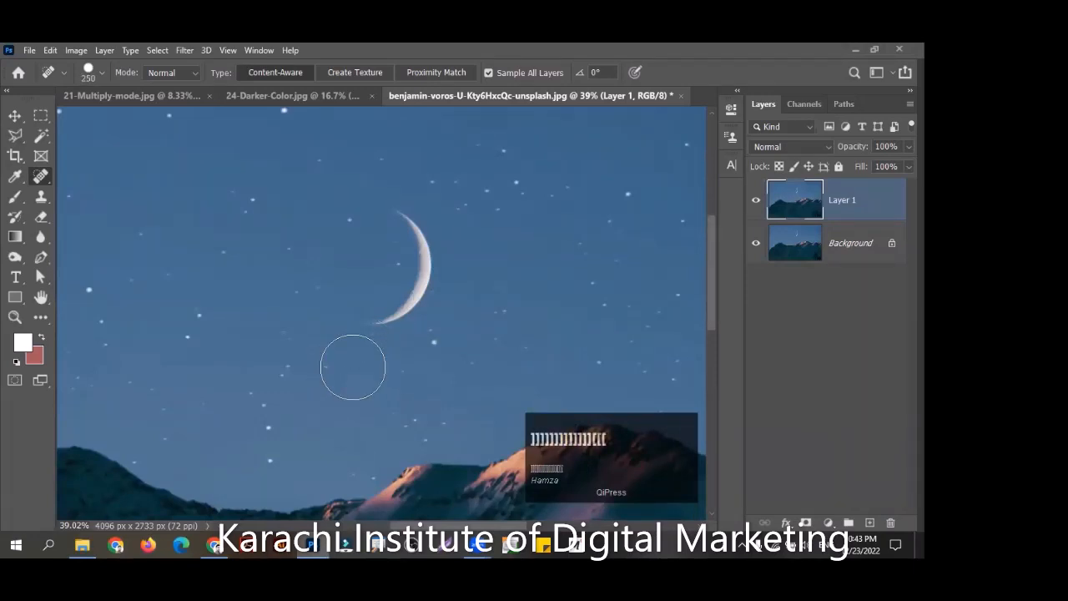
key("bracketleft")
key("bracketleft")
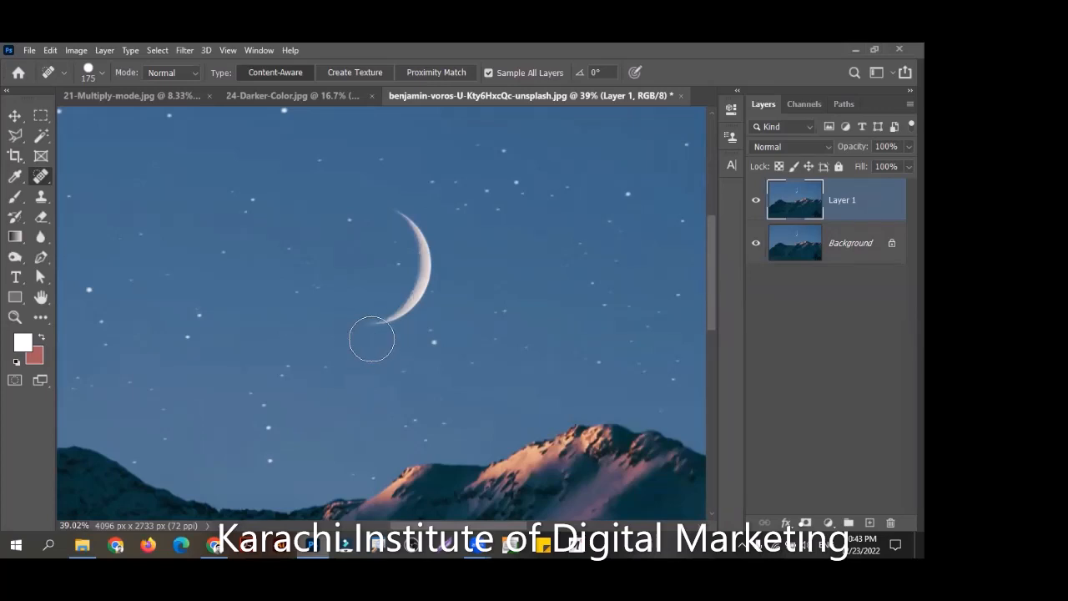
left_click(423, 74)
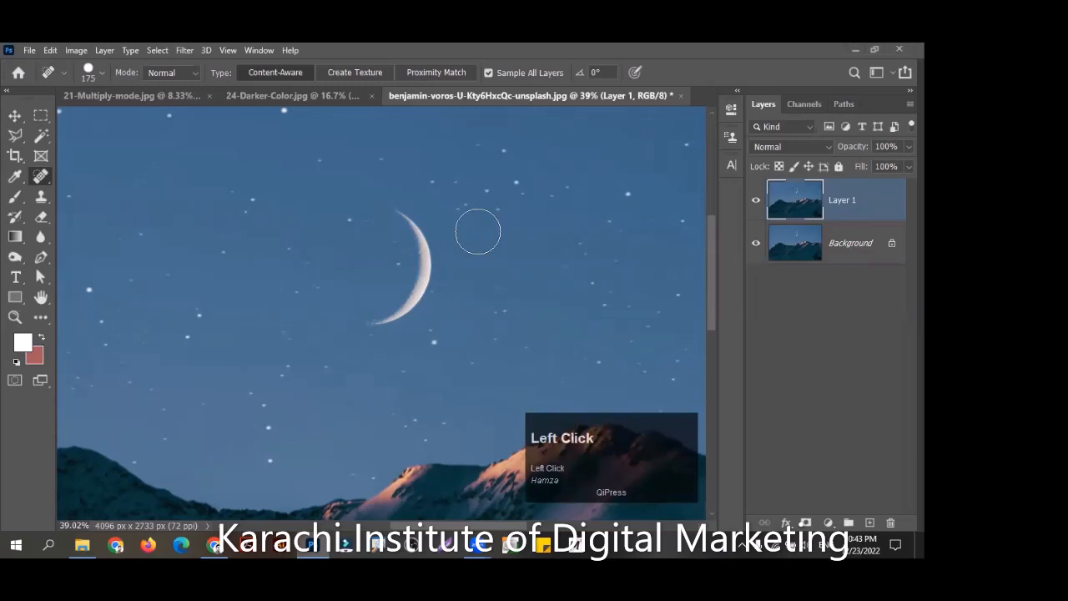
Try out smaller and larger healing brush sizes over the crescent moon, including 150 px and 80 px
key("bracketleft")
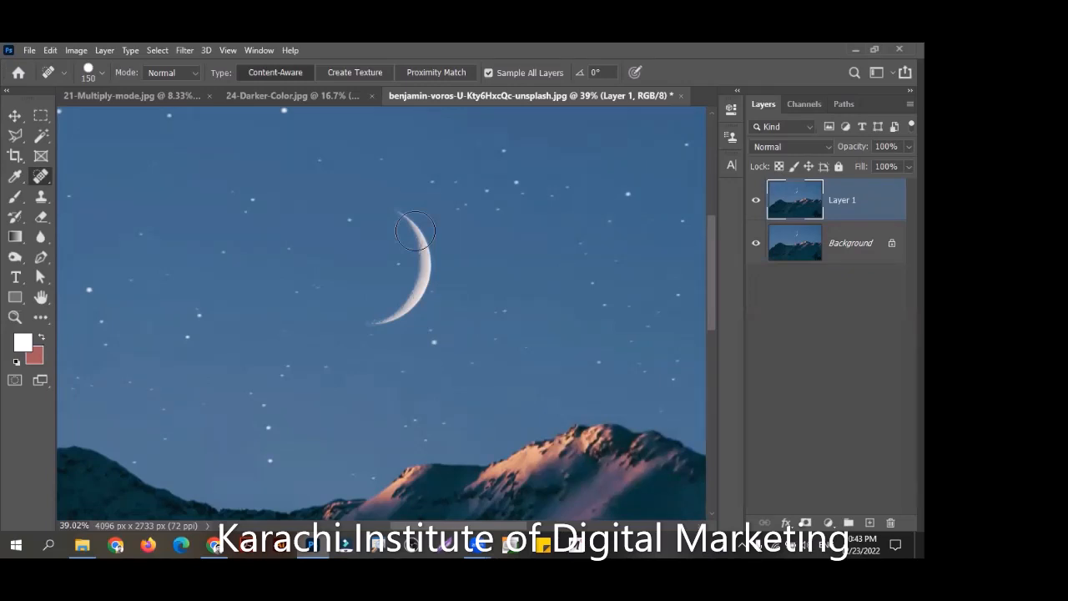
key("[")
key("bracketleft")
key("bracketleft")
key("bracketleft")
key("bracketleft")
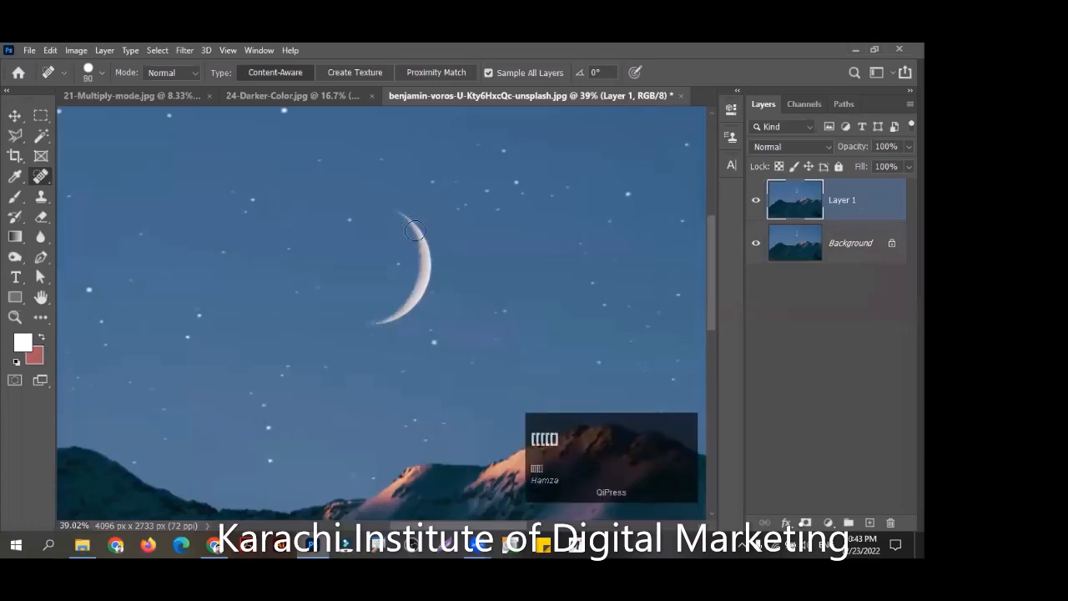
key("bracketright")
key("bracketright")
key("bracketright")
key("bracketright")
key("bracketright")
key("bracketright")
key("bracketright")
key("bracketright")
key("bracketleft")
key("bracketleft")
key("bracketleft")
key("bracketleft")
key("bracketleft")
key("bracketleft")
key("bracketleft")
key("bracketleft")
key("bracketleft")
key("bracketleft")
key("bracketleft")
key("bracketleft")
key("bracketleft")
key("bracketleft")
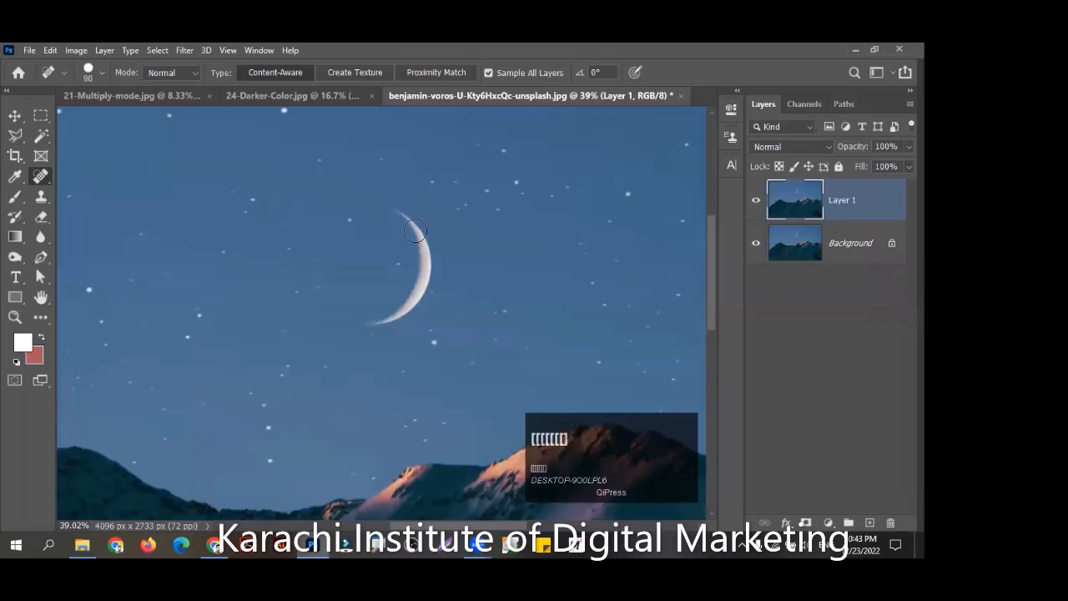
Set the healing brush to 125 px and paint over the whole crescent moon to remove it from Layer 1
key("bracketright")
key("bracketright")
key("bracketright")
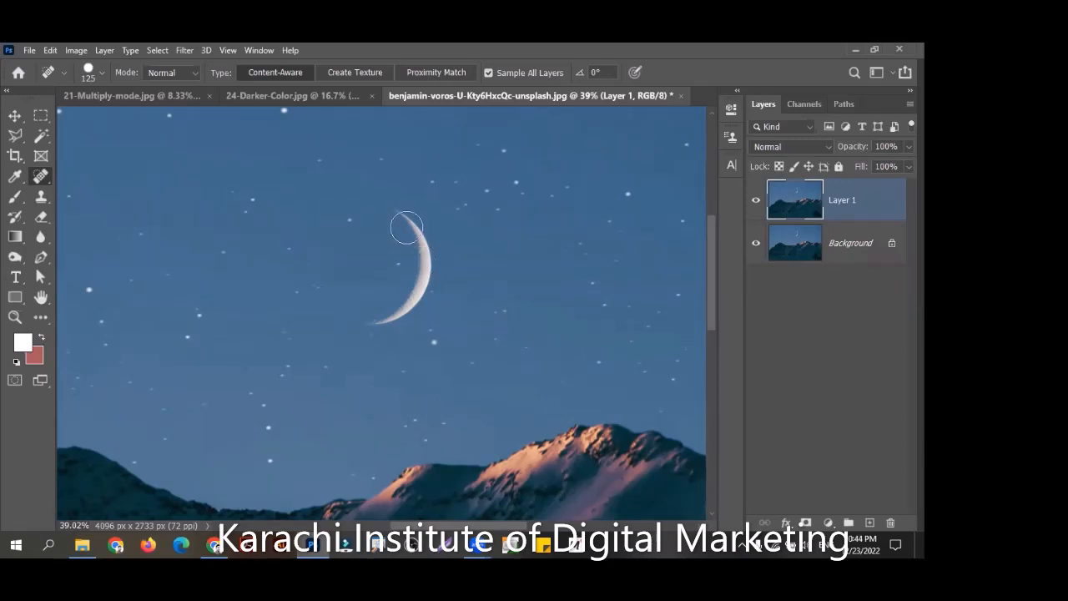
mouse_move(402, 220)
left_mouse_down()
mouse_move(419, 251)
mouse_move(398, 298)
mouse_move(376, 312)
mouse_move(394, 305)
mouse_move(420, 262)
mouse_move(418, 239)
left_mouse_up()
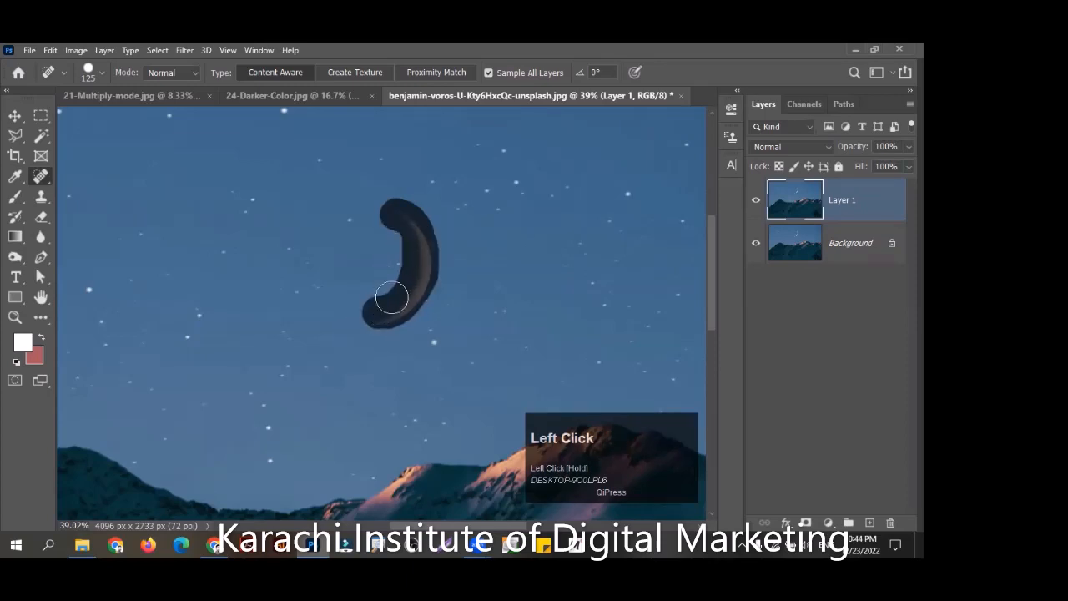
left_click_drag(391, 297, 393, 296)
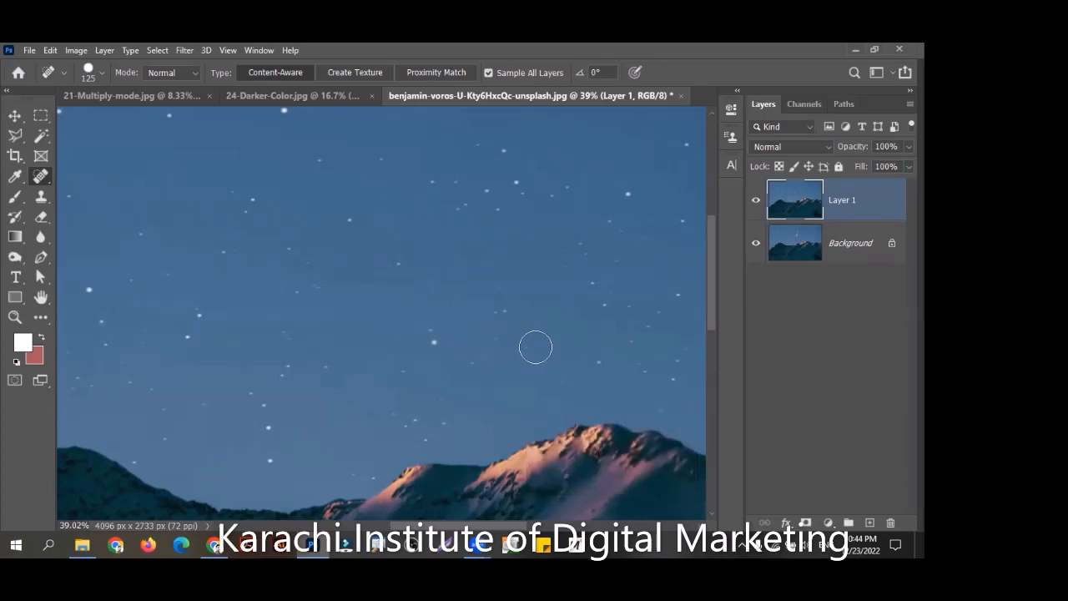
Compare the moon retouch with the original by hiding and showing Layer 1, and view the whole image
left_click(756, 201)
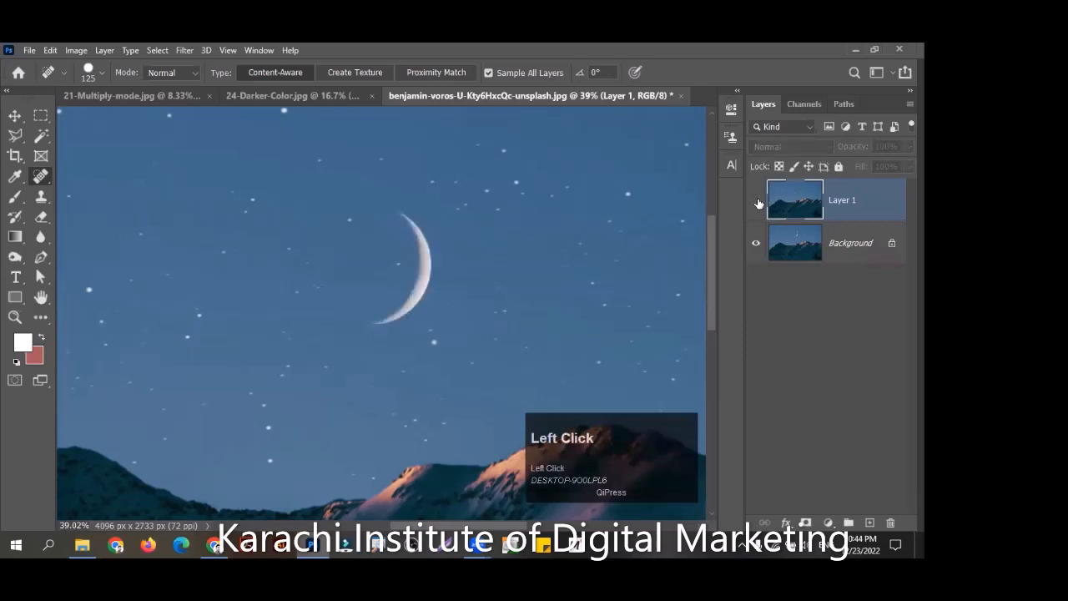
left_click(756, 201)
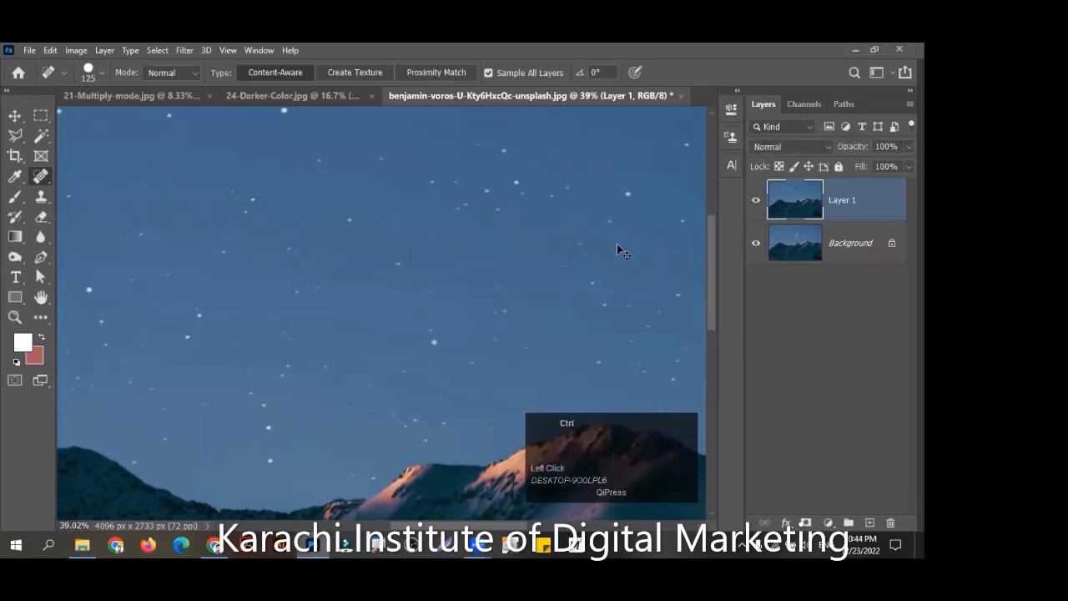
key("ctrl+0")
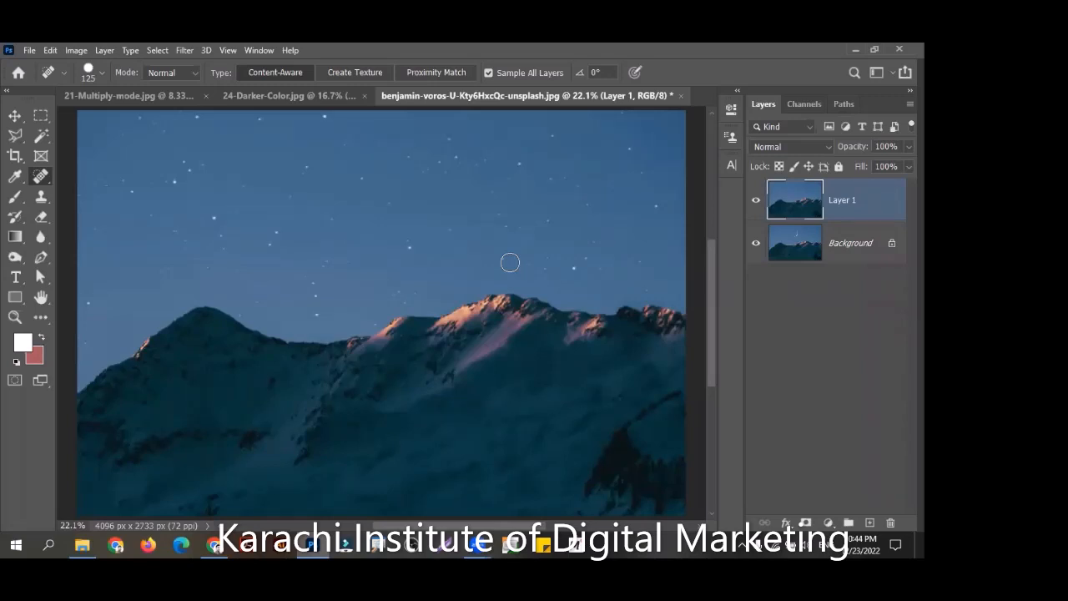
Remove the brightest individual stars in the upper-left sky with single 125 px Spot Healing Brush dabs
key("z")
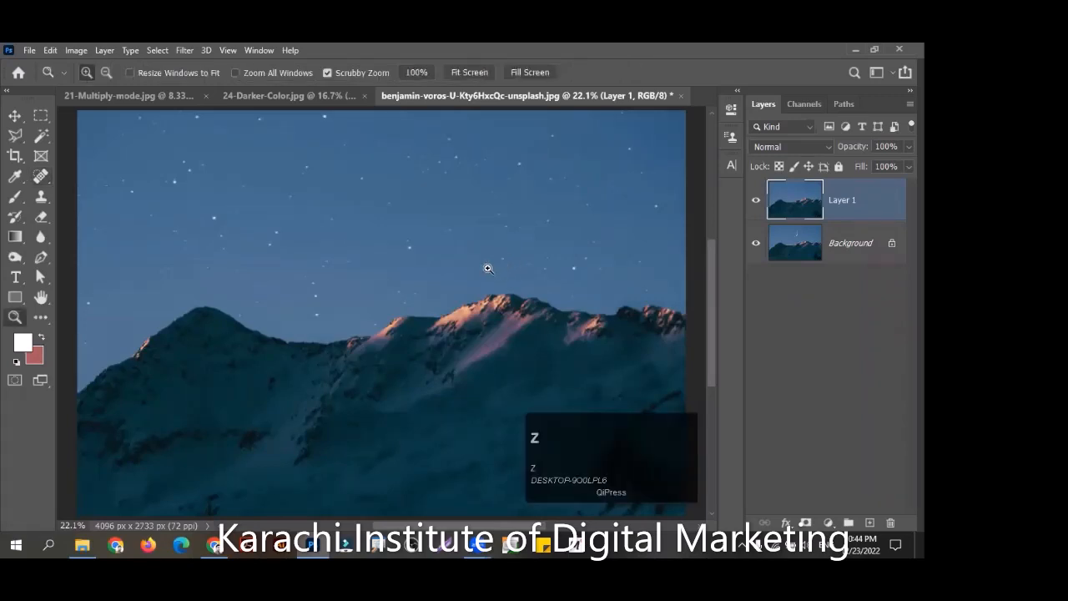
left_click(174, 181)
left_click_drag(174, 181, 701, 235)
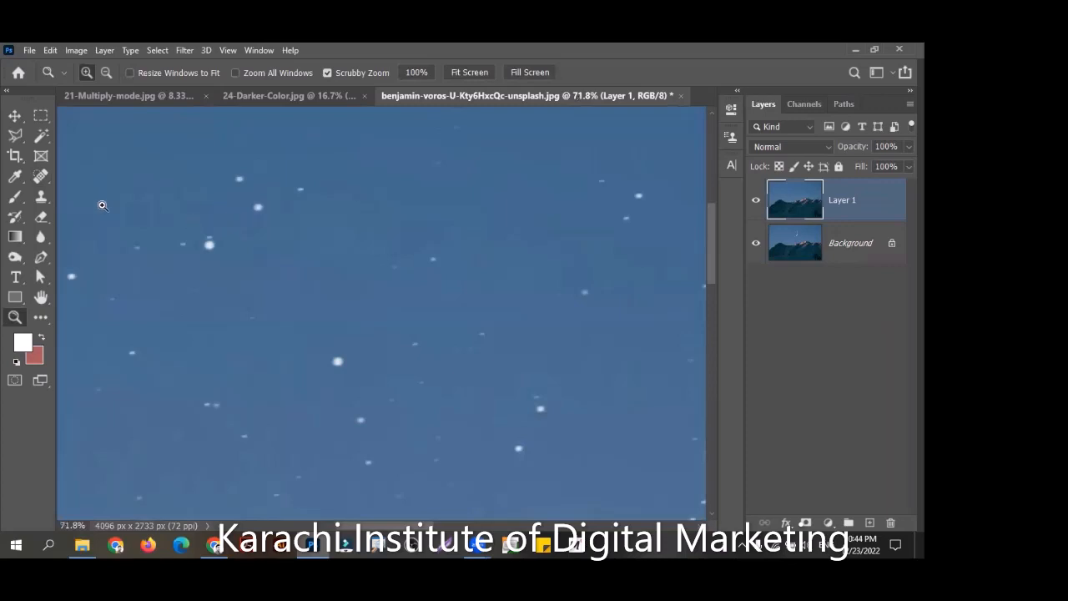
left_click(41, 176)
left_click(210, 248)
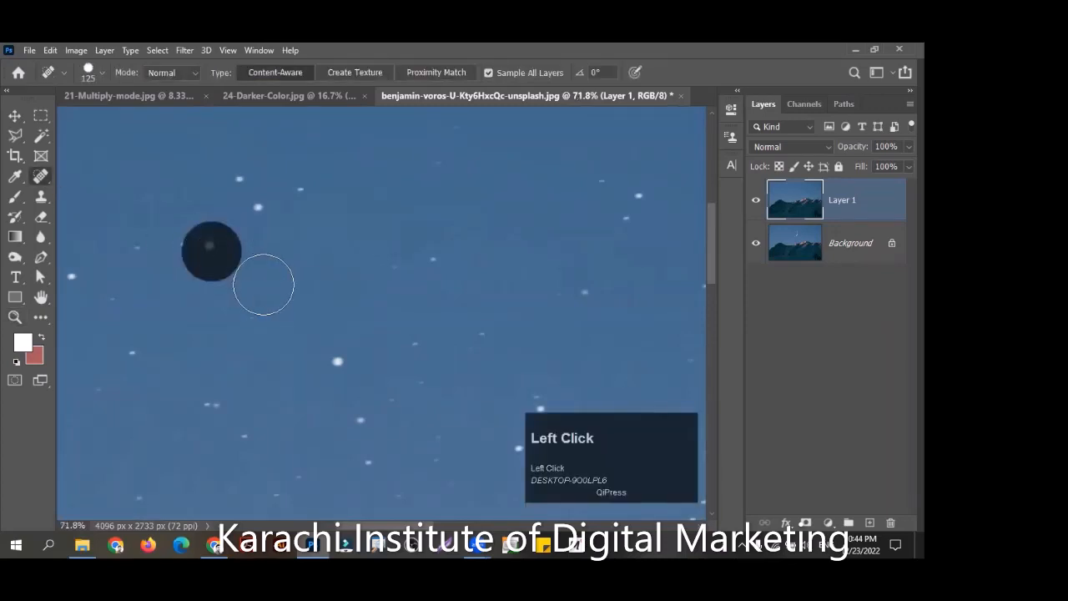
left_click(324, 355)
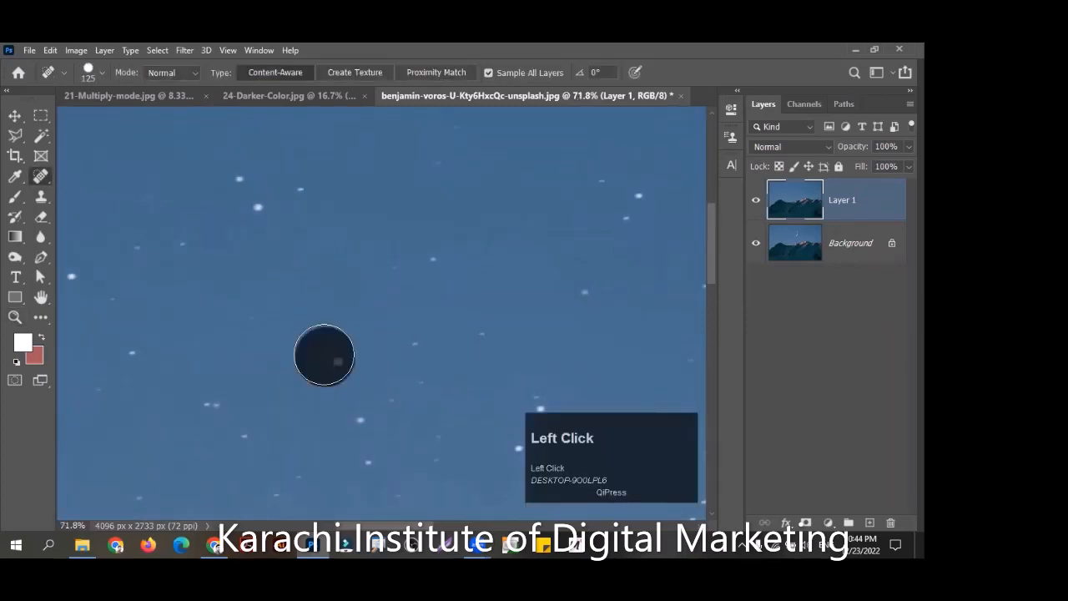
left_click(257, 215)
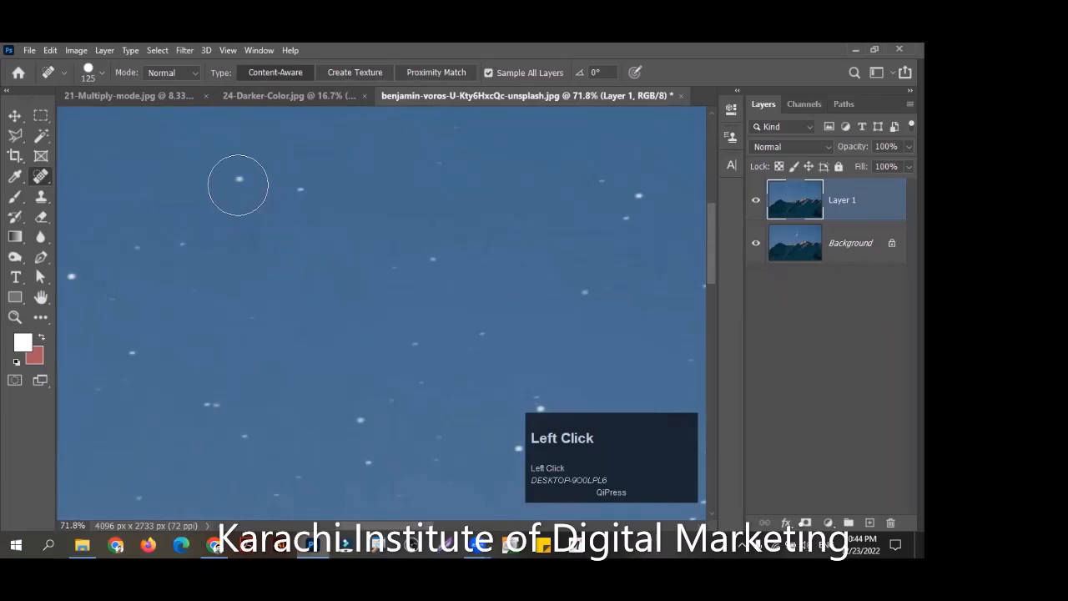
Paint over the remaining cluster of stars in the upper-left sky with the Spot Healing Brush
key("ctrl+minus")
key("ctrl+minus")
mouse_move(329, 229)
left_mouse_down()
mouse_move(174, 305)
mouse_move(301, 424)
mouse_move(357, 401)
mouse_move(417, 406)
mouse_move(461, 395)
mouse_move(561, 263)
mouse_move(560, 250)
mouse_move(553, 241)
mouse_move(401, 334)
mouse_move(408, 286)
left_mouse_up()
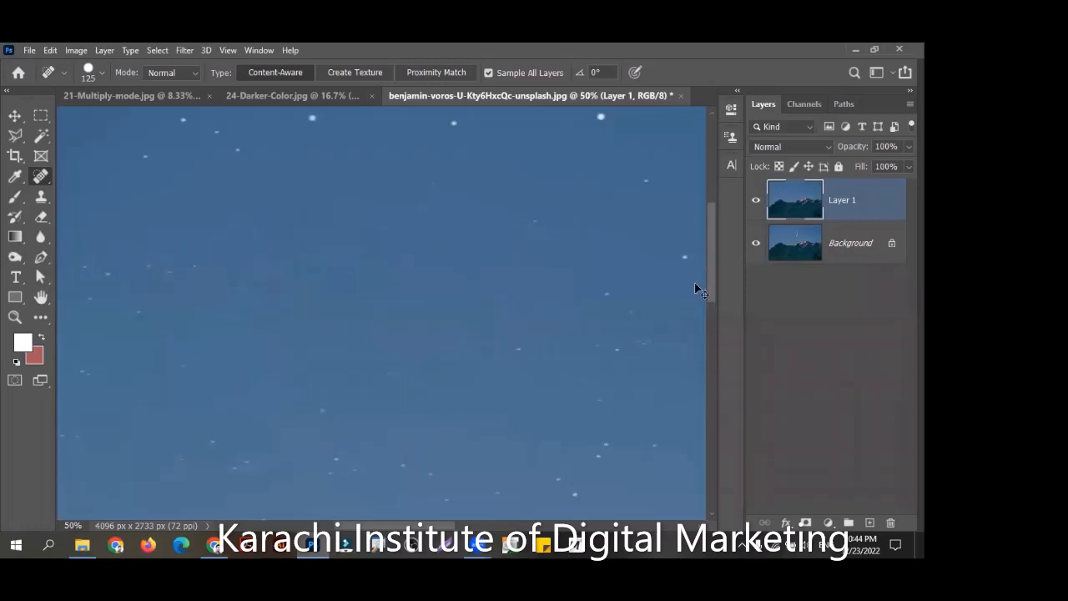
key("ctrl+0")
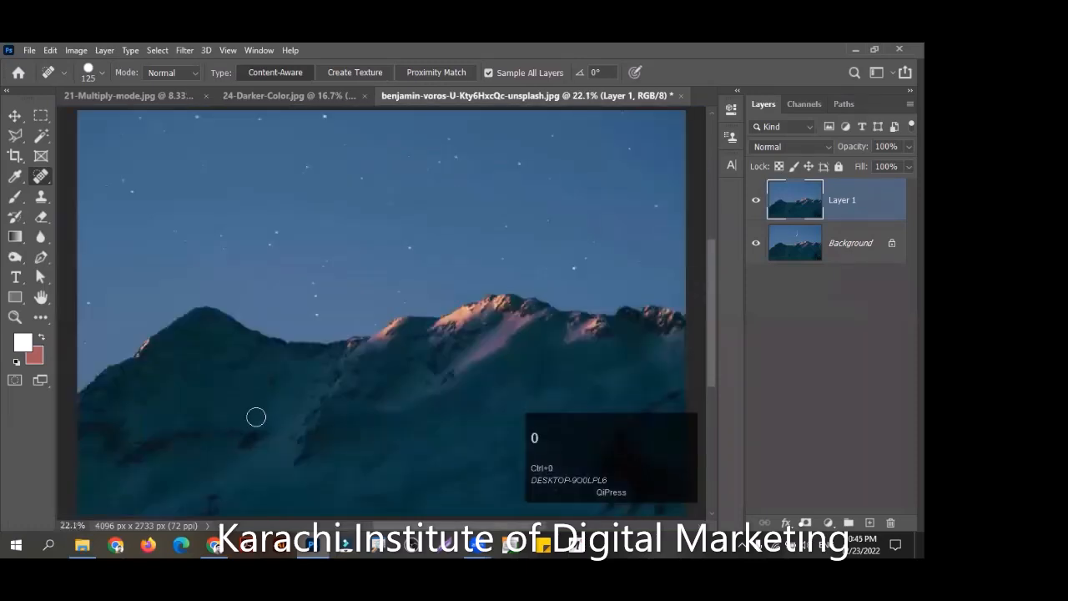
Open AdobeStock_294725331 from the Stock Images folder as a separate Photoshop document and duplicate its Background layer
left_click(83, 545)
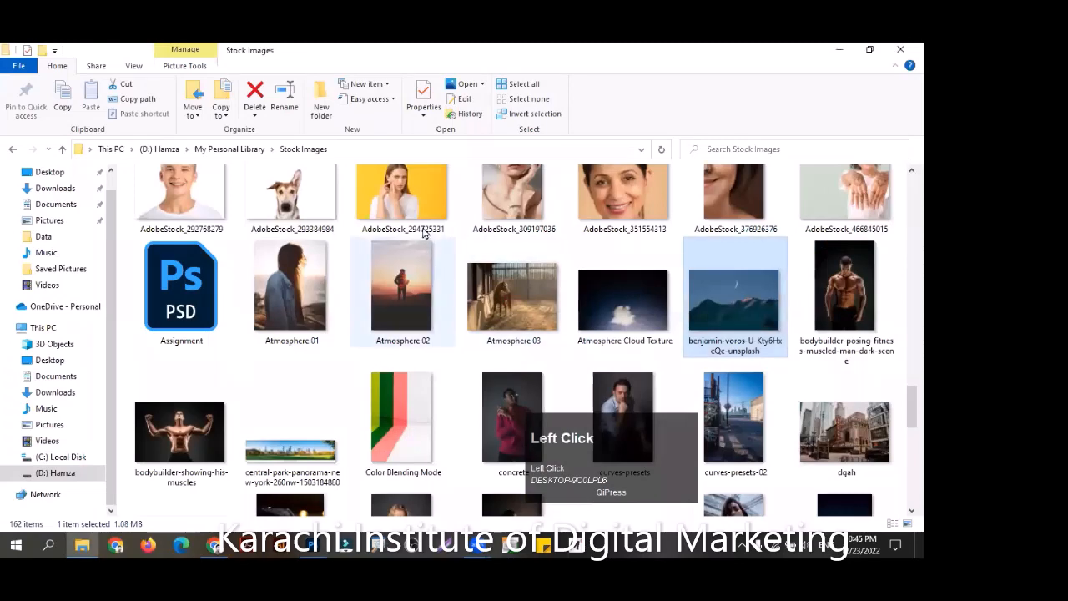
left_click_drag(409, 205, 632, 148)
key("ctrl+0")
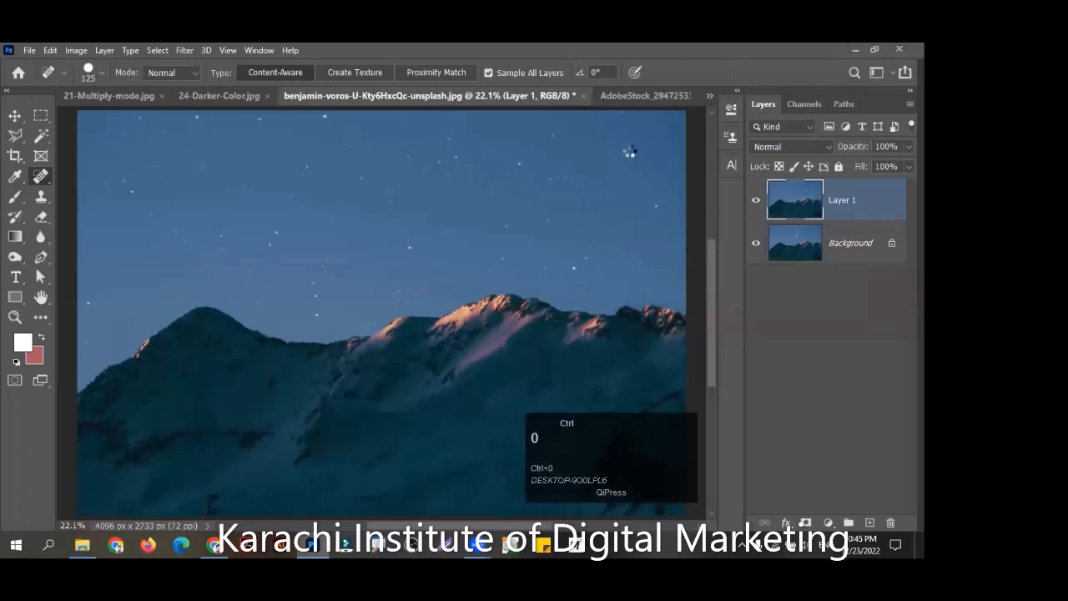
key("ctrl+j")
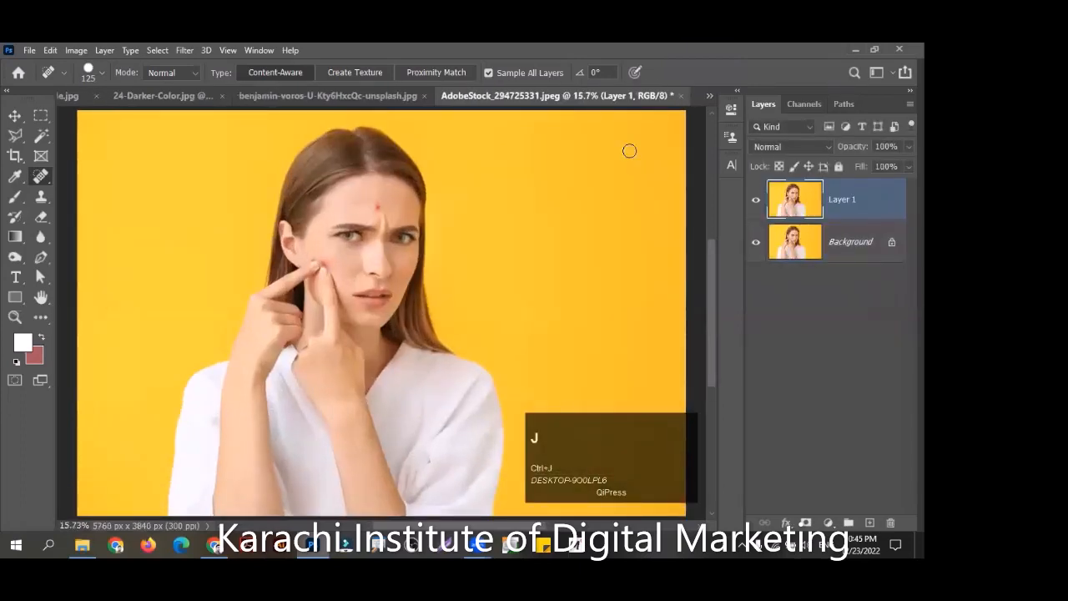
Remove the red pimple on the woman's forehead using the Spot Healing Brush at 80 px
key("z")
left_click_drag(363, 181, 401, 262)
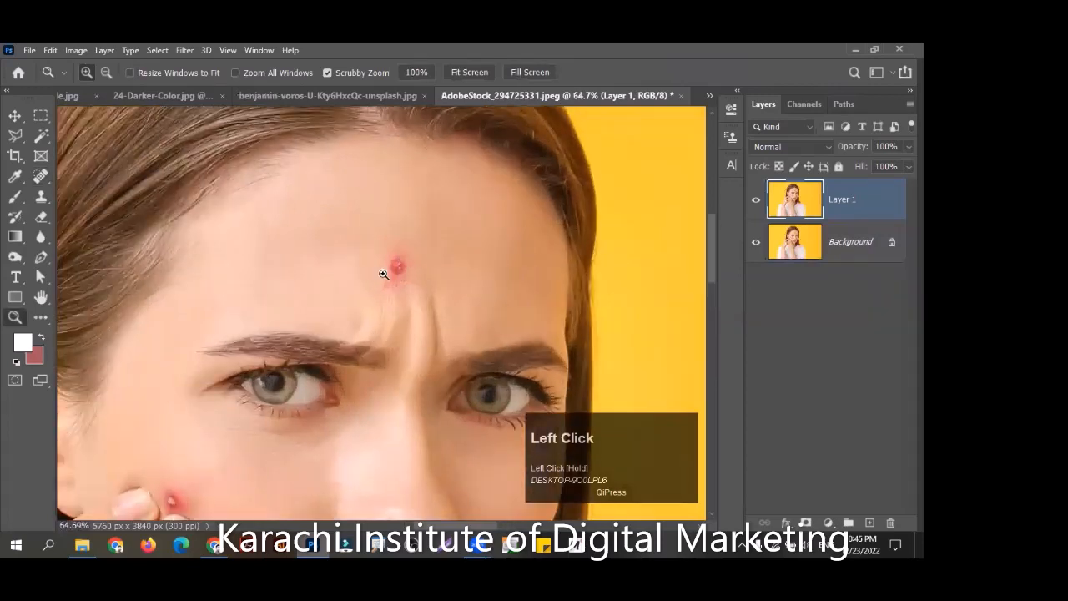
left_click(39, 178)
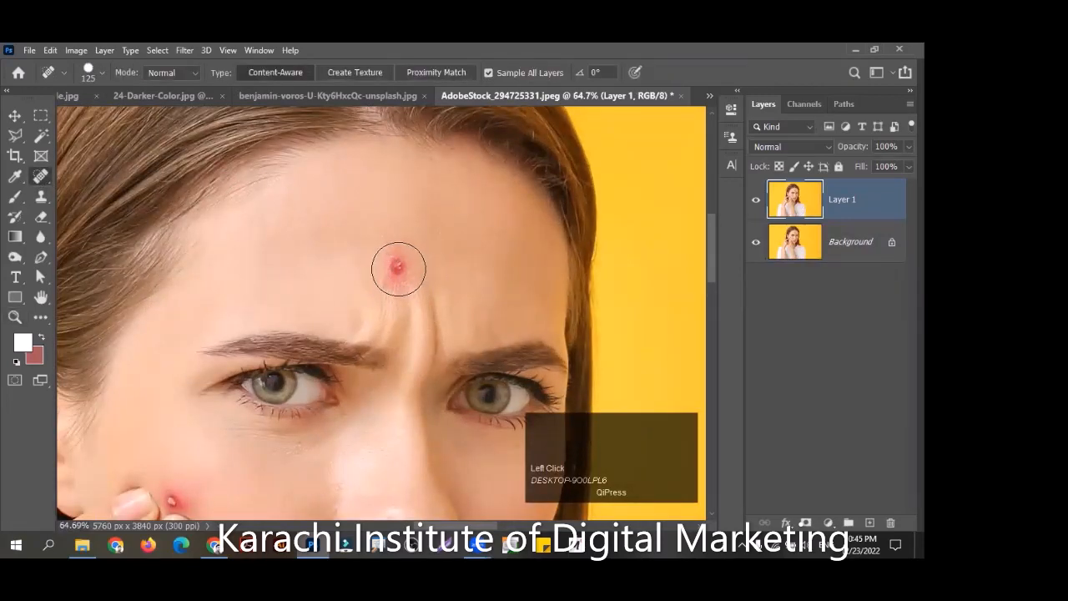
key("bracketleft")
key("bracketleft")
key("bracketleft")
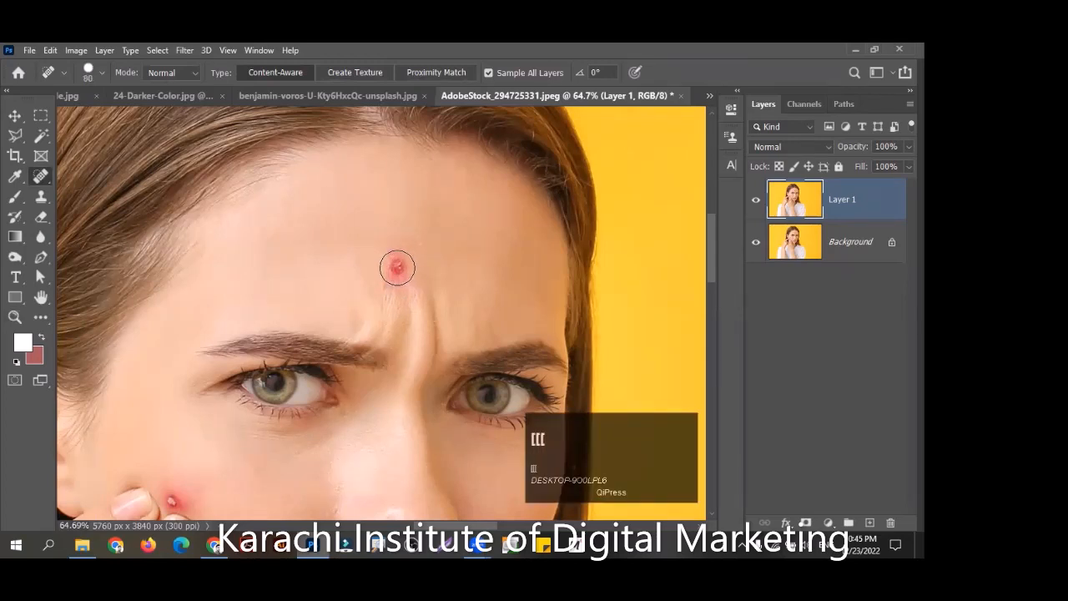
left_click(400, 274)
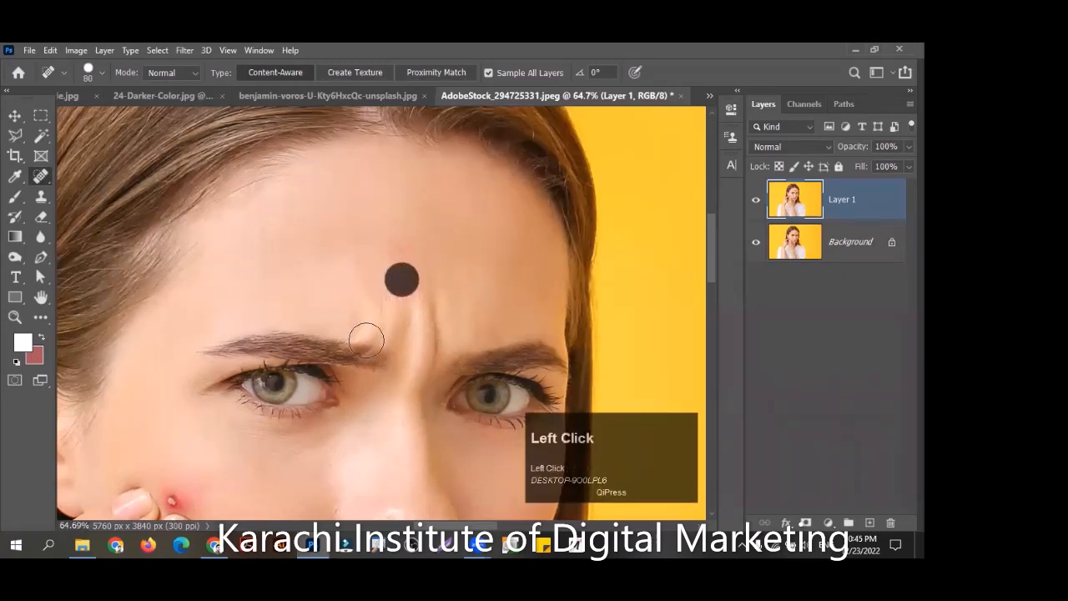
Compare the forehead retouch with the original portrait by hiding and showing Layer 1
key("ctrl+0")
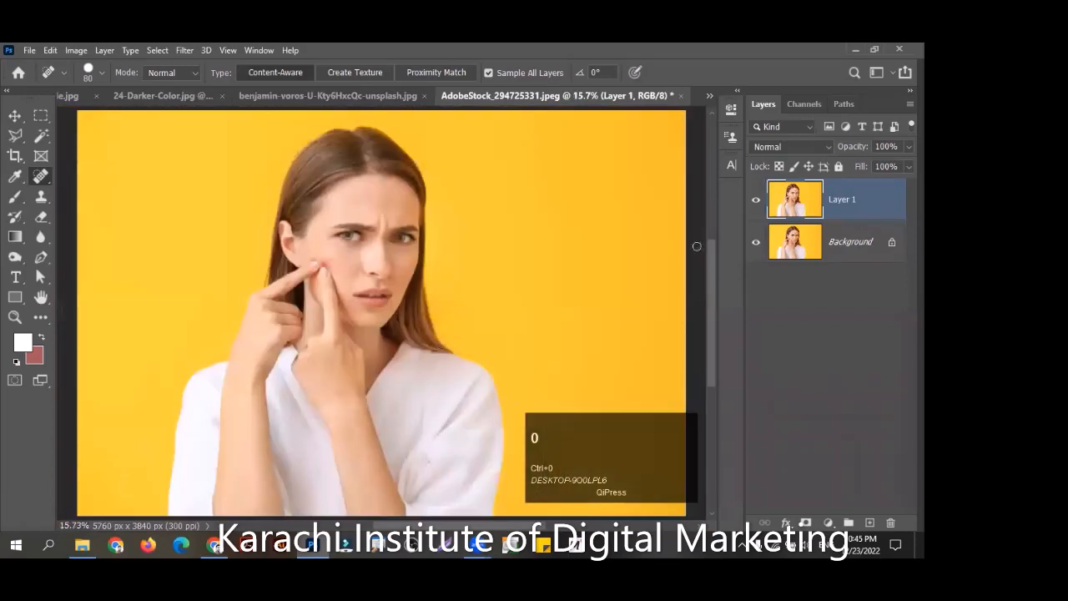
left_click(756, 201)
left_click(756, 207)
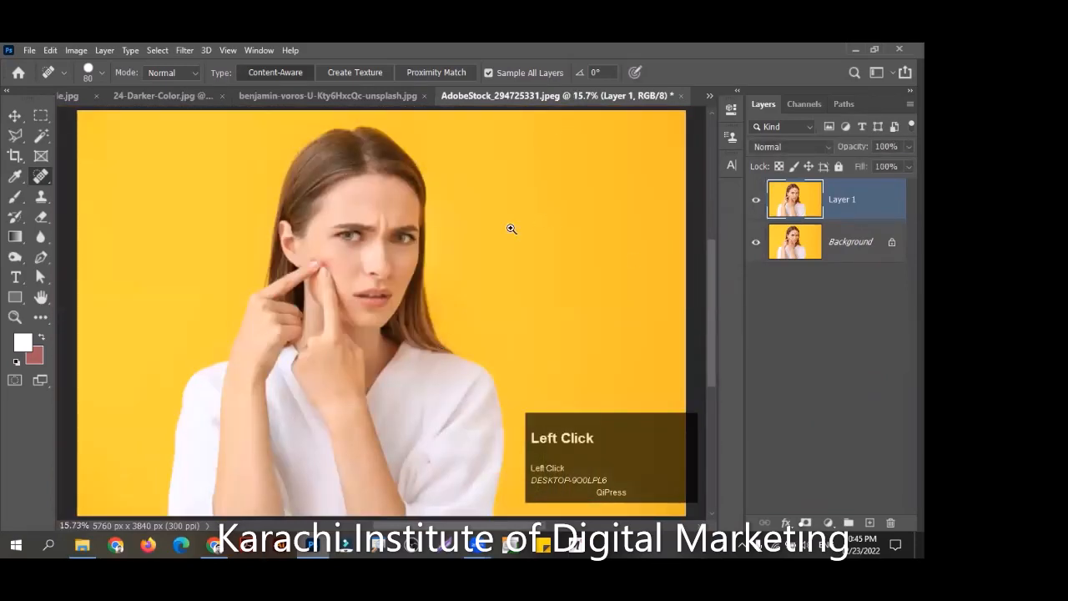
Remove the red pimple on the woman's cheek beside her fingertips using the Spot Healing Brush at 50 px
key("z")
mouse_move(346, 244)
left_mouse_down()
mouse_move(357, 283)
mouse_move(406, 308)
left_mouse_up()
key("j")
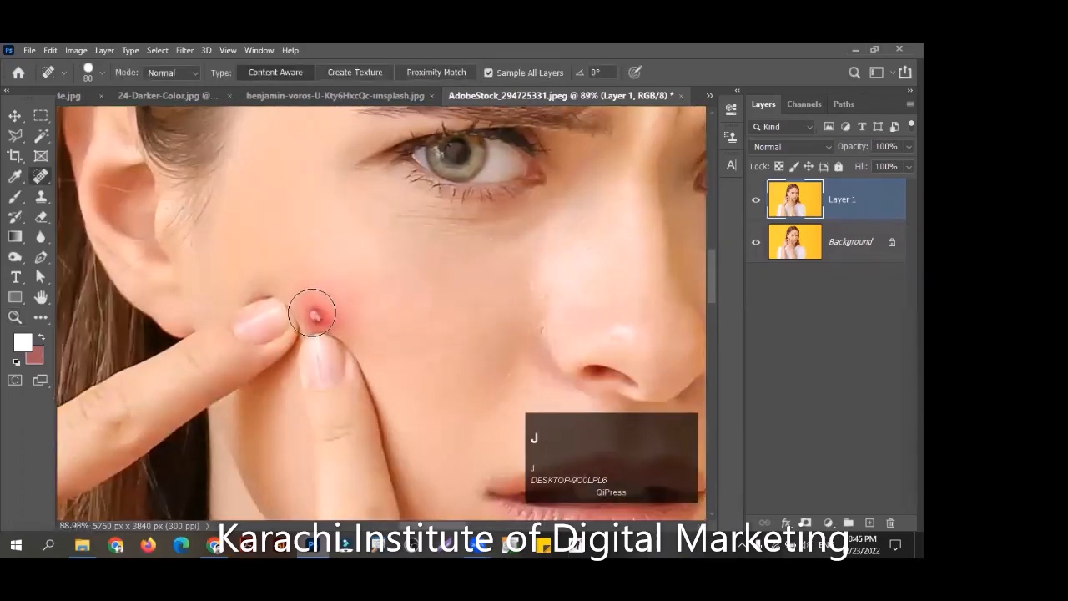
key("bracketleft")
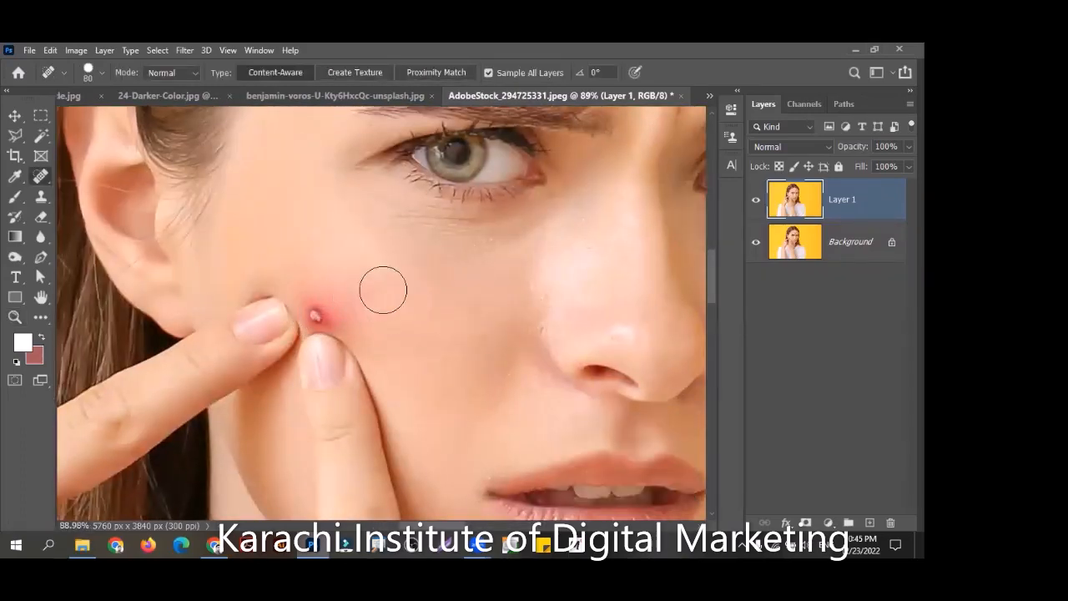
key("bracketleft")
key("bracketright")
key("bracketright")
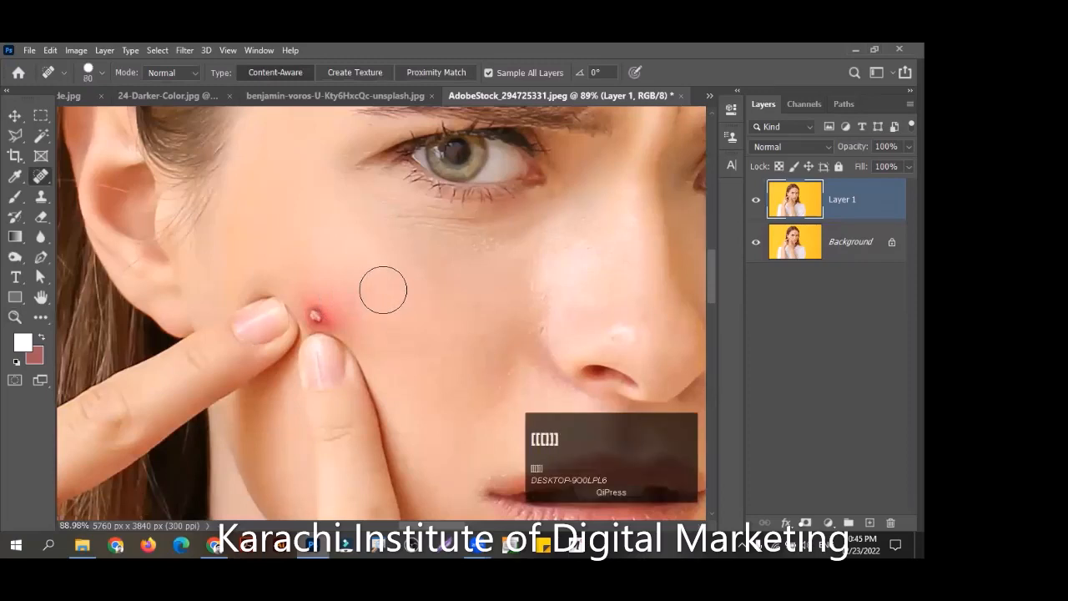
key("bracketleft")
key("bracketleft")
key("bracketleft")
left_click_drag(316, 310, 322, 312)
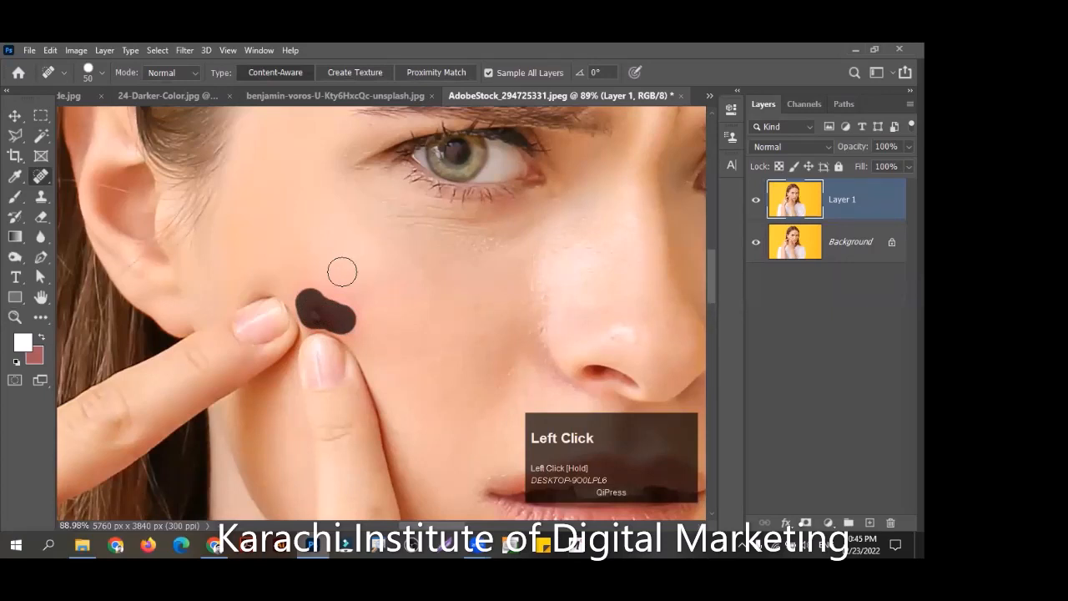
key("ctrl+0")
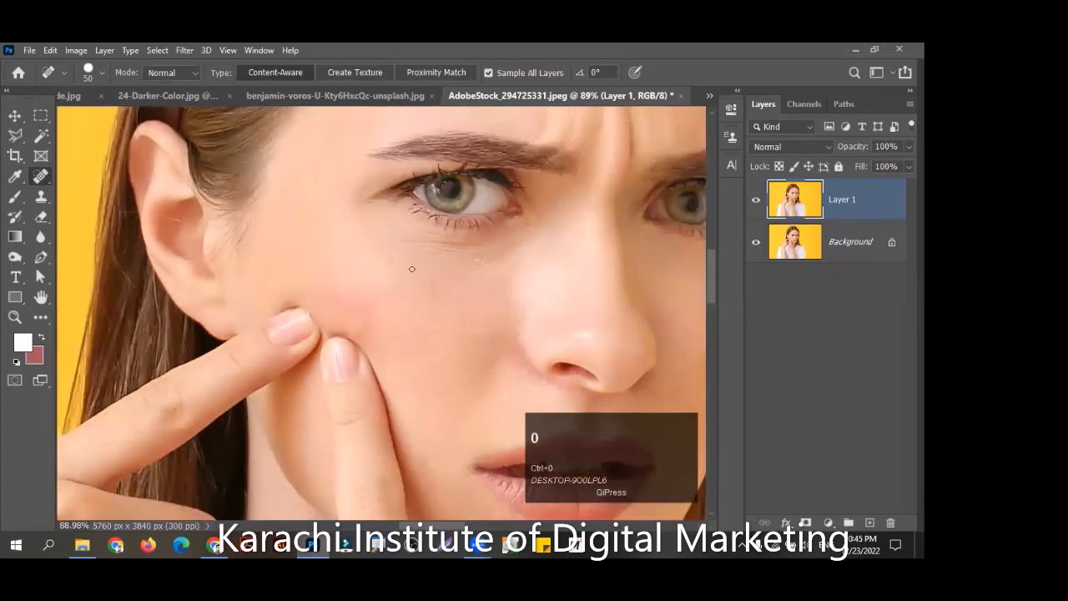
Delete the retouched Layer 1 and duplicate the Background layer again
key("ctrl+z")
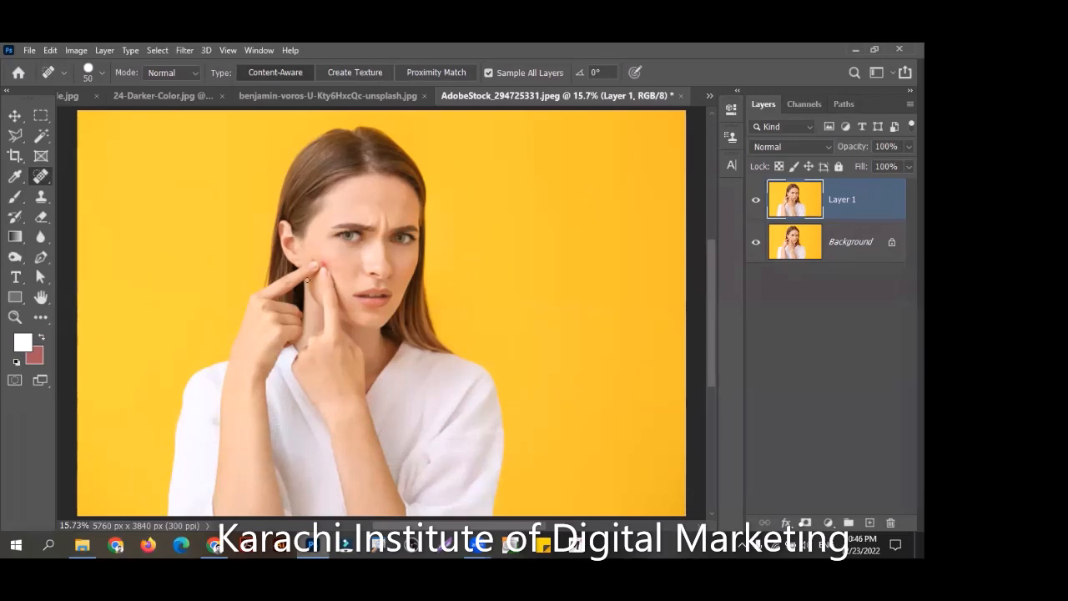
left_click(754, 201)
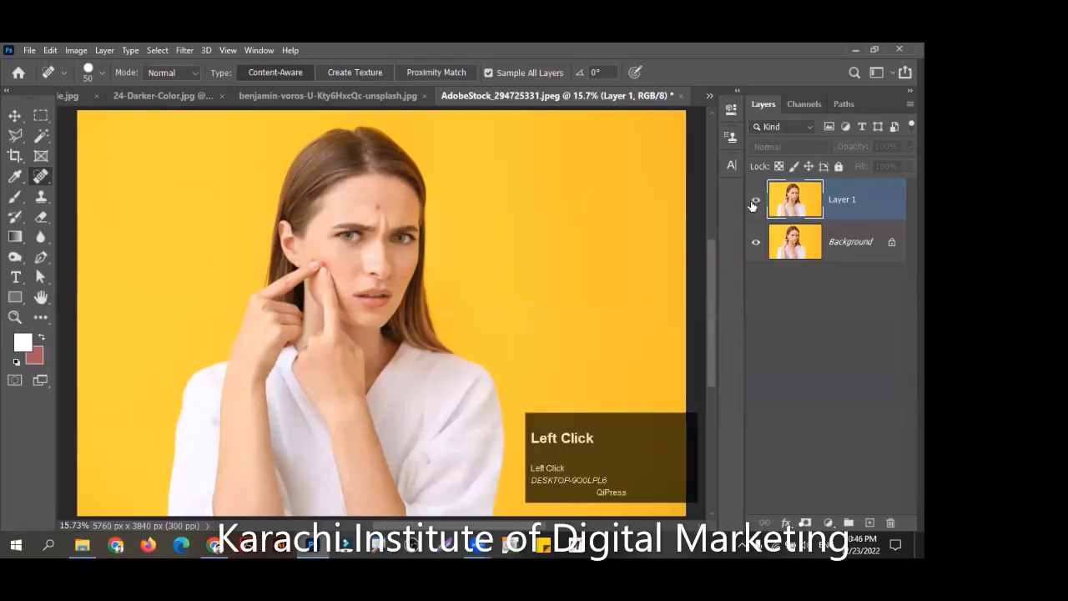
key("BackSpace")
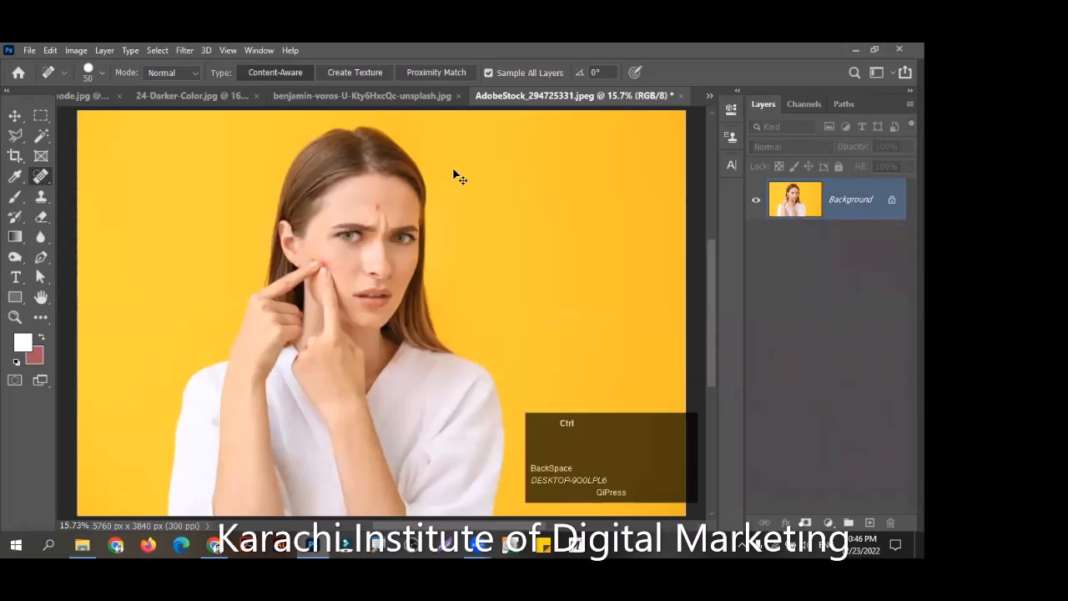
key("ctrl+j")
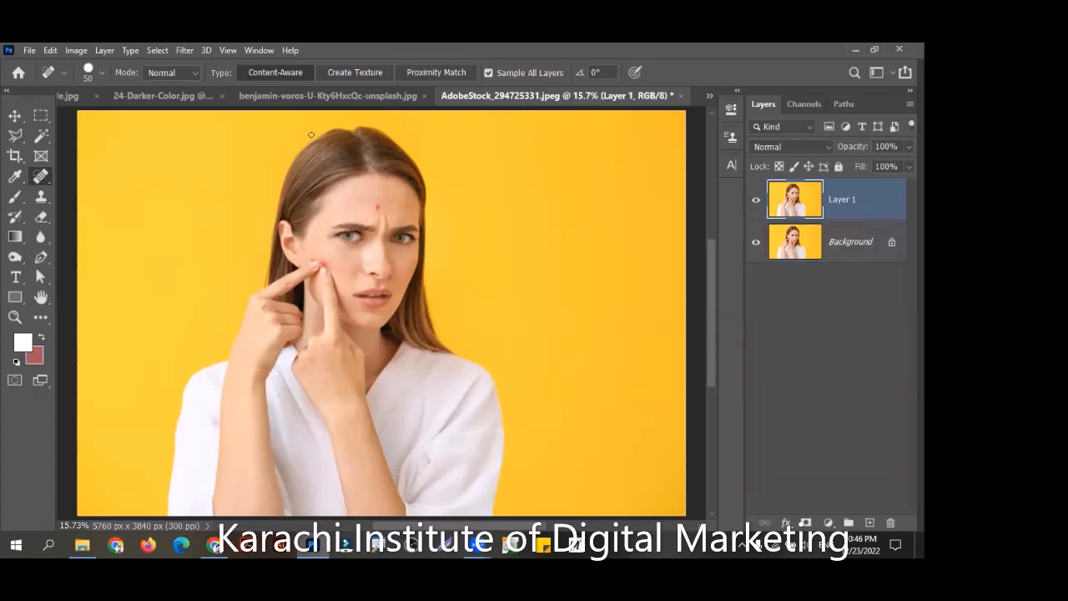
Paint over the forehead pimple with the Spot Healing Brush at 100 px and its type set to Create Texture
key("bracketright")
key("bracketright")
key("bracketright")
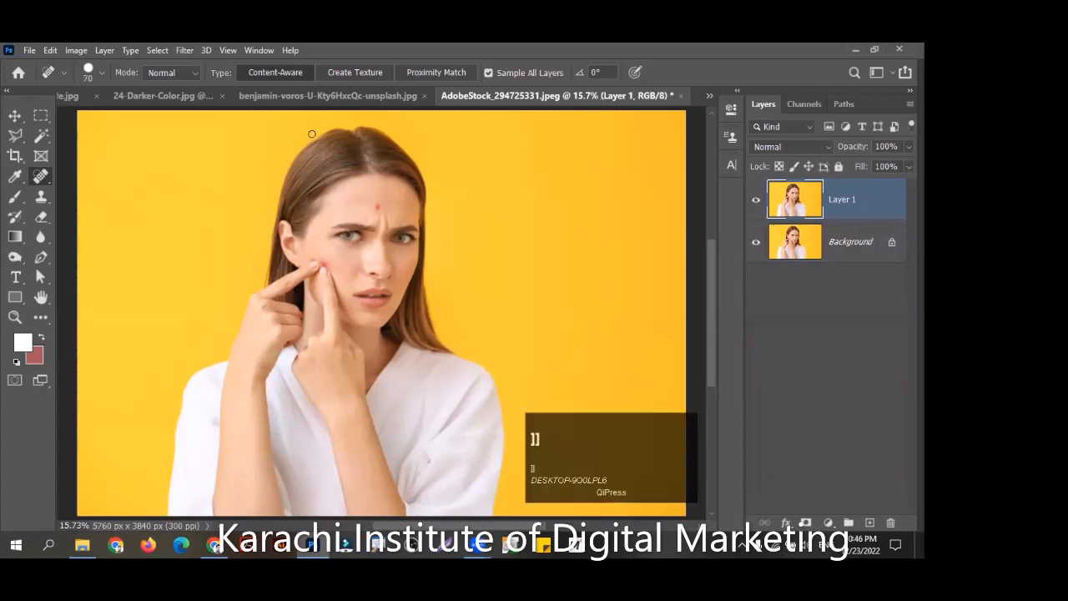
key("z")
left_click_drag(355, 166, 455, 280)
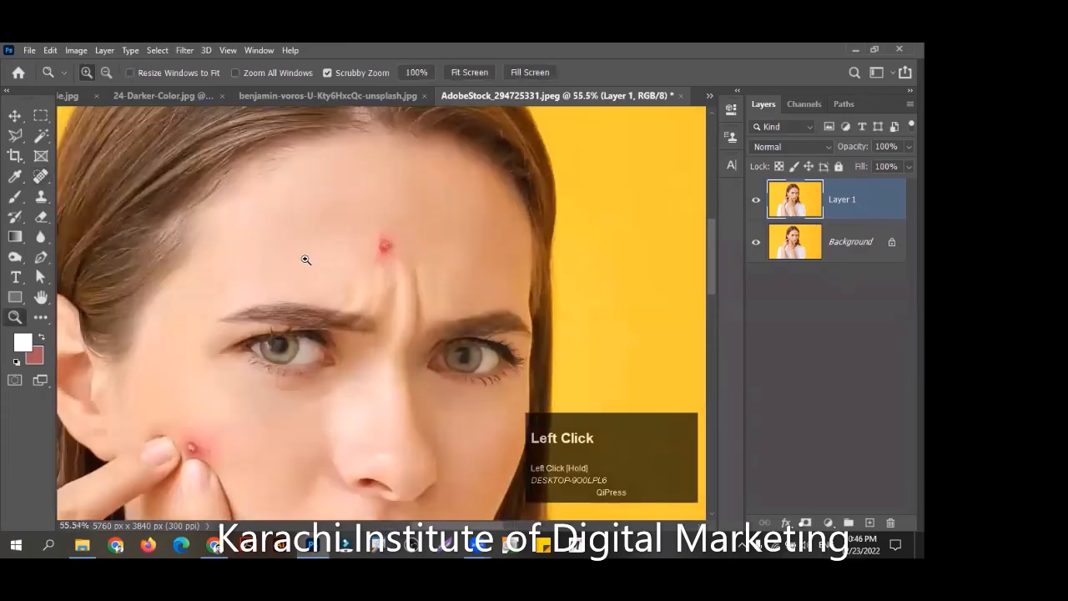
left_click(40, 175)
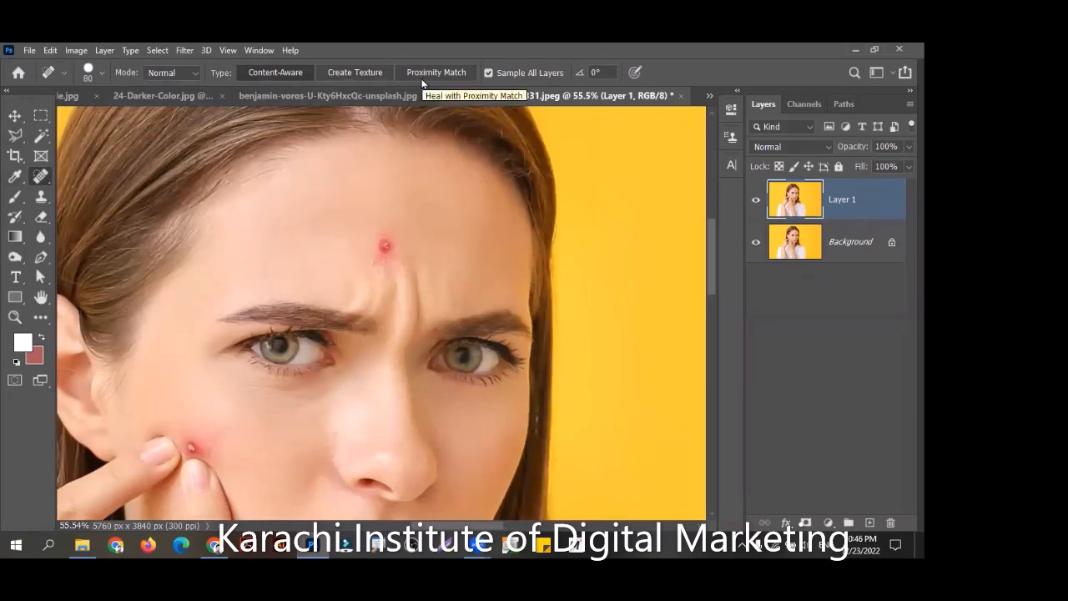
left_click(367, 74)
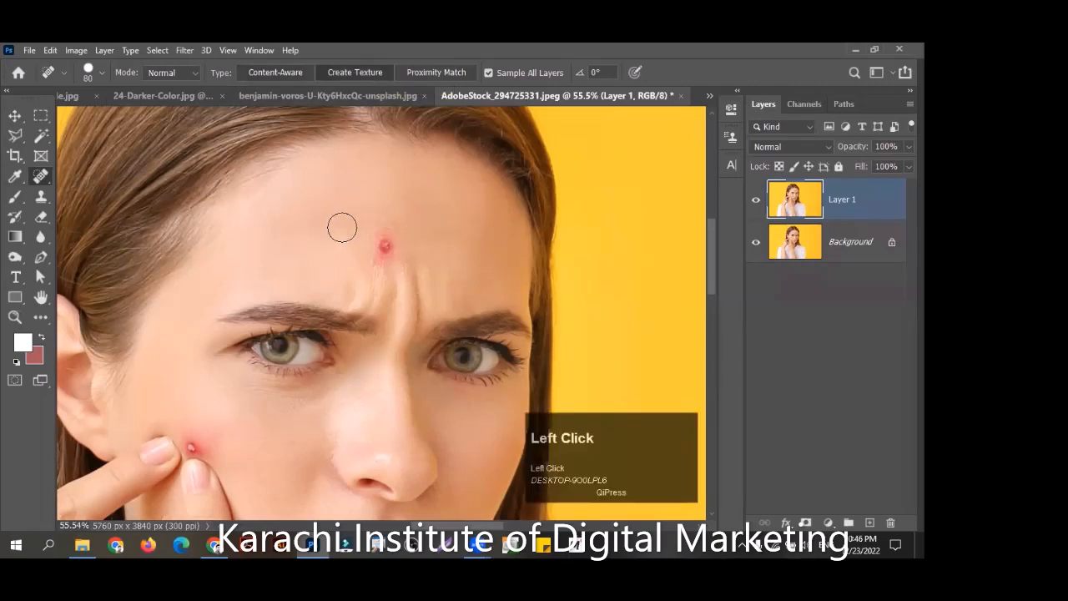
key("bracketright")
key("bracketright")
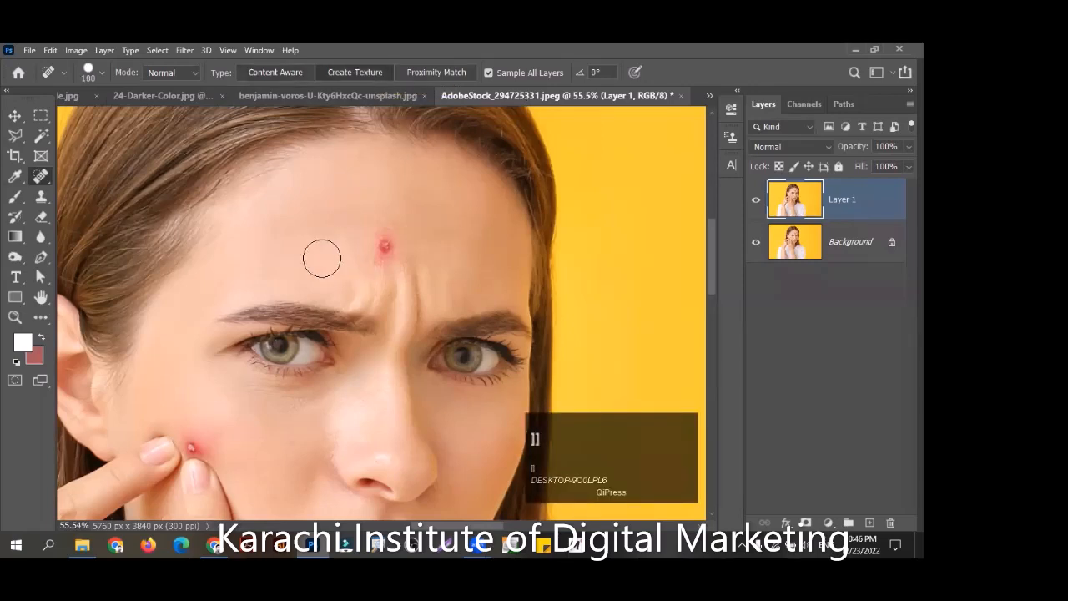
mouse_move(322, 255)
left_mouse_down()
mouse_move(356, 237)
mouse_move(319, 231)
mouse_move(493, 258)
left_mouse_up()
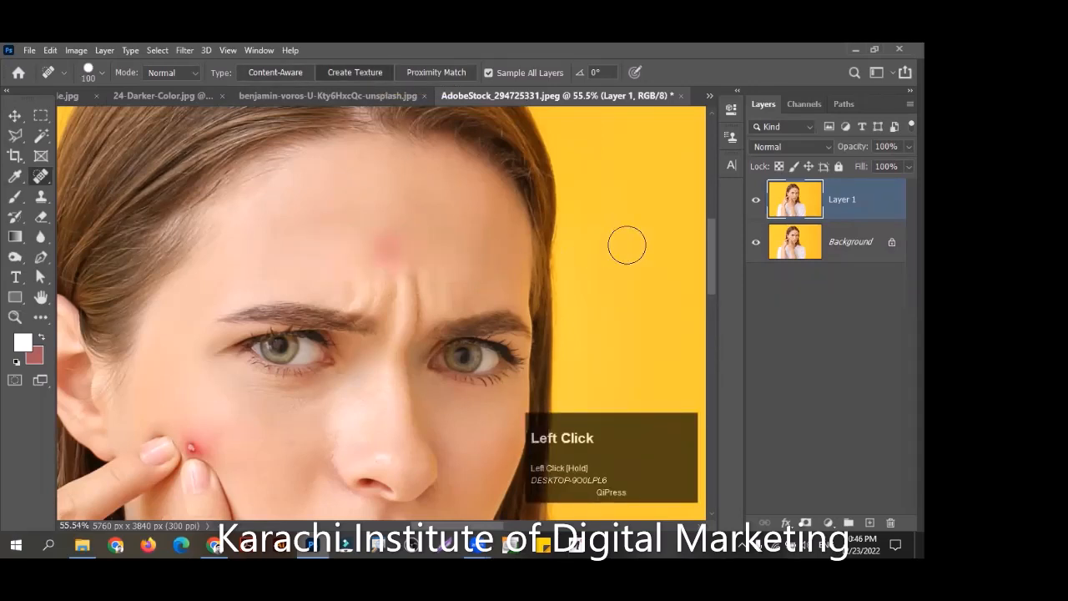
Examine the Create Texture retouch on the forehead up close and compare it with the original by hiding Layer 1
key("z")
left_click(423, 230)
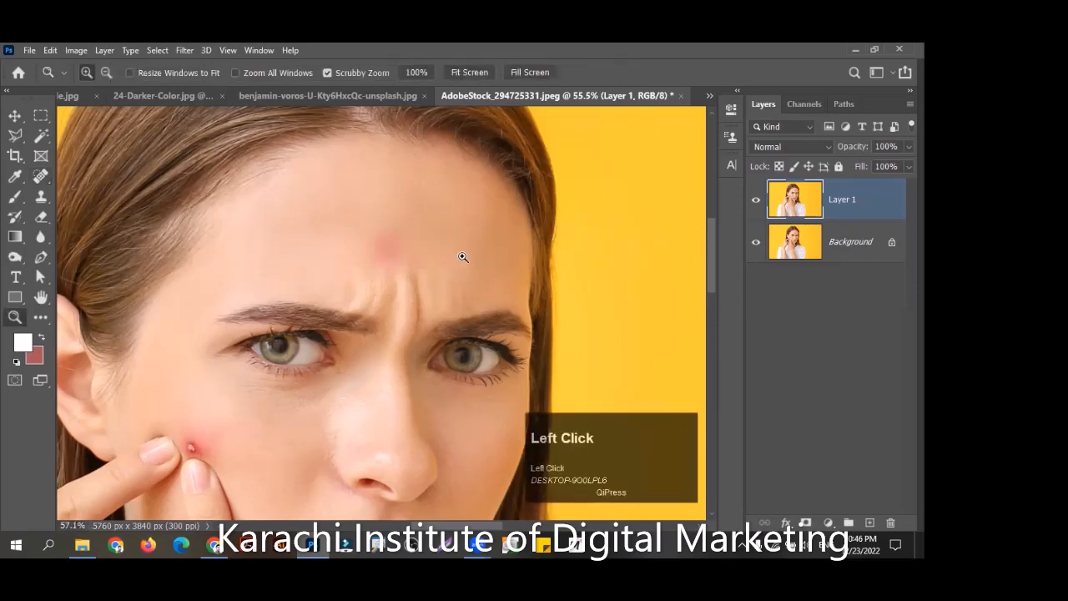
left_click_drag(493, 261, 691, 235)
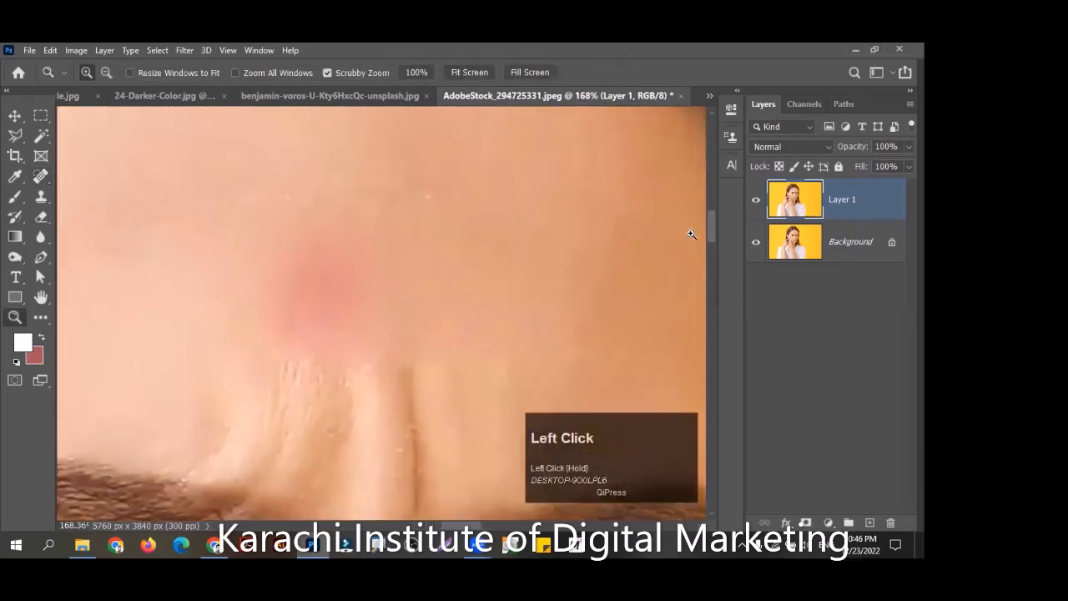
left_click(755, 201)
key("ctrl+z")
key("ctrl+minus")
key("ctrl+minus")
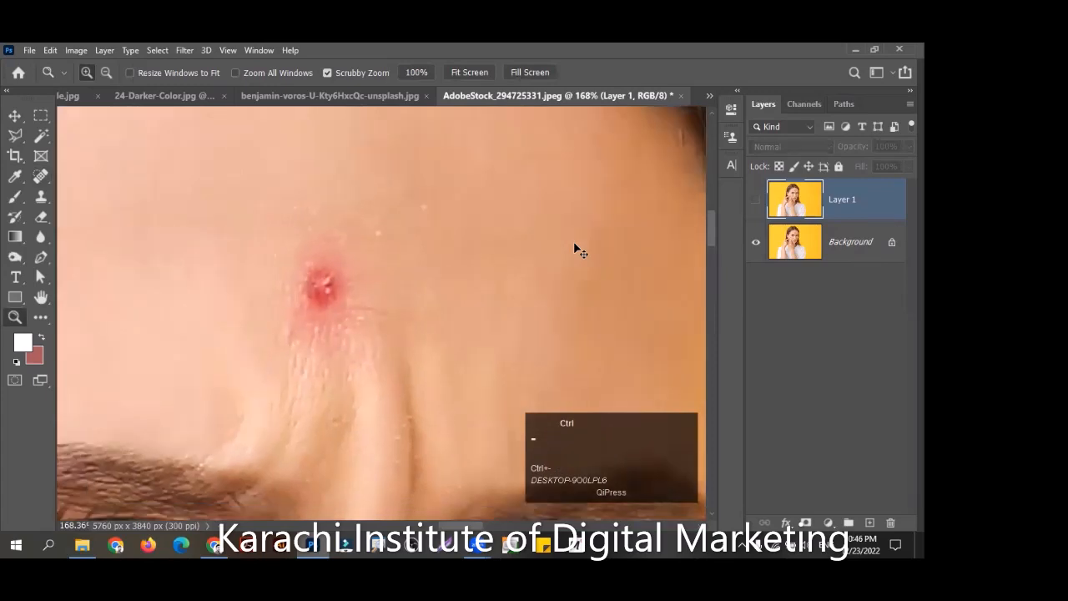
Set the healing type to Proximity Match and replace the retouched Layer 1 with a fresh copy of the Background
key("j")
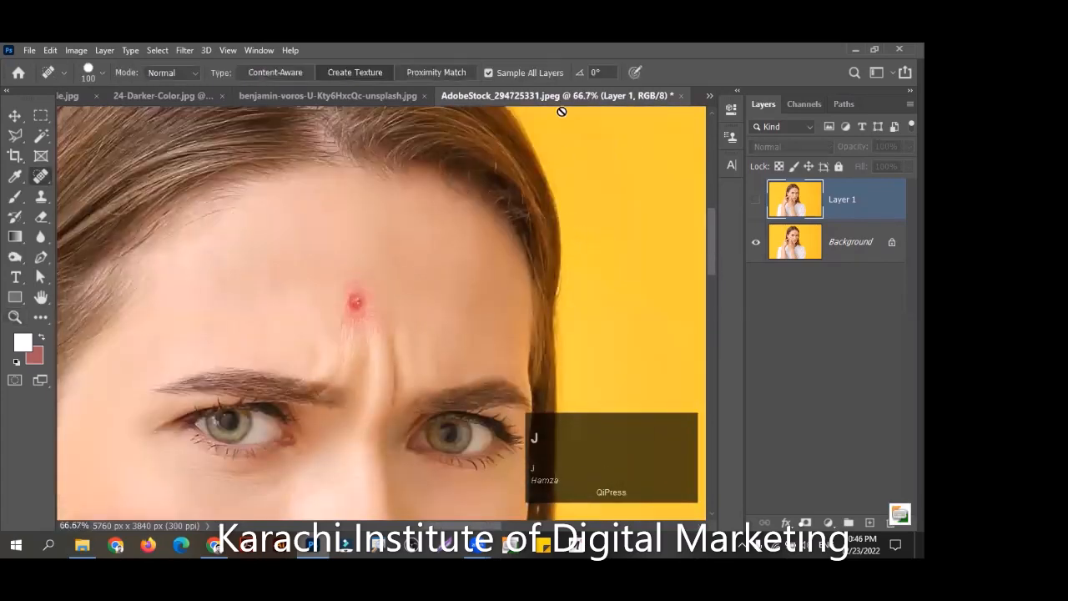
left_click(423, 72)
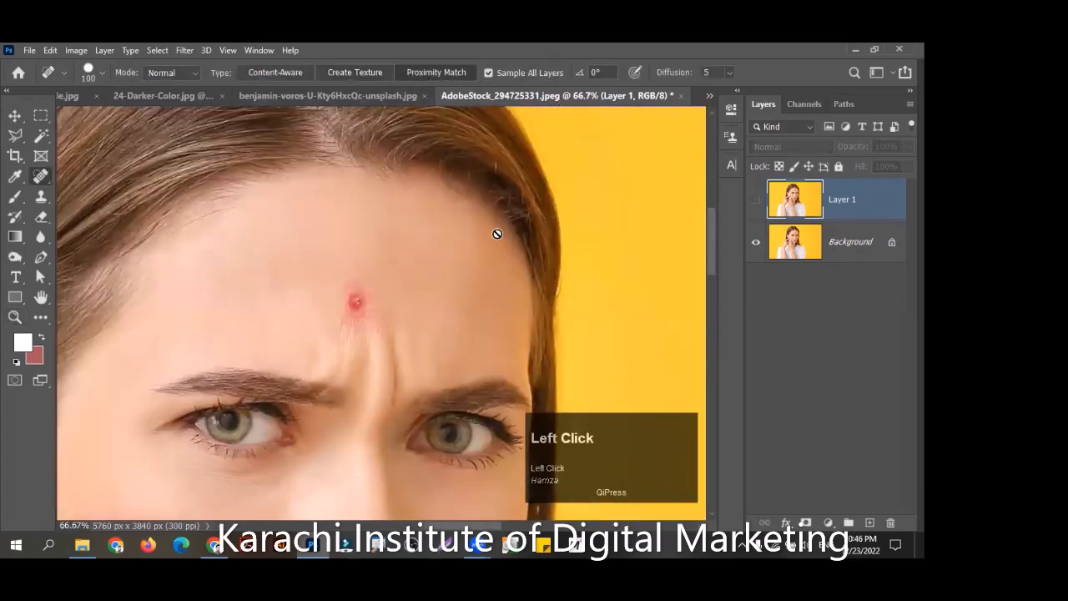
left_click(755, 201)
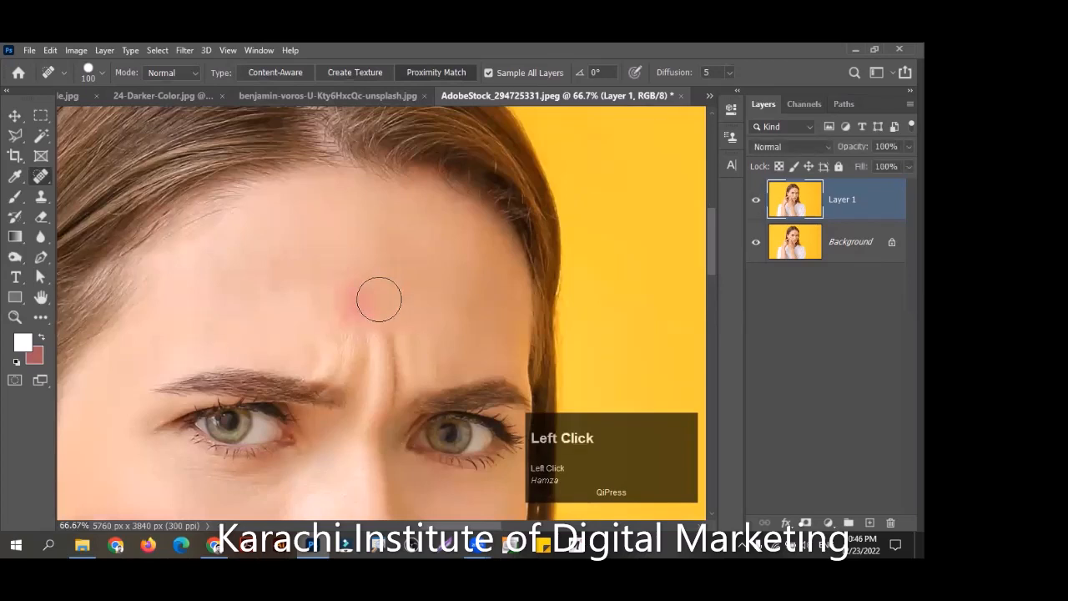
key("BackSpace")
key("ctrl+j")
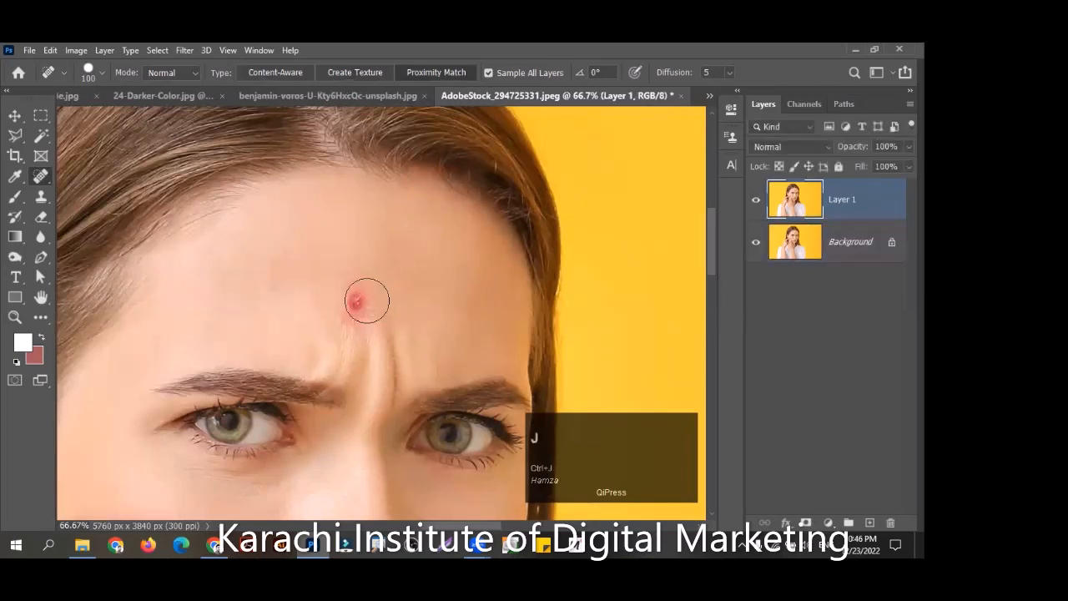
Heal the forehead pimple using Proximity Match at 100 px, and compare before and after by undoing and redoing the stroke
left_click_drag(329, 305, 394, 299)
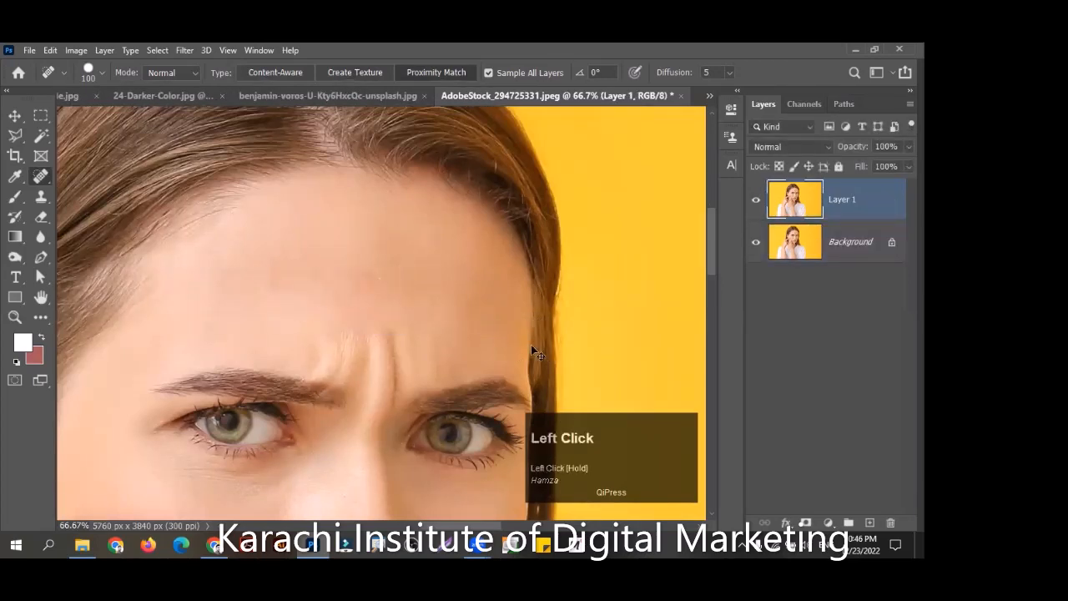
key("ctrl+z")
key("ctrl+shift+z")
key("ctrl+0")
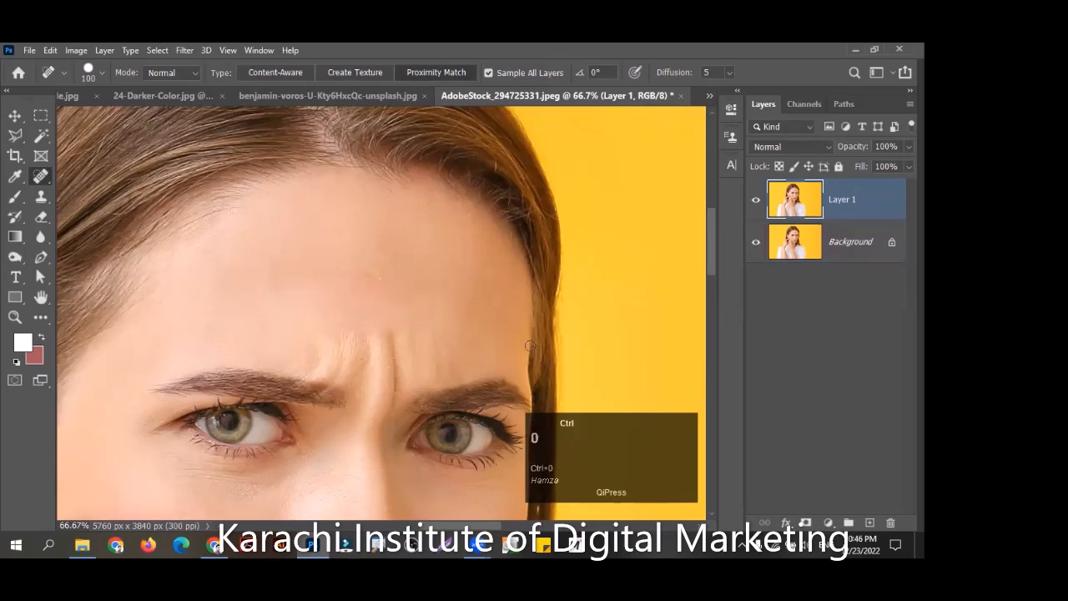
Discard the Proximity Match retouch by recreating Layer 1 from the Background, and set the healing type back to Content-Aware
key("BackSpace")
key("ctrl+j")
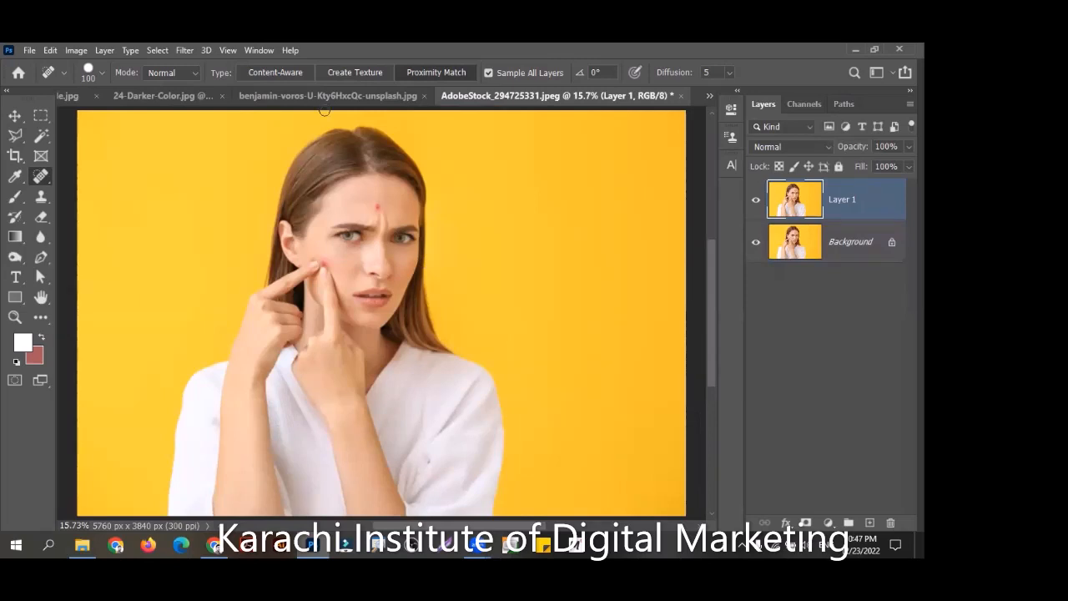
left_click(260, 75)
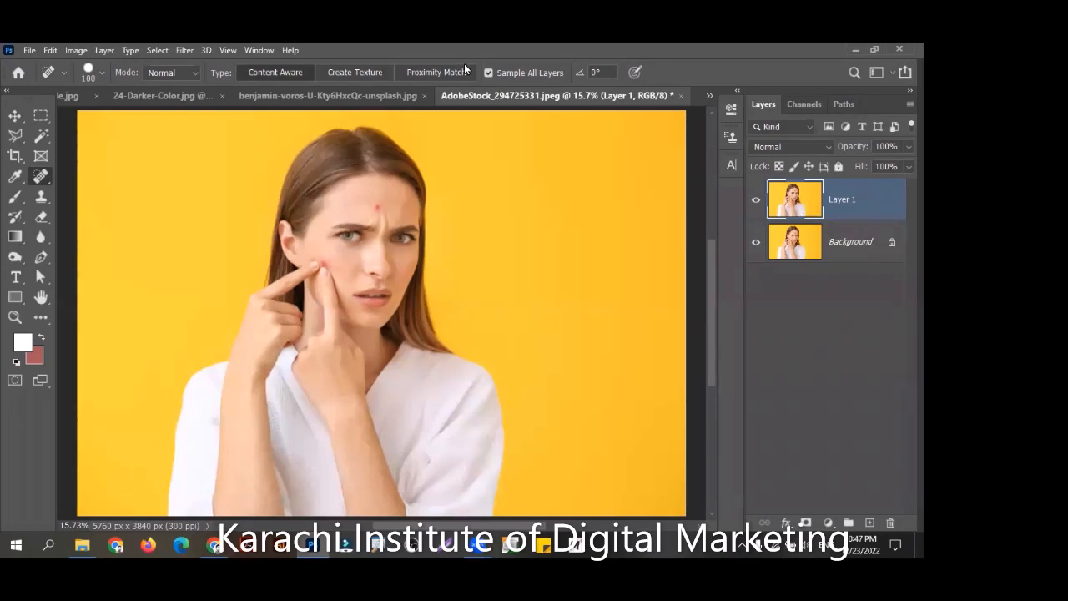
left_click(146, 73)
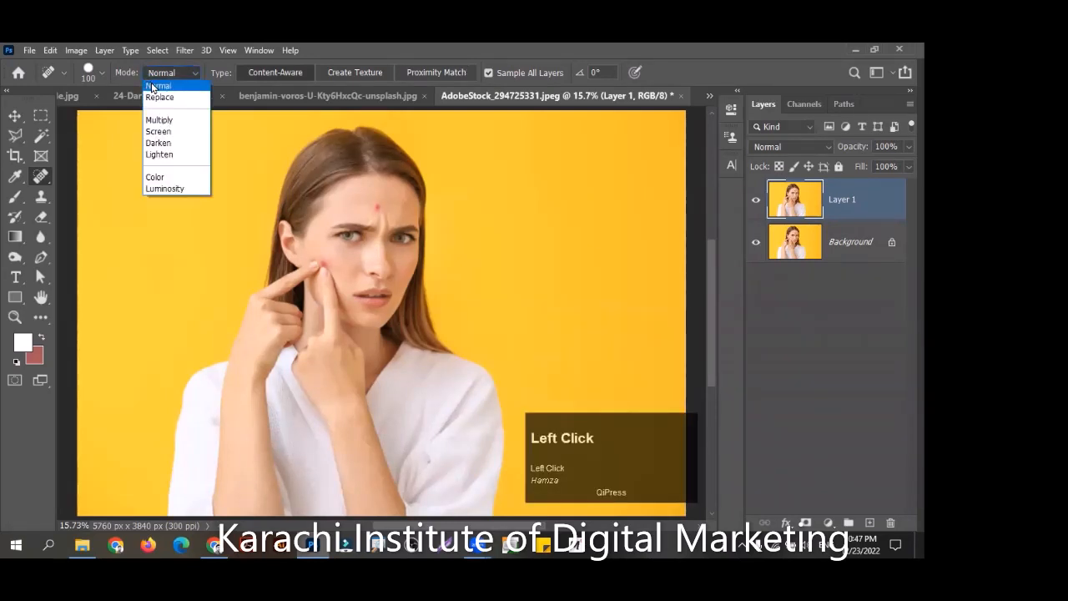
left_click(151, 74)
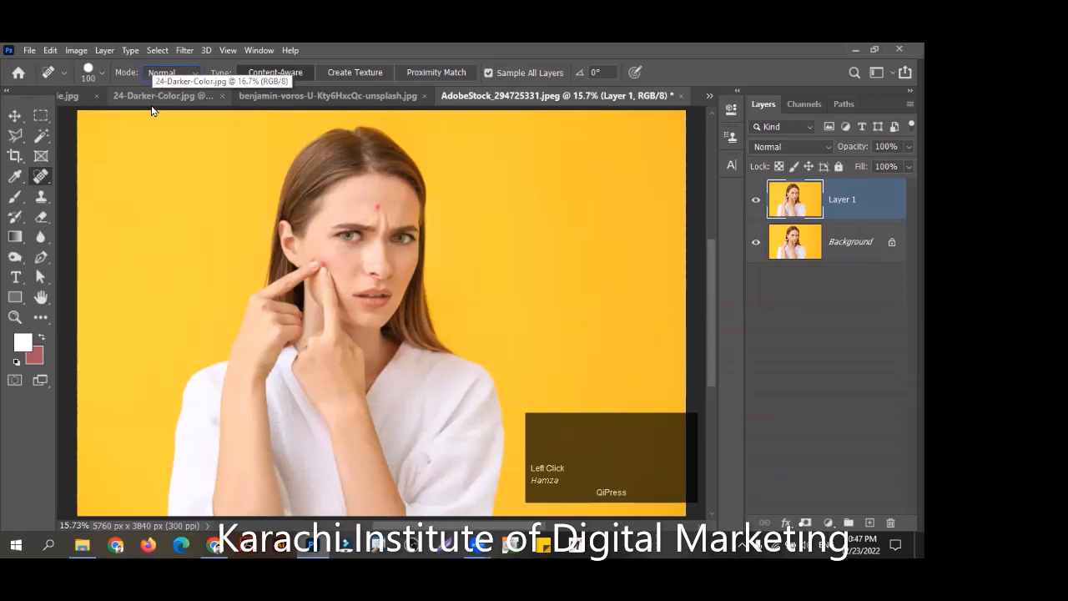
Delete Layer 1, switch to the Healing Brush Tool, and duplicate the Background layer for a new retouch
key("BackSpace")
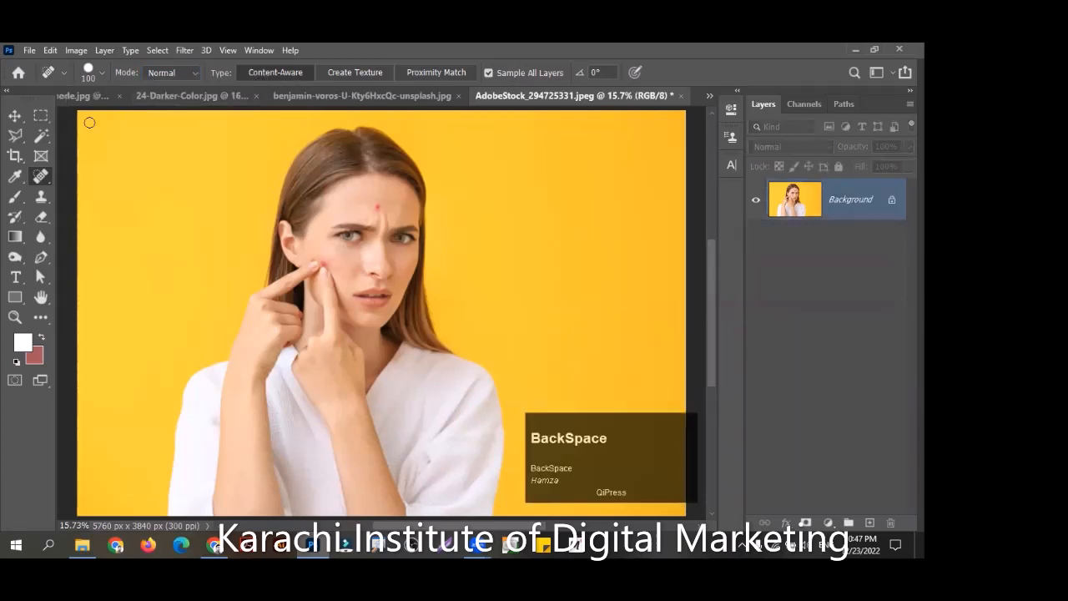
right_click(40, 176)
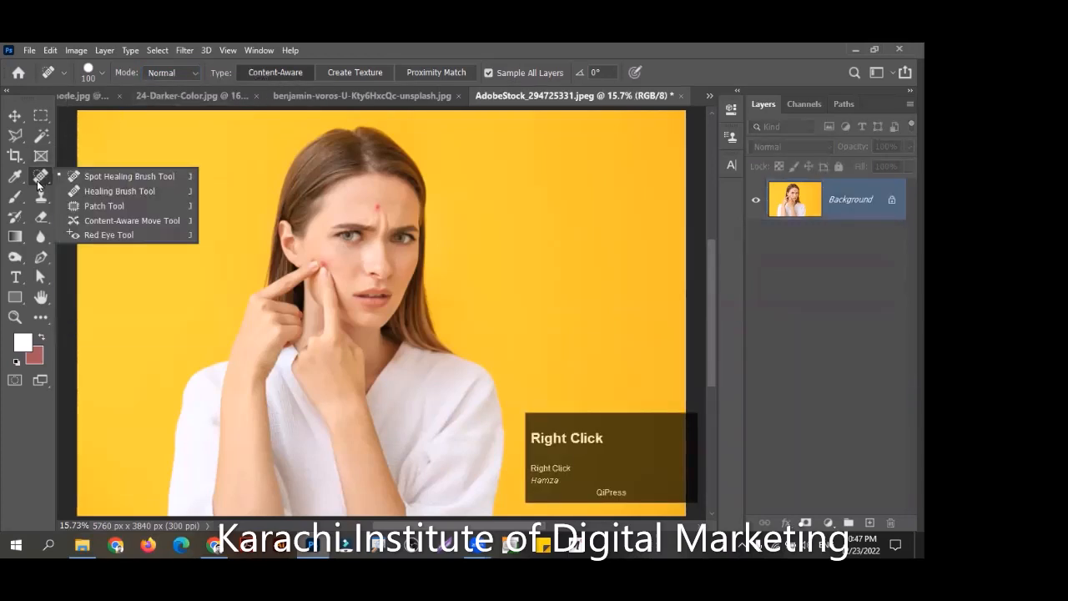
left_click(127, 192)
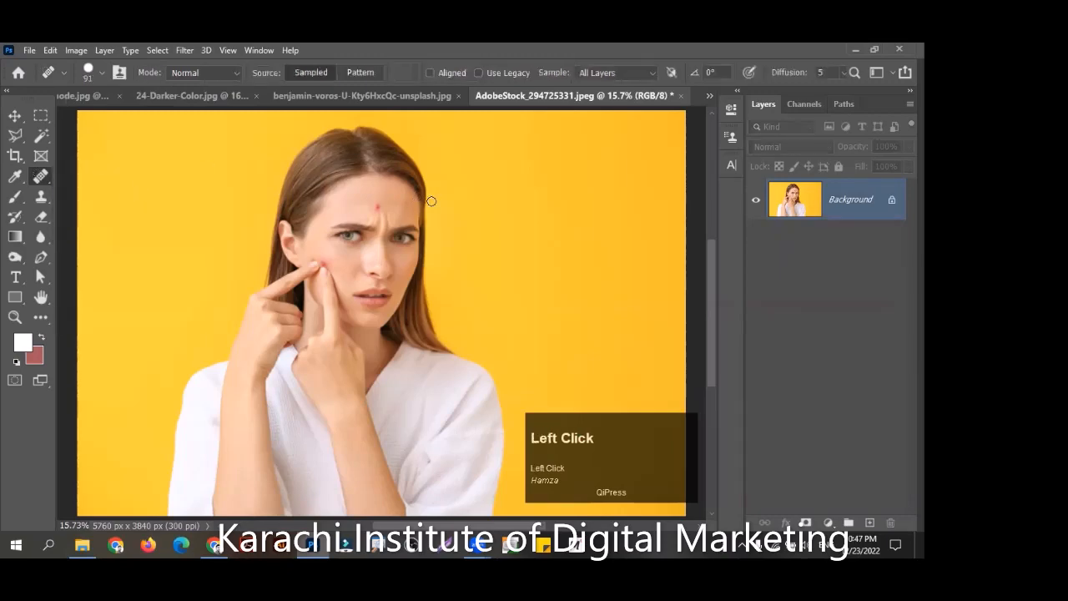
key("ctrl+j")
Try to heal the forehead skin beside the pimple with the Healing Brush before defining a source point, and dismiss the alert
key("z")
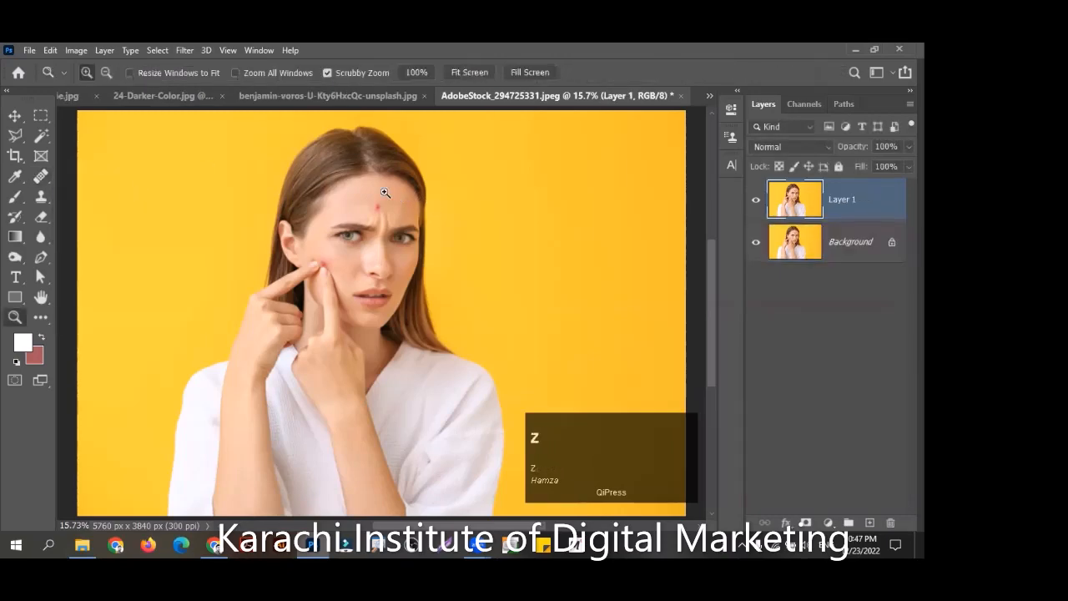
left_click(380, 192)
left_click_drag(448, 225, 417, 282)
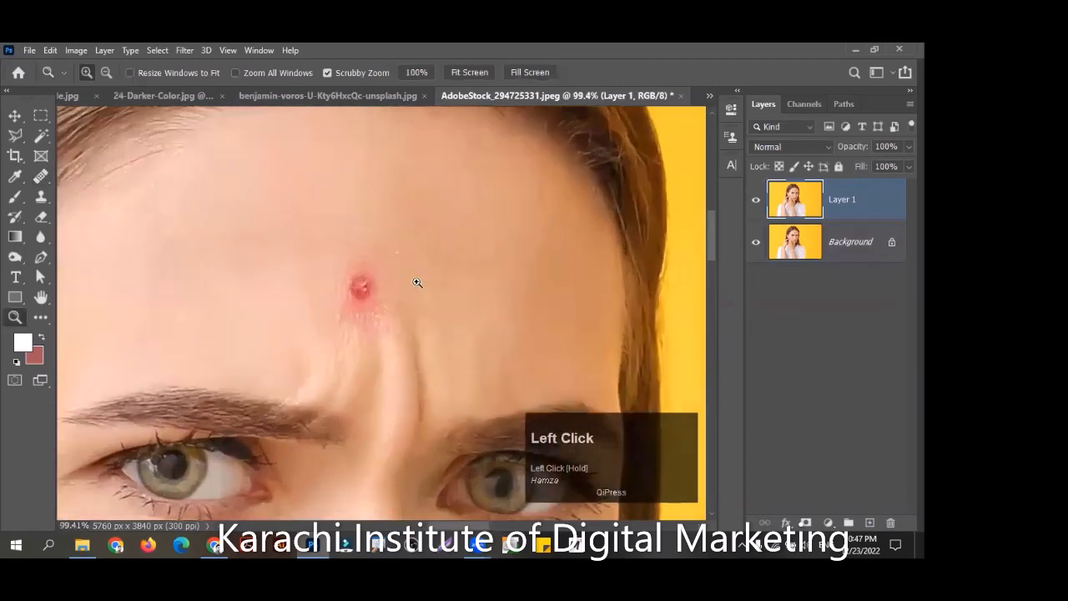
key("j")
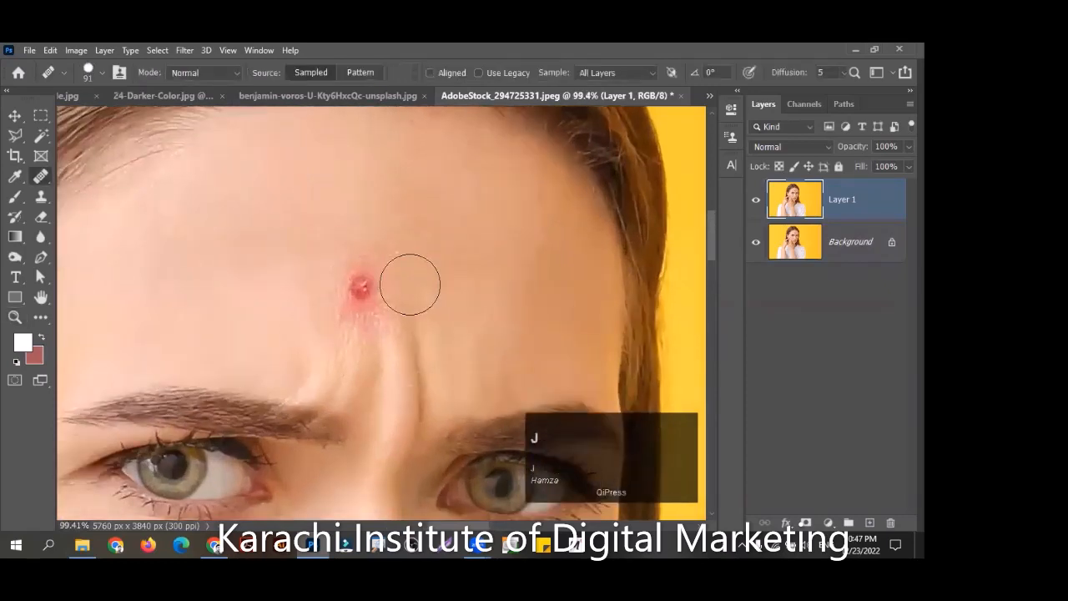
left_click(434, 283)
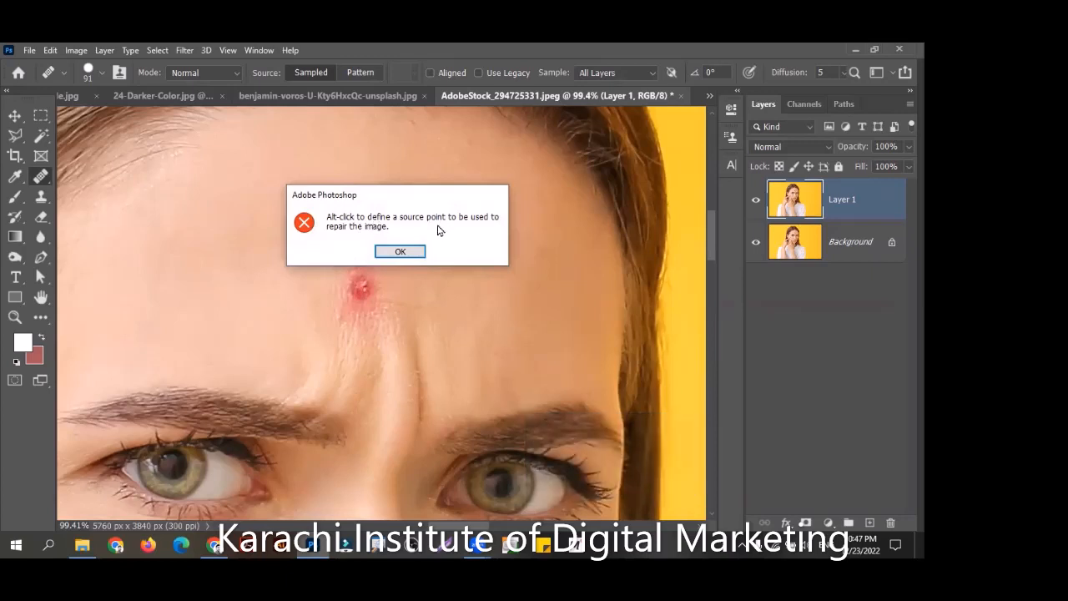
left_click(404, 251)
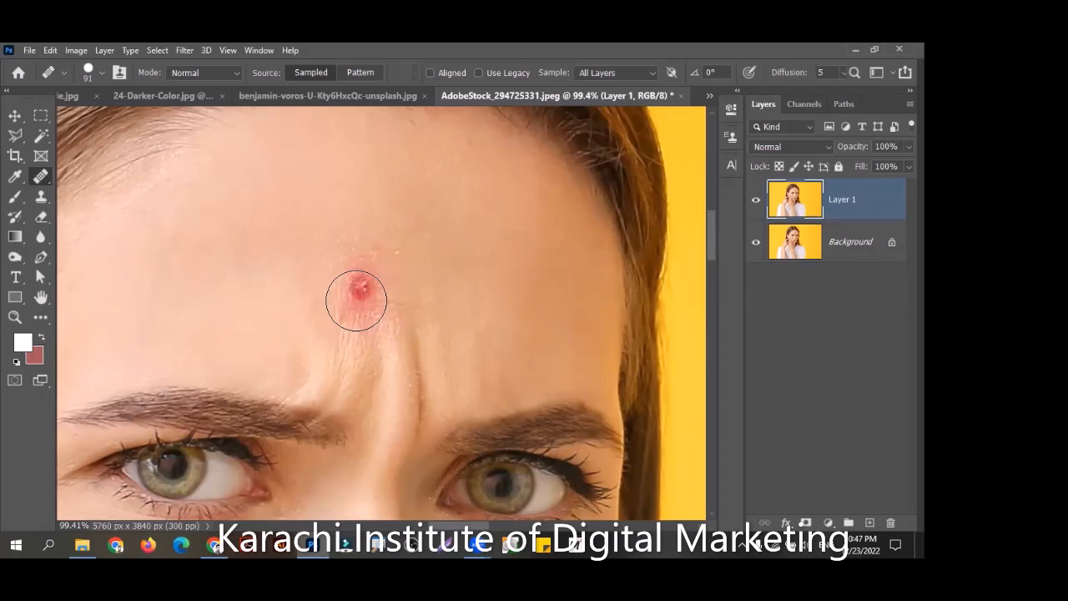
Sample clean forehead skin with the Healing Brush at 90 px, paint over the pimple, and undo the stroke
key("bracketleft")
key("alt")
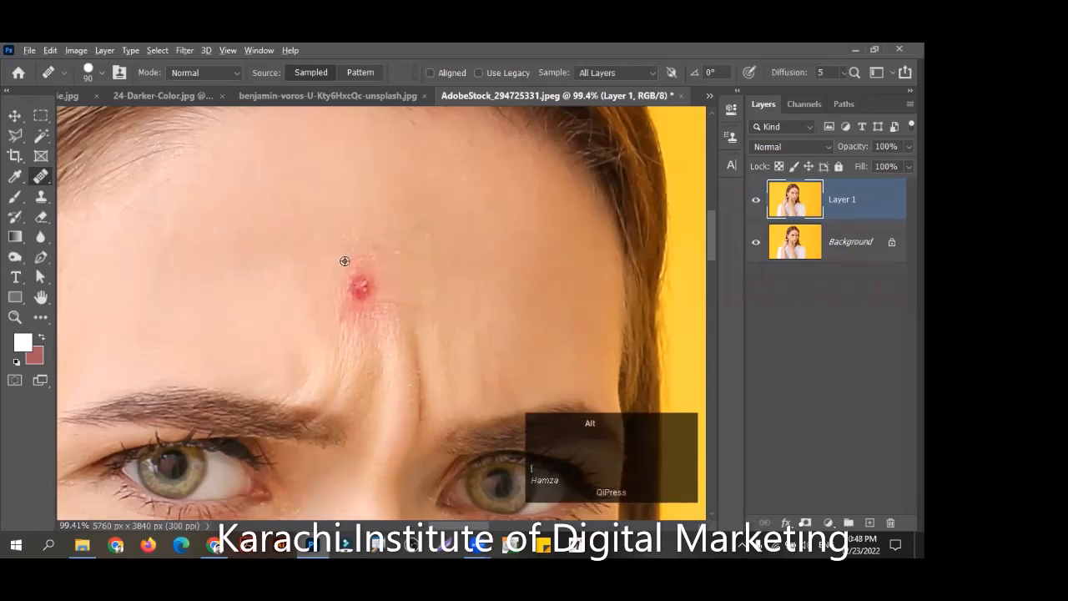
left_click(248, 220, "alt")
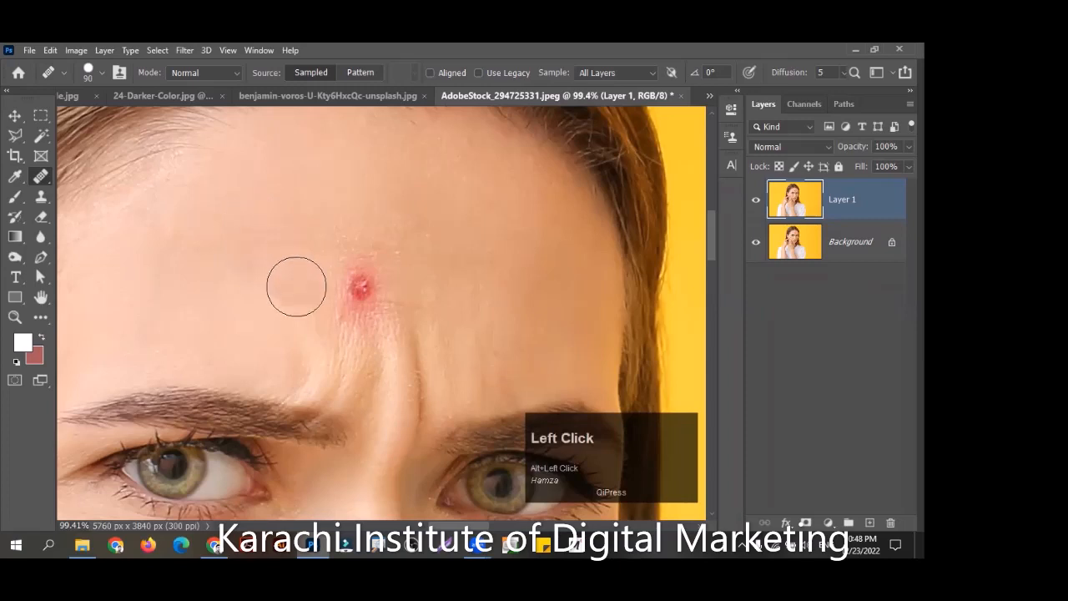
mouse_move(248, 415)
left_mouse_down()
mouse_move(247, 290)
mouse_move(232, 408)
mouse_move(192, 409)
mouse_move(257, 413)
left_mouse_up()
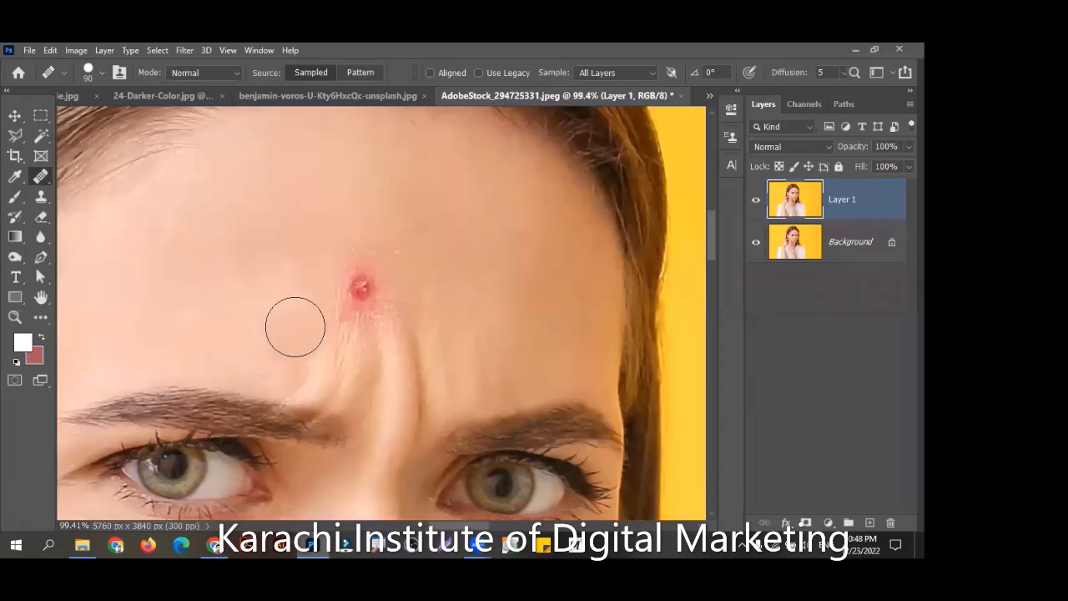
mouse_move(349, 290)
left_mouse_down()
mouse_move(376, 308)
mouse_move(372, 267)
mouse_move(354, 270)
mouse_move(325, 321)
mouse_move(362, 337)
left_mouse_up()
key("ctrl+z")
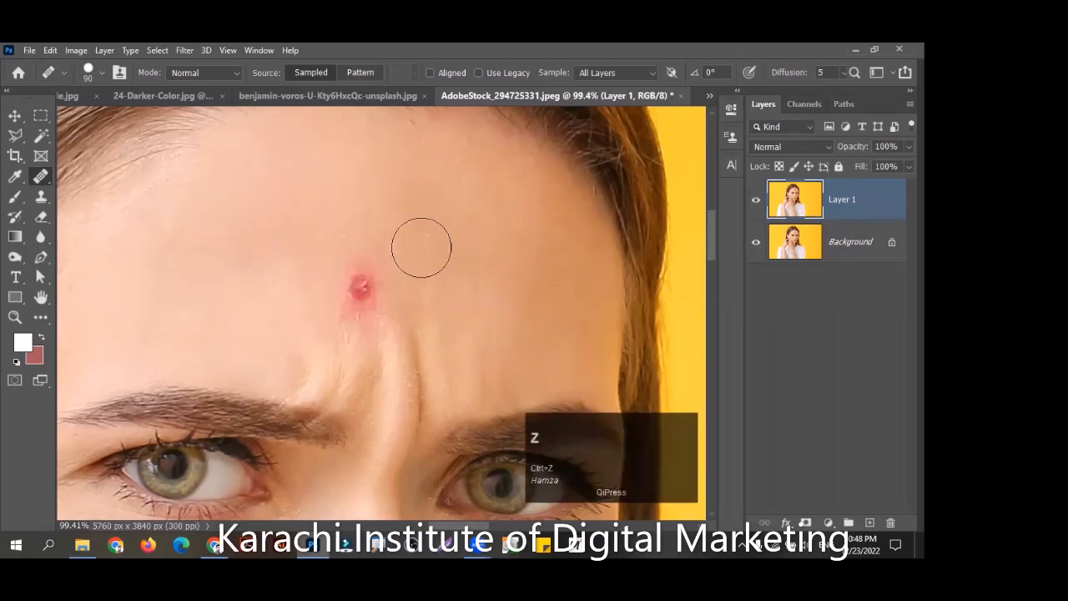
Switch to the benjamin-voros mountain photo, delete its retouched Layer 1, and duplicate the Background layer again
left_click(317, 95)
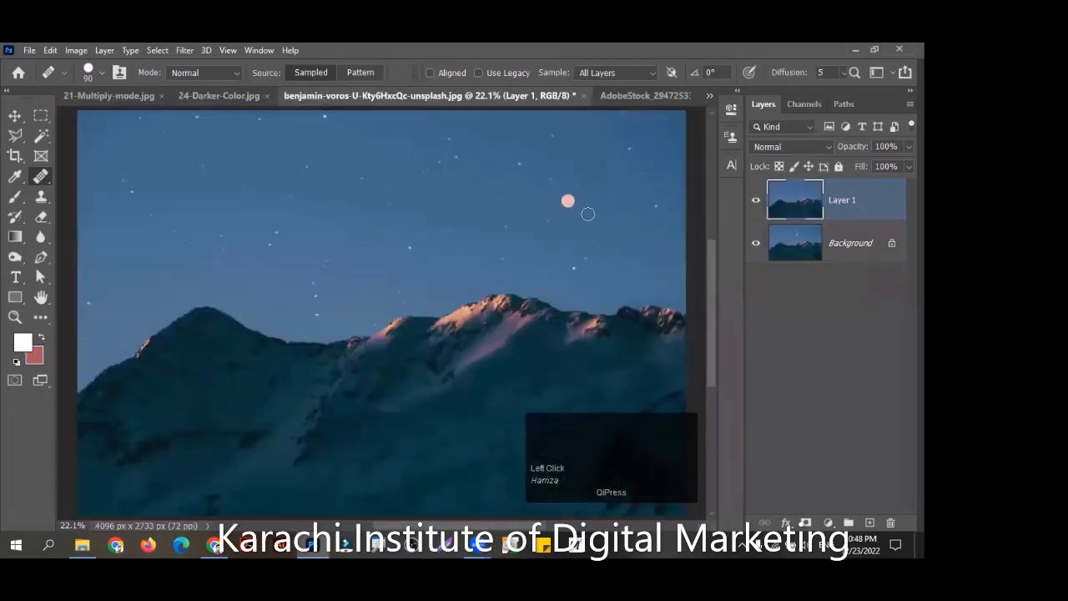
key("BackSpace")
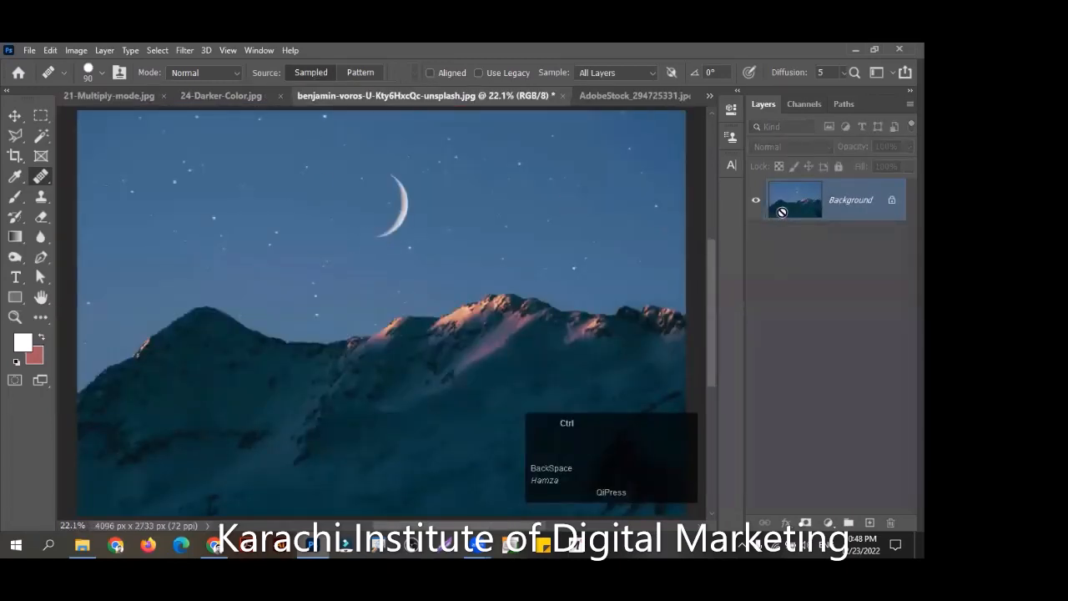
key("ctrl+j")
Try the Healing Brush on the sky around the moon with the source sampled from the portrait, and undo the strokes
key("z")
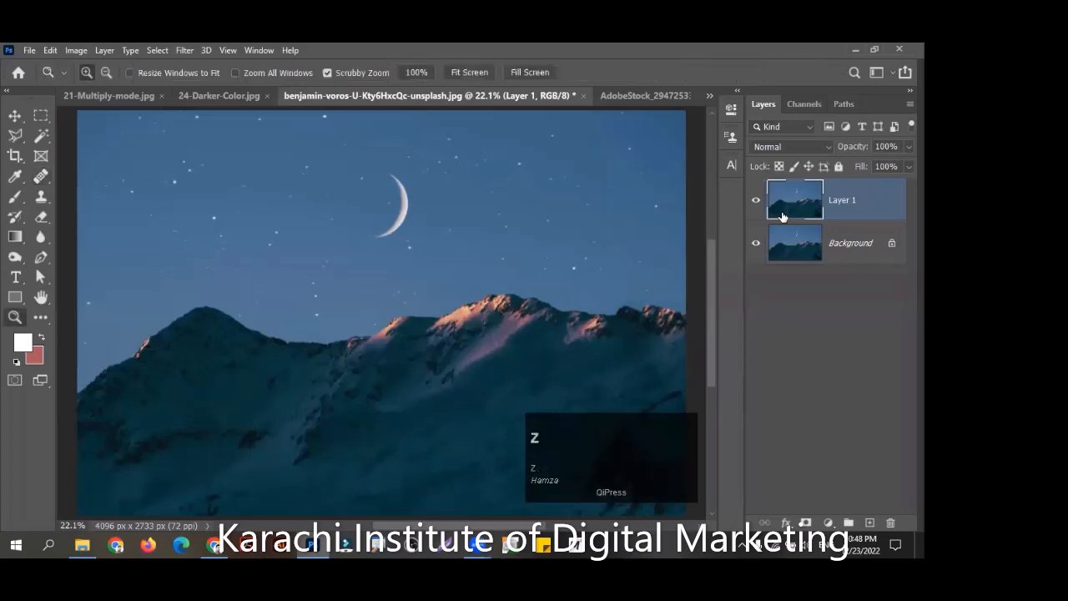
left_click_drag(397, 162, 466, 175)
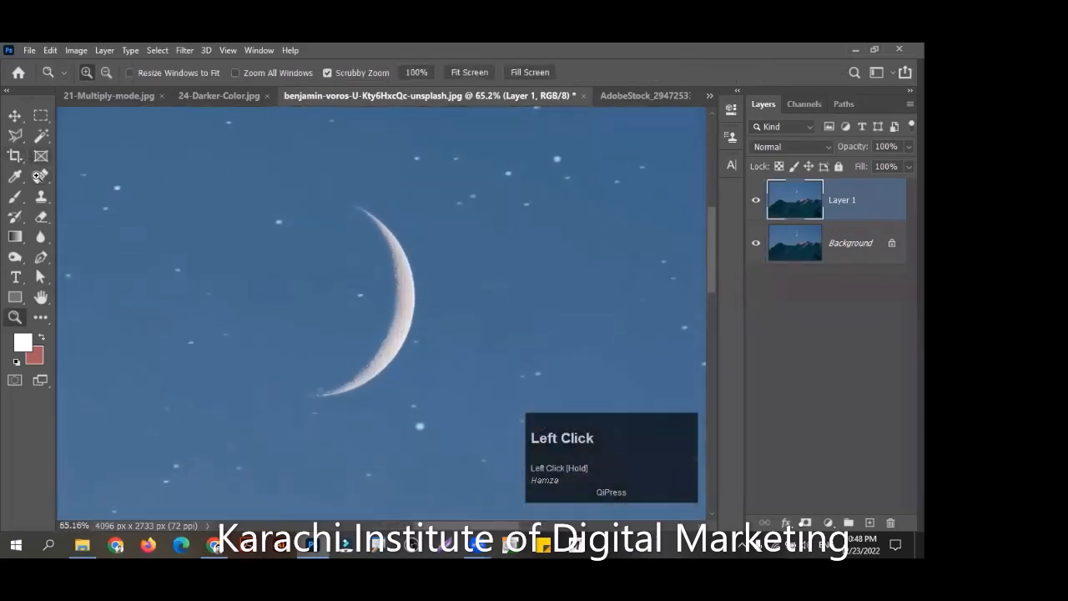
left_click(39, 175)
left_click(287, 245)
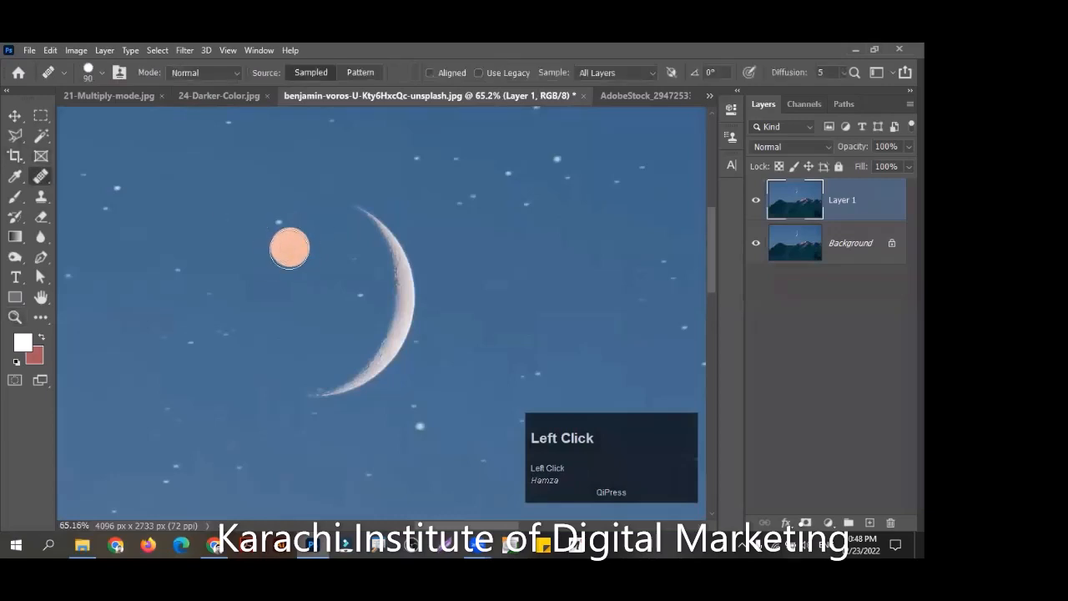
key("ctrl+z")
left_click(529, 299)
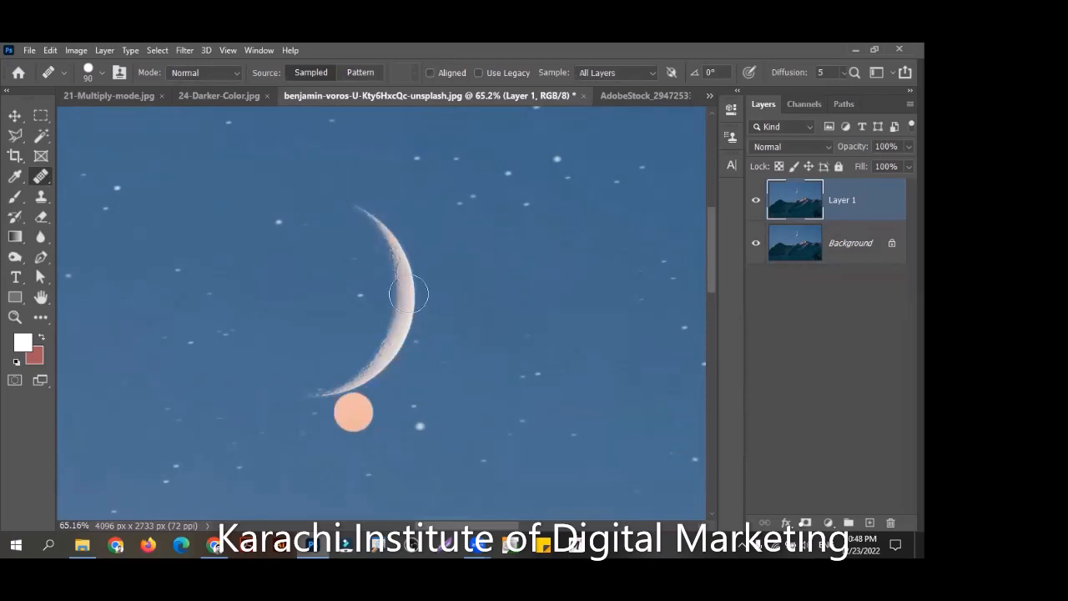
Sample clear night sky left of the crescent moon and paint the moon out with the Healing Brush, enlarging the brush to 150 px
key("alt")
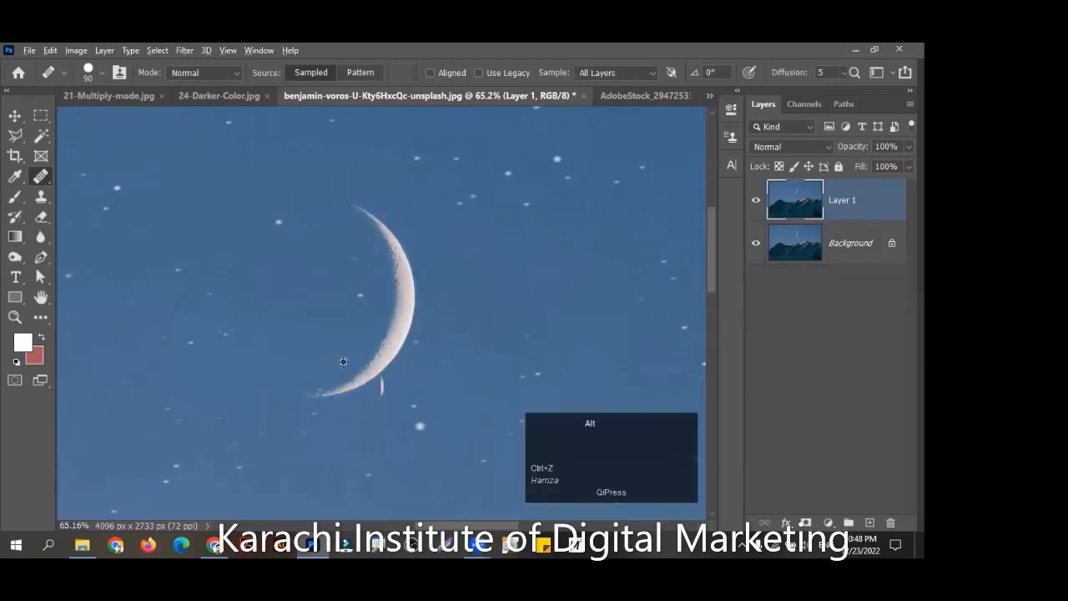
left_click(222, 265, "alt")
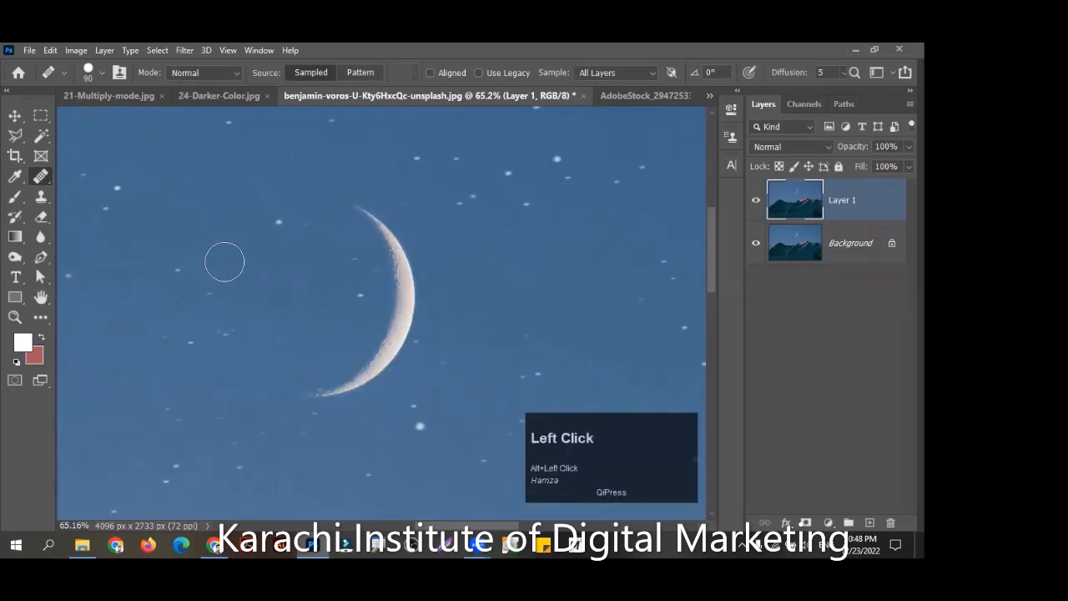
left_click(343, 221)
mouse_move(344, 221)
left_mouse_down()
mouse_move(379, 239)
mouse_move(388, 289)
mouse_move(390, 245)
mouse_move(386, 339)
mouse_move(344, 383)
mouse_move(280, 387)
mouse_move(322, 437)
left_mouse_up()
key("]")
key("]")
key("]")
left_click(201, 225, "alt")
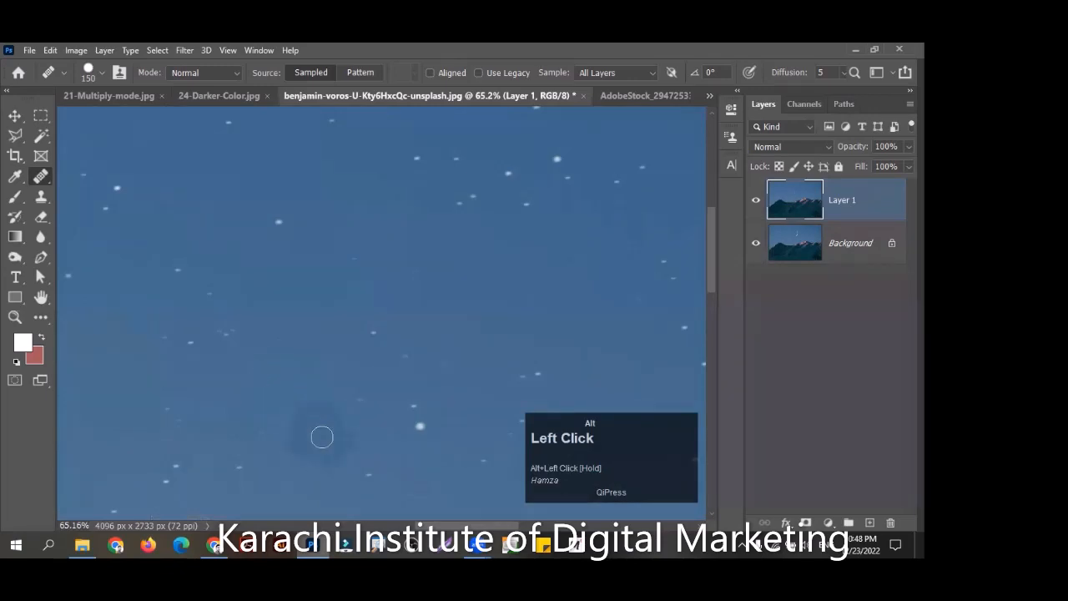
scroll(323, 436, "down", 5)
key("v")
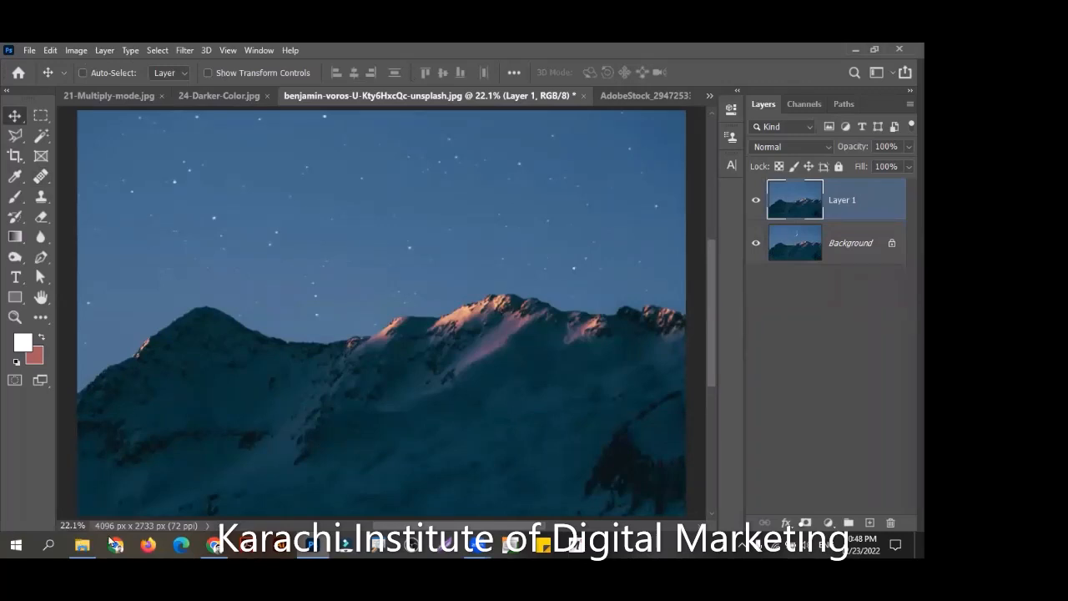
Open the 13.1-Add-Birds photo from the Stock Images folder in Photoshop as a new document, and duplicate its Background layer
left_click(82, 544)
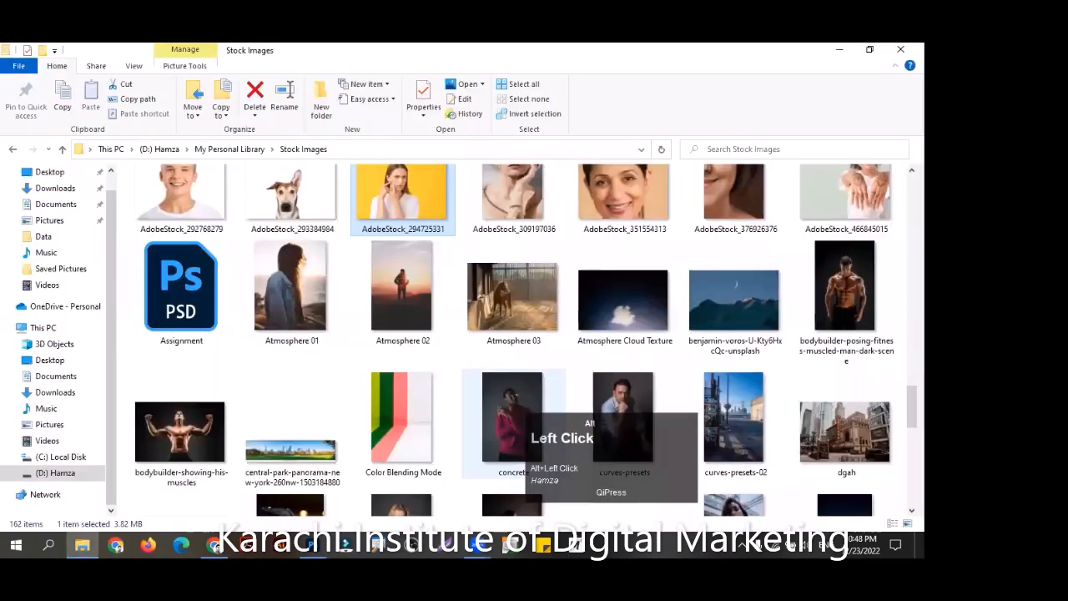
mouse_move(911, 409)
left_mouse_down()
mouse_move(911, 432)
mouse_move(911, 194)
left_mouse_up()
scroll(526, 340, "down", 4)
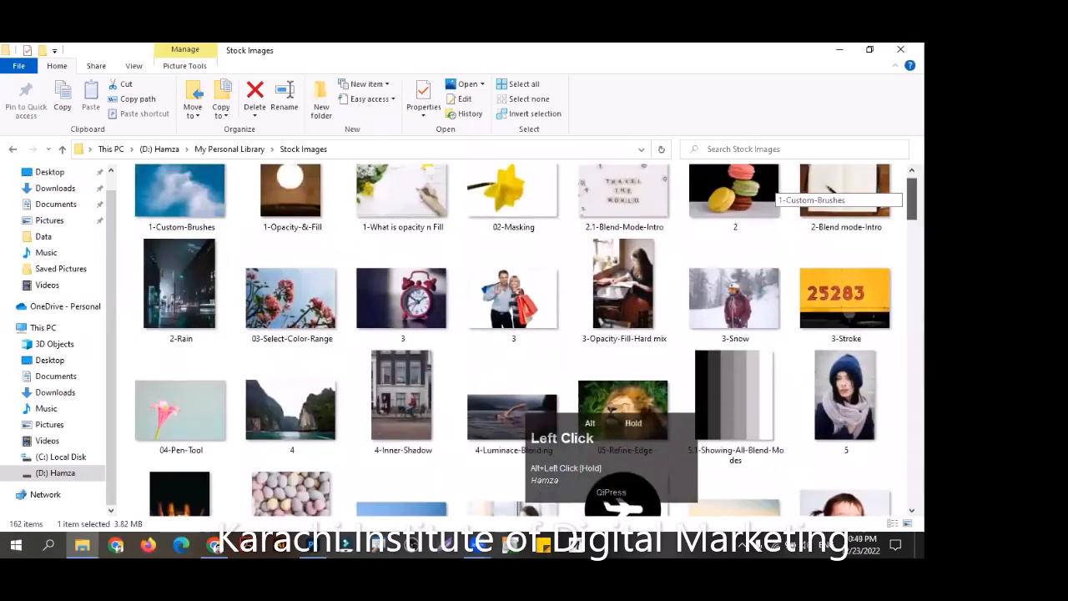
scroll(526, 340, "down", 4)
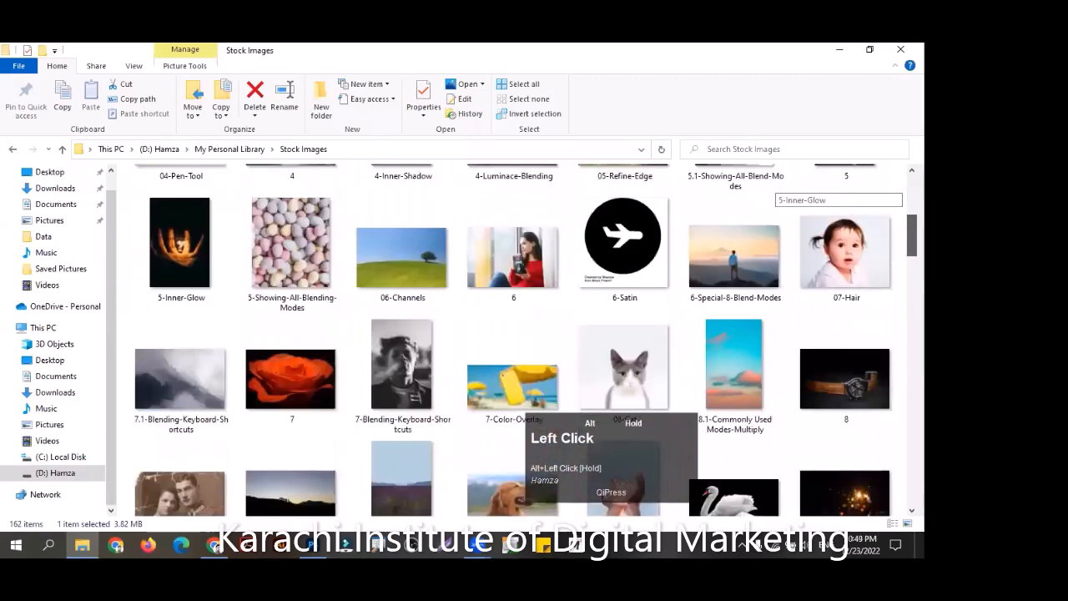
scroll(772, 191, "down", 3)
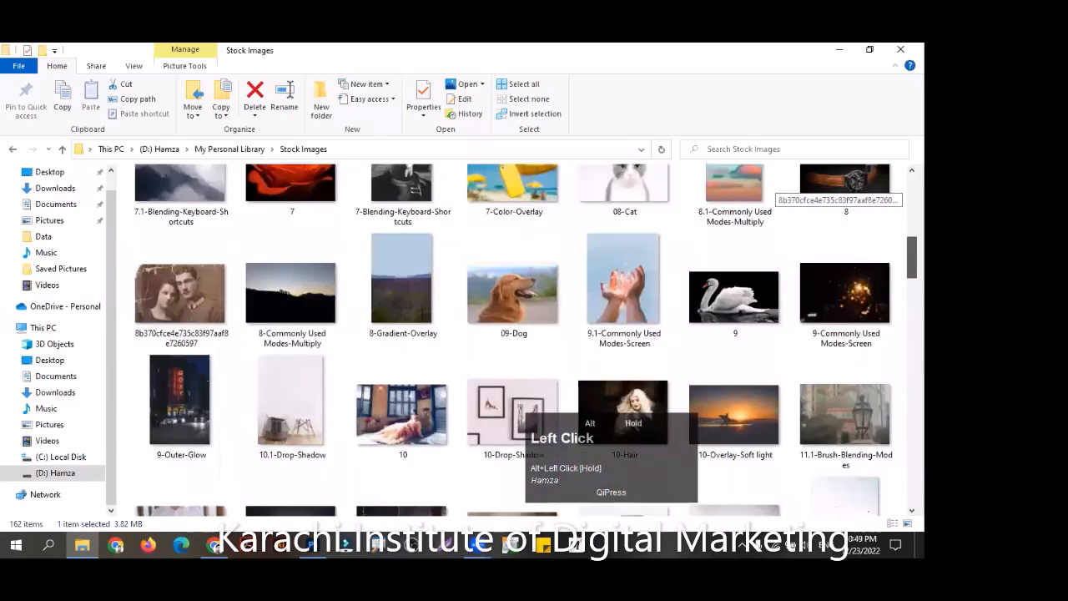
scroll(772, 190, "down", 3)
left_click_drag(846, 300, 320, 544)
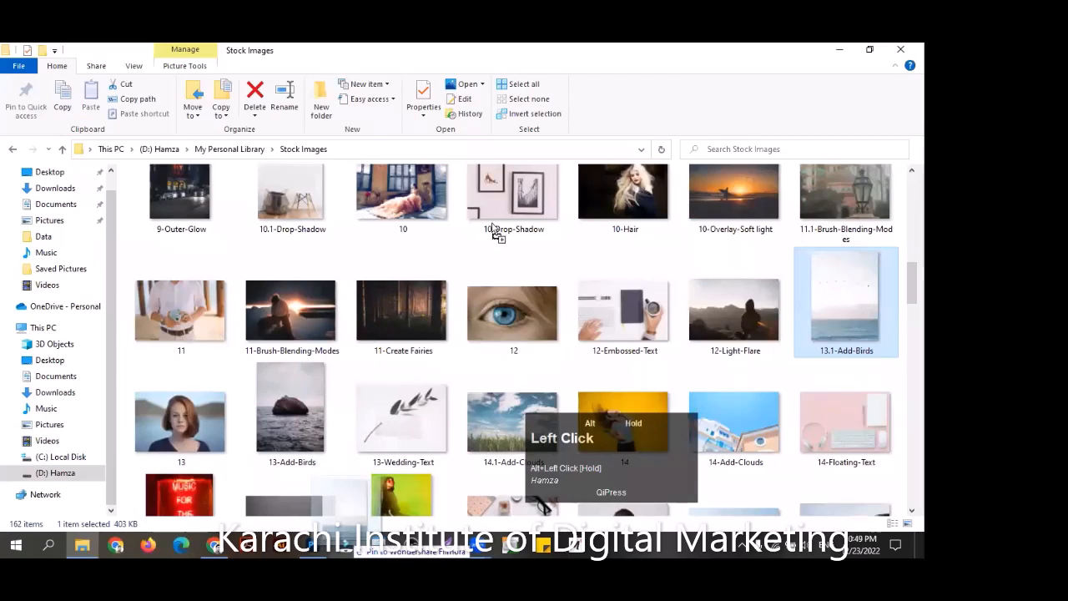
left_click_drag(493, 225, 692, 97)
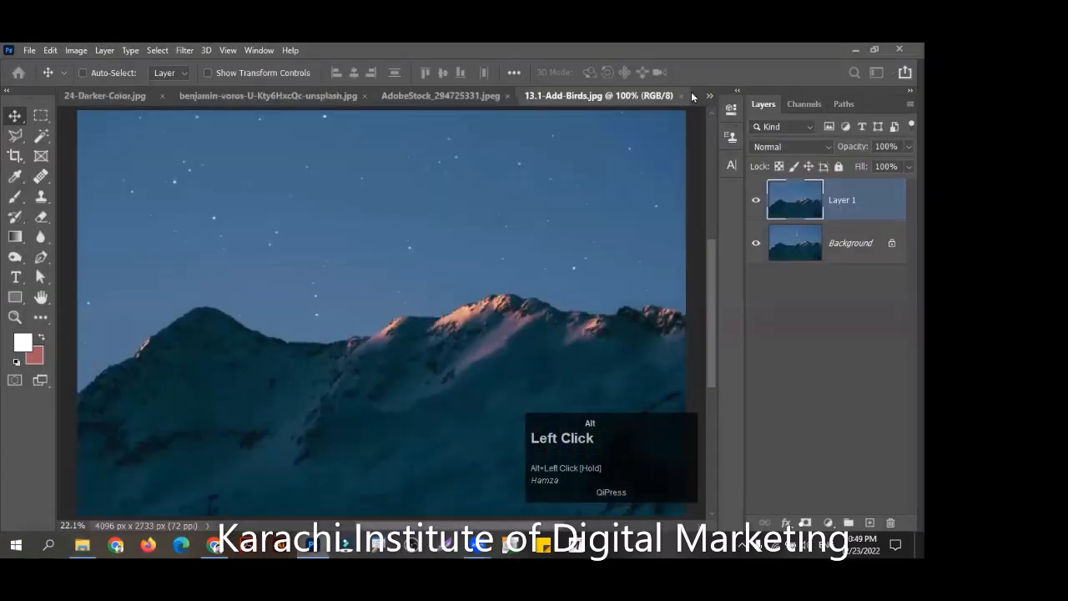
key("ctrl+0")
key("ctrl+j")
Set the Healing Brush size to 70 px and sample the fourth bird from the left as the source
key("z")
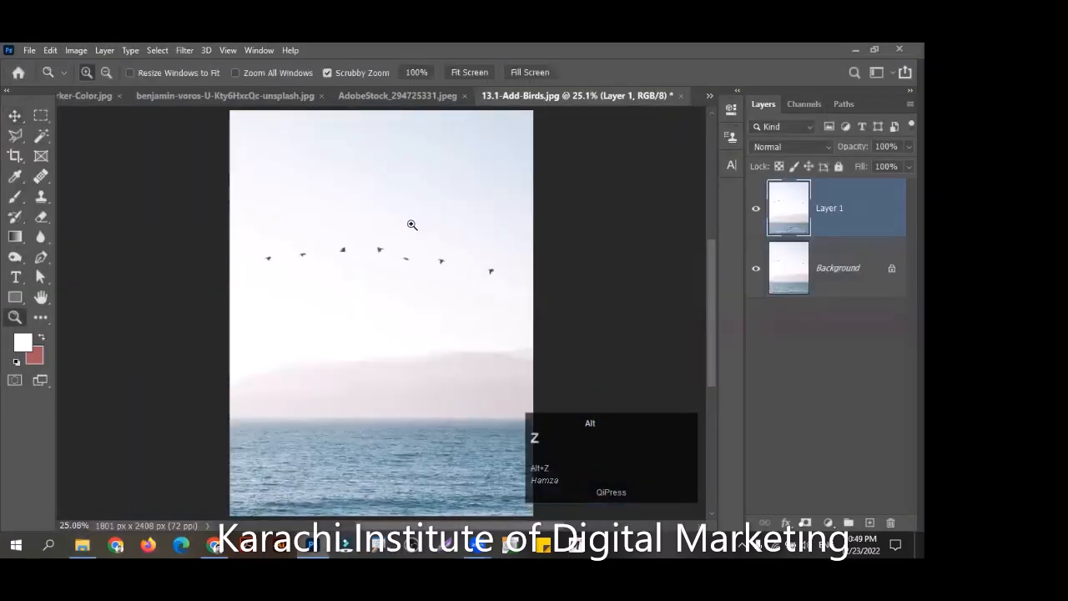
left_click(498, 167)
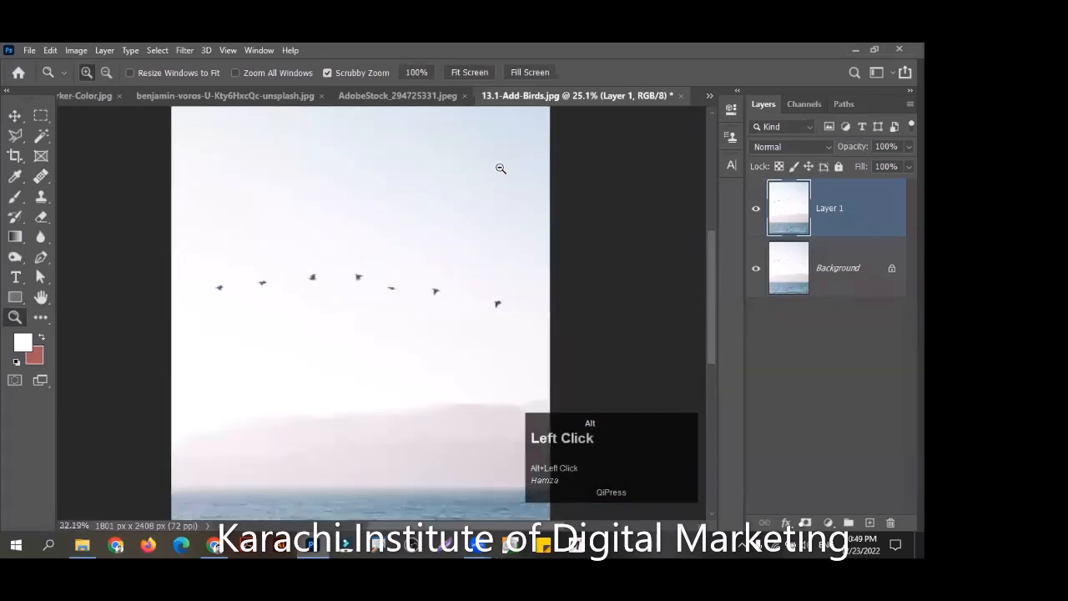
left_click_drag(501, 169, 499, 168)
key("j")
key("[")
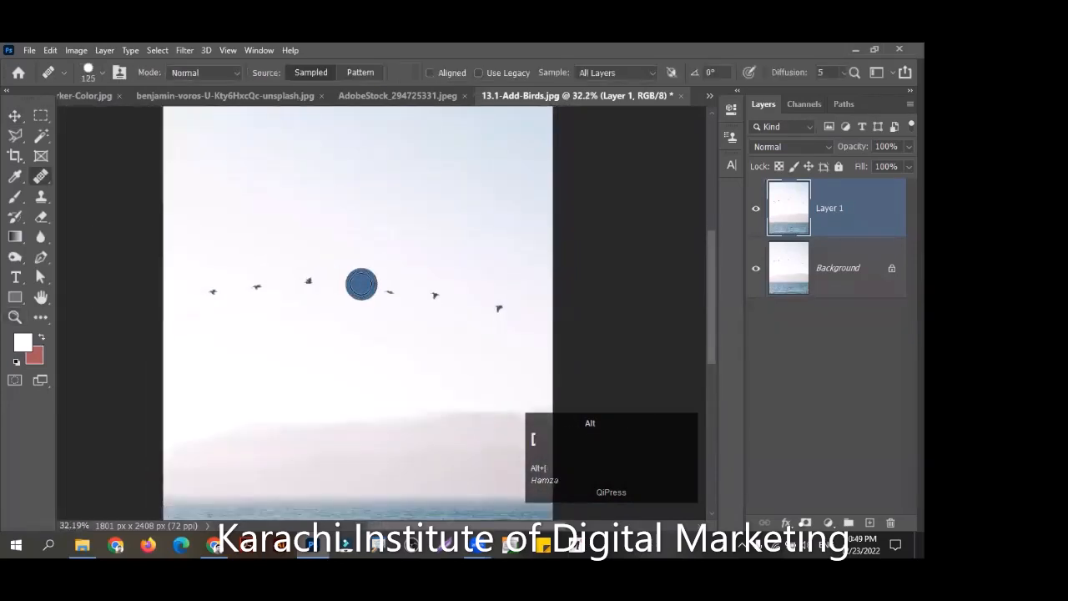
key("bracketleft")
key("bracketleft")
key("bracketleft")
key("bracketleft")
left_click(406, 289)
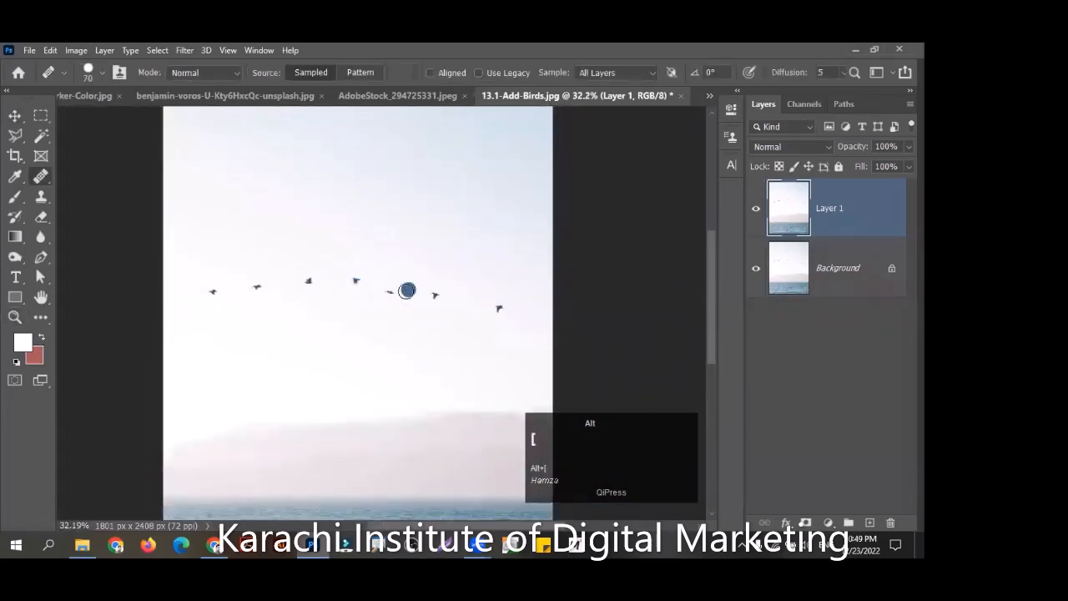
left_click(356, 279, "alt")
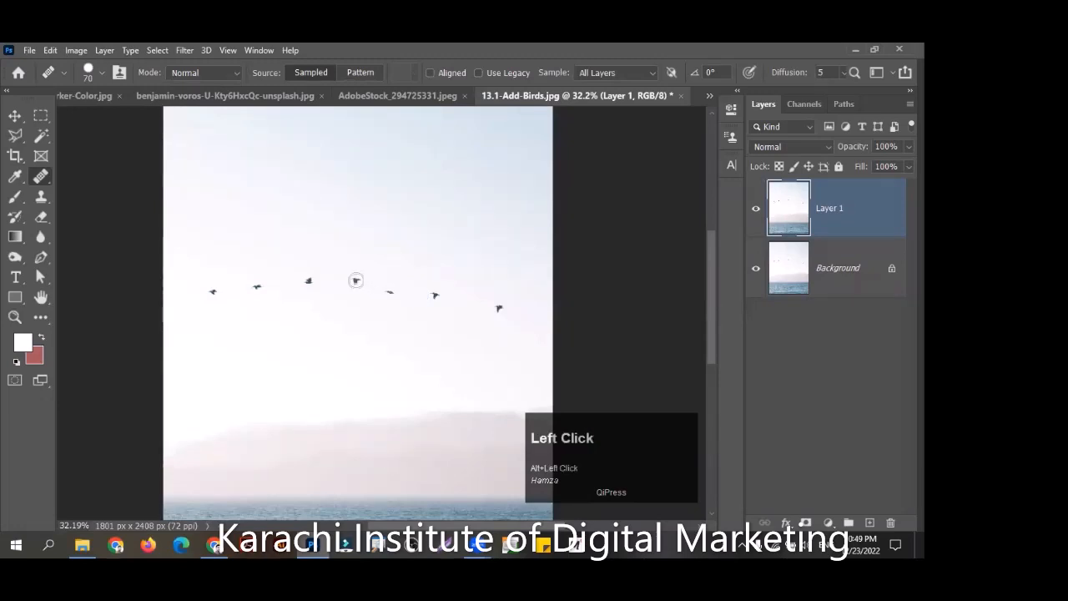
Enlarge the Healing Brush to 90 px and paint two copies of the sampled bird into the upper-right part of the sky
key("bracketright")
key("bracketright")
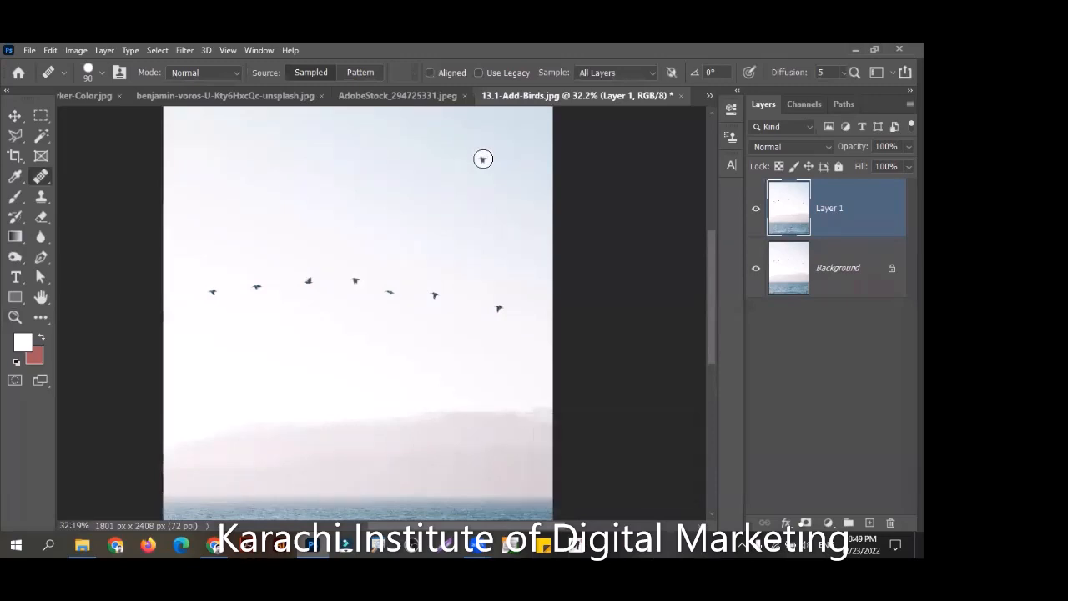
key("z")
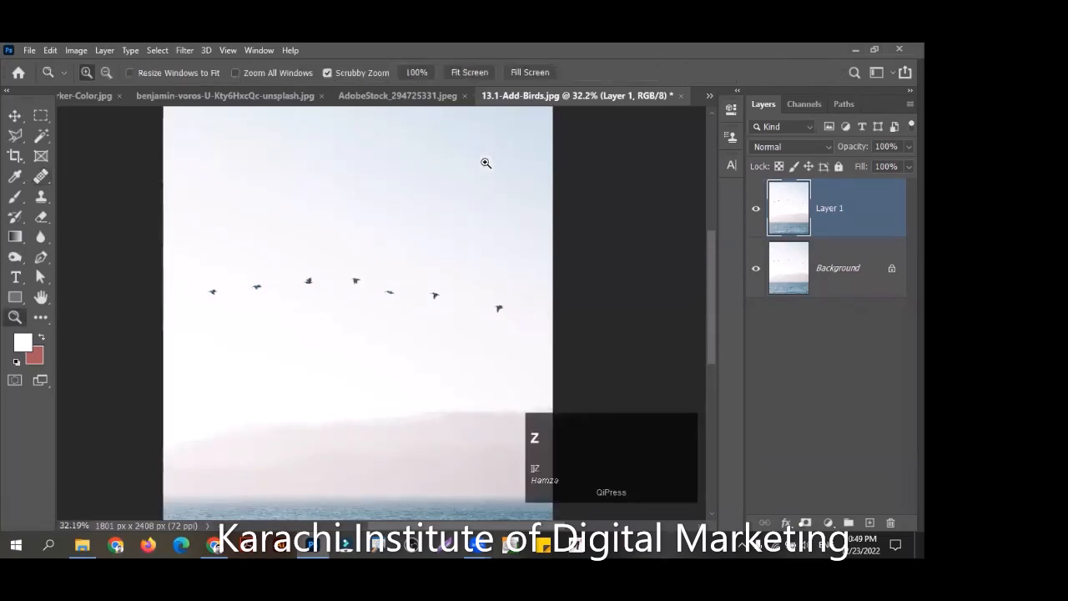
left_click_drag(466, 139, 357, 312)
key("j")
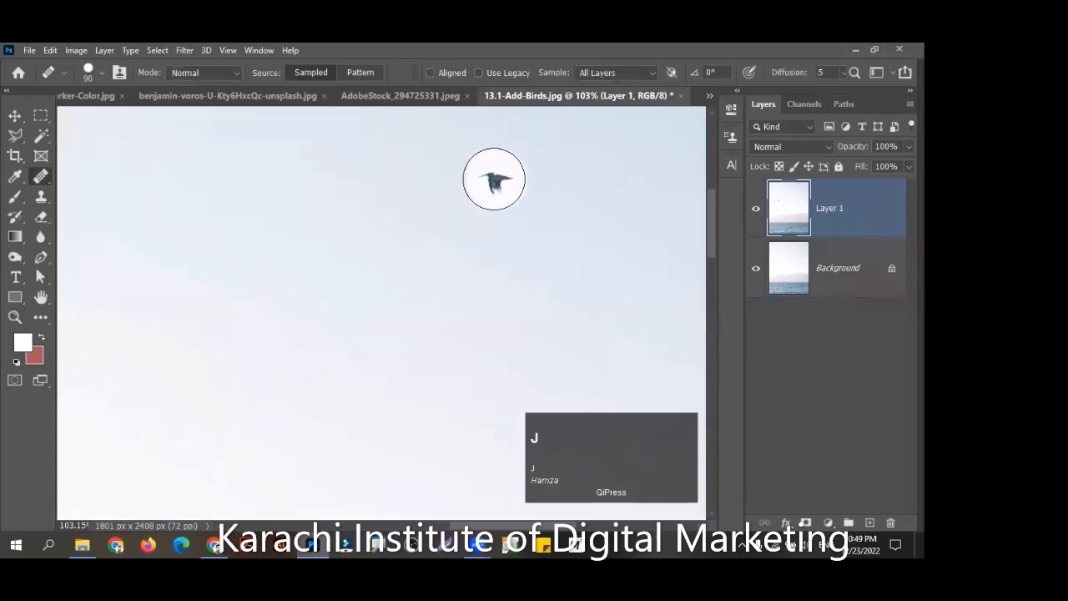
mouse_move(501, 180)
left_mouse_down()
mouse_move(515, 192)
mouse_move(487, 195)
mouse_move(508, 178)
mouse_move(498, 203)
mouse_move(492, 195)
left_mouse_up()
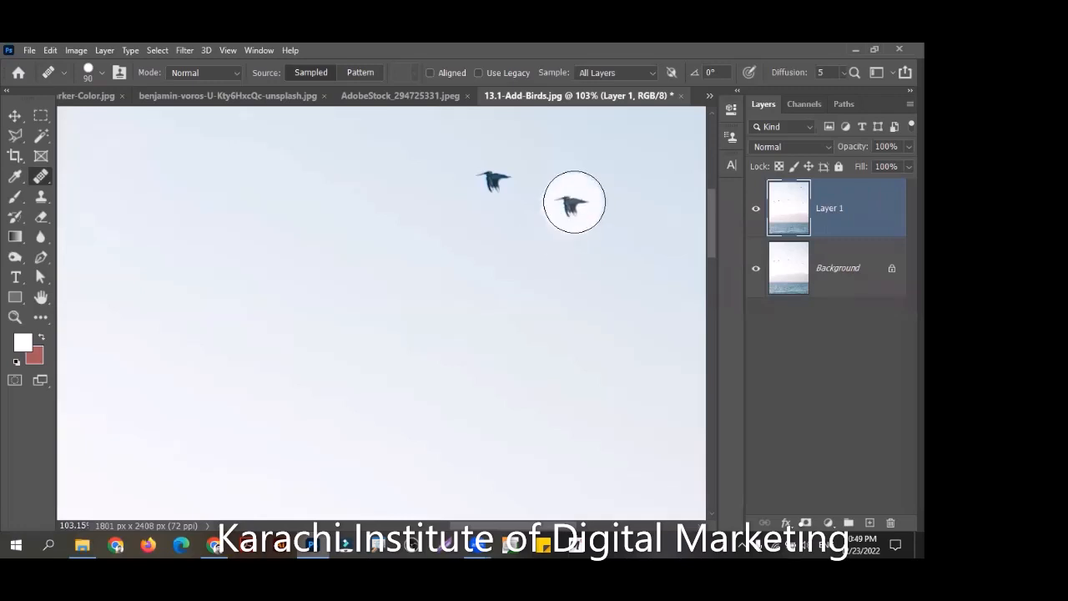
left_click_drag(584, 202, 589, 209)
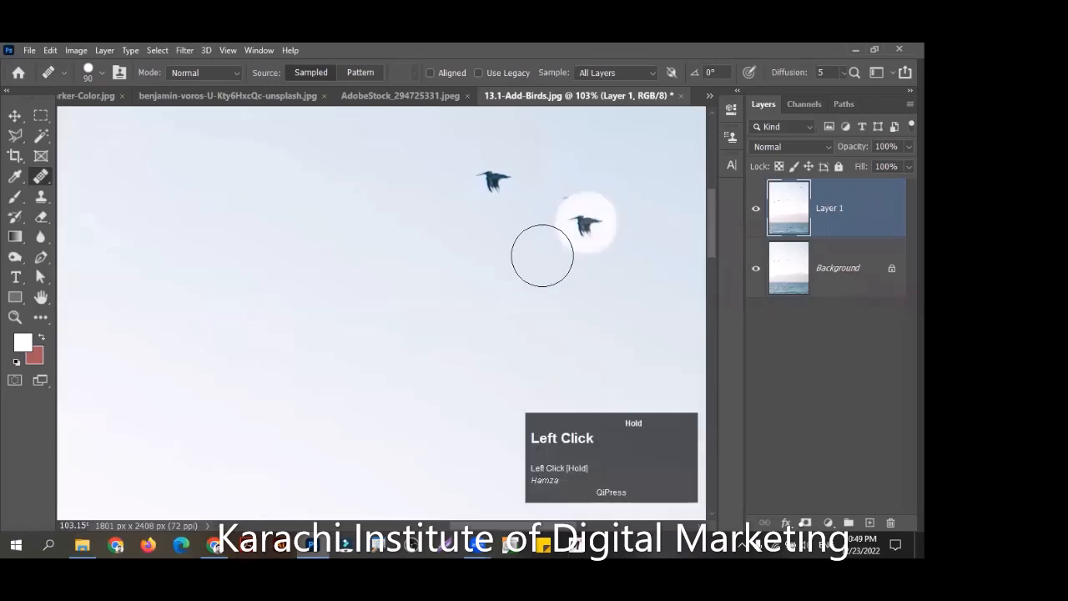
left_click(479, 329)
key("ctrl+0")
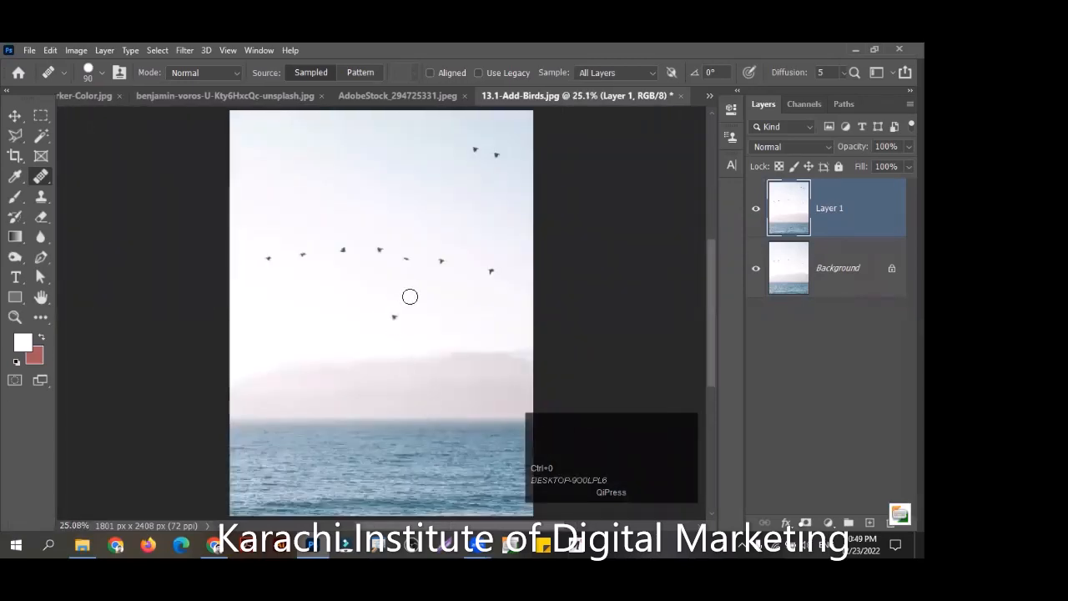
Sample the rightmost bird copy in the upper sky and paint it below the flock's second bird from the left
left_click(496, 154, "alt")
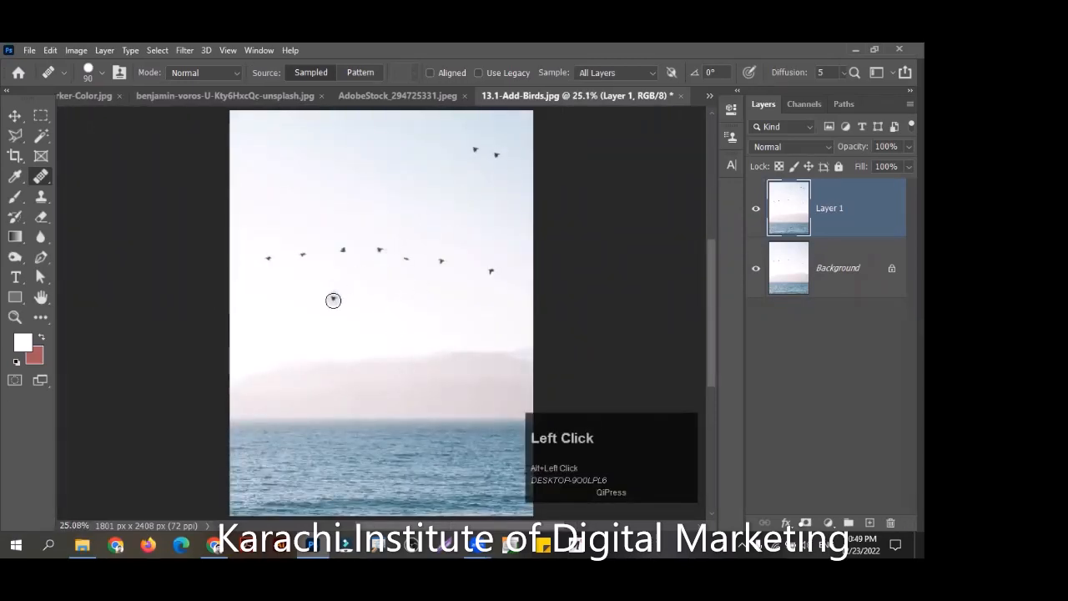
key("z")
left_click(267, 257)
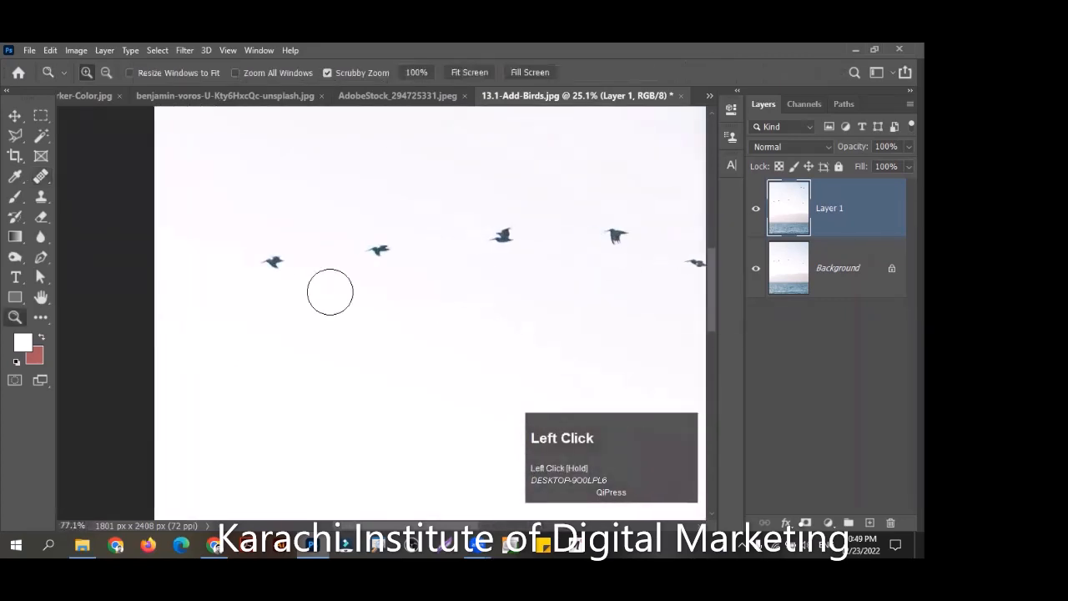
key("j")
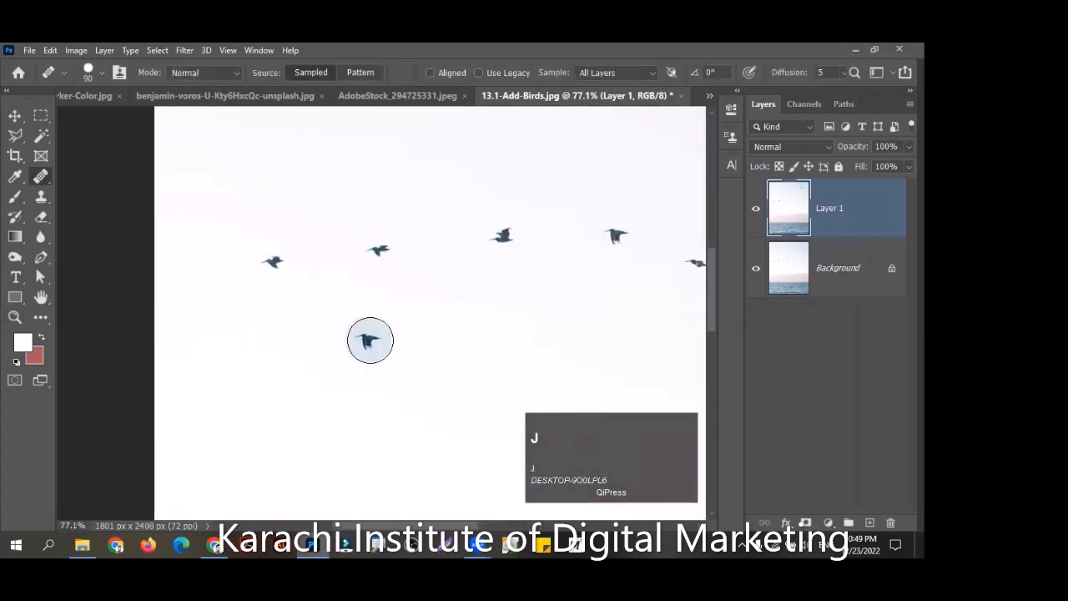
left_click(371, 345)
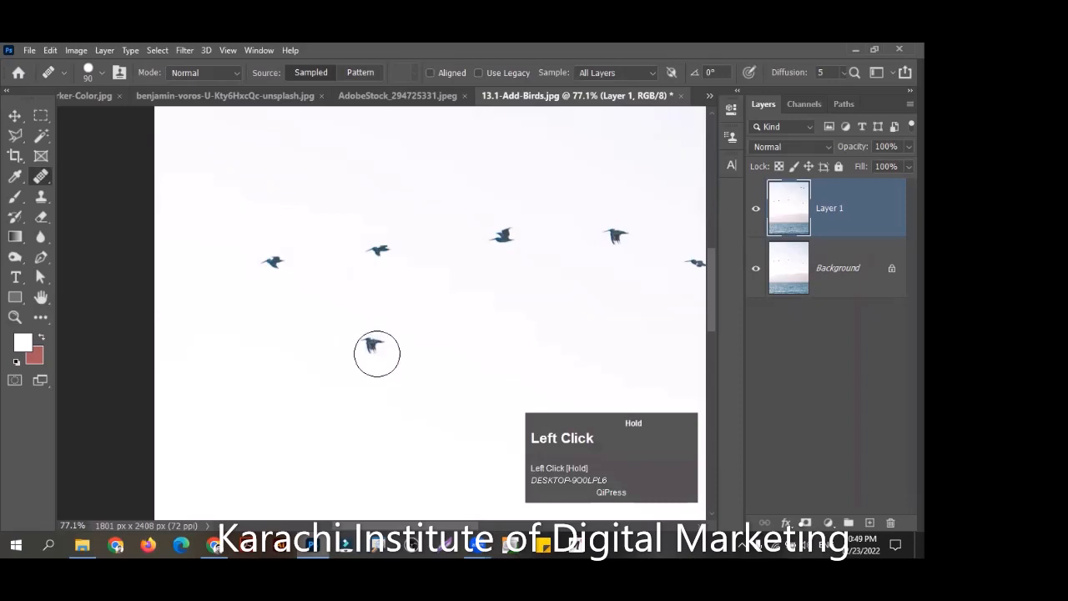
key("ctrl+0")
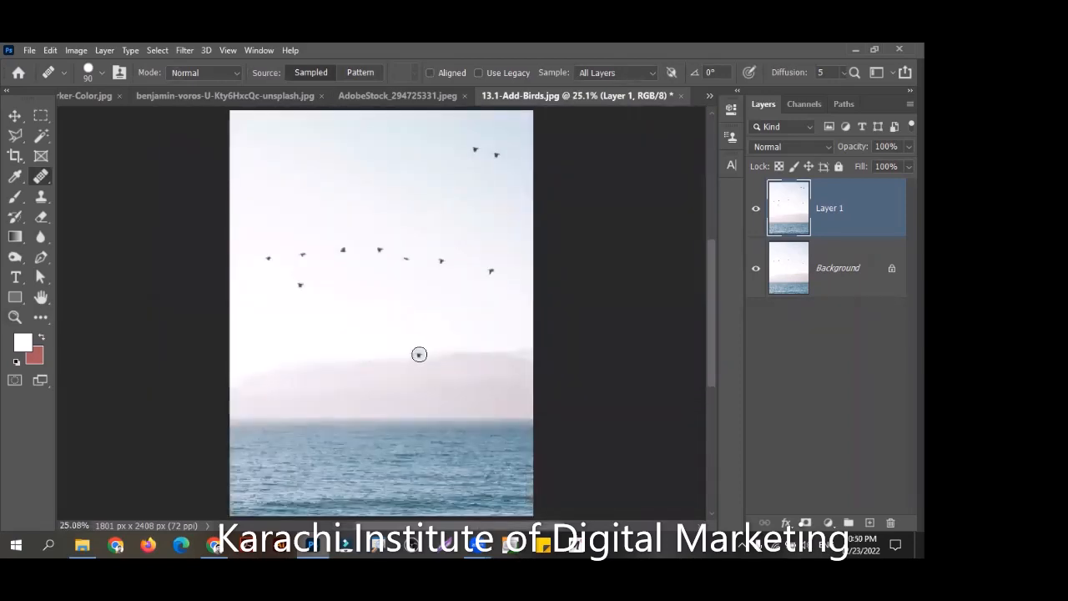
Paint a copy of the sampled bird over the pink hills on the right side of the photo
left_click(456, 366)
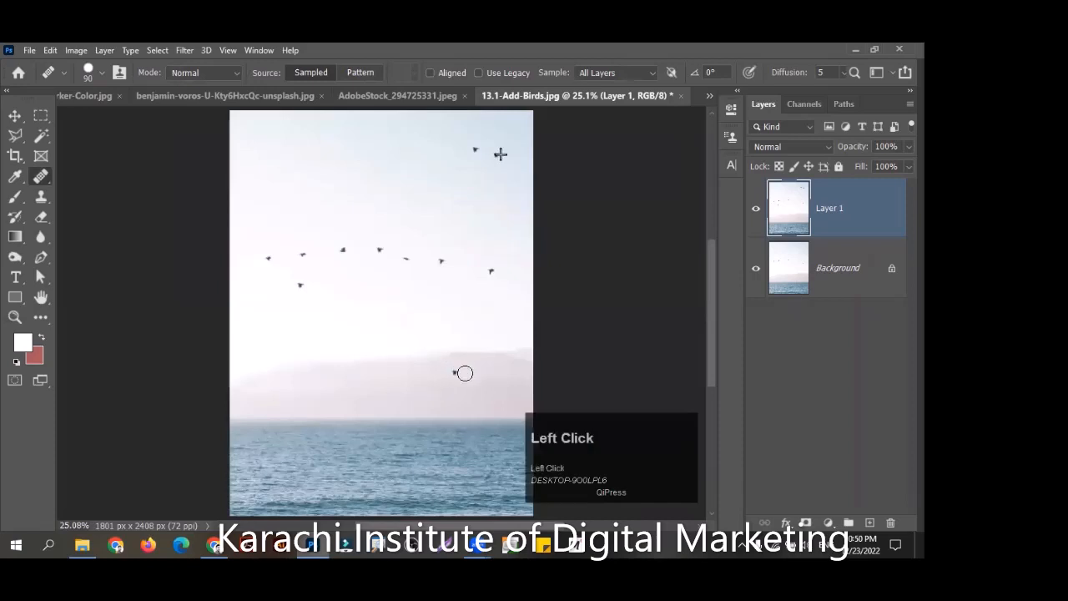
key("z")
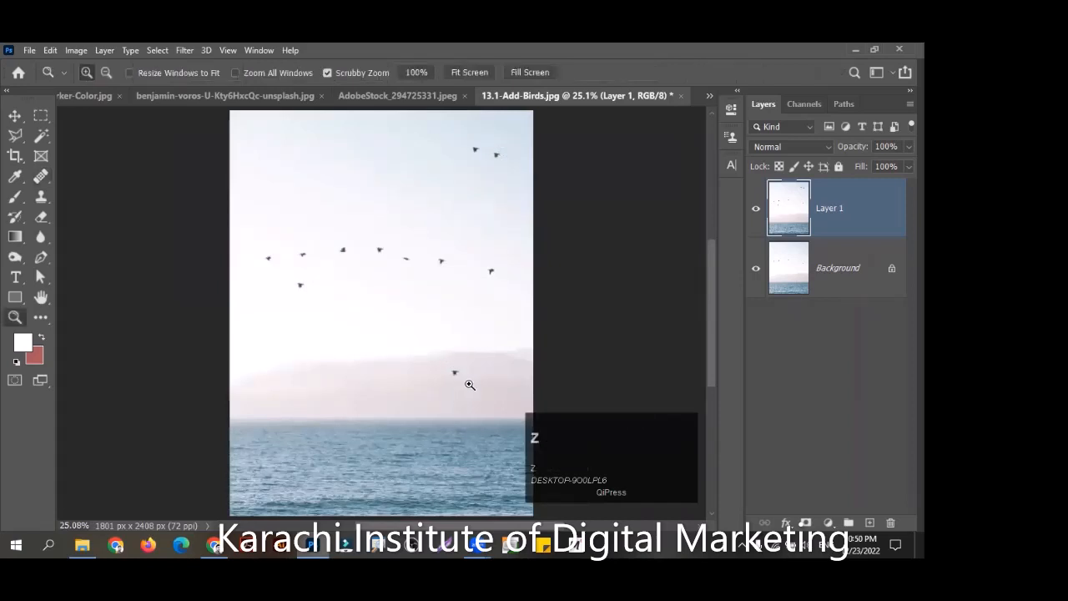
mouse_move(488, 389)
left_mouse_down()
mouse_move(543, 384)
mouse_move(518, 384)
left_mouse_up()
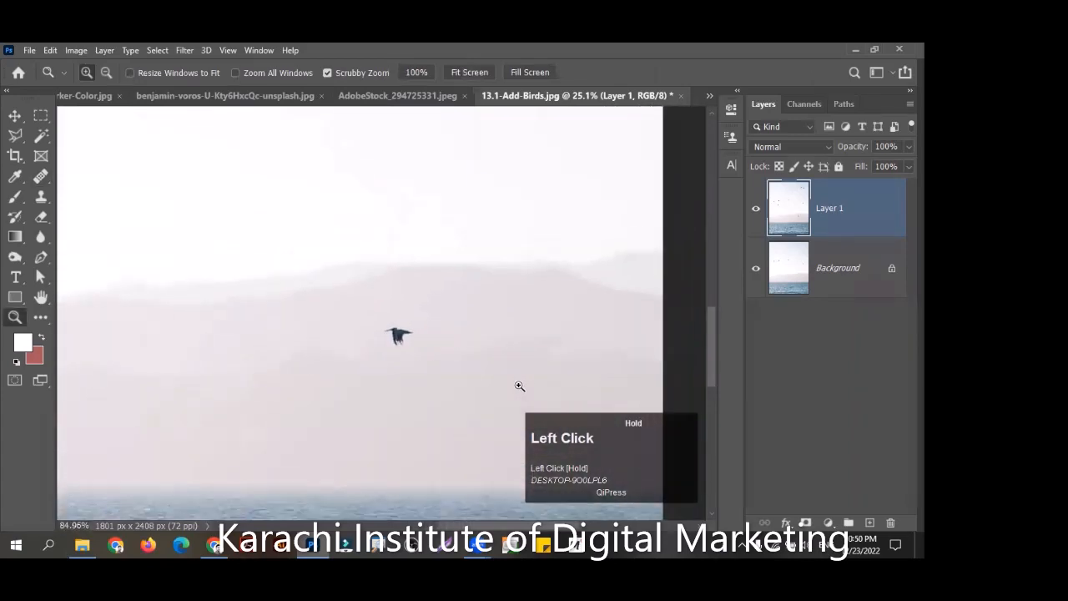
key("j")
scroll(401, 419, "down", 1)
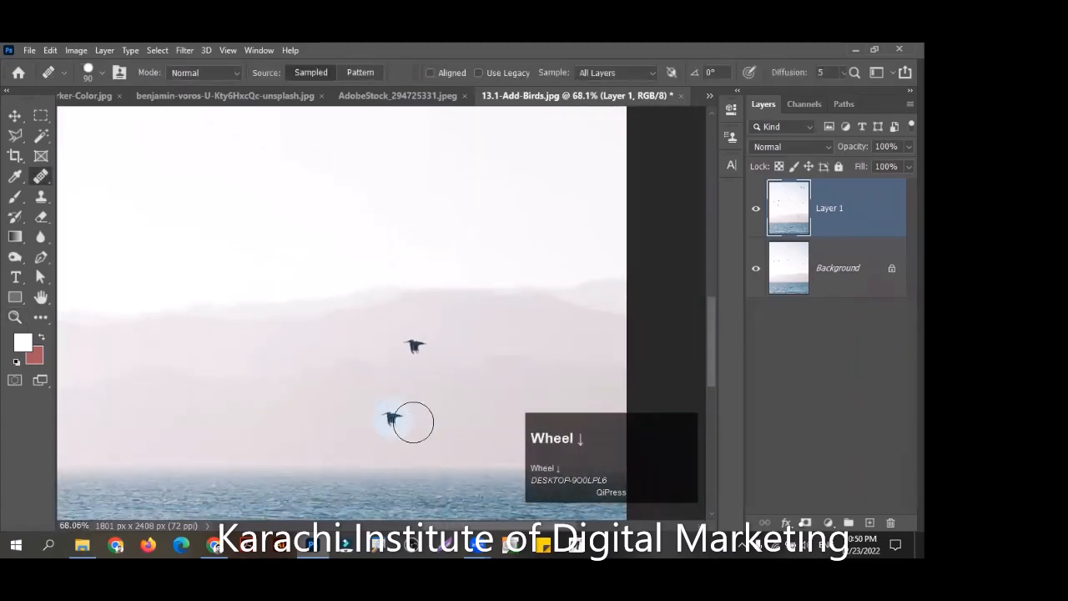
Try painting copies of the sampled bird onto the sea with the Healing Brush, and undo them
left_click_drag(708, 373, 709, 383)
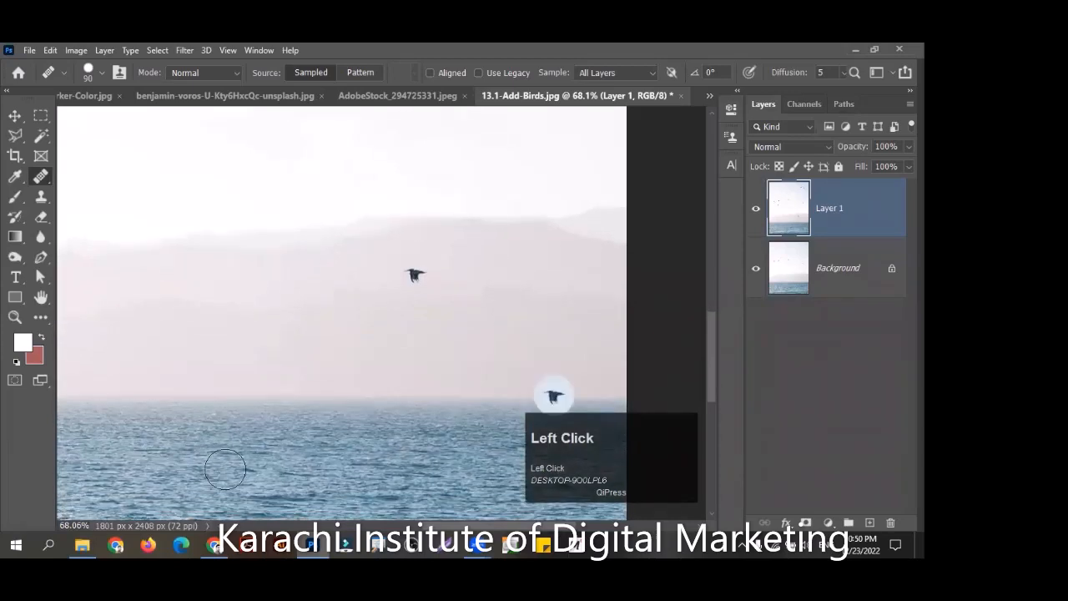
left_click(225, 469)
left_click(268, 506)
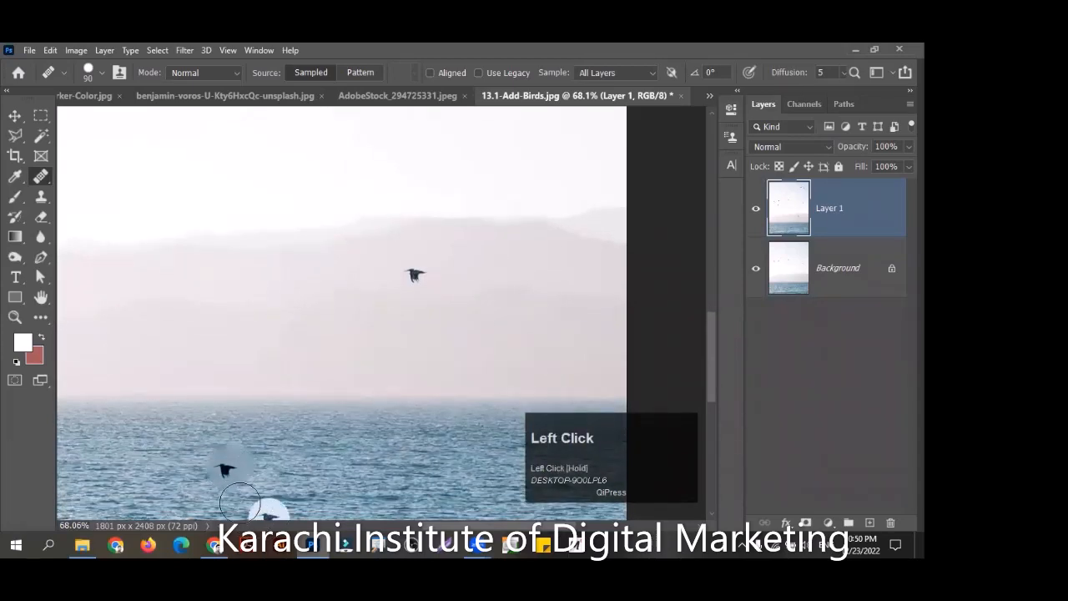
left_click(356, 475)
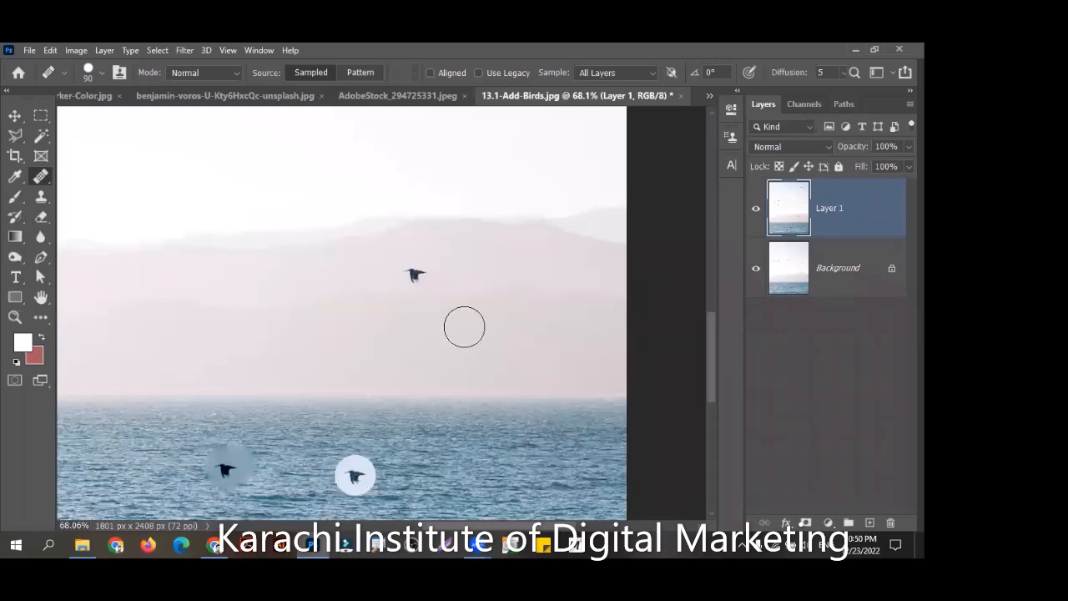
Paint a second bird over the hills, just right of the copy already there
left_click(466, 278)
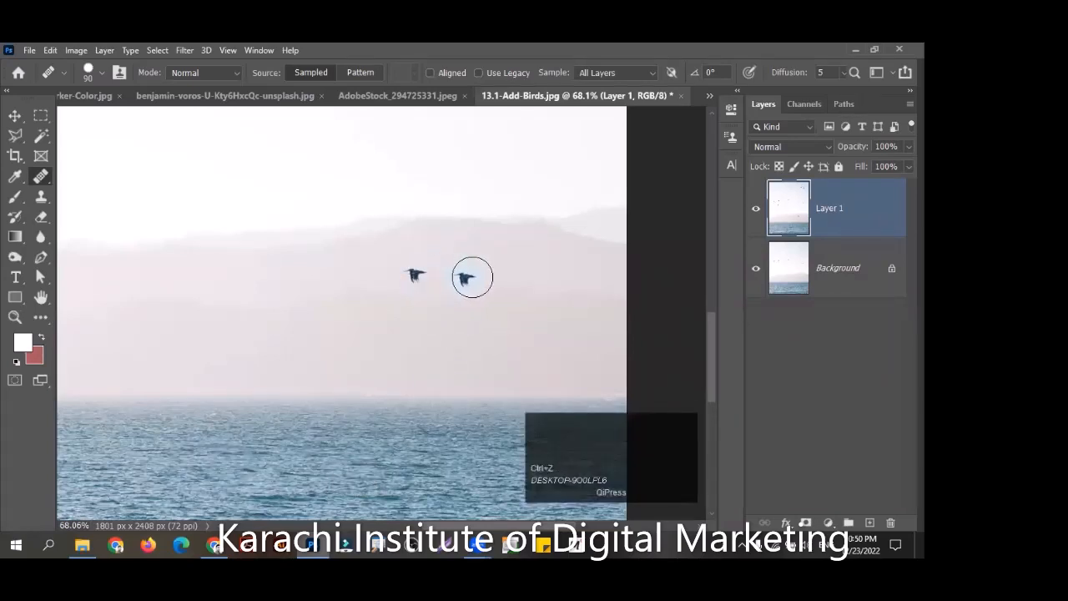
key("ctrl")
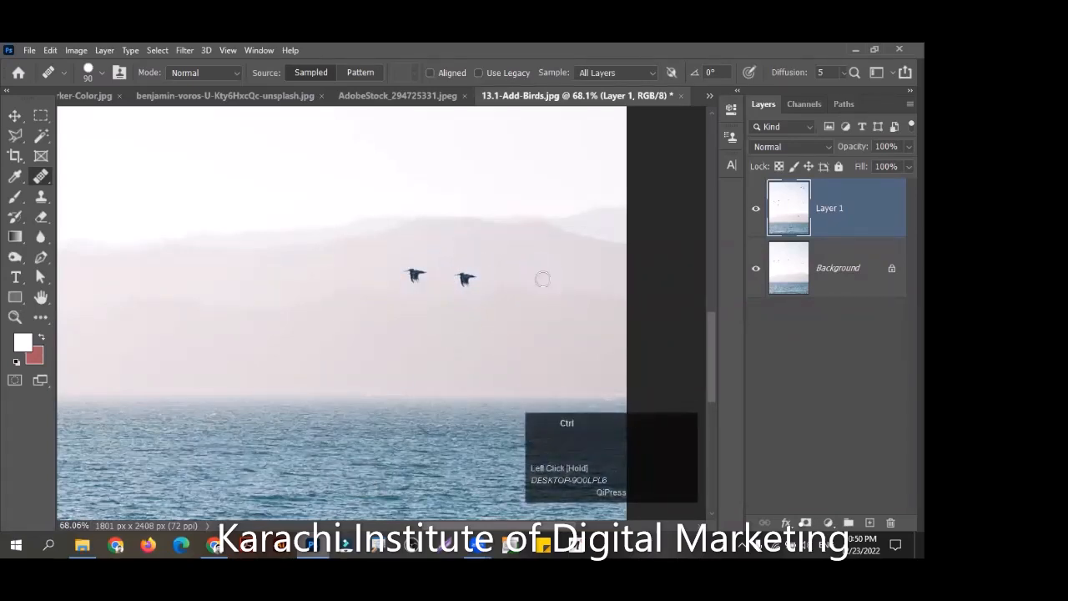
key("ctrl+0")
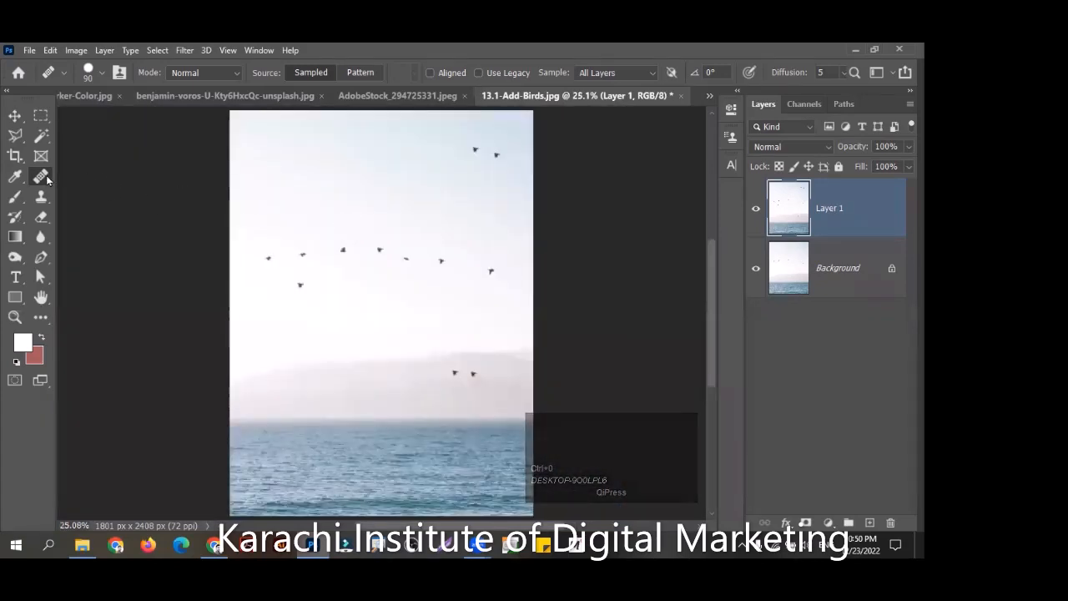
Choose the Healing Brush tool again and delete Layer 1 with all the added birds
right_click(41, 177)
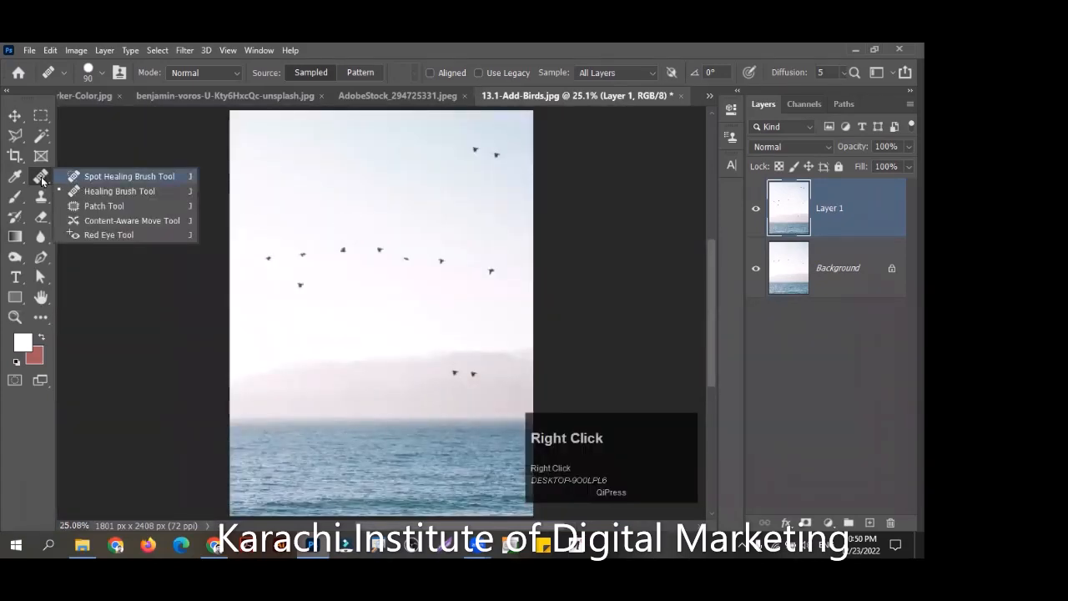
left_click(120, 191)
key("BackSpace")
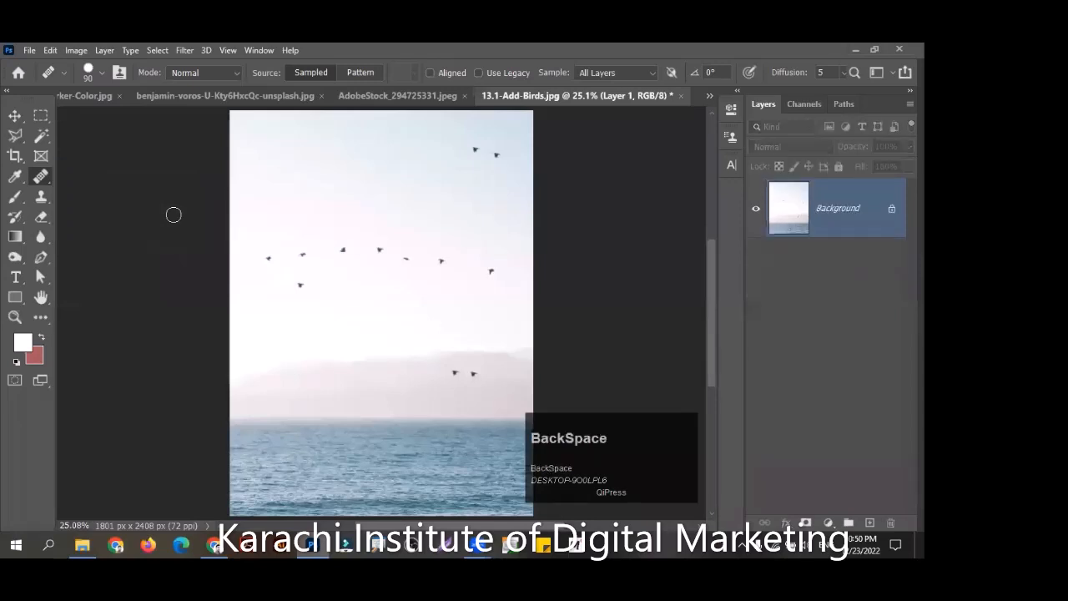
Enlarge the Healing Brush to 200 px and duplicate the Background layer
right_click(41, 178)
right_click(41, 178)
right_click(40, 177)
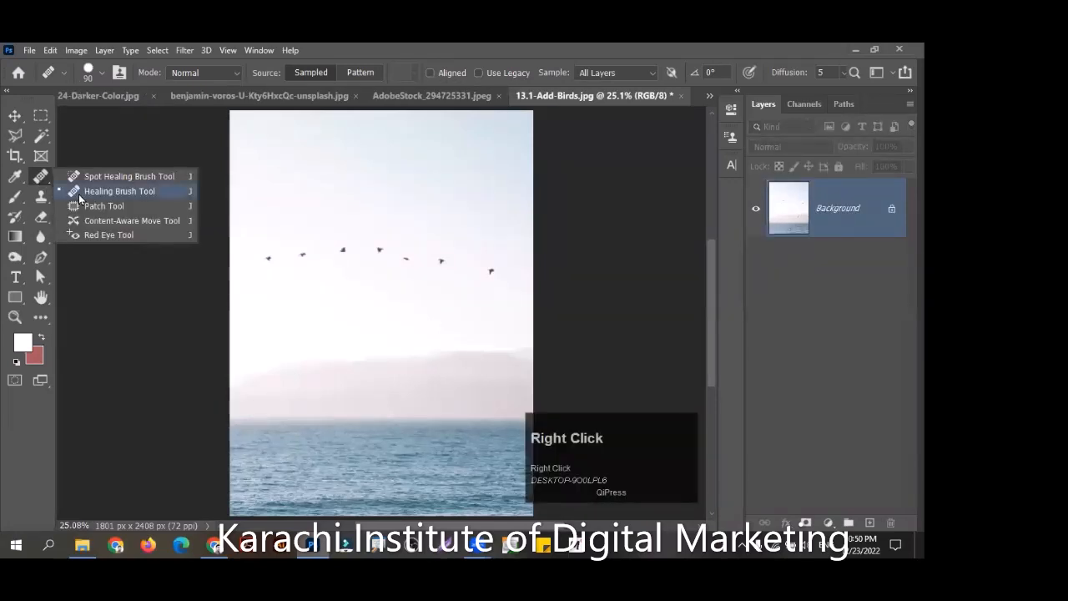
left_click(120, 191)
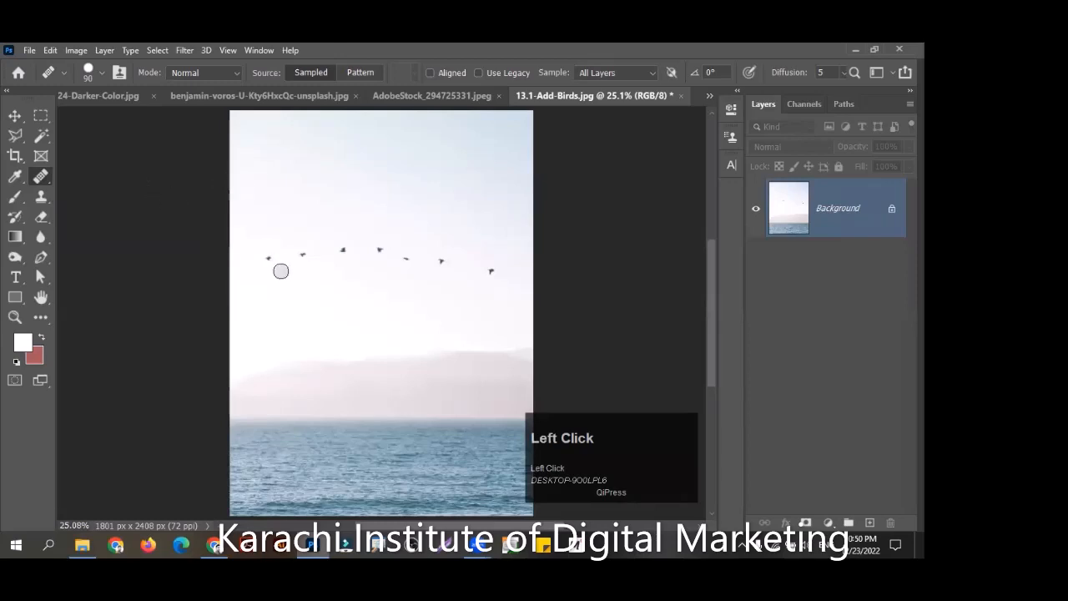
key("bracketright")
key("bracketright")
key("bracketright")
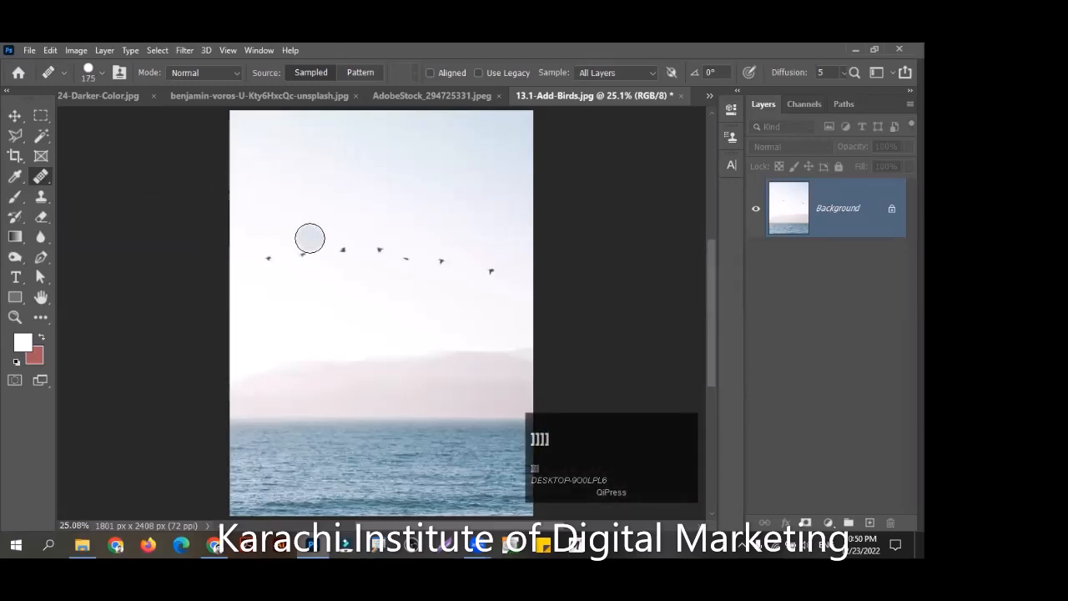
key("bracketright")
key("ctrl+j")
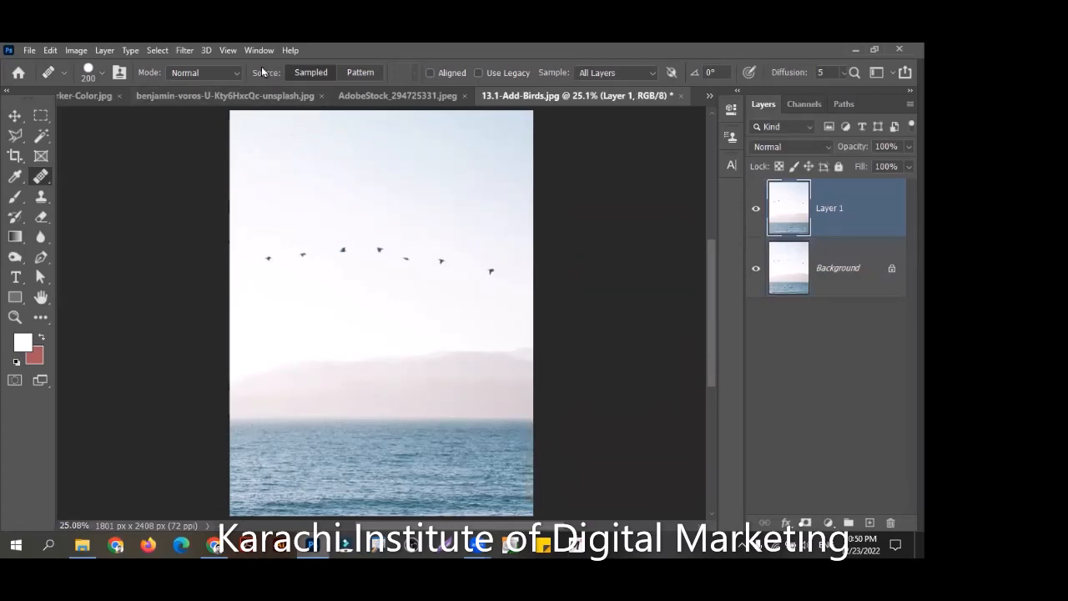
Try the Healing Brush with the Pattern source over the middle birds and the sky below them, and undo the stroke
left_click(361, 73)
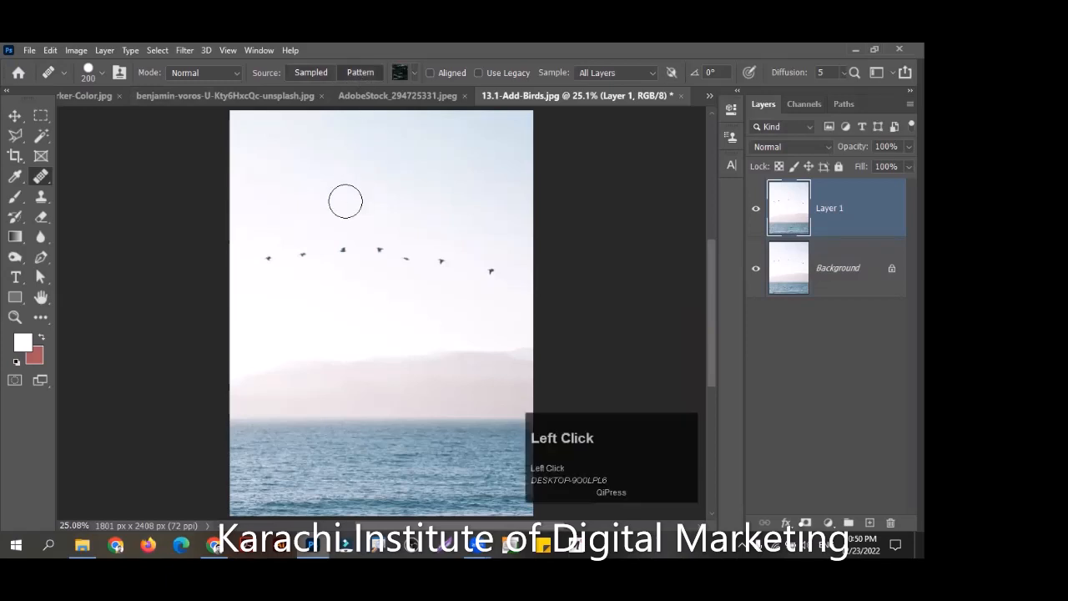
mouse_move(346, 225)
left_mouse_down()
mouse_move(336, 253)
mouse_move(348, 358)
left_mouse_up()
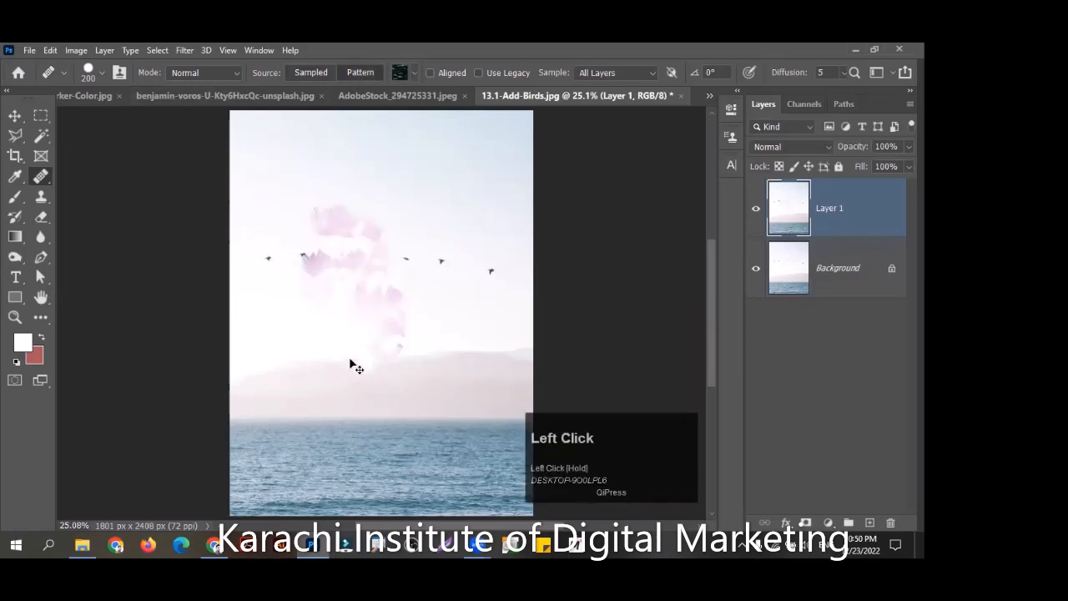
key("ctrl+z")
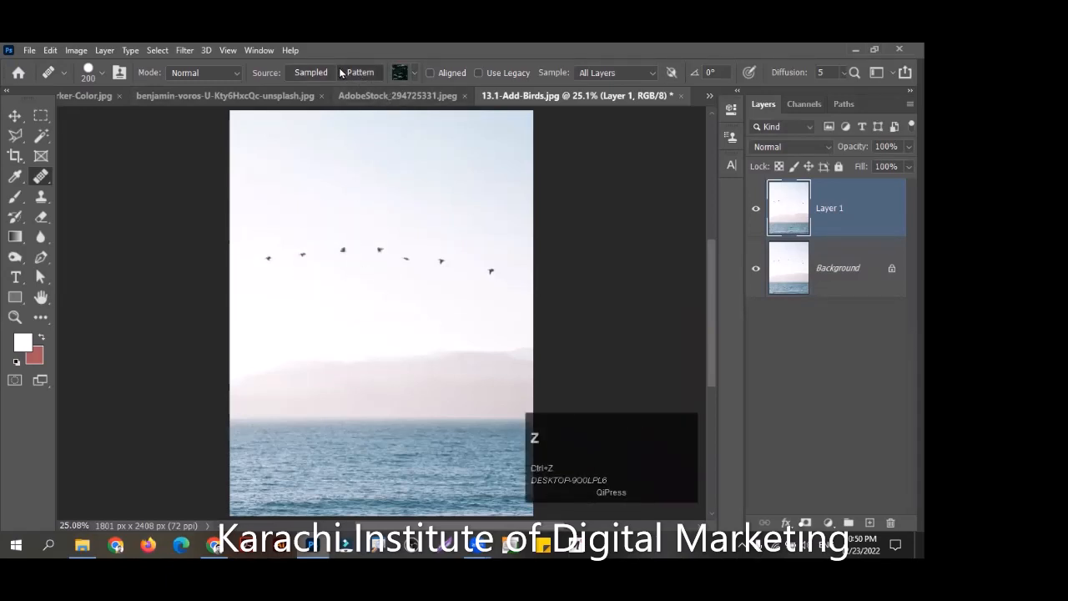
Return the Healing Brush source to Sampled and replace Layer 1 with a fresh duplicate of the Background layer
left_click(305, 72)
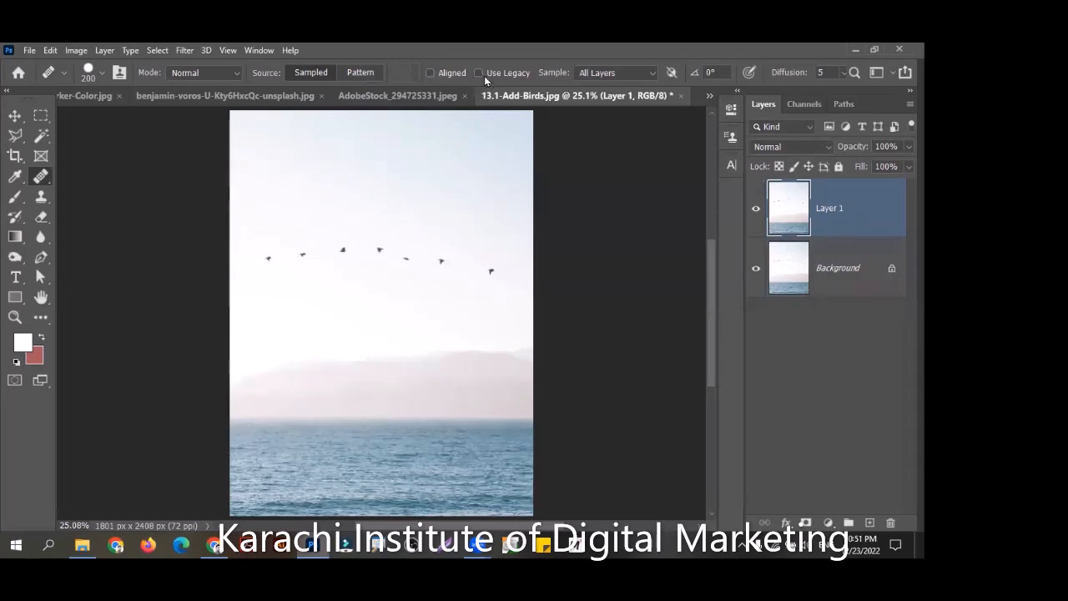
key("BackSpace")
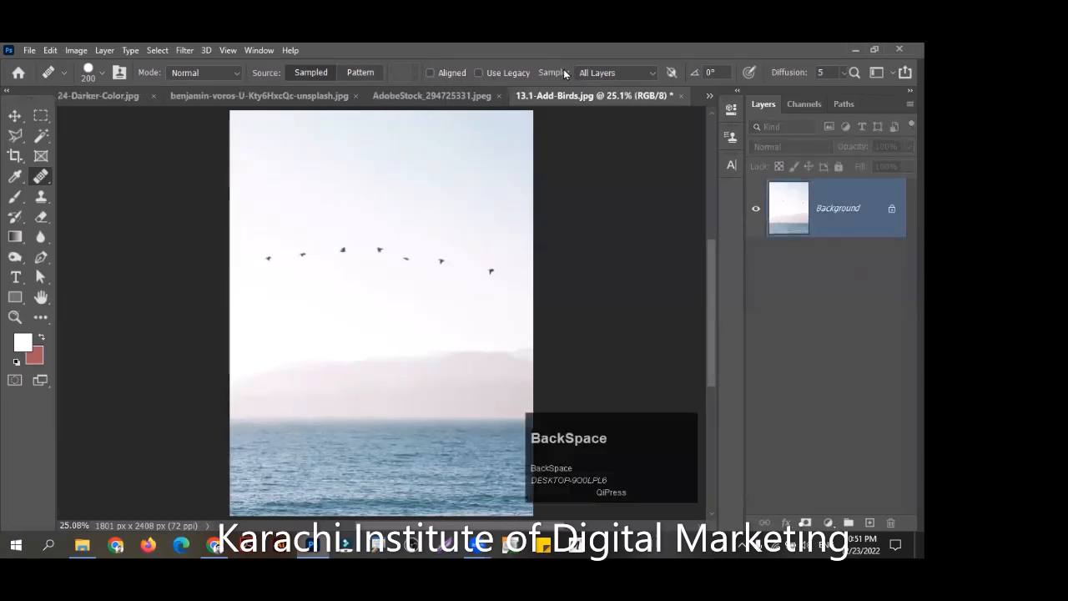
key("ctrl+j")
Choose the Patch tool in Source mode and outline the leftmost bird in the flock
right_click(41, 177)
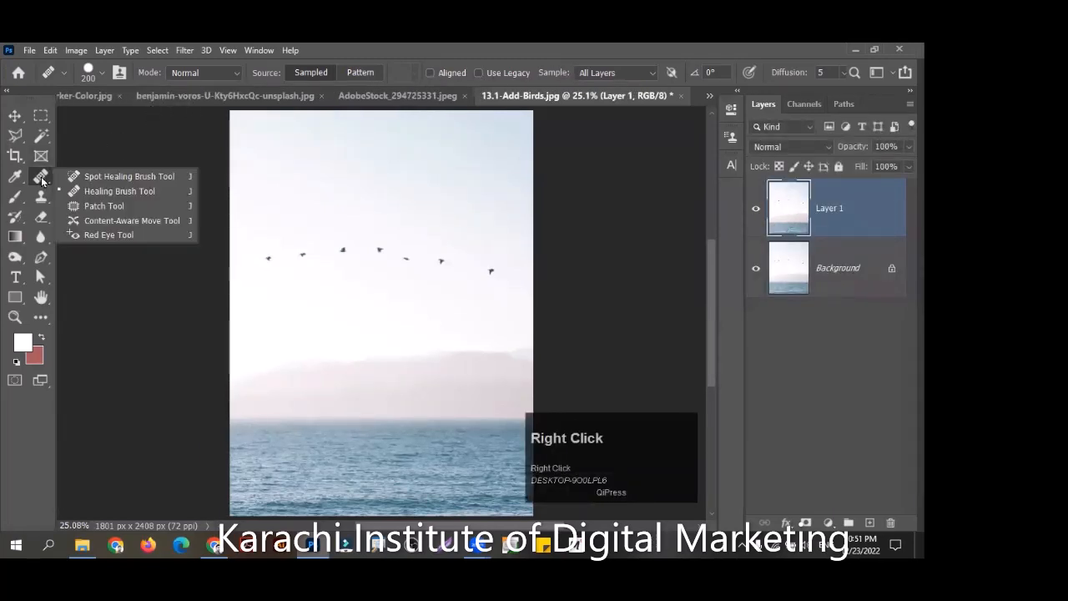
left_click(96, 208)
key("z")
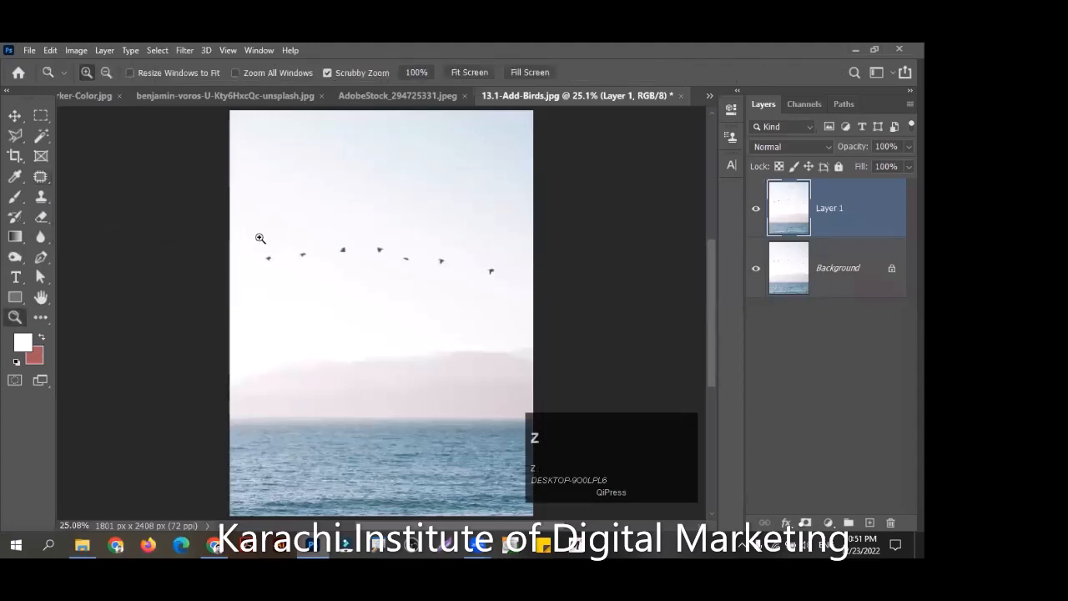
left_click_drag(276, 253, 337, 272)
key("j")
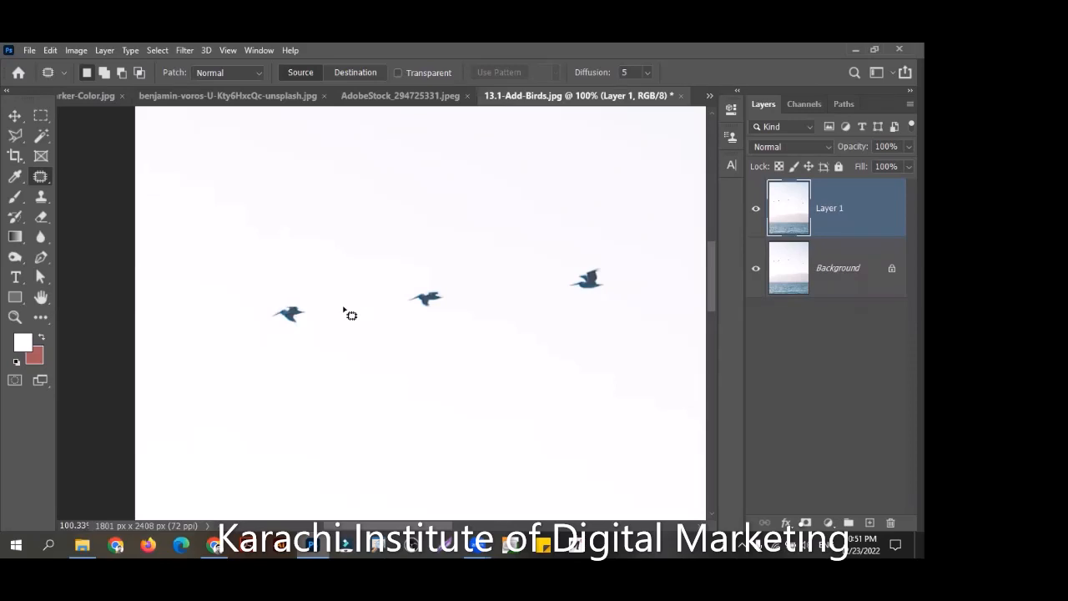
left_click(298, 73)
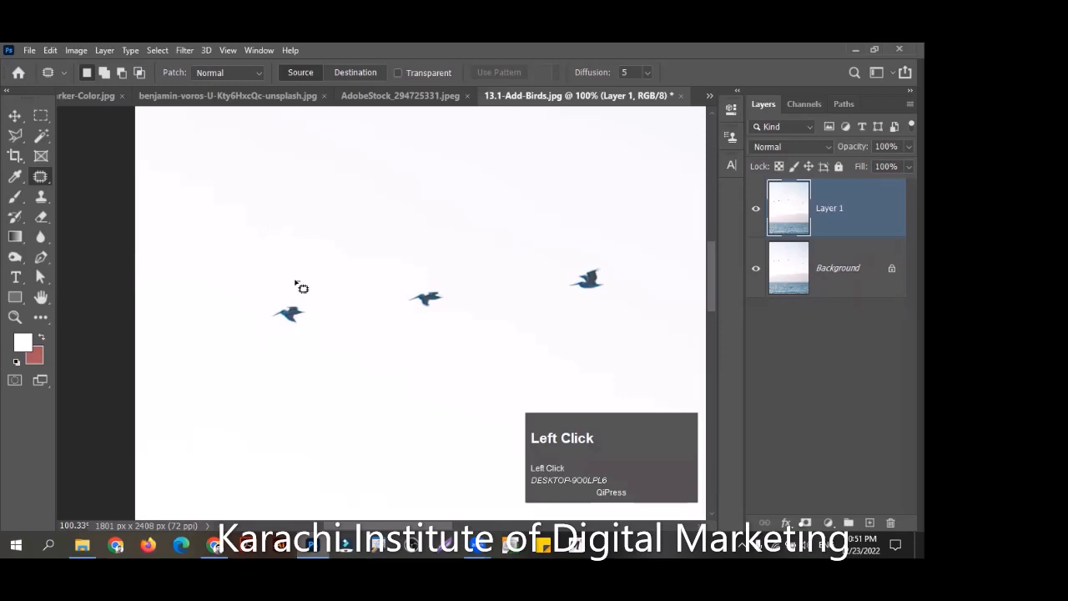
mouse_move(296, 283)
left_mouse_down()
mouse_move(261, 310)
mouse_move(284, 348)
mouse_move(305, 346)
mouse_move(325, 307)
mouse_move(306, 287)
left_mouse_up()
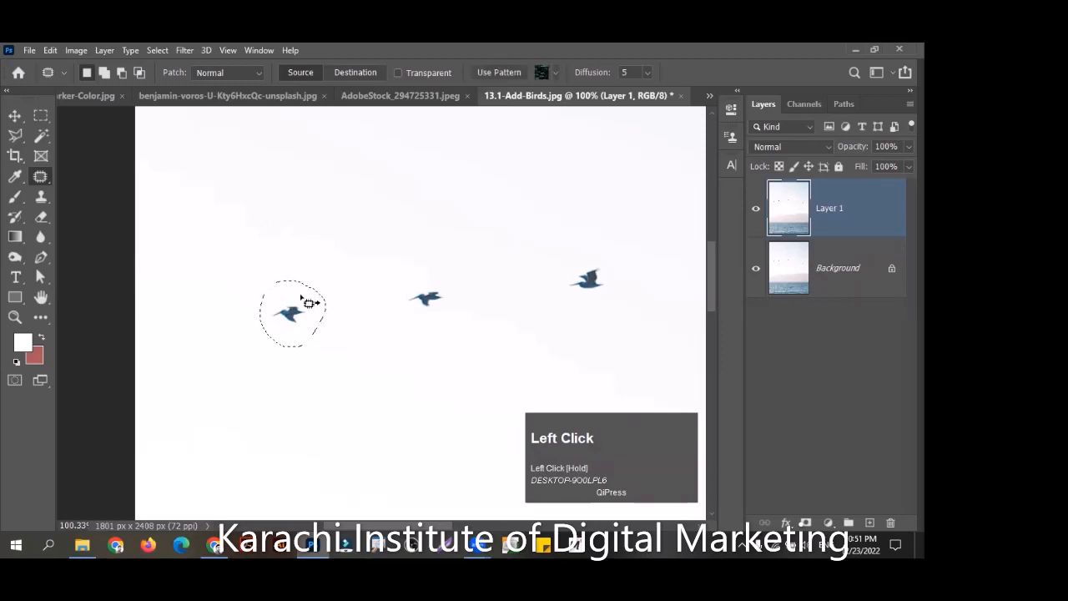
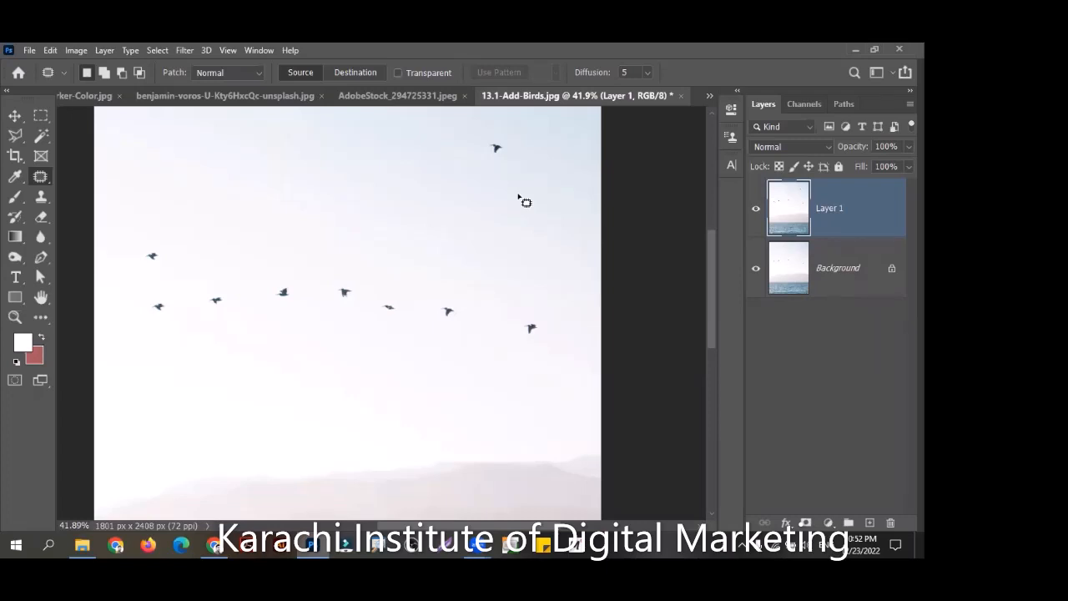
Outline the extra bird high in the right part of the sky, patch it with clear sky beside it, and deselect
mouse_move(507, 131)
left_mouse_down()
mouse_move(487, 130)
mouse_move(479, 160)
mouse_move(514, 169)
mouse_move(519, 151)
mouse_move(504, 132)
left_mouse_up()
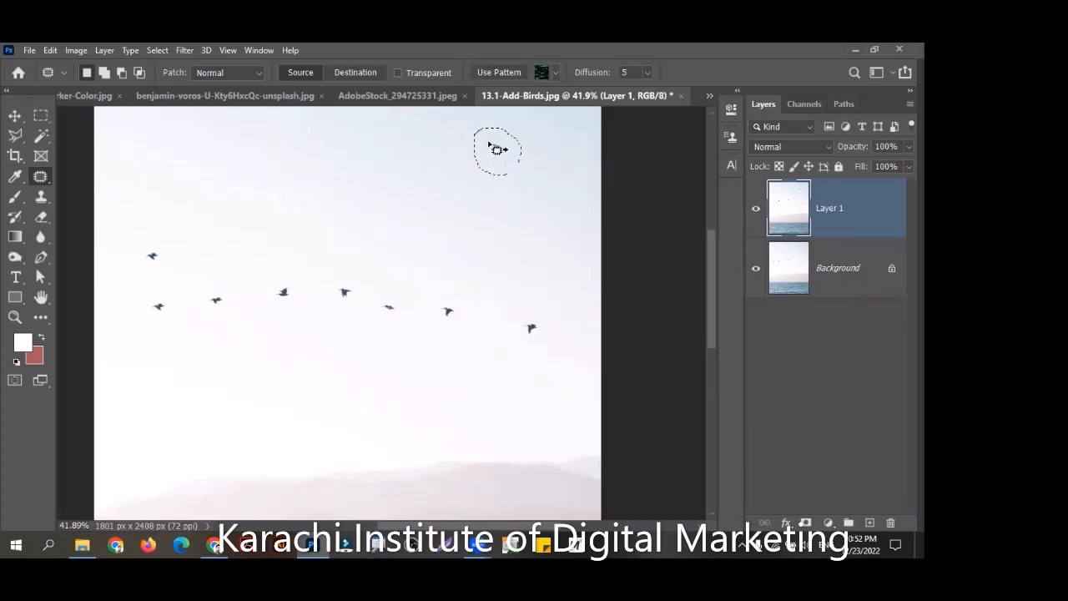
left_click_drag(498, 147, 371, 163)
key("ctrl+d")
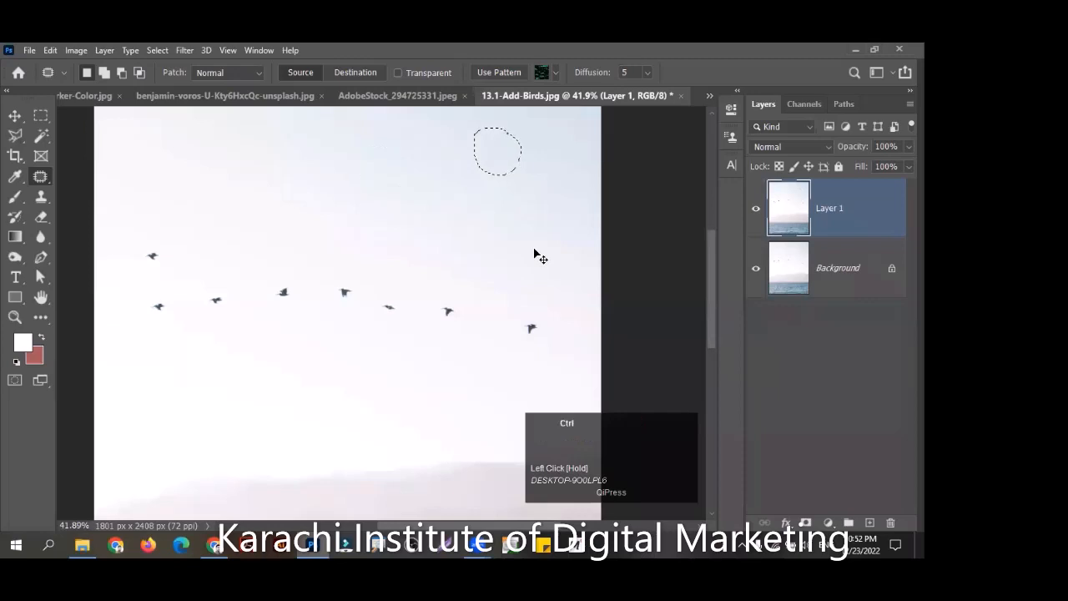
Outline all the remaining birds in one patch selection, replace them with the clear sky above, and deselect
key("ctrl+0")
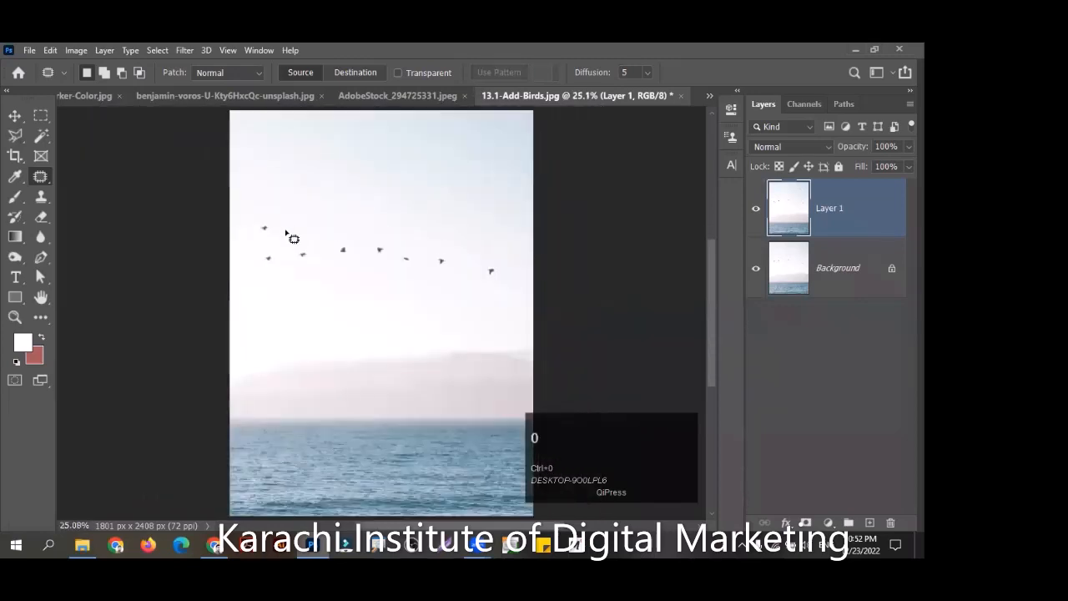
mouse_move(285, 230)
left_mouse_down()
mouse_move(260, 215)
mouse_move(253, 228)
mouse_move(256, 264)
mouse_move(276, 276)
mouse_move(458, 286)
mouse_move(503, 274)
mouse_move(373, 238)
mouse_move(287, 233)
left_mouse_up()
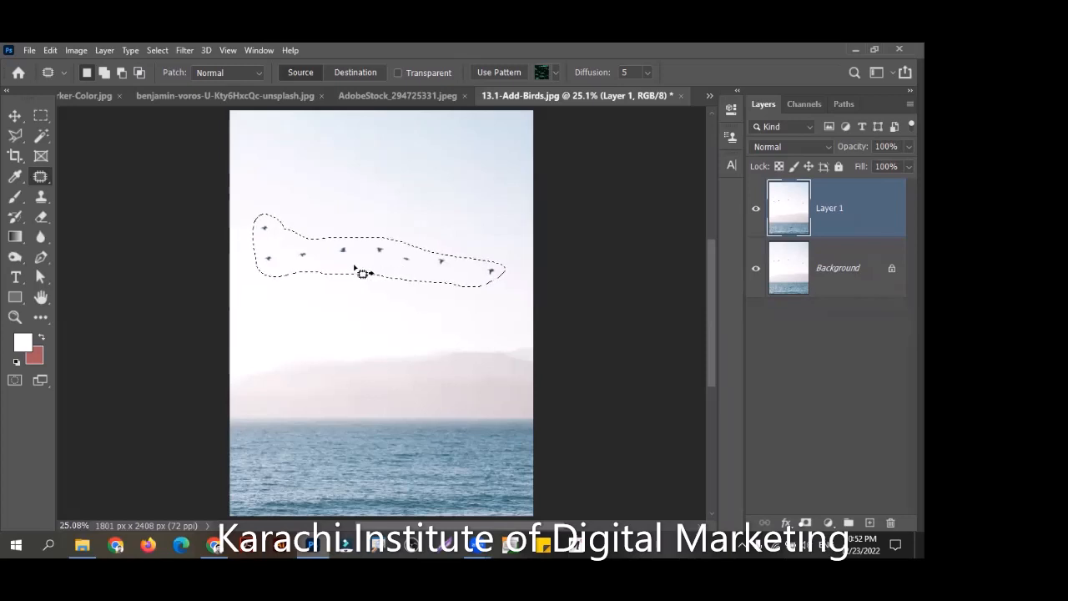
left_click_drag(392, 270, 400, 181)
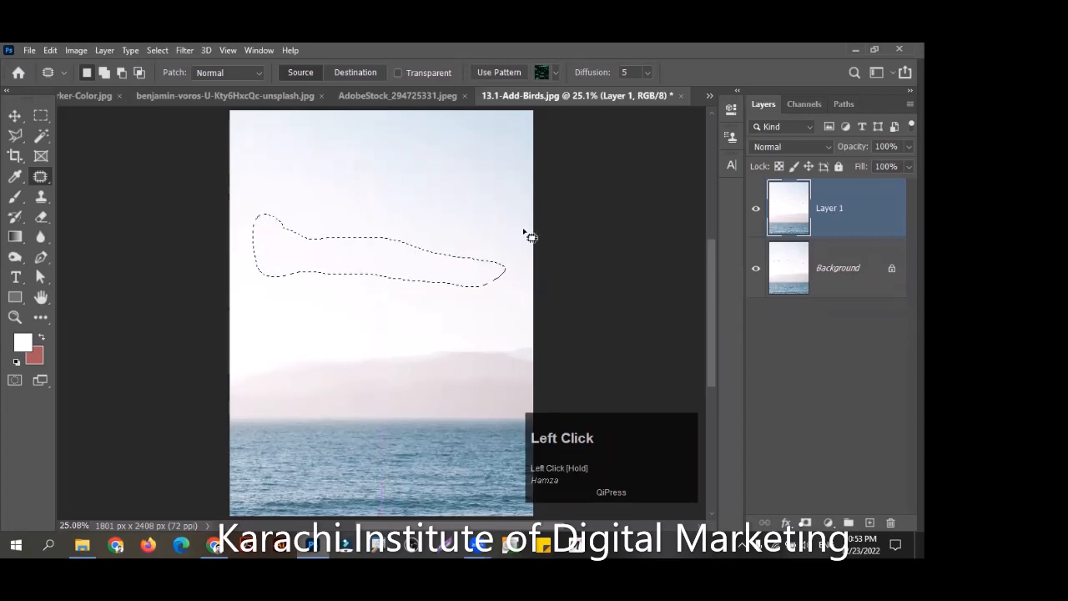
key("ctrl+d")
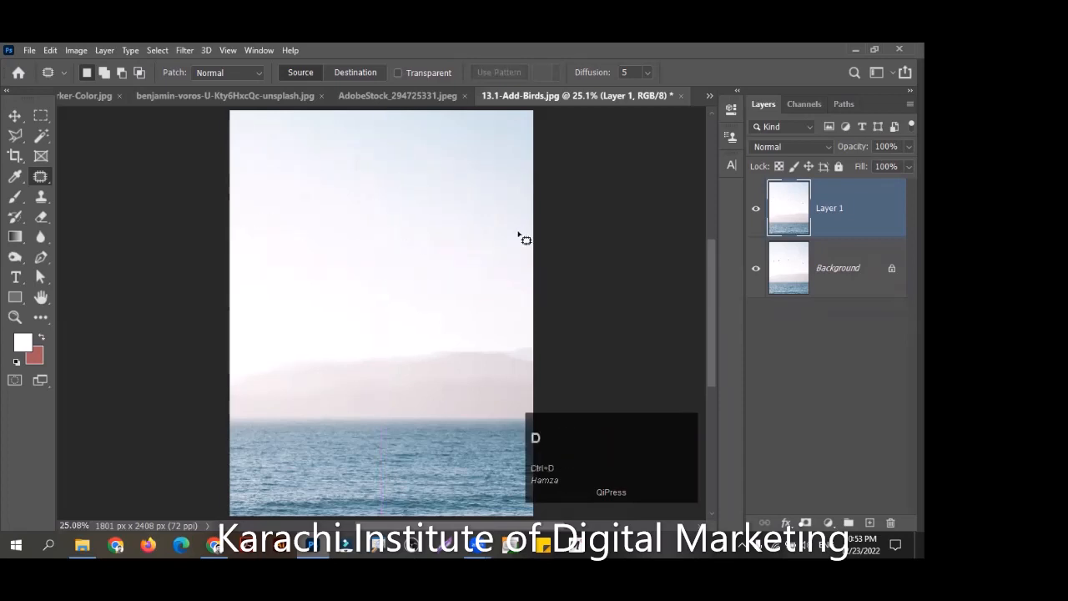
In AdobeStock_294725331.jpeg, patch the red pimple on the forehead with clear skin beside it and deselect
left_click(396, 100)
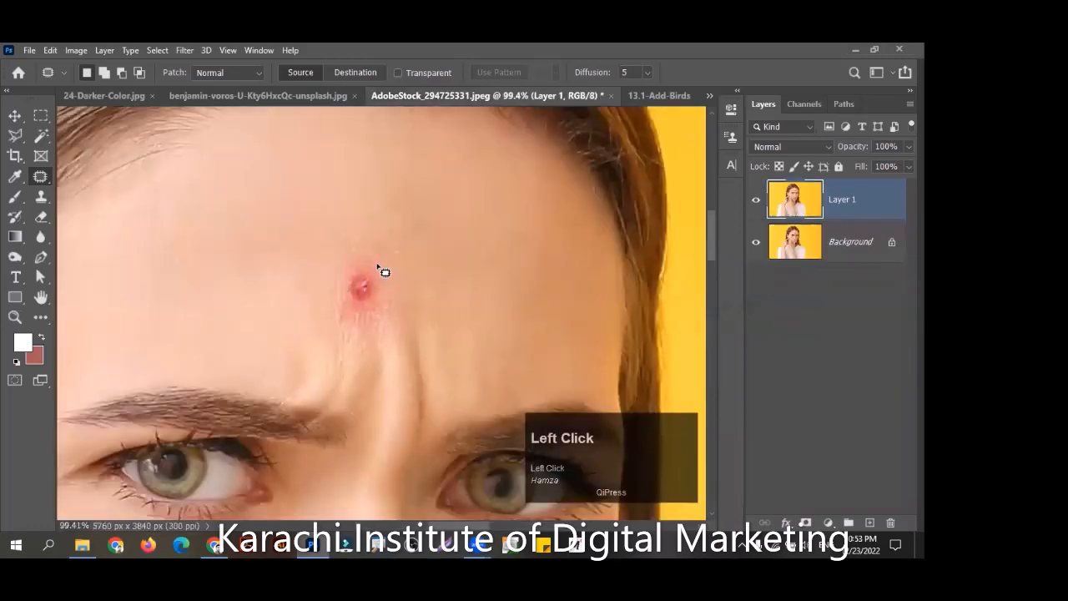
mouse_move(380, 255)
left_mouse_down()
mouse_move(317, 329)
mouse_move(332, 341)
mouse_move(359, 344)
mouse_move(402, 316)
mouse_move(399, 271)
left_mouse_up()
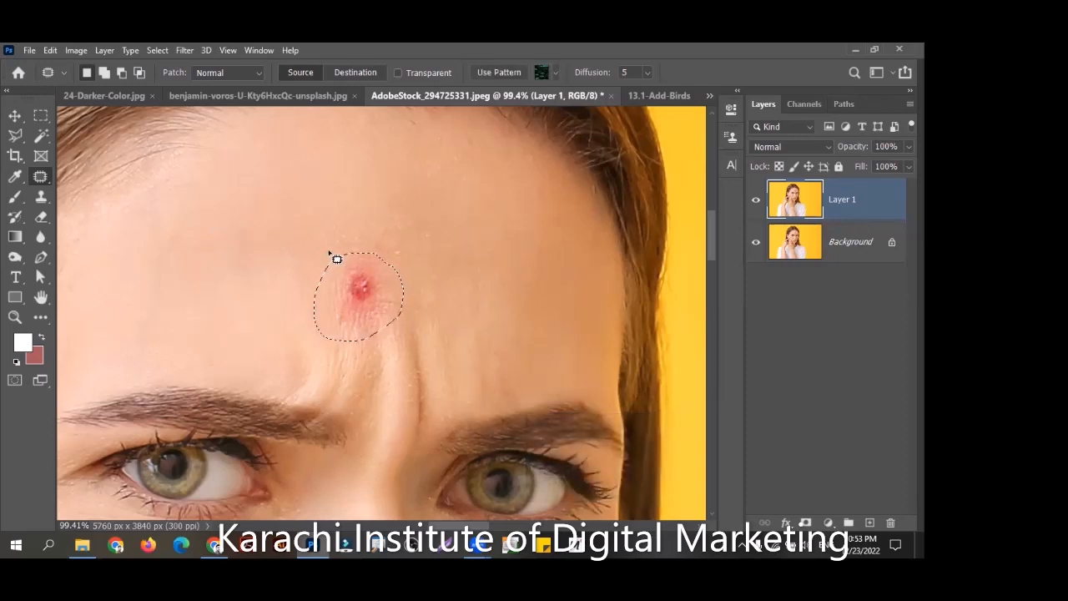
left_click_drag(354, 275, 216, 235)
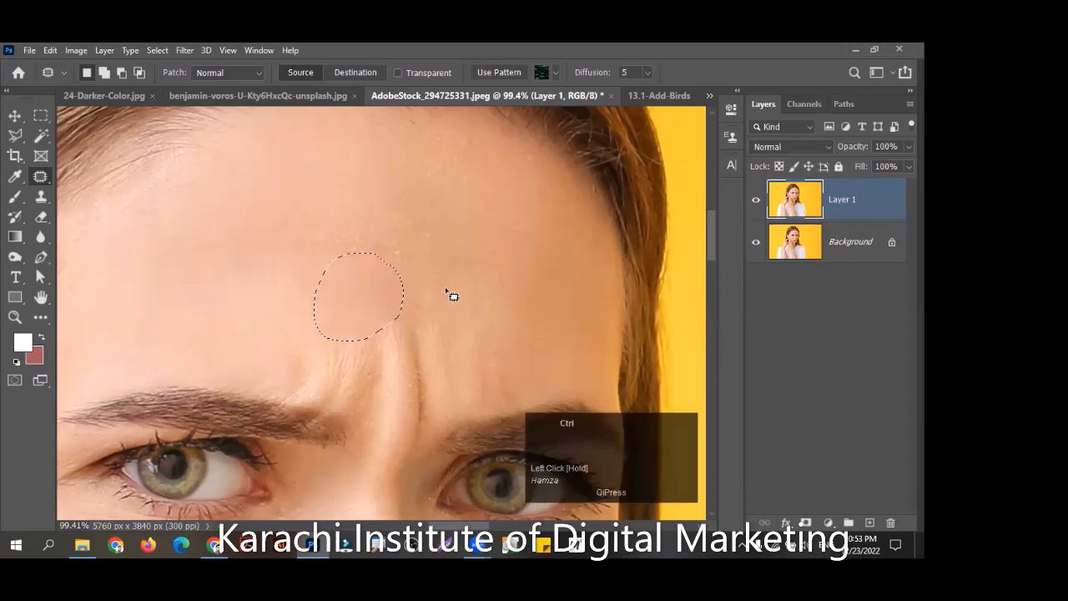
key("ctrl+d")
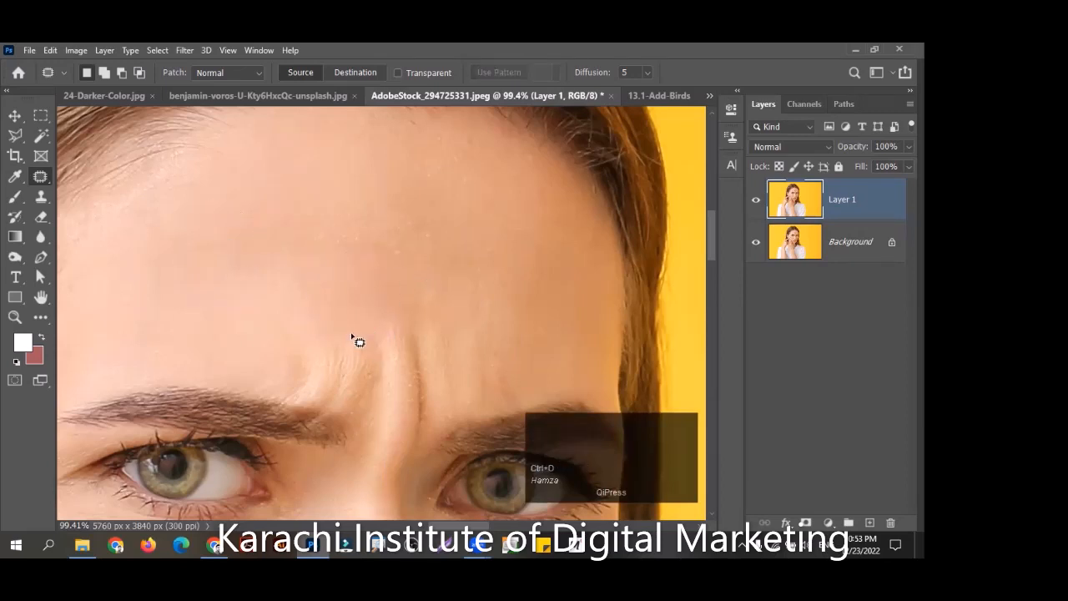
key("ctrl+0")
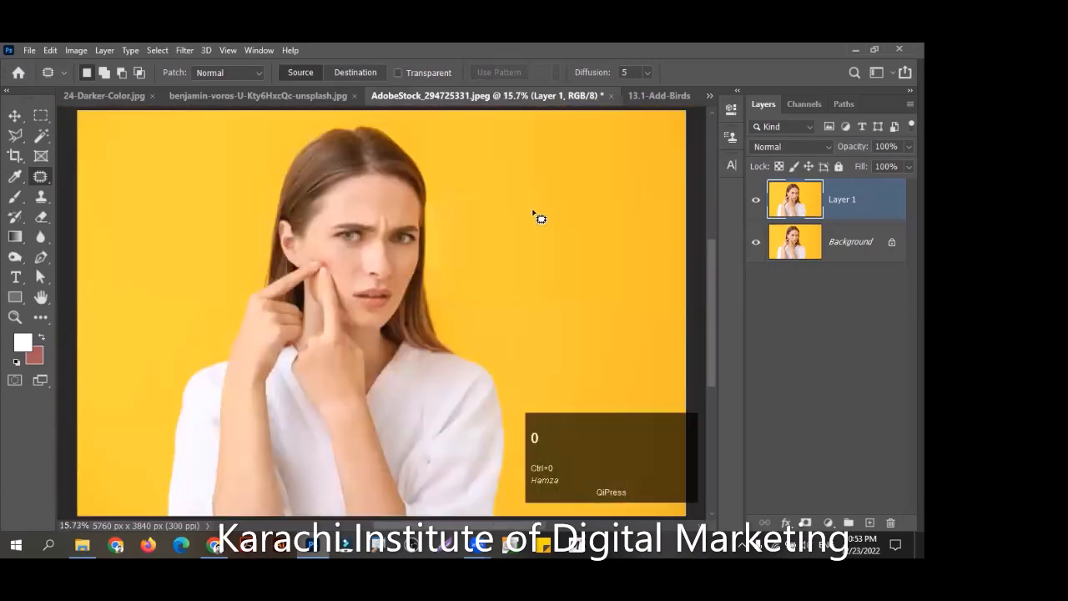
Return to 13.1-Add-Birds.jpg and replace Layer 1 with a fresh duplicate of the Background layer
left_click(655, 96)
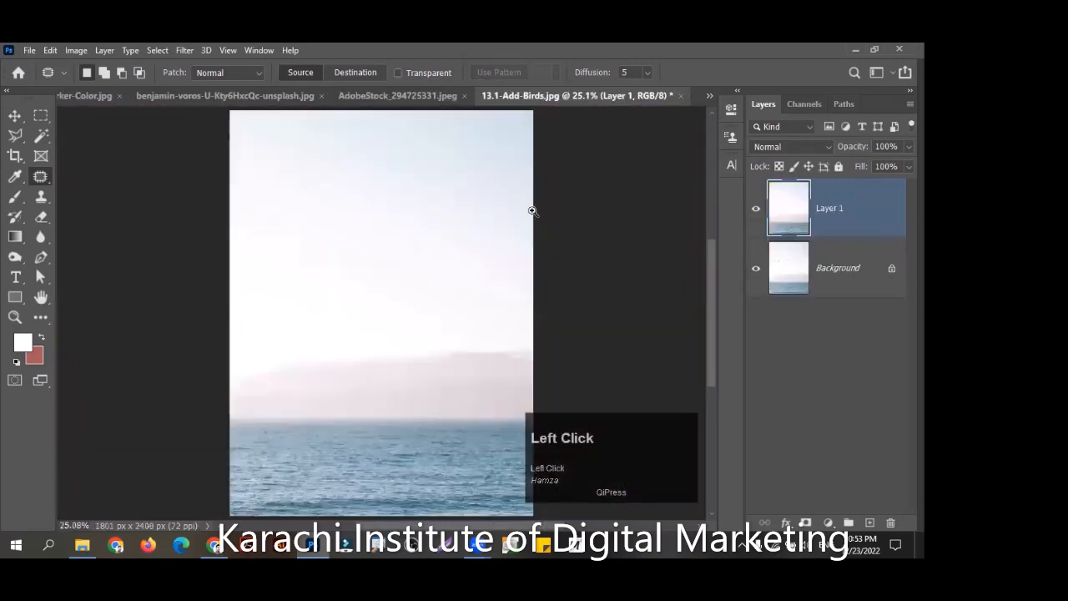
key("BackSpace")
key("ctrl+j")
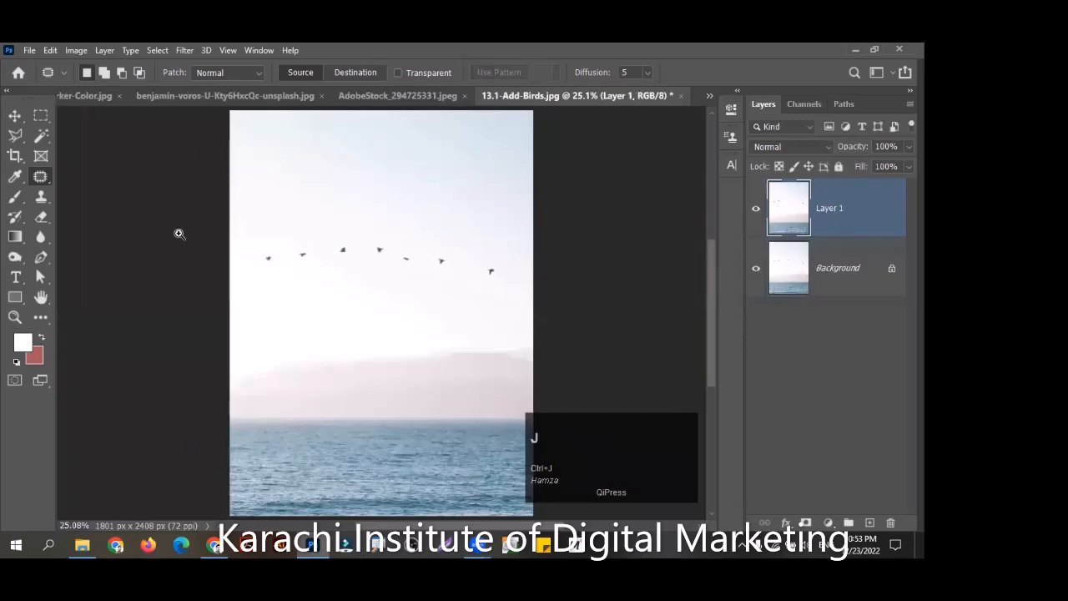
Set the Patch tool to Destination, outline the third bird from the left, copy it to ten spots in the sky above, and deselect
key("z")
left_click_drag(179, 233, 466, 323)
key("j")
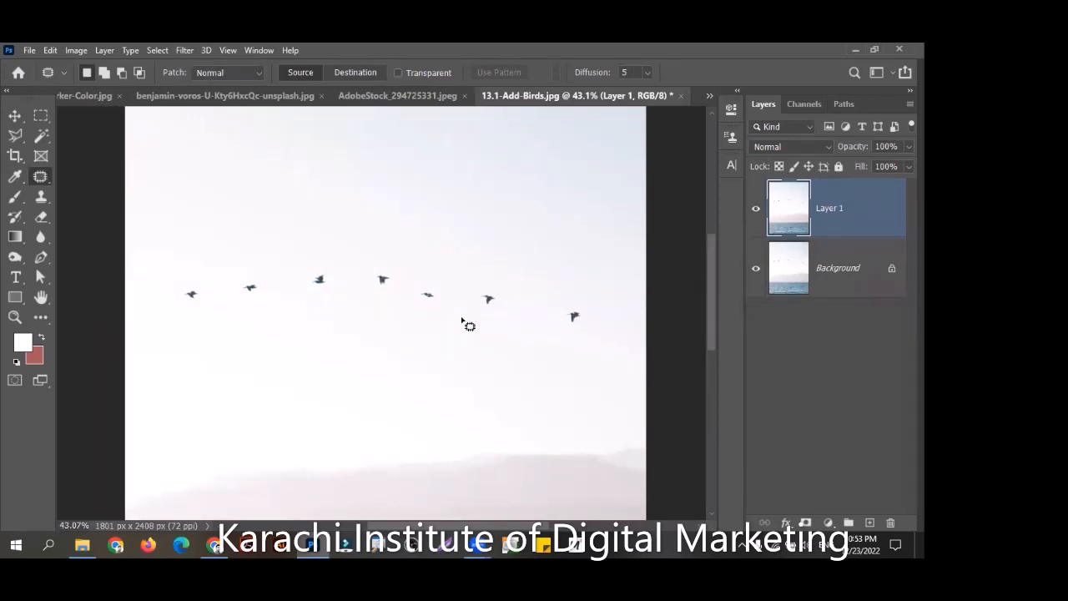
left_click(349, 74)
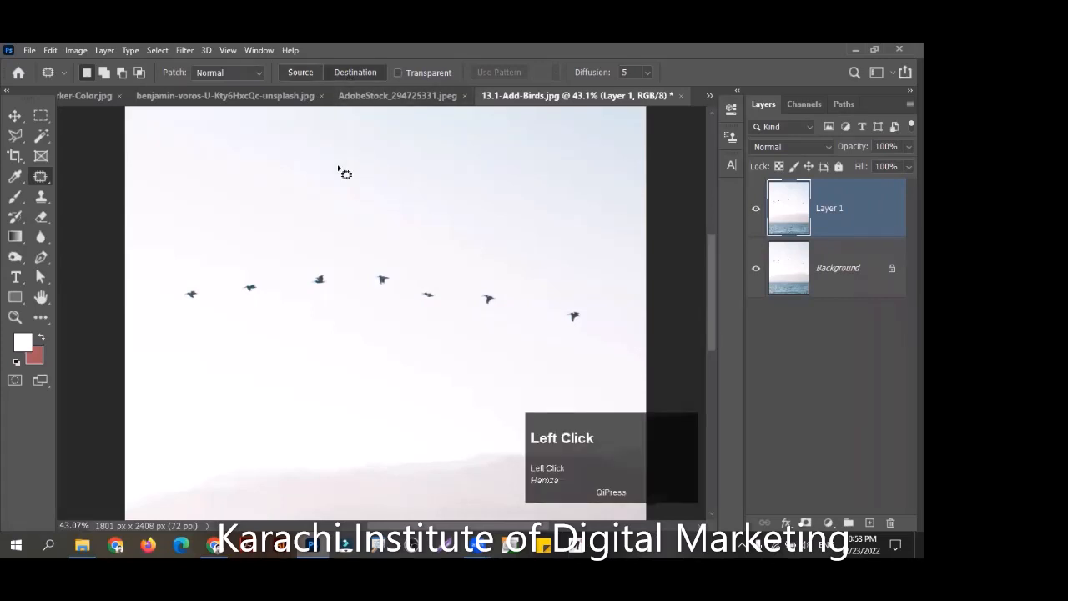
mouse_move(314, 261)
left_mouse_down()
mouse_move(293, 281)
mouse_move(302, 302)
mouse_move(339, 294)
mouse_move(329, 260)
left_mouse_up()
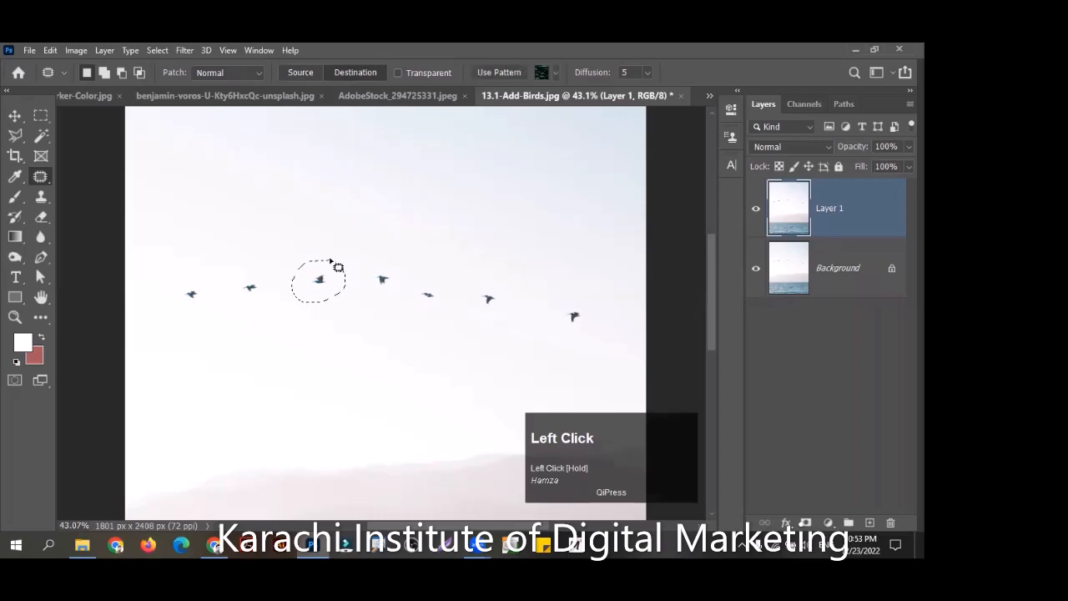
left_click_drag(322, 268, 413, 178)
left_click_drag(412, 177, 304, 170)
left_click_drag(303, 170, 237, 175)
left_click_drag(237, 175, 367, 255)
key("ctrl+d")
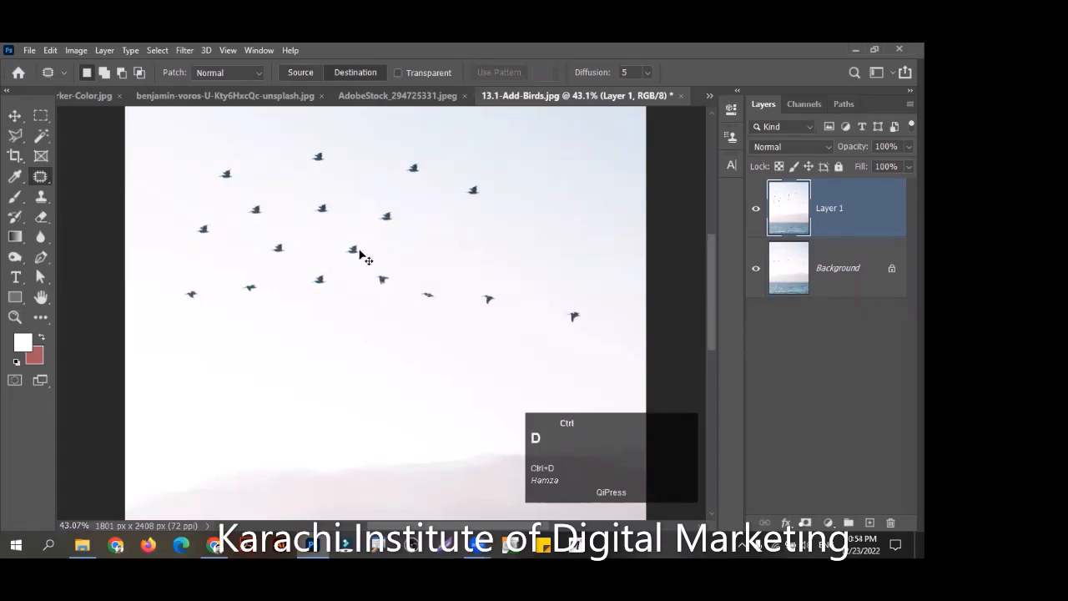
Outline the rightmost of the added birds, patch five more copies of it into the right part of the flock, and deselect
key("ctrl+0")
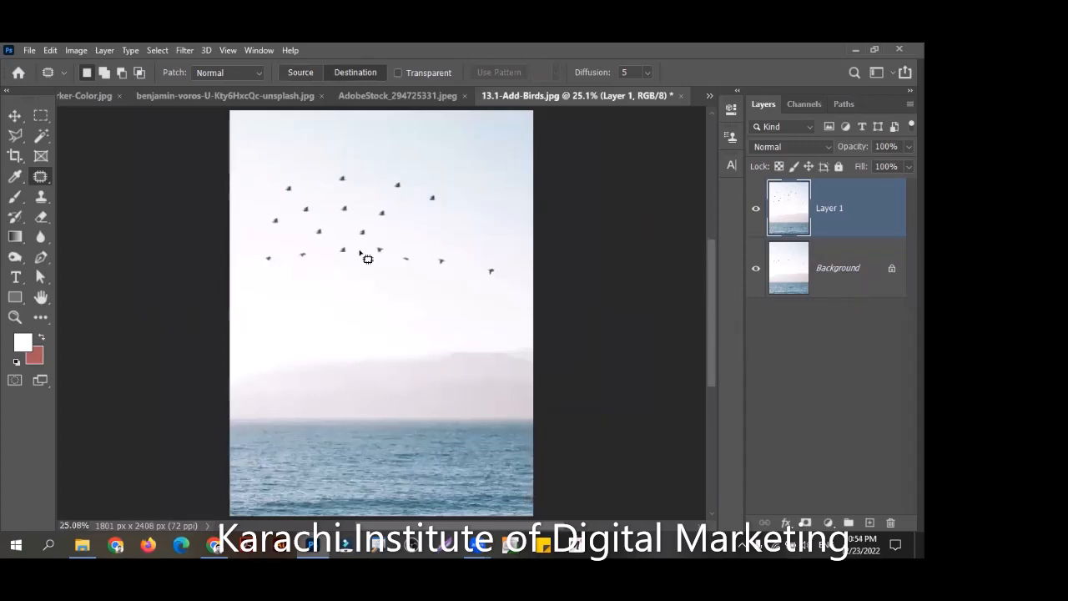
key("z")
left_click(398, 133)
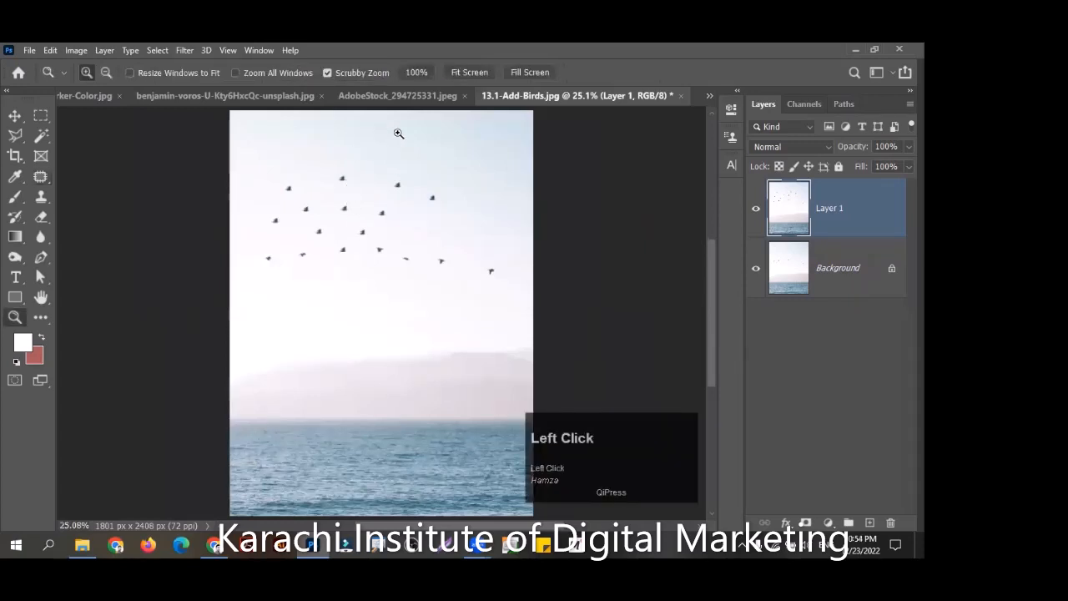
key("j")
left_click(444, 223)
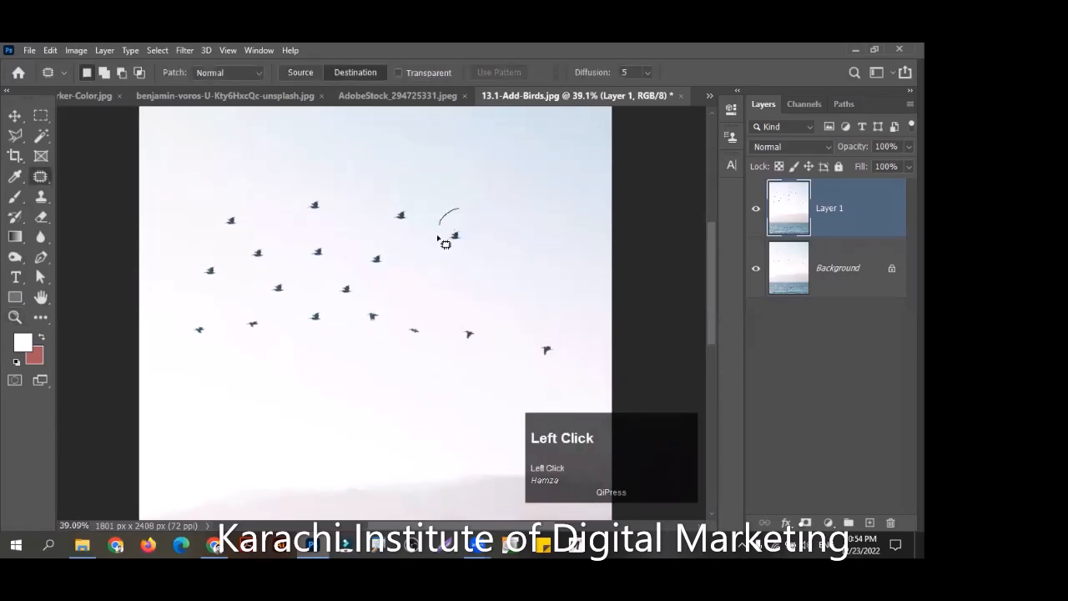
mouse_move(437, 237)
left_mouse_down()
mouse_move(443, 247)
mouse_move(459, 212)
mouse_move(474, 269)
mouse_move(516, 284)
left_mouse_up()
left_click_drag(515, 285, 430, 275)
left_click_drag(486, 318, 487, 317)
key("ctrl+d")
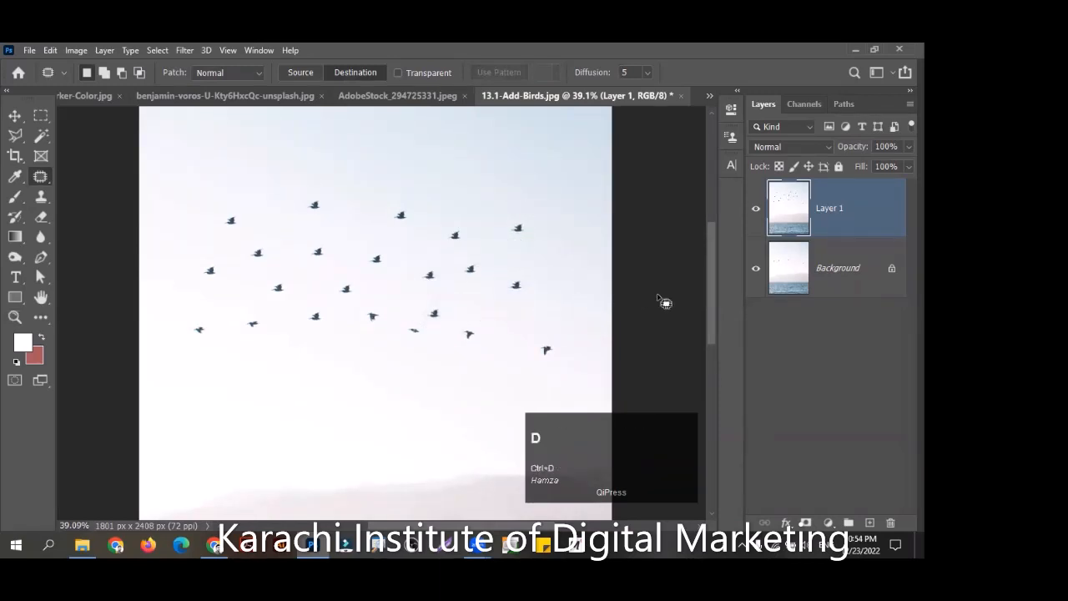
key("ctrl+0")
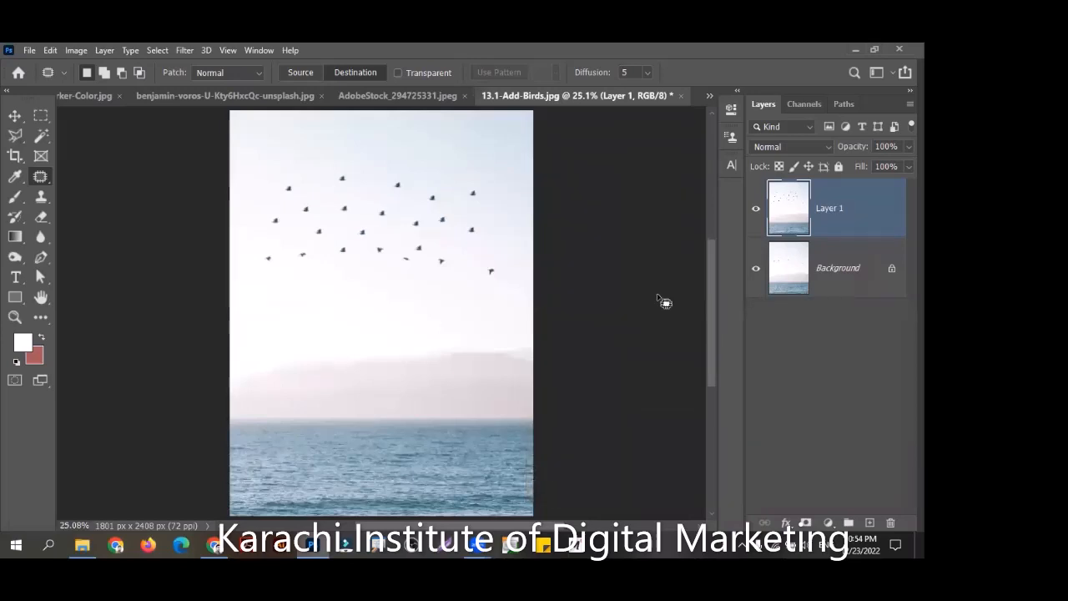
Delete Layer 1 with the added birds and keep the patch mode at Normal
key("BackSpace")
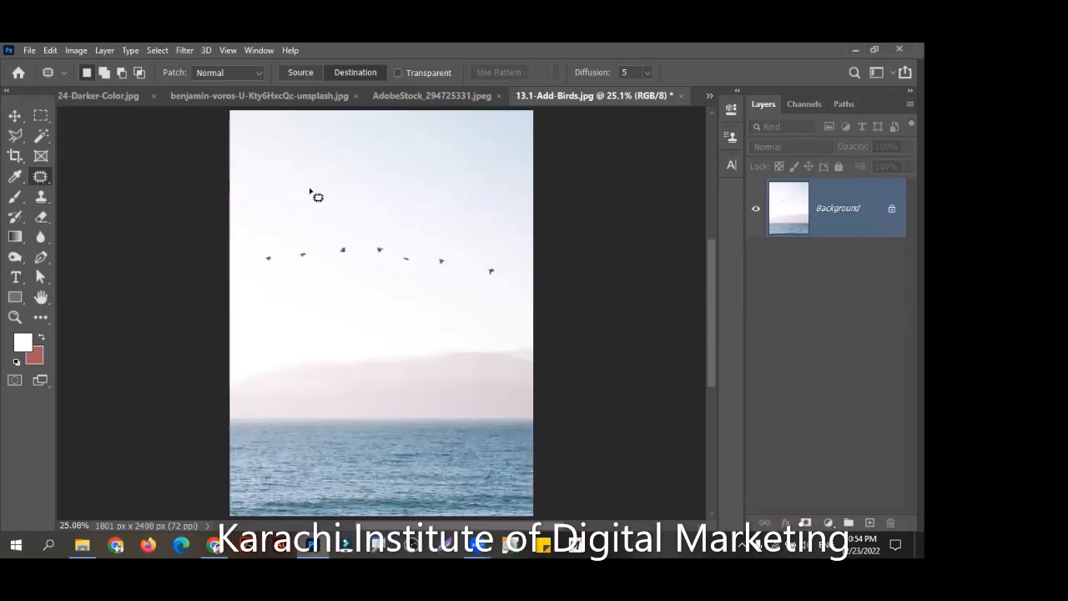
left_click(210, 77)
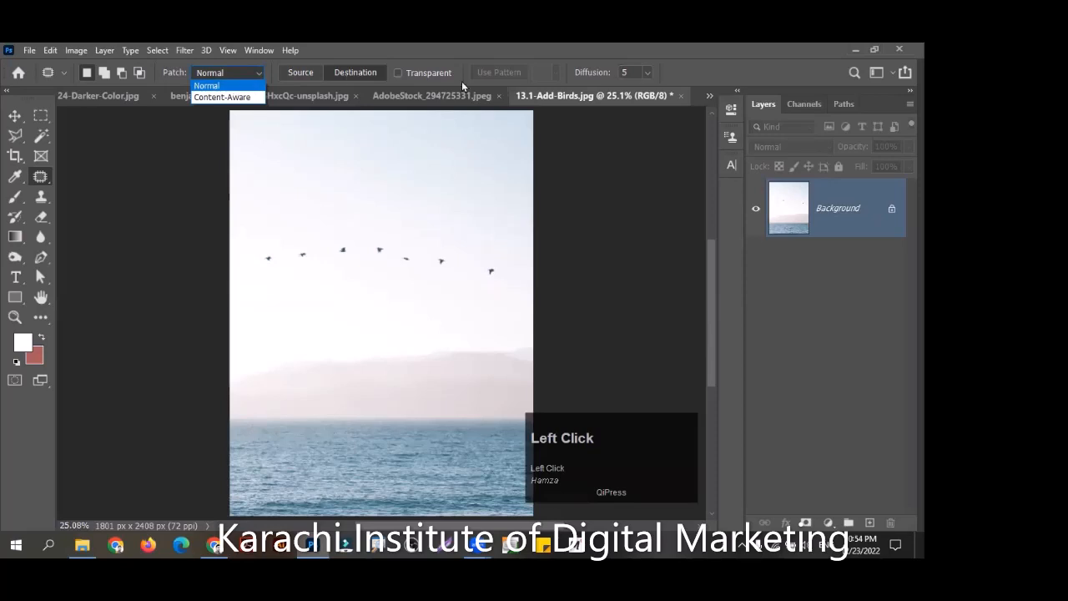
key("Return")
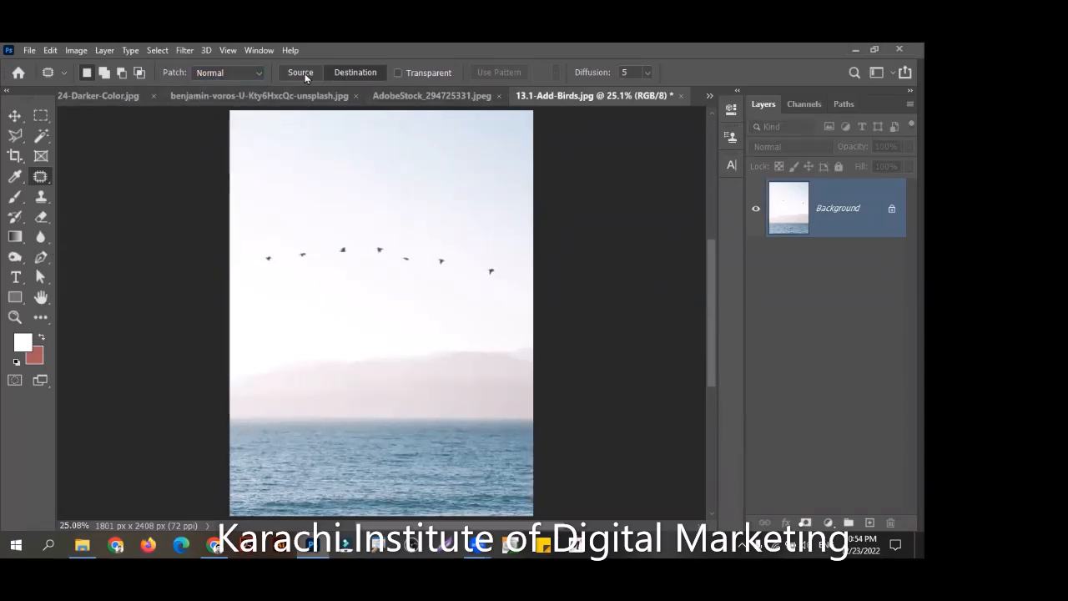
Choose the Content-Aware Move tool and duplicate the Background layer
left_click(38, 179)
right_click(38, 179)
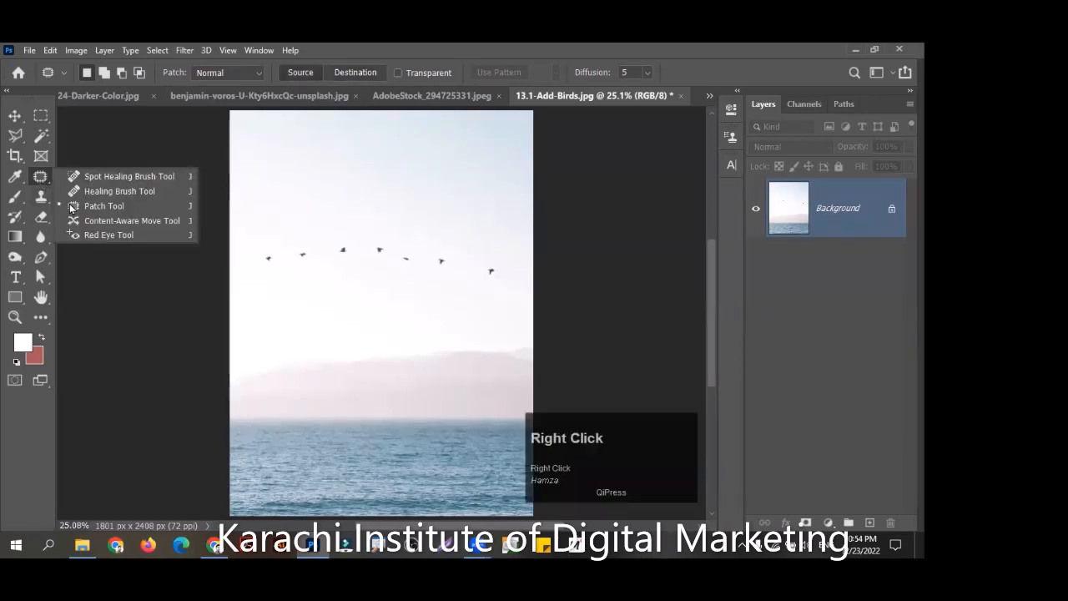
left_click(147, 222)
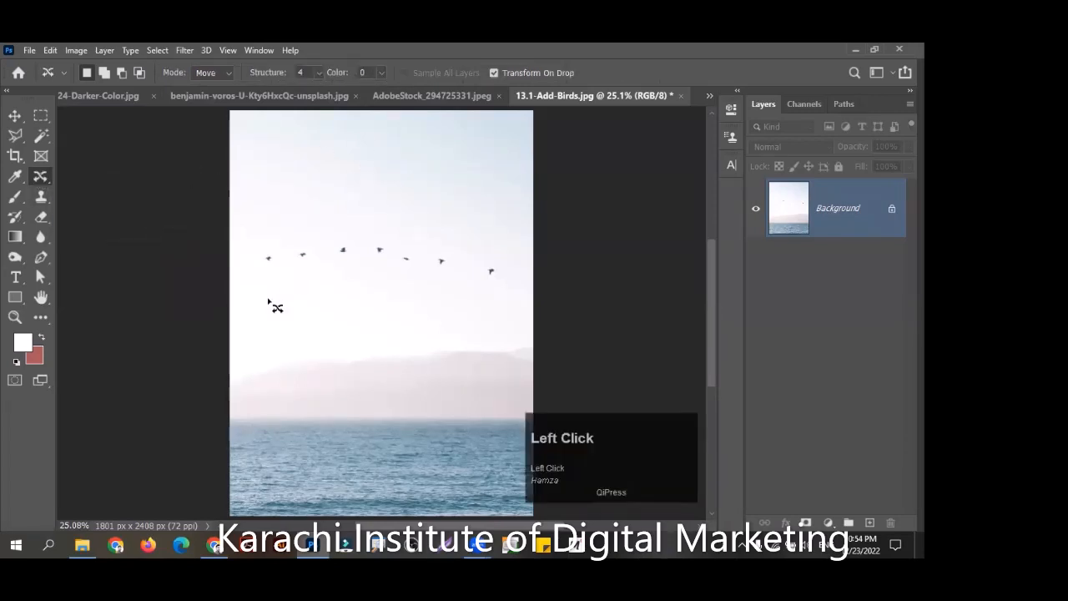
key("ctrl")
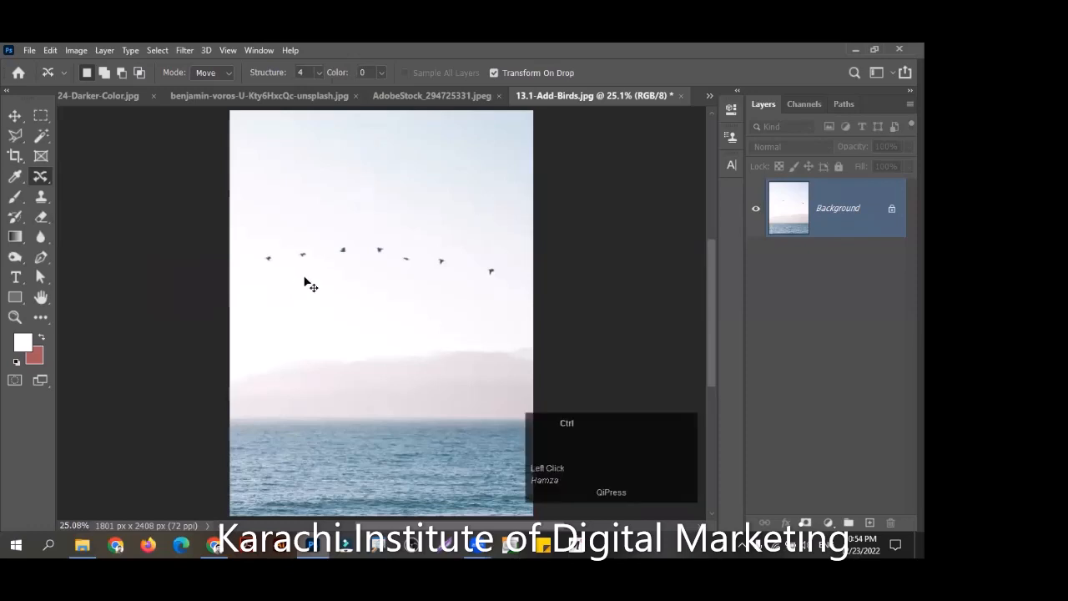
key("ctrl+j")
key("z")
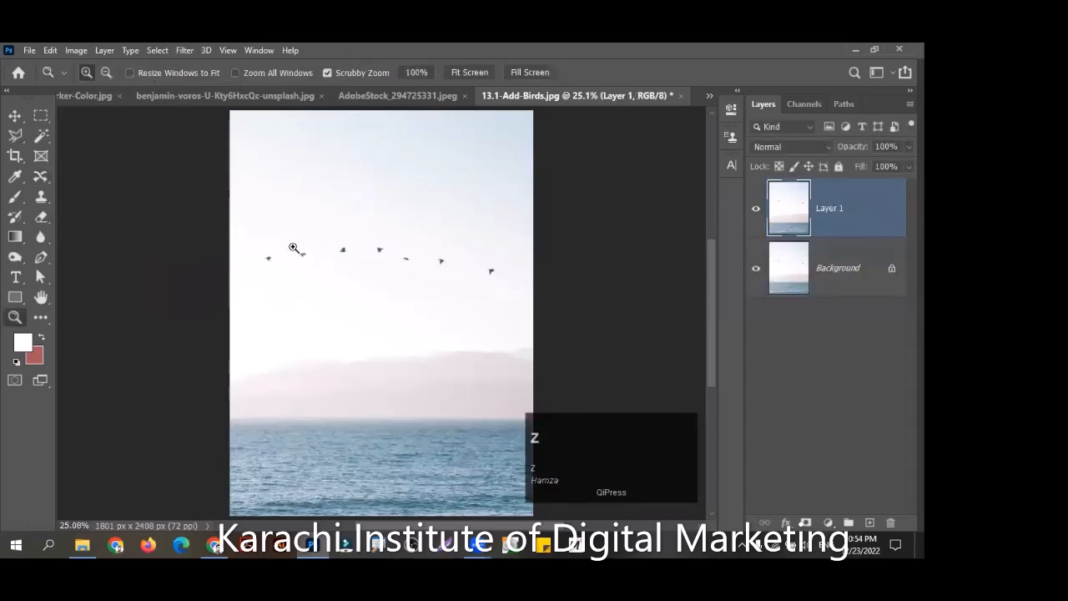
Move the outlined leftmost bird up and slightly to the right in the sky with Content-Aware Move, and deselect
mouse_move(262, 246)
left_mouse_down()
mouse_move(305, 247)
mouse_move(271, 245)
mouse_move(257, 284)
mouse_move(276, 319)
mouse_move(313, 308)
mouse_move(302, 243)
left_mouse_up()
key("j")
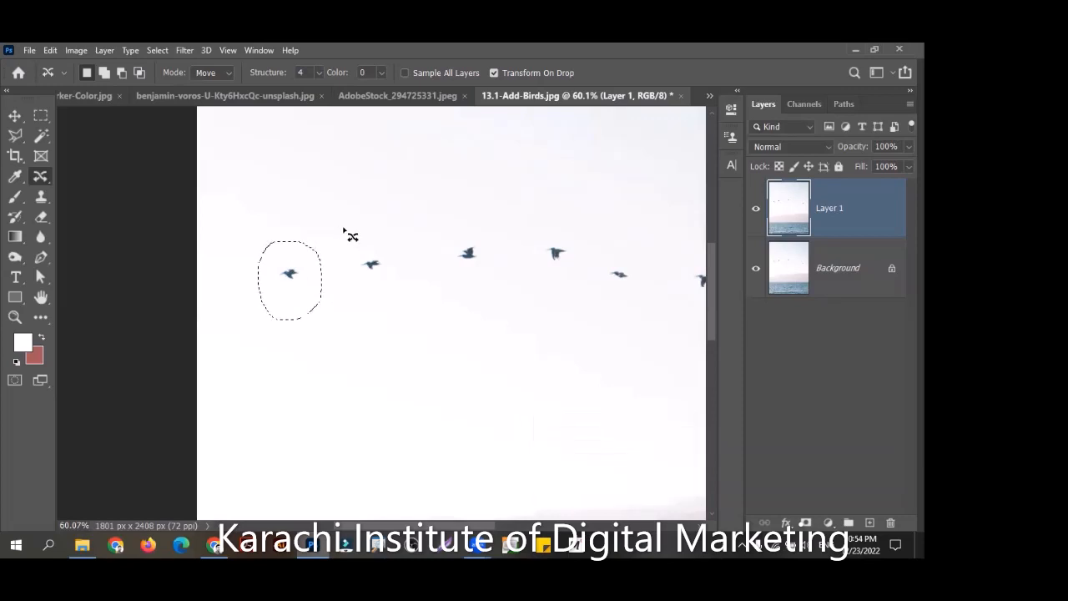
left_click_drag(280, 286, 326, 170)
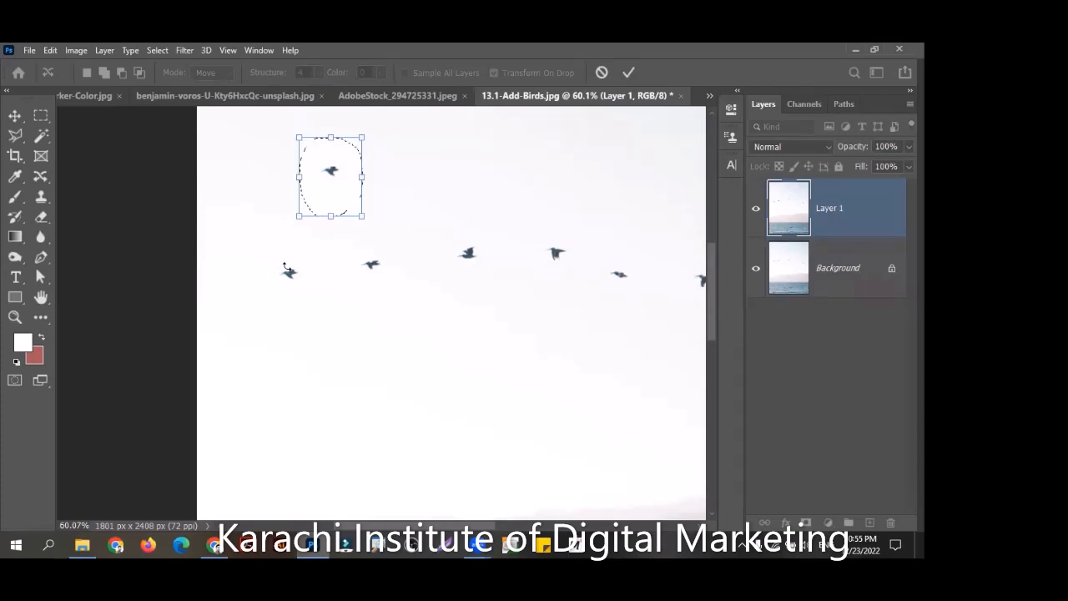
left_click(629, 72)
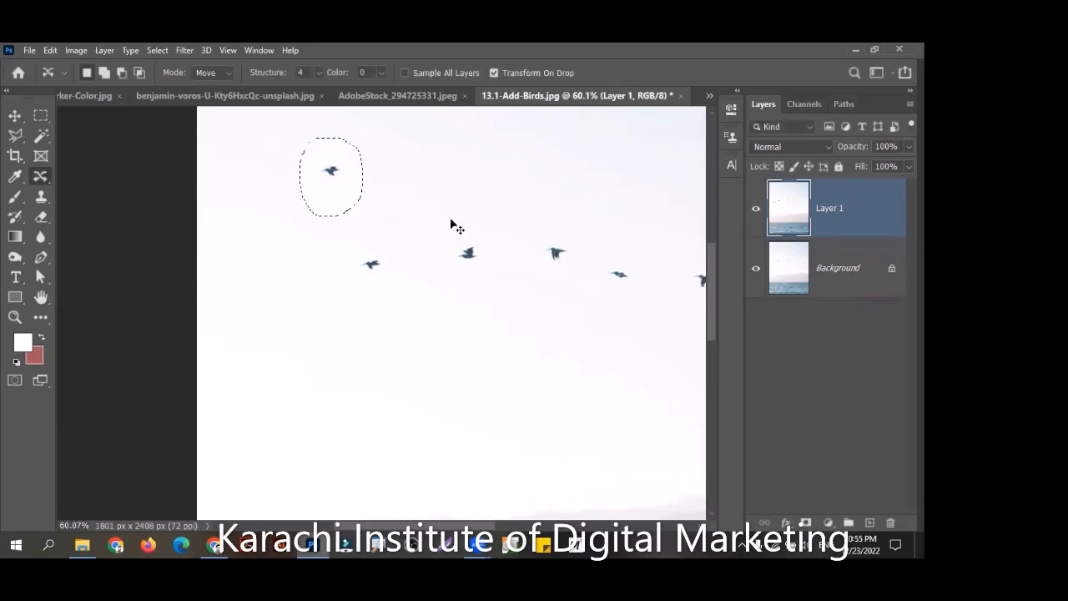
key("ctrl+d")
Outline an empty patch of sky above the flock, move it over the bird directly below to cover it, and deselect
left_click_drag(478, 138, 453, 151)
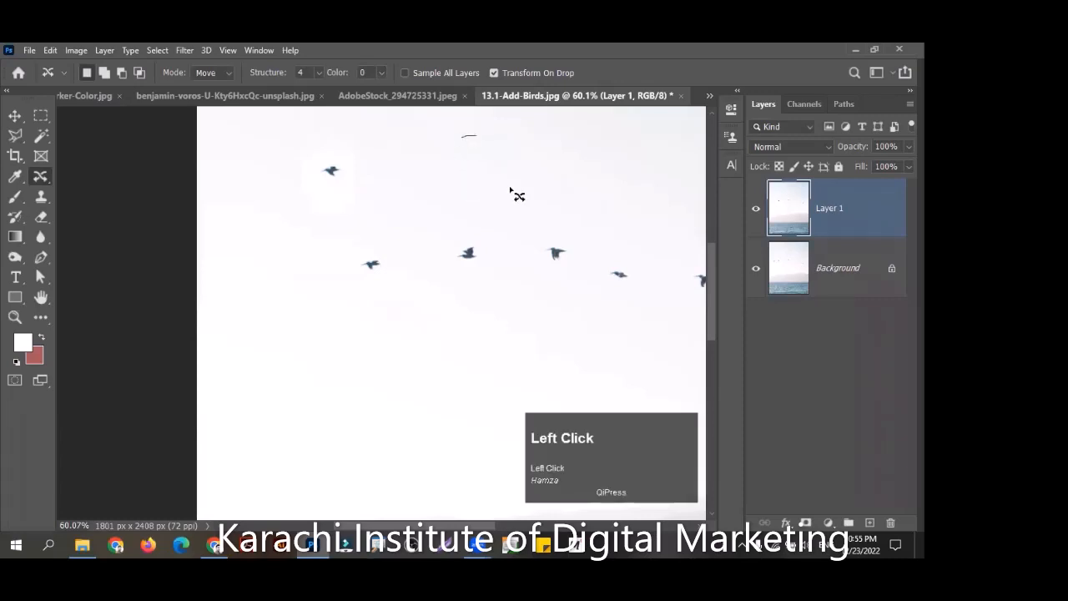
mouse_move(518, 195)
left_mouse_down()
mouse_move(525, 172)
mouse_move(489, 148)
mouse_move(472, 239)
left_mouse_up()
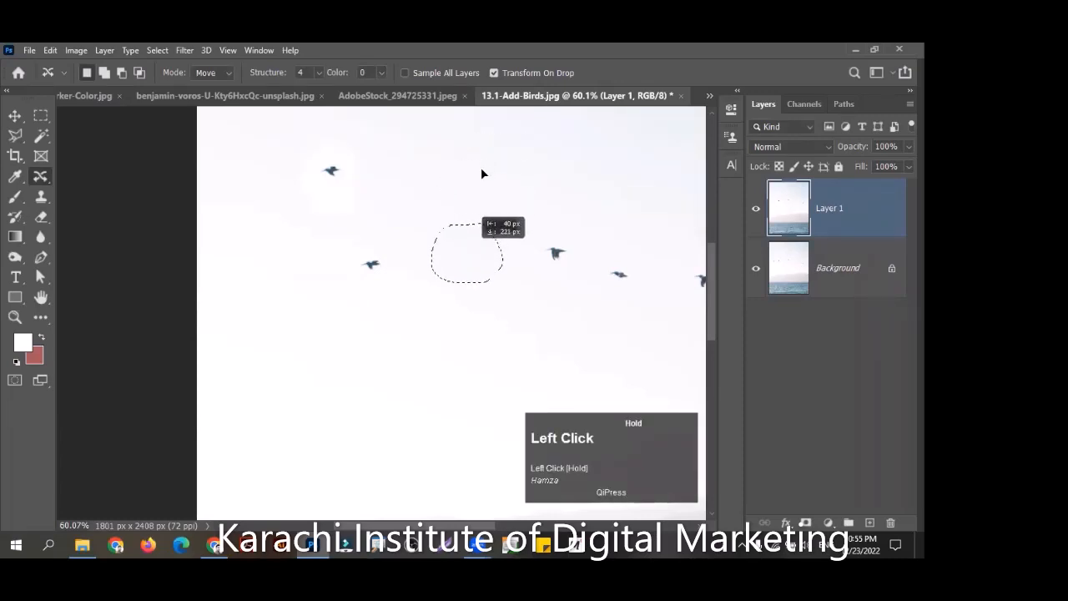
left_click(628, 72)
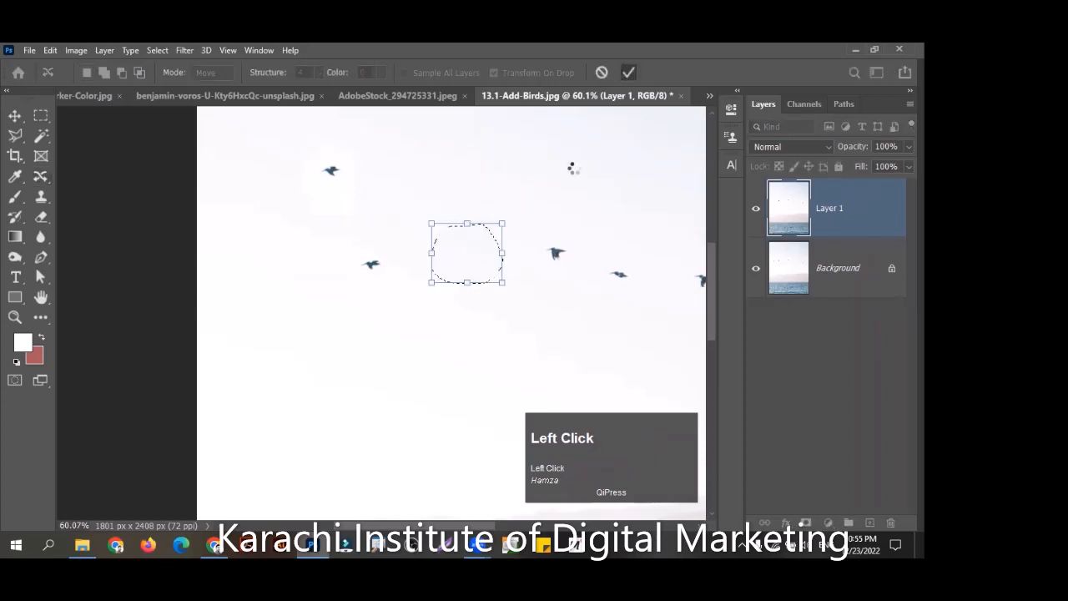
key("ctrl+d")
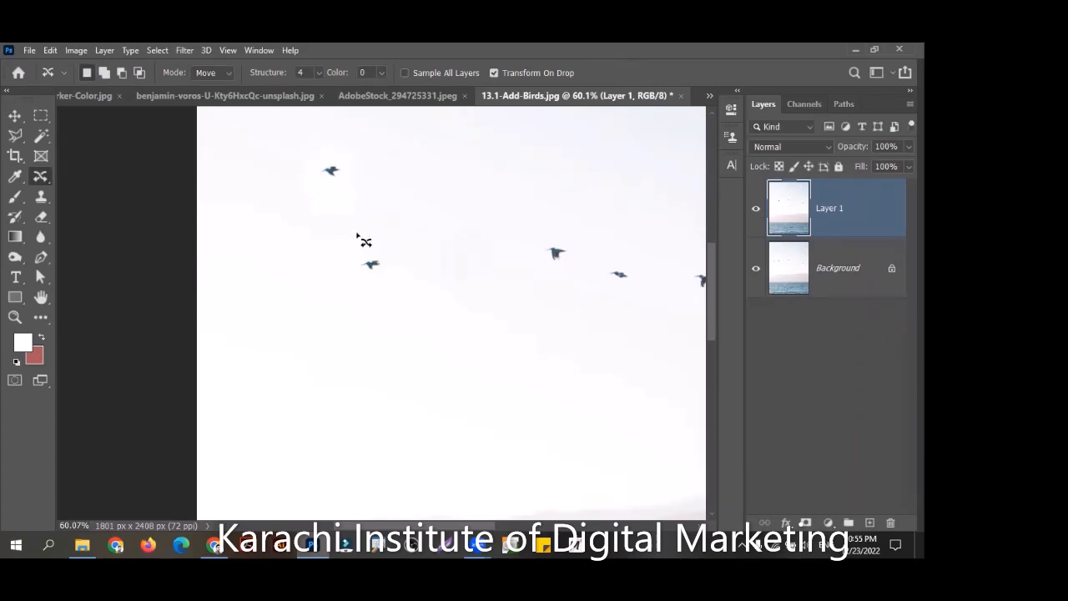
mouse_move(366, 240)
left_mouse_down()
mouse_move(363, 286)
mouse_move(388, 270)
left_mouse_up()
key("ctrl+d")
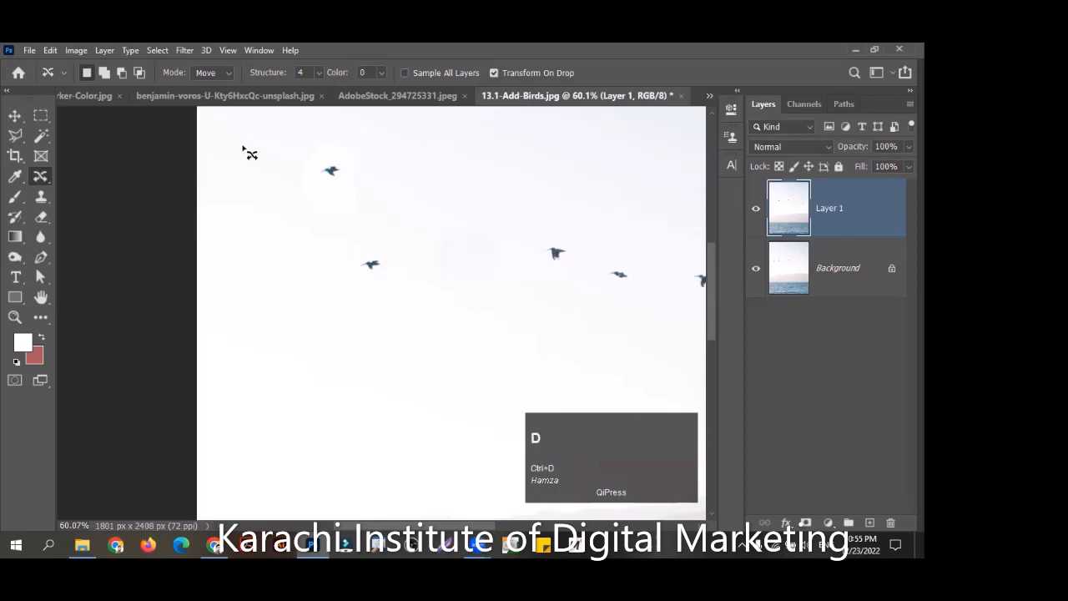
Switch to 24-Darker-Color.jpg, duplicate its Background layer, and choose the Content-Aware Move tool
left_click(76, 99)
key("z")
left_click_drag(481, 362, 551, 395)
key("ctrl")
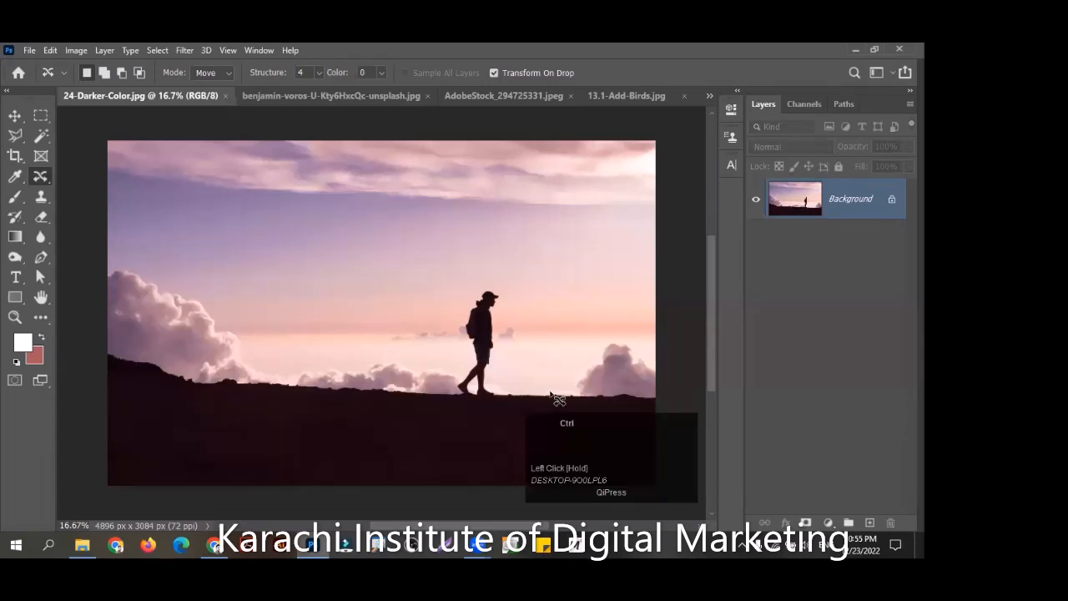
key("ctrl+d")
key("h")
key("h")
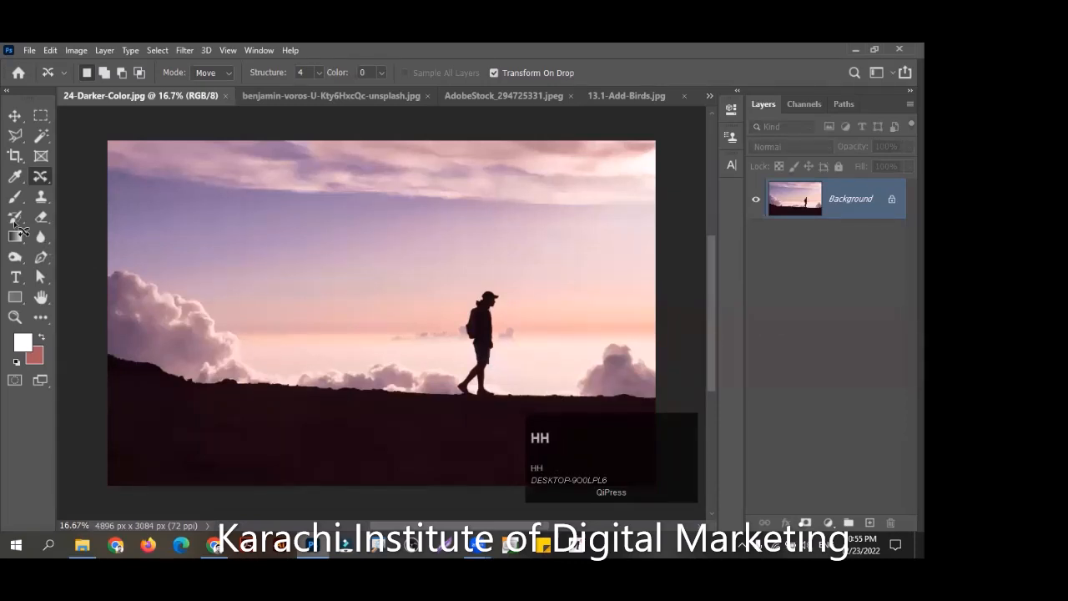
double_click(40, 305)
left_click_drag(608, 358, 420, 326)
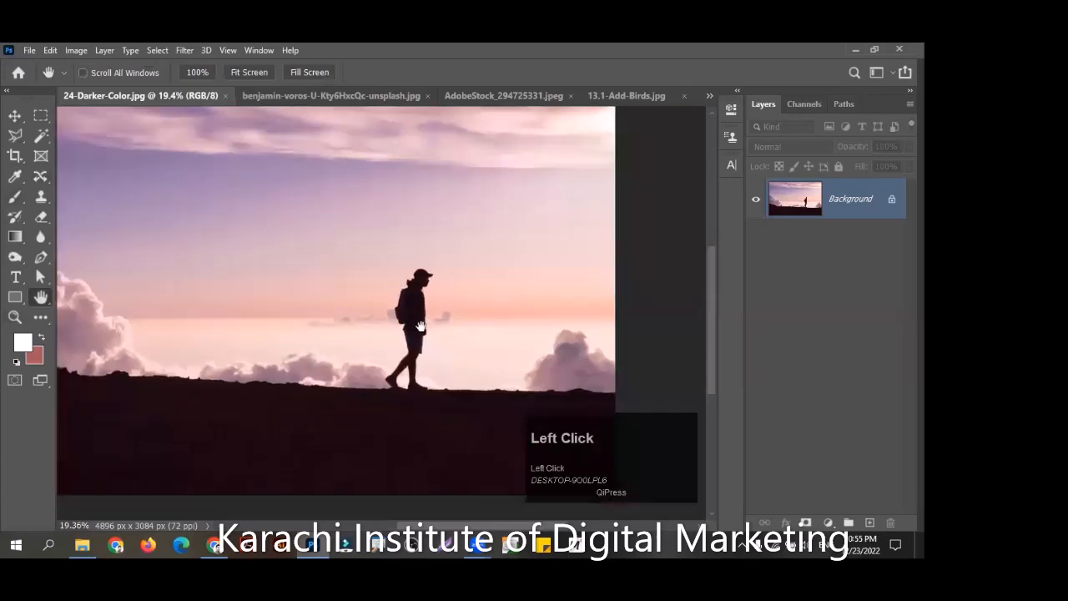
key("ctrl+=")
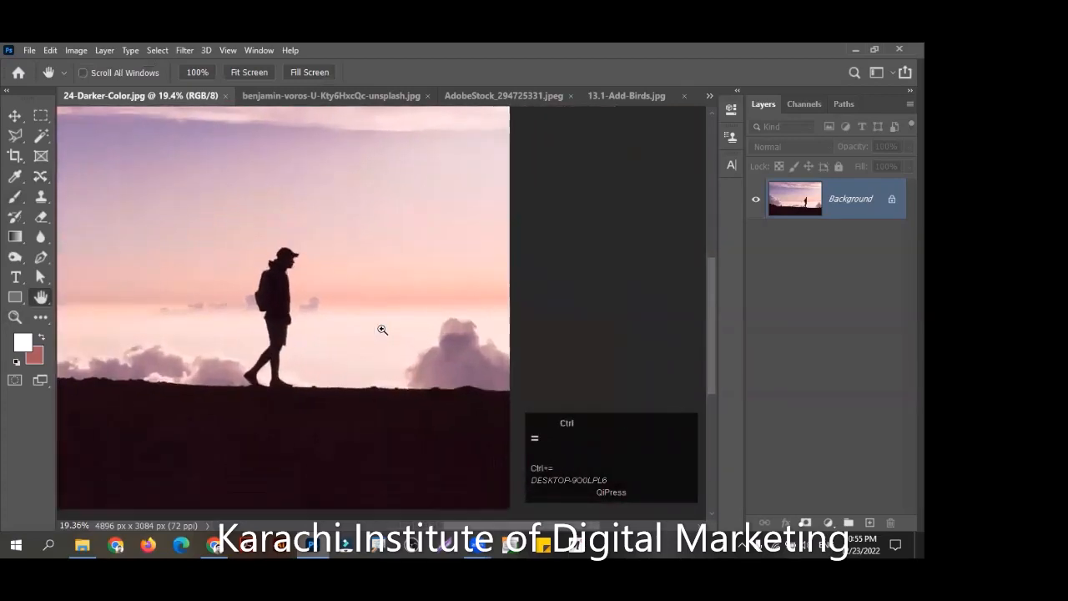
key("ctrl+=")
key("ctrl+j")
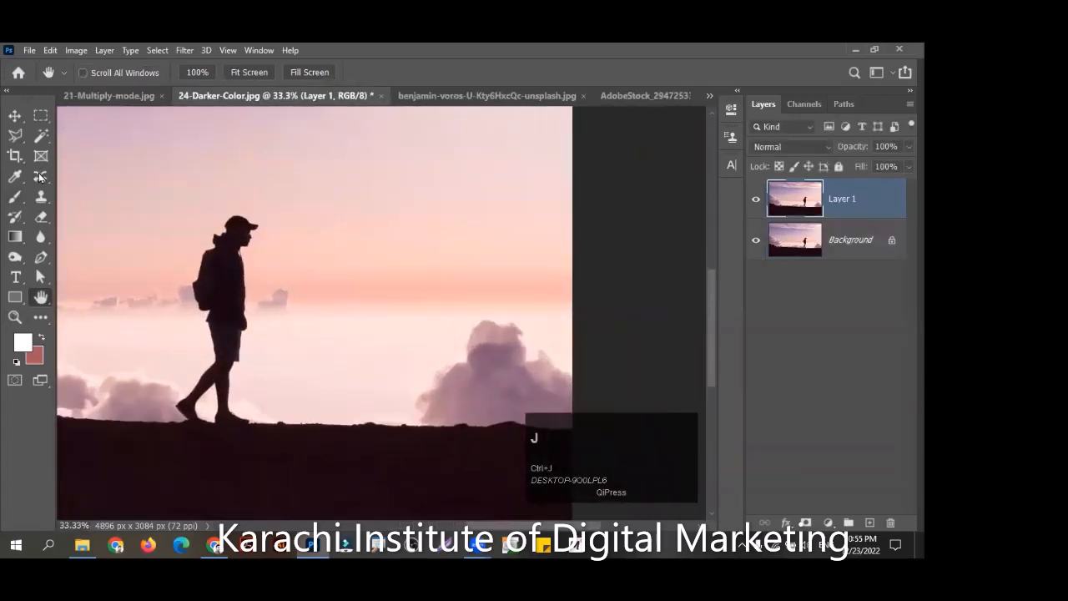
left_click(70, 189)
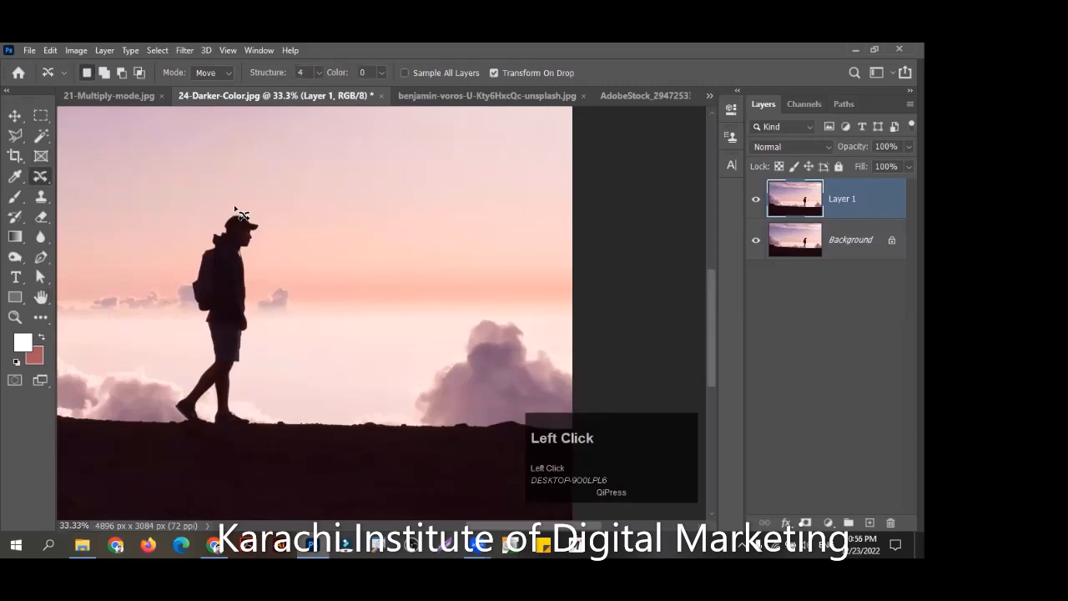
Outline the walking man, move him a short way to the right along the ridge, and scale him down
mouse_move(235, 205)
left_mouse_down()
mouse_move(208, 225)
mouse_move(186, 280)
mouse_move(199, 340)
mouse_move(175, 381)
mouse_move(183, 426)
mouse_move(258, 424)
mouse_move(241, 405)
mouse_move(239, 375)
mouse_move(247, 204)
left_mouse_up()
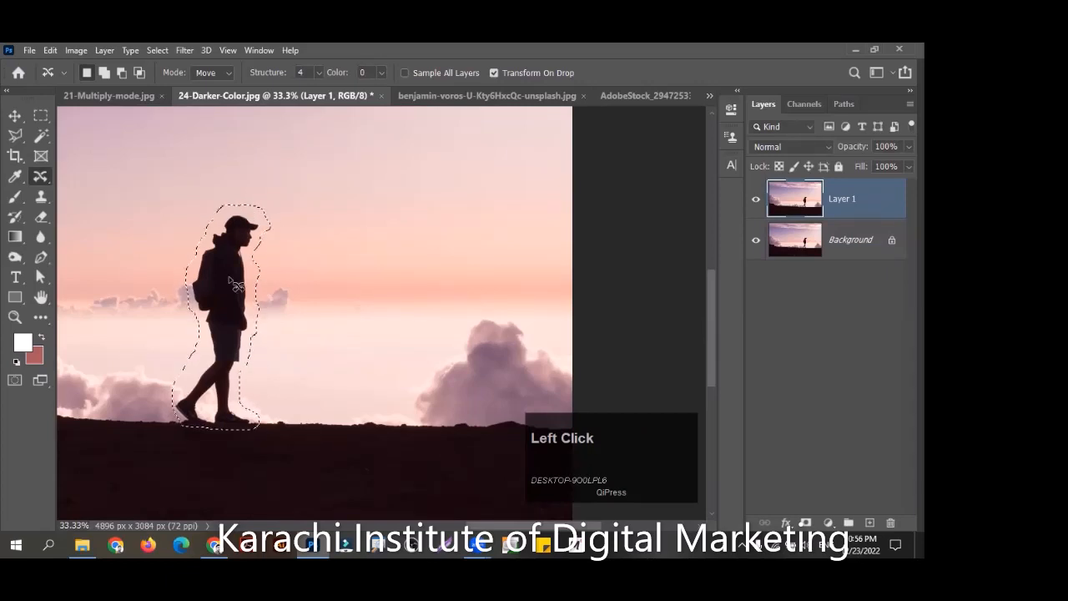
left_click_drag(237, 286, 309, 292)
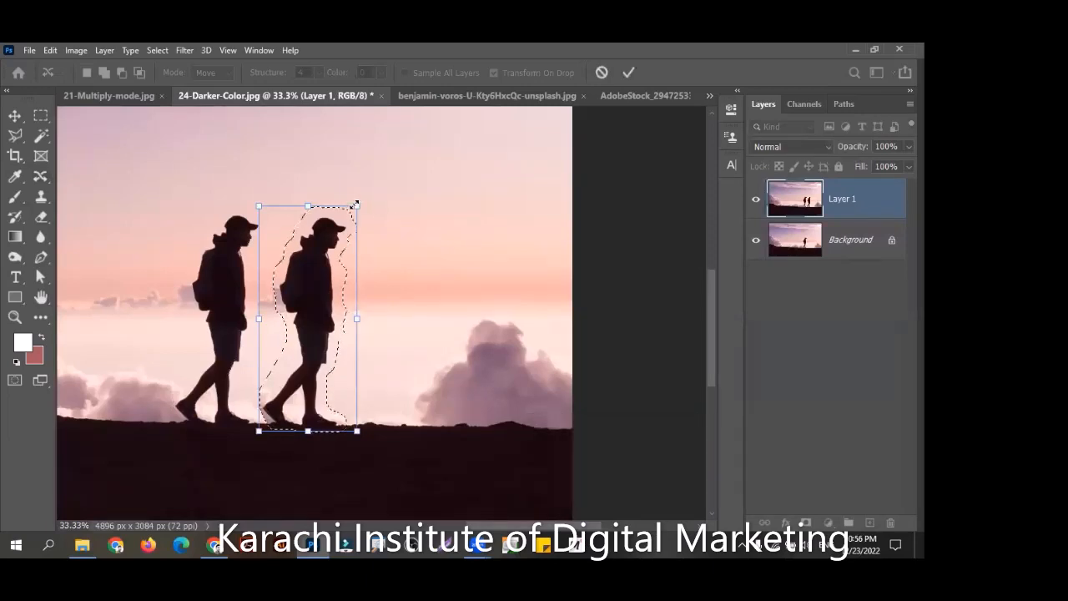
left_click_drag(356, 203, 327, 275)
left_click(629, 73)
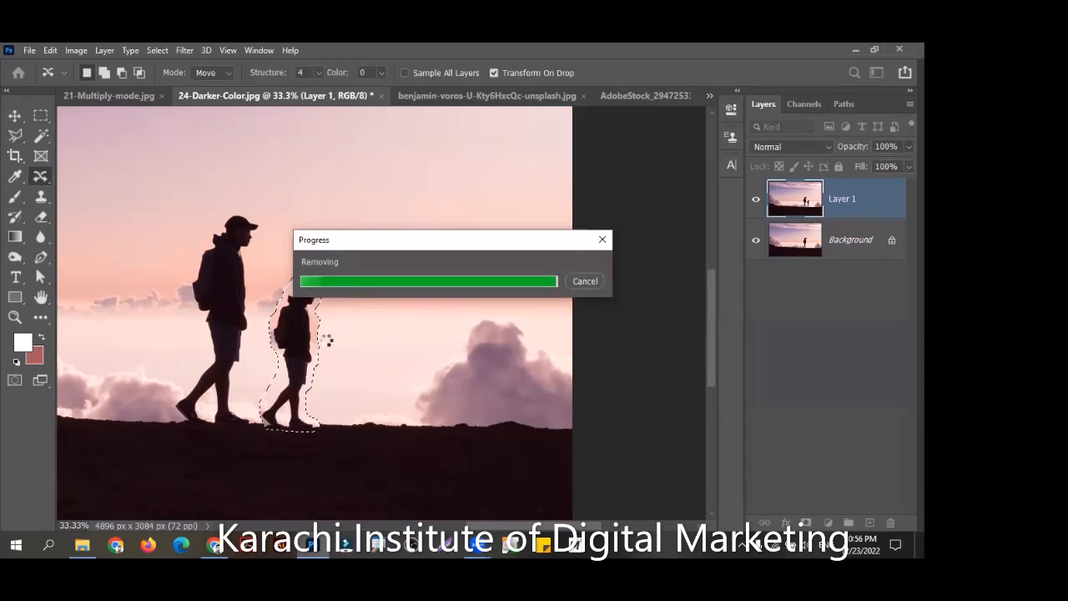
key("ctrl+d")
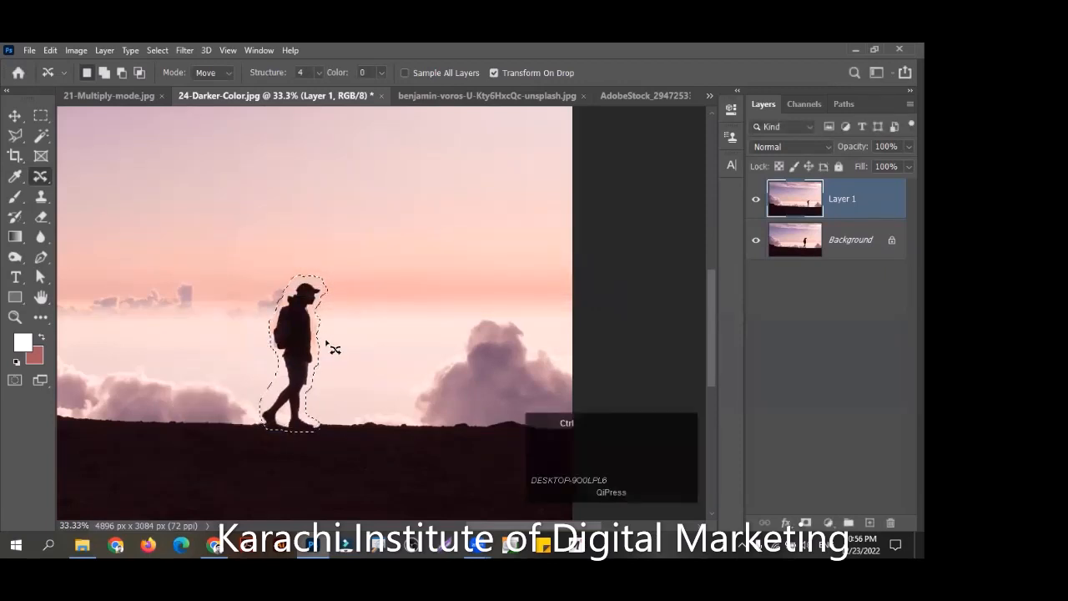
Undo the man's move and set the Content-Aware Move mode to Extend, with the outline around him selected again
key("ctrl+z")
key("ctrl+z")
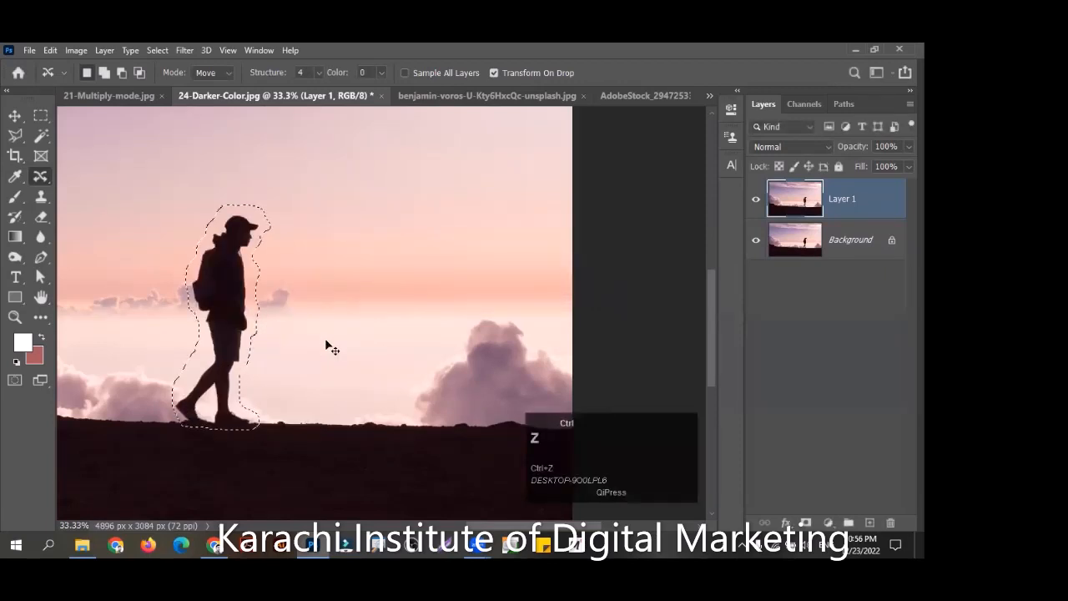
key("ctrl+d")
left_click(210, 74)
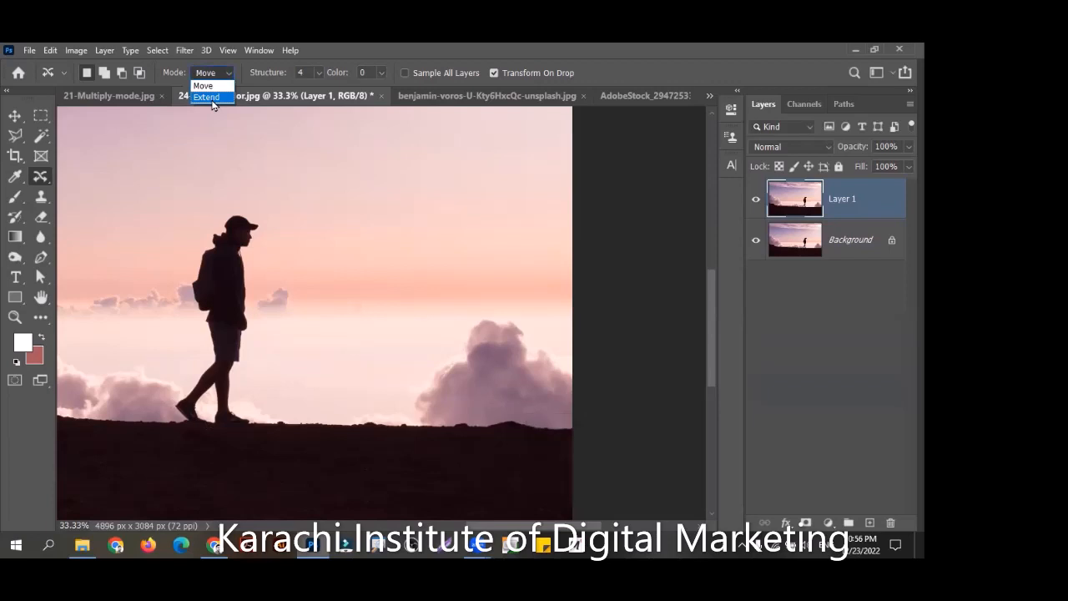
left_click(211, 99)
key("Return")
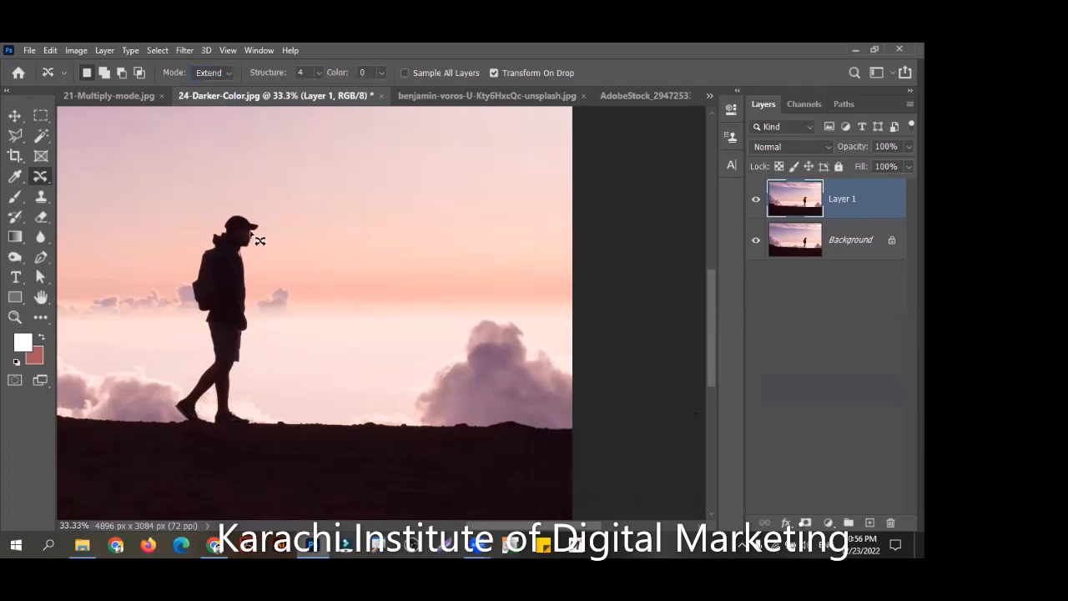
key("ctrl+z")
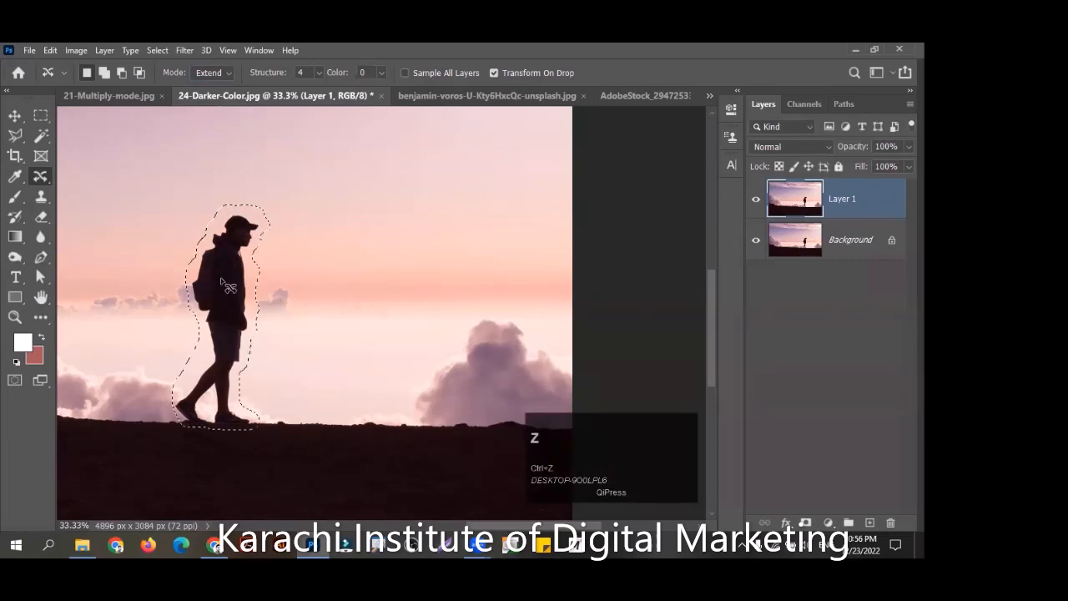
Copy the outlined man to the right along the ridge and scale the copy down with his feet on the ground
left_click_drag(245, 314, 344, 316)
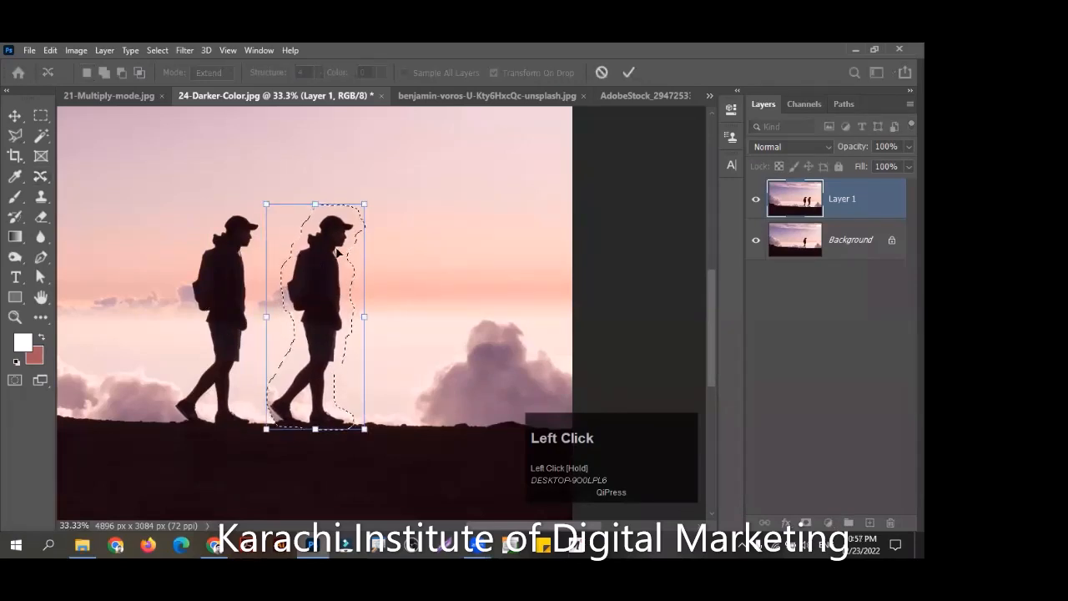
left_click_drag(316, 208, 345, 248)
key("ctrl+z")
key("ctrl+z")
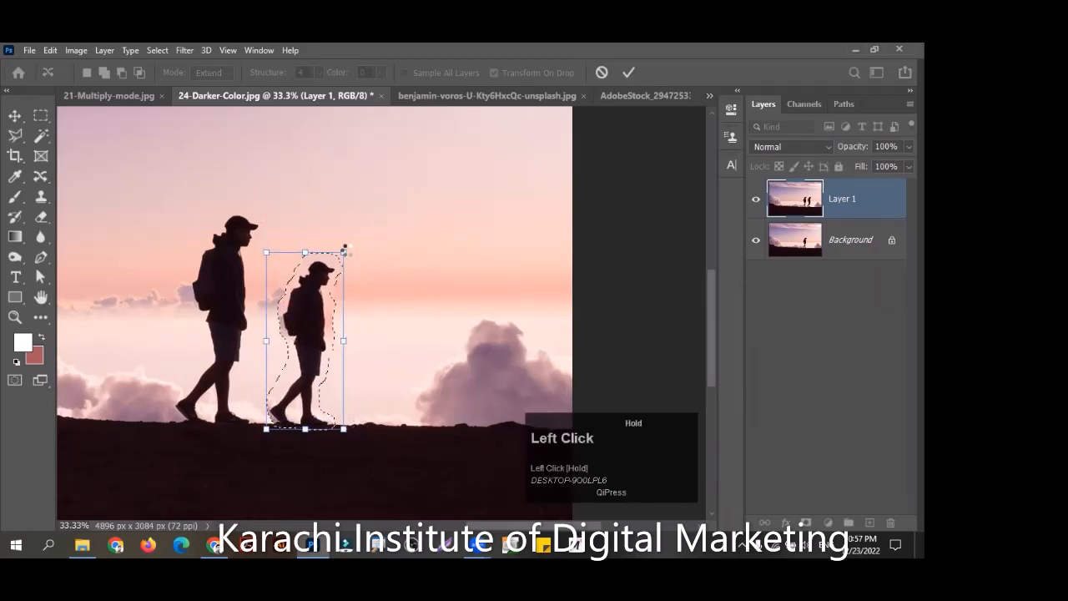
key("Return")
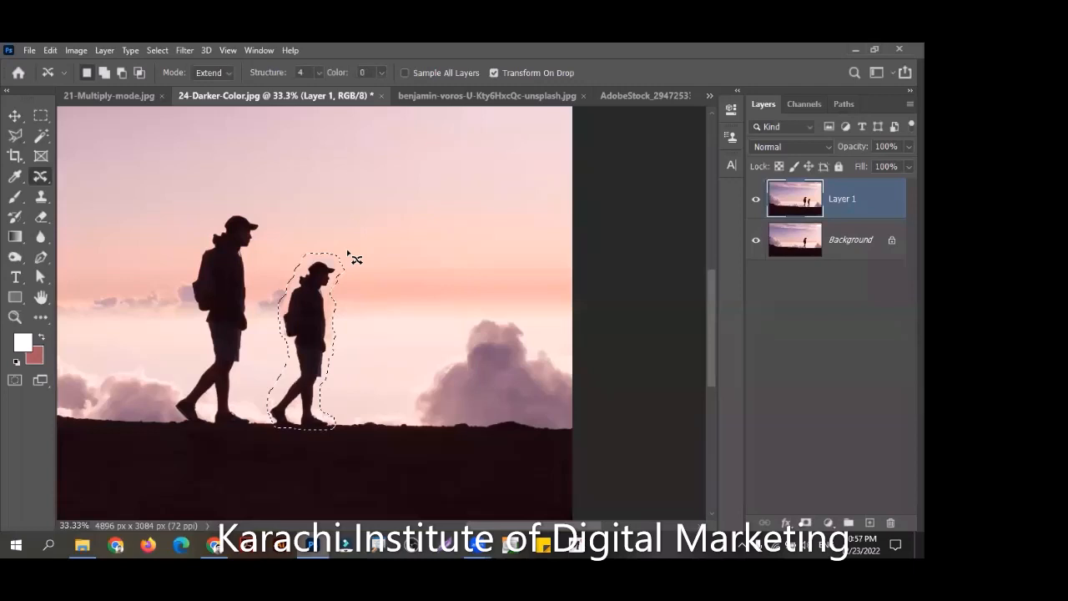
key("ctrl+z")
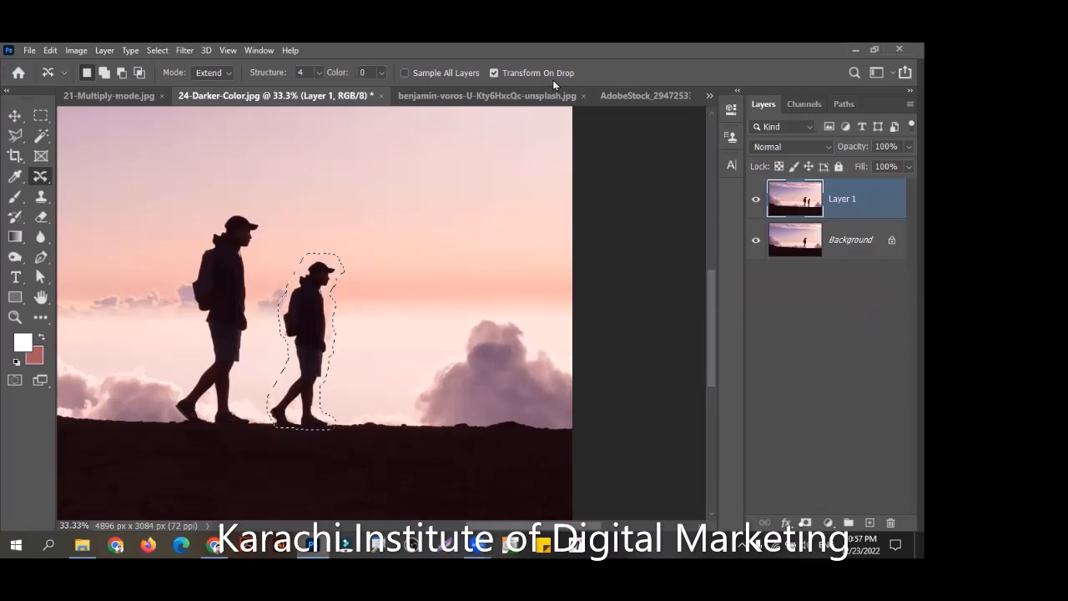
Turn off Transform On Drop, copy the smaller man further right along the ridge, and deselect
left_click(485, 84)
left_click_drag(321, 351, 396, 343)
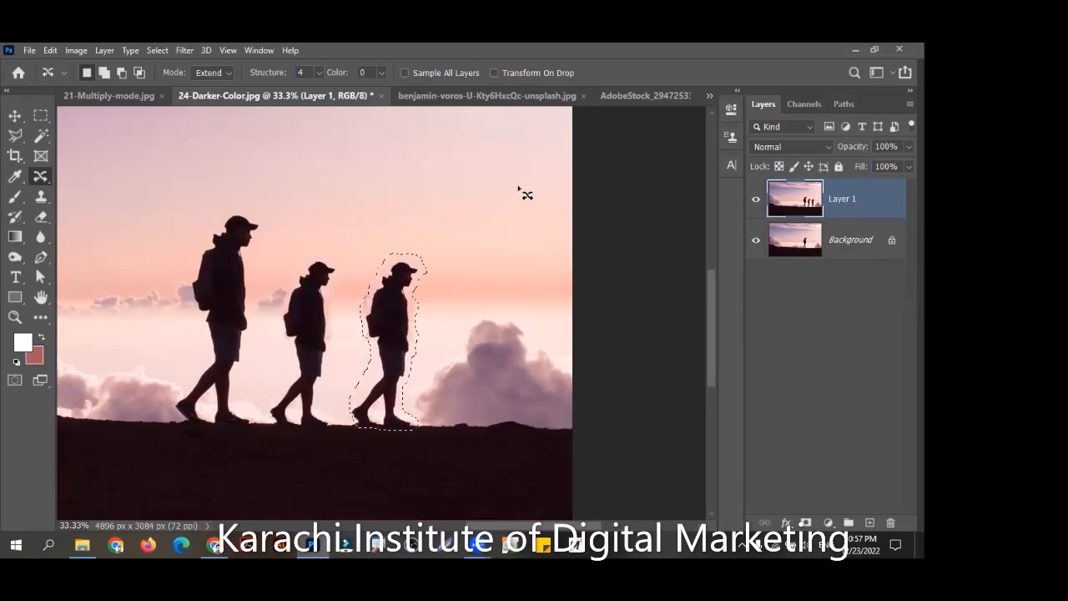
key("ctrl+d")
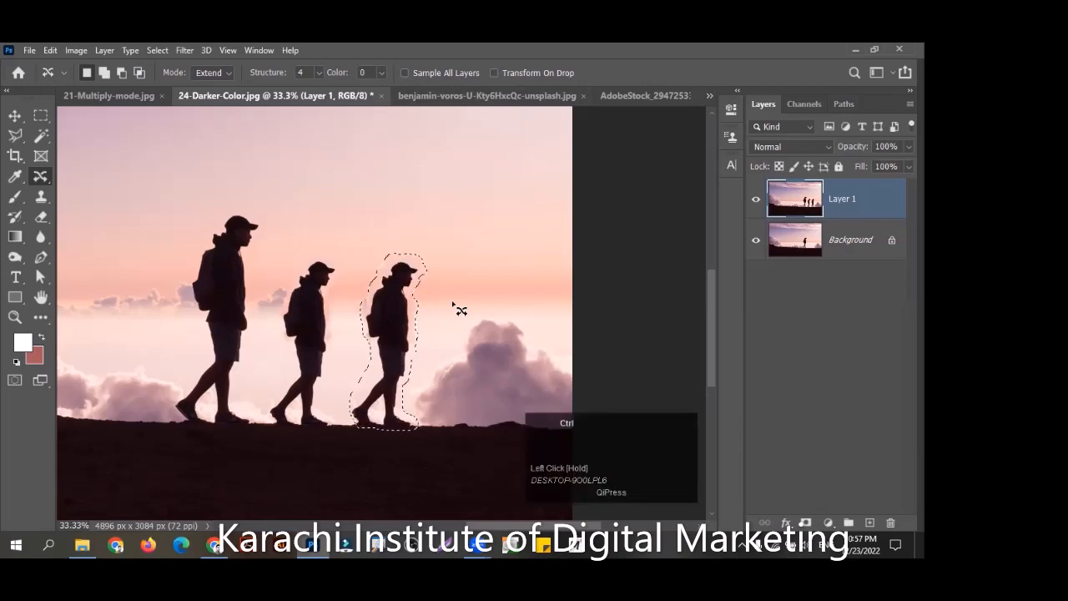
key("ctrl")
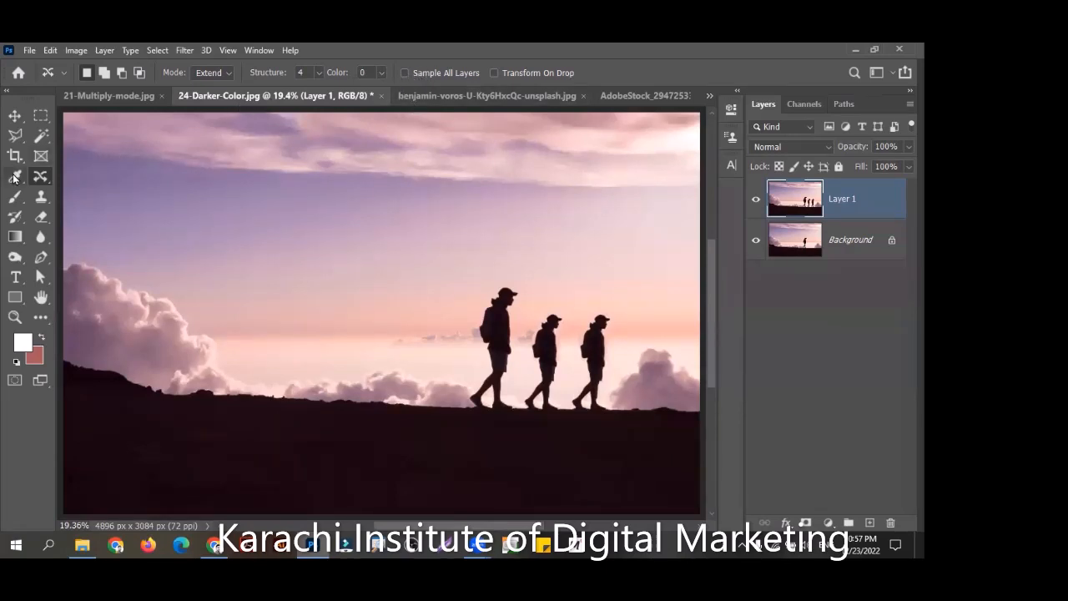
Choose the Red Eye tool and locate the red-eye-in-photo-1200x630 picture in the Stock Images folder
right_click(38, 177)
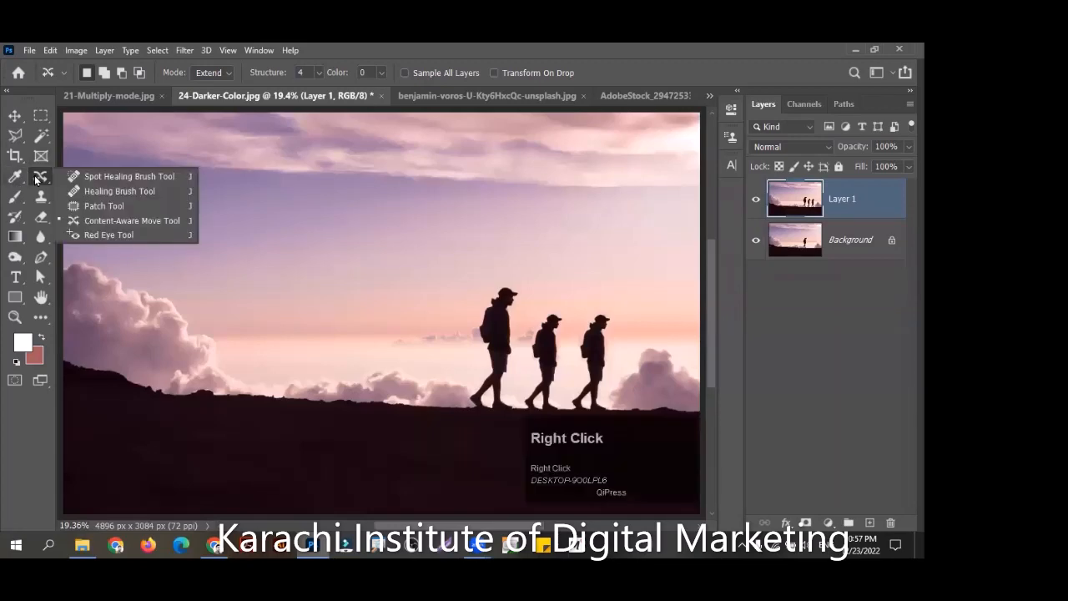
left_click(112, 236)
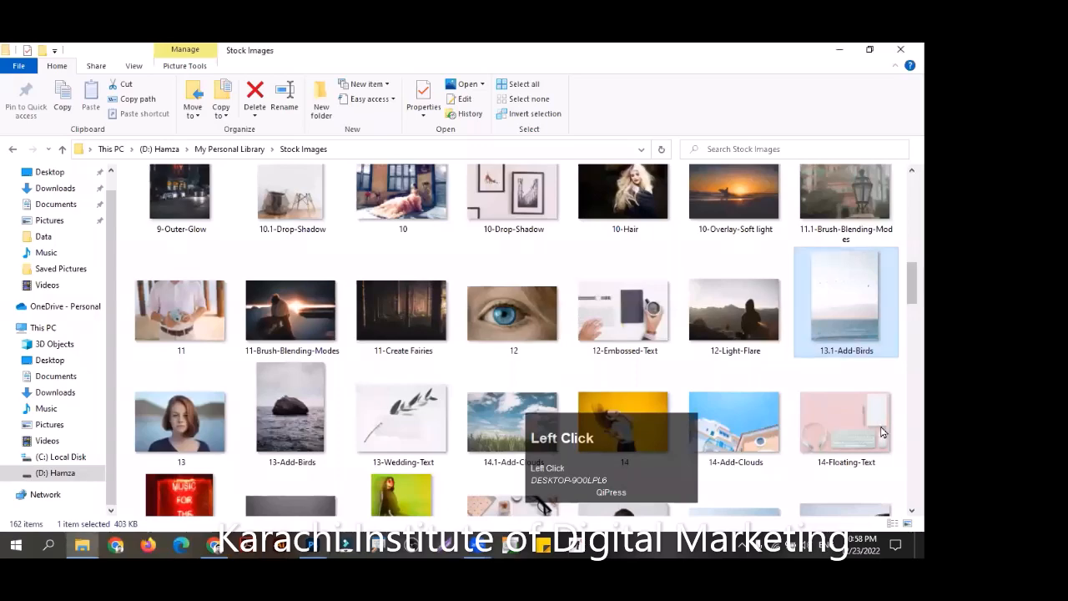
left_click_drag(912, 283, 912, 407)
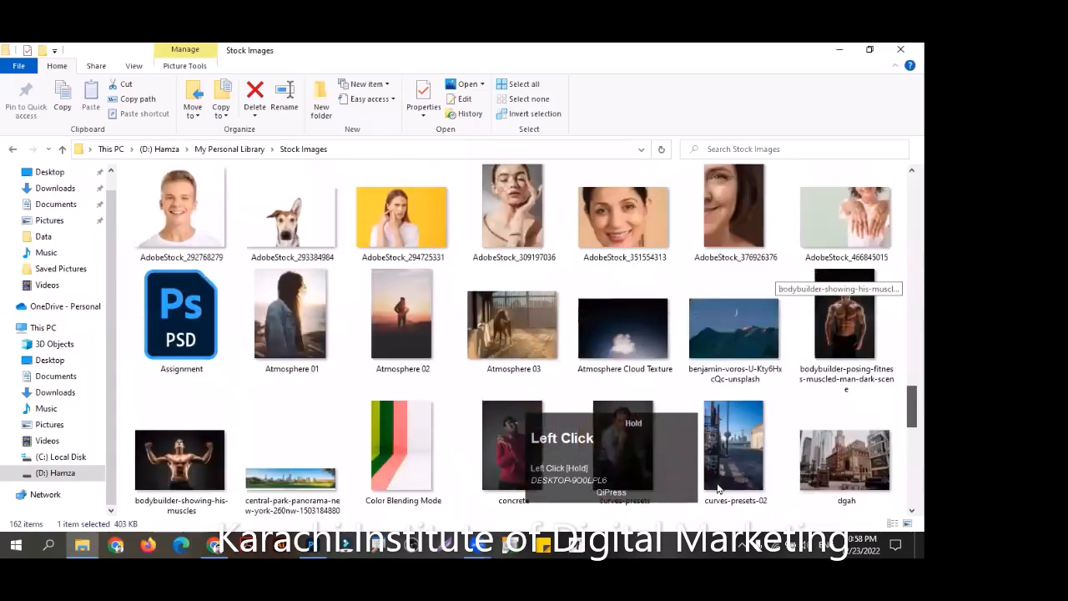
scroll(593, 496, "down", 8)
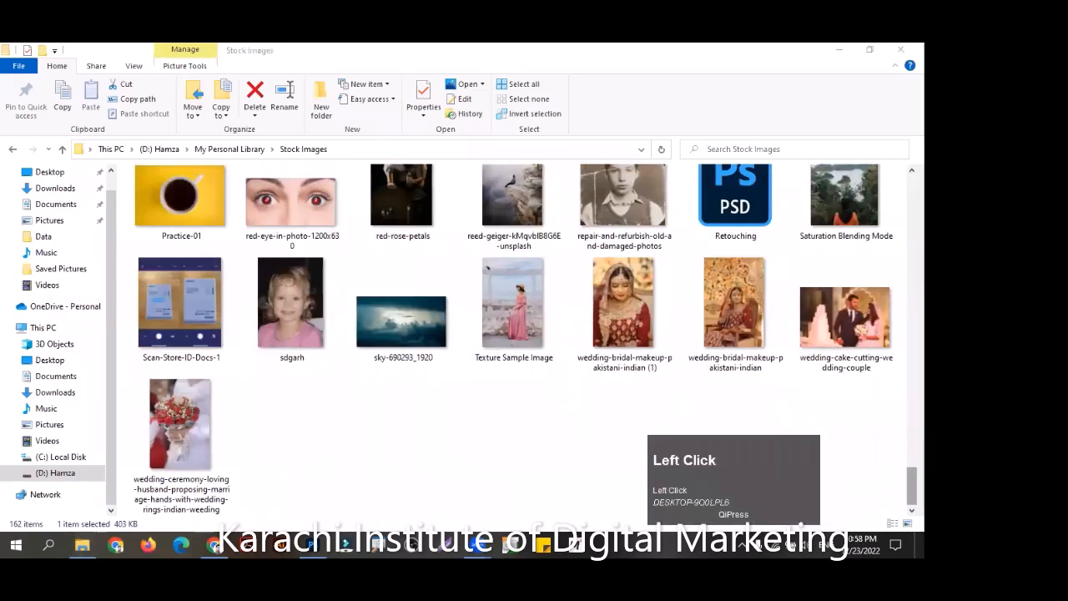
scroll(734, 367, "up", 2)
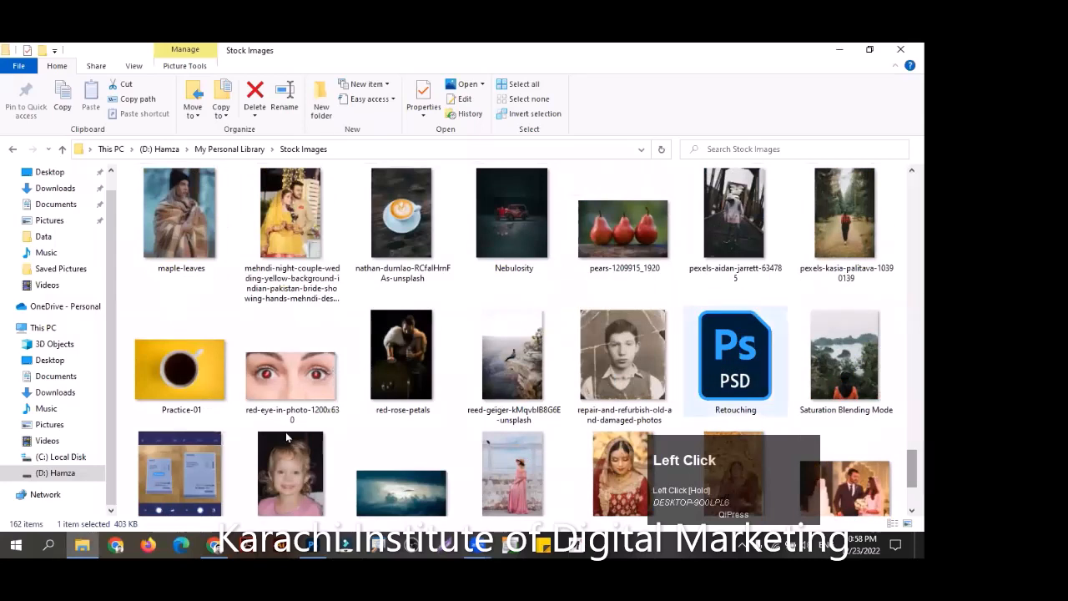
left_click(336, 379)
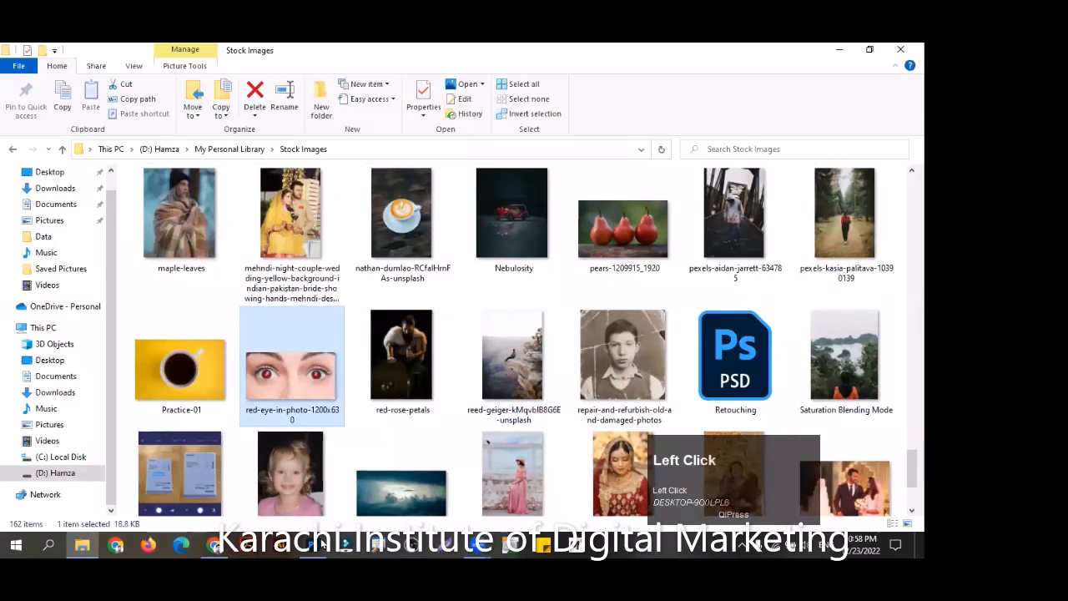
left_click_drag(319, 544, 685, 97)
key("ctrl+0")
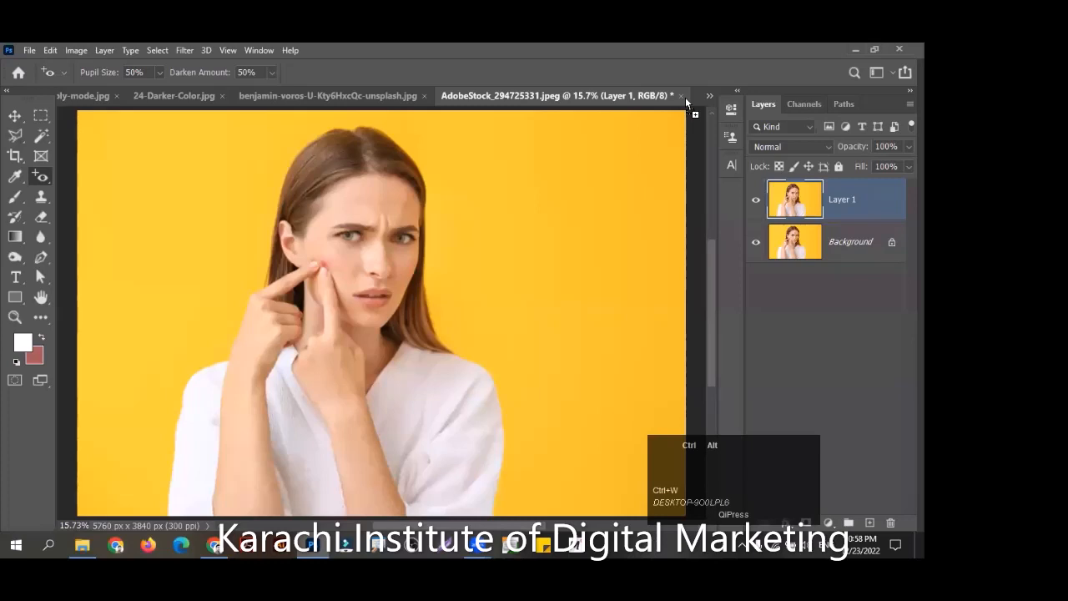
Close all open documents without saving any of their changes
key("ctrl+alt+w")
left_click(716, 206)
key("ctrl+alt+w")
key("w")
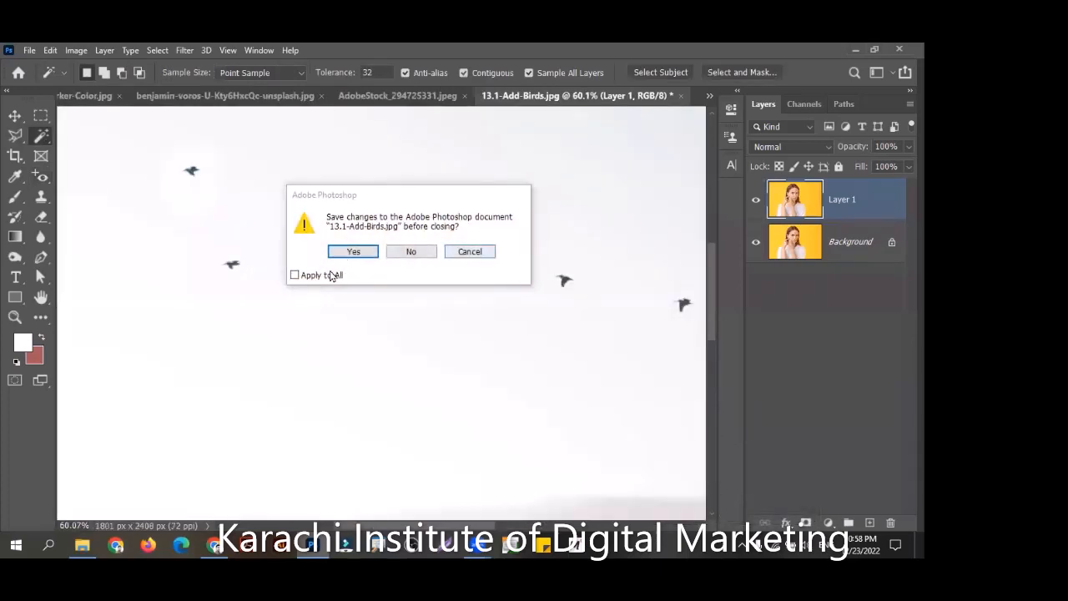
left_click(352, 276)
left_click(411, 251)
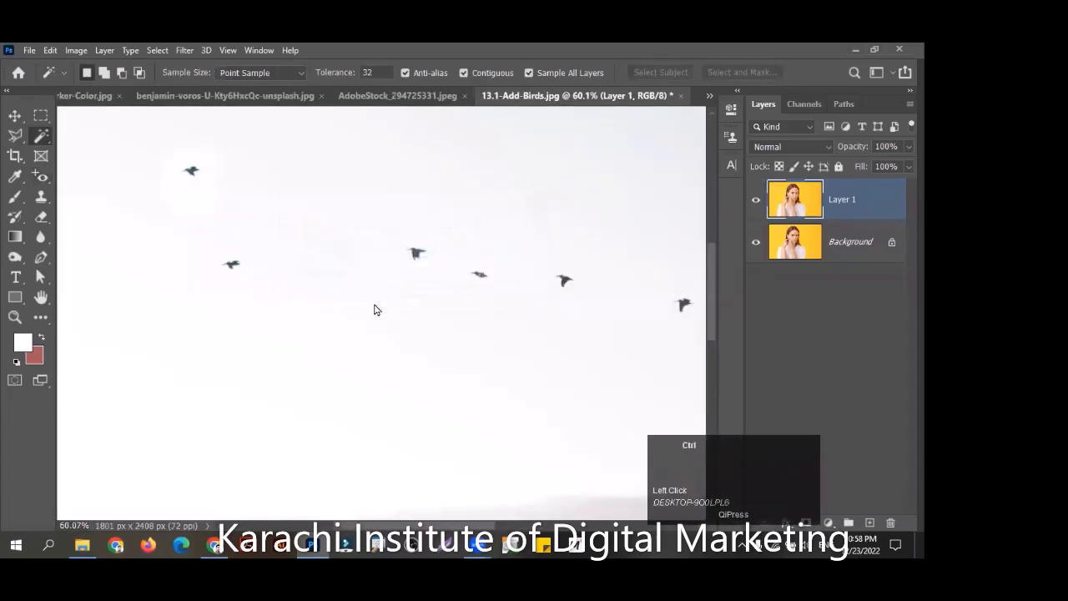
key("ctrl+w")
left_click(526, 332)
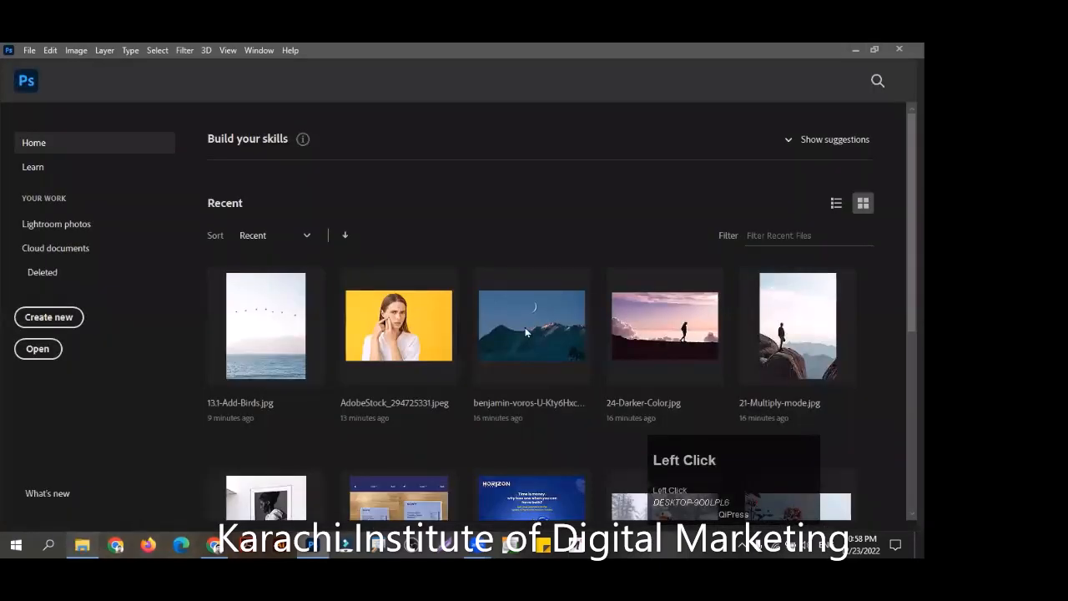
Open the red-eye-in-photo-1200x630 and sdgarh pictures together from the Stock Images folder in Photoshop
left_click(322, 544)
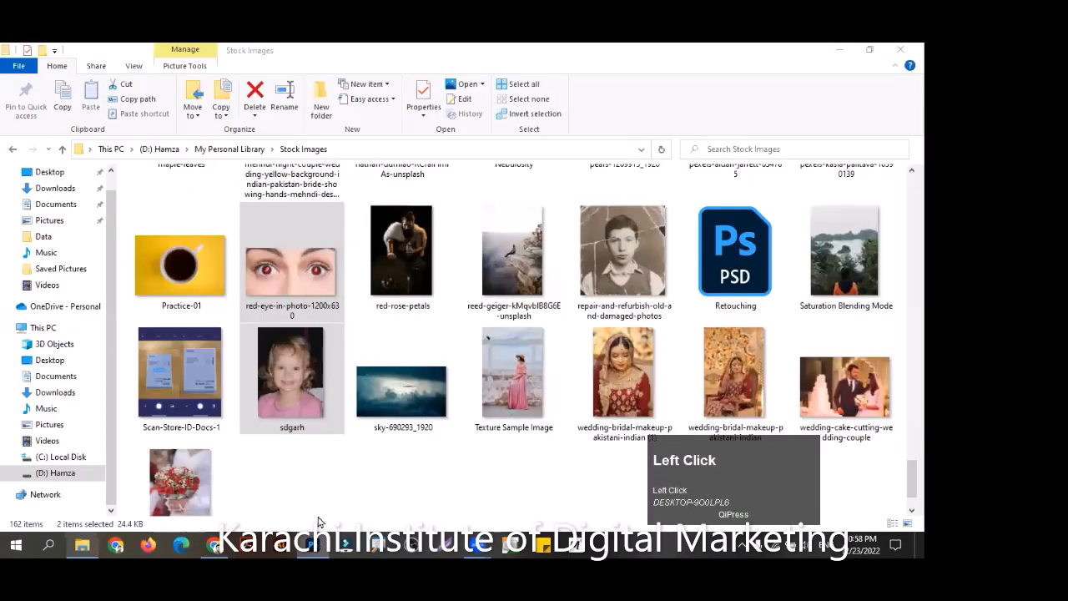
mouse_move(357, 369)
left_mouse_down()
mouse_move(314, 538)
mouse_move(358, 369)
left_mouse_up()
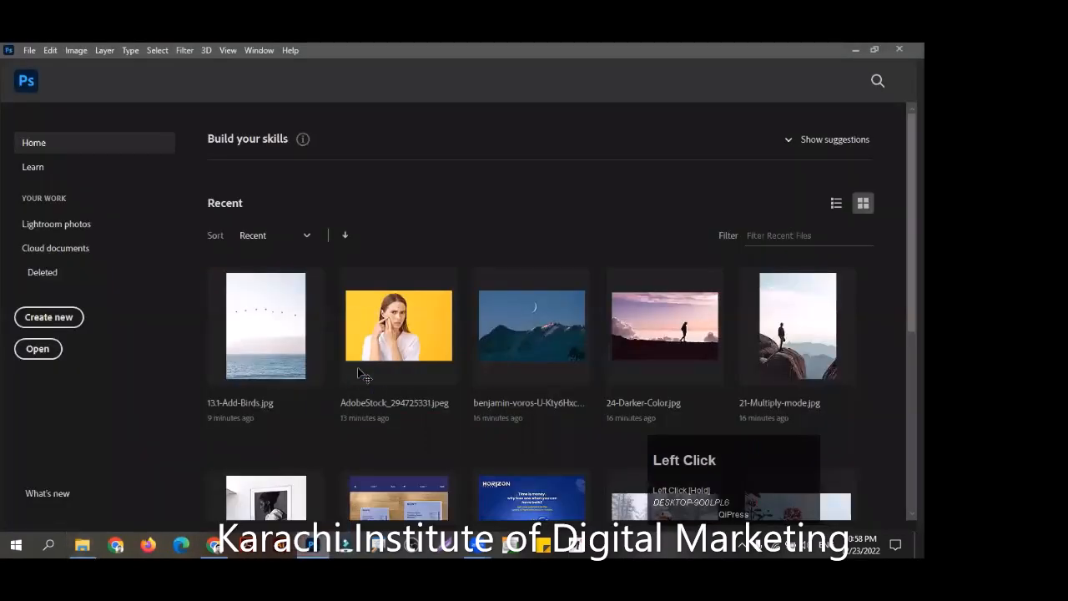
key("ctrl+0")
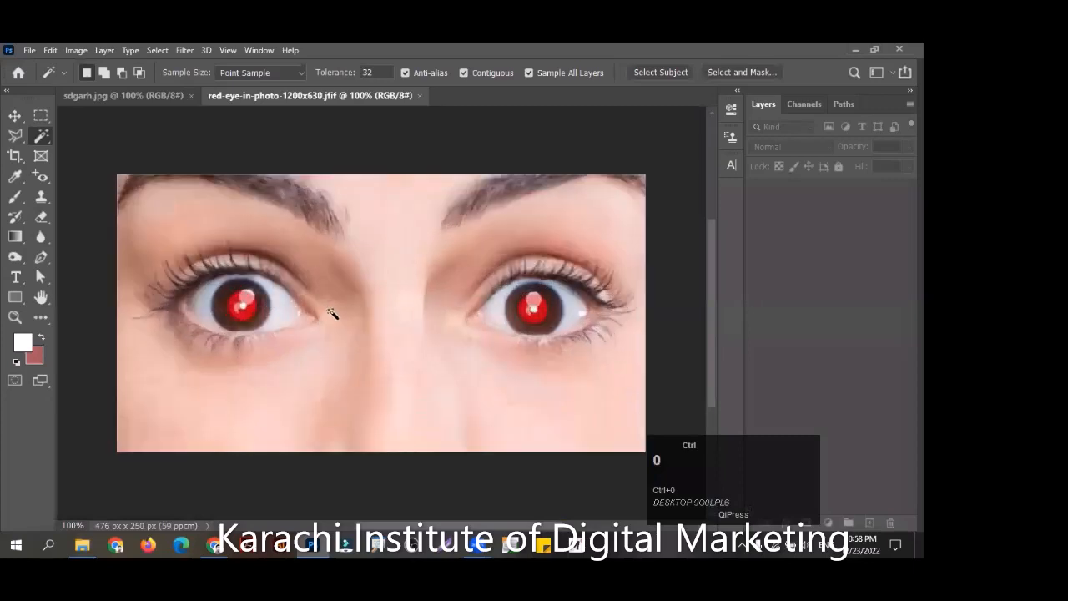
key("ctrl+Tab")
key("ctrl+0")
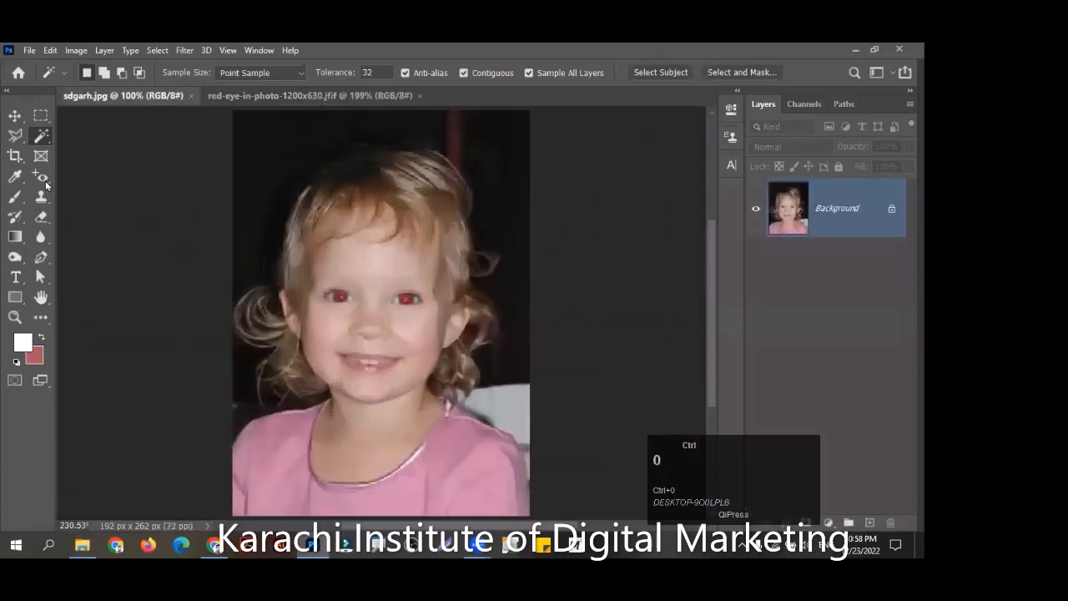
Remove the red from both of the little girl's pupils in sdgarh.jpg with the Red Eye tool
right_click(44, 182)
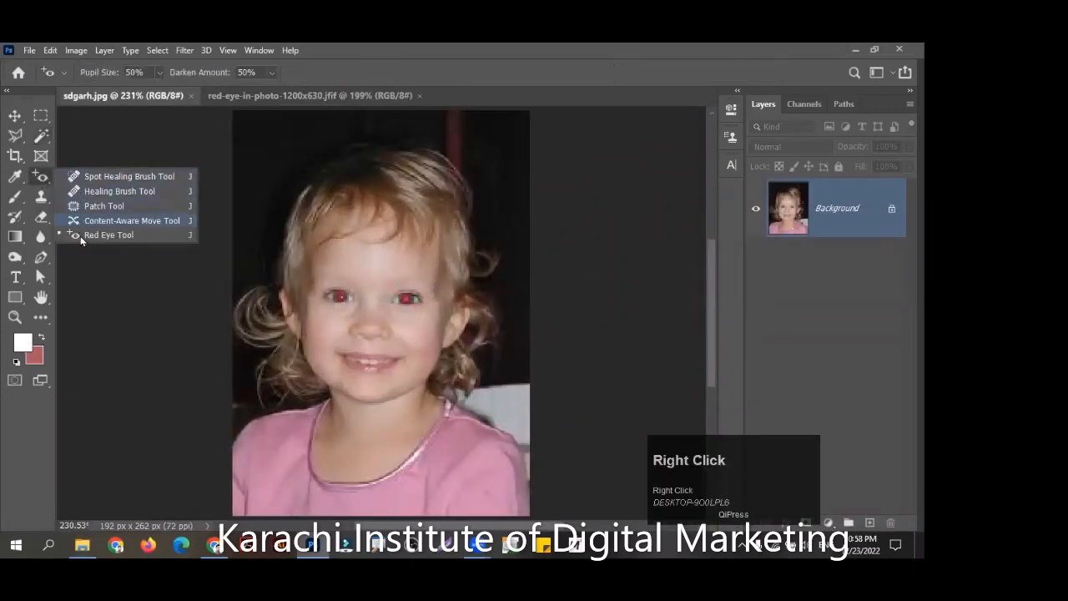
left_click(140, 237)
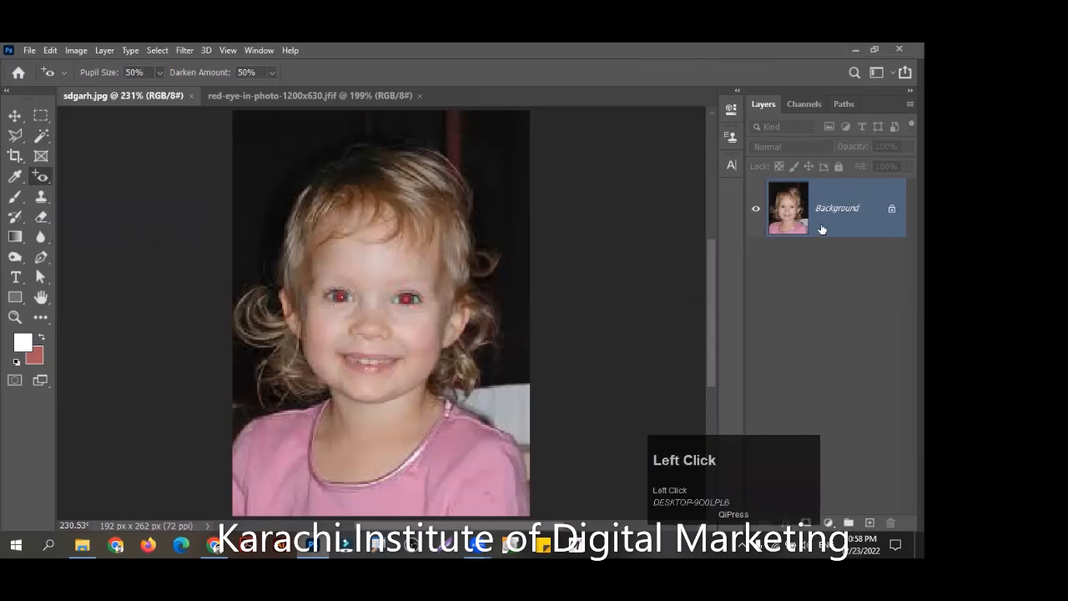
left_click(338, 296)
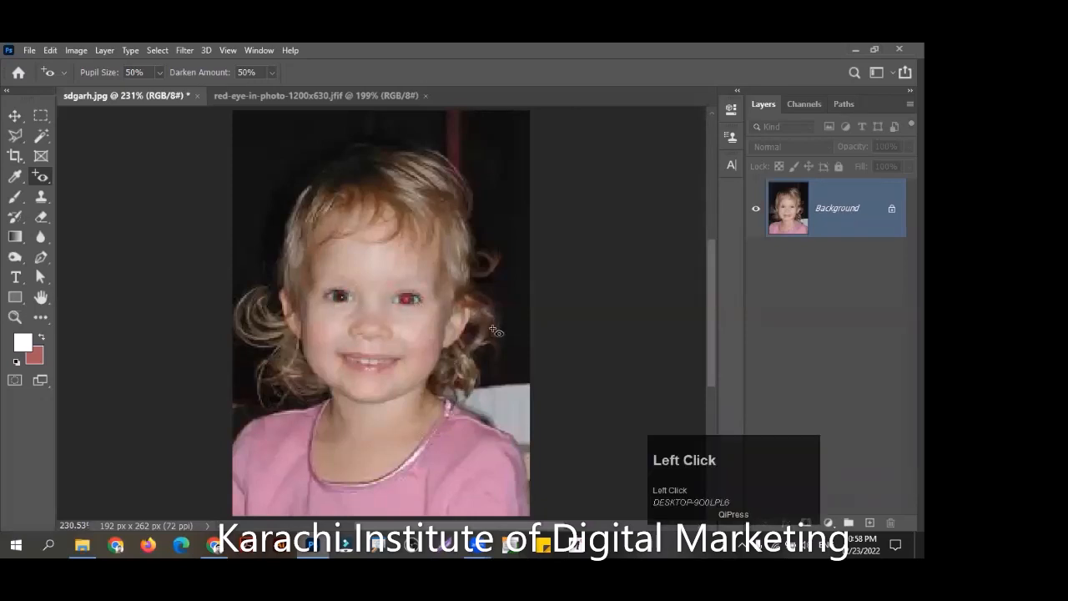
left_click(407, 298)
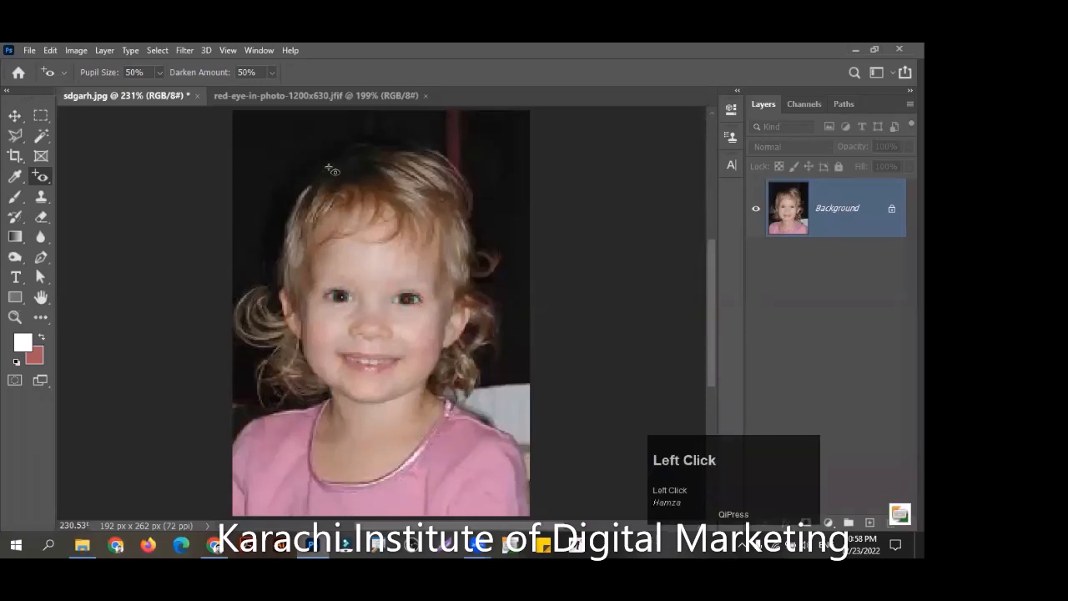
Switch to the red-eye-in-photo-1200x630.jfif document with the Red Eye tool chosen
left_click(356, 95)
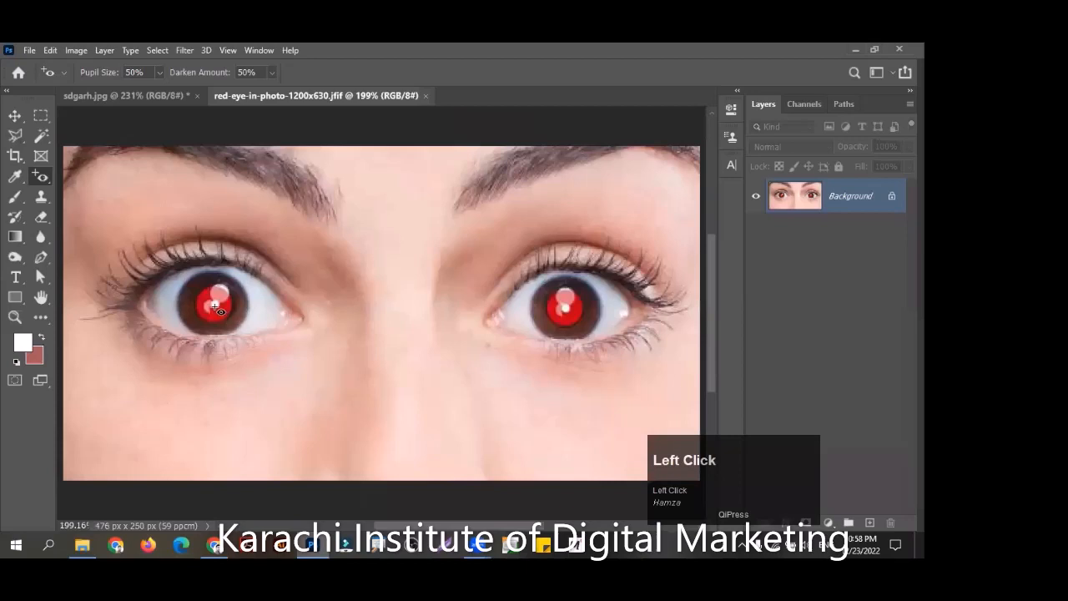
right_click(44, 179)
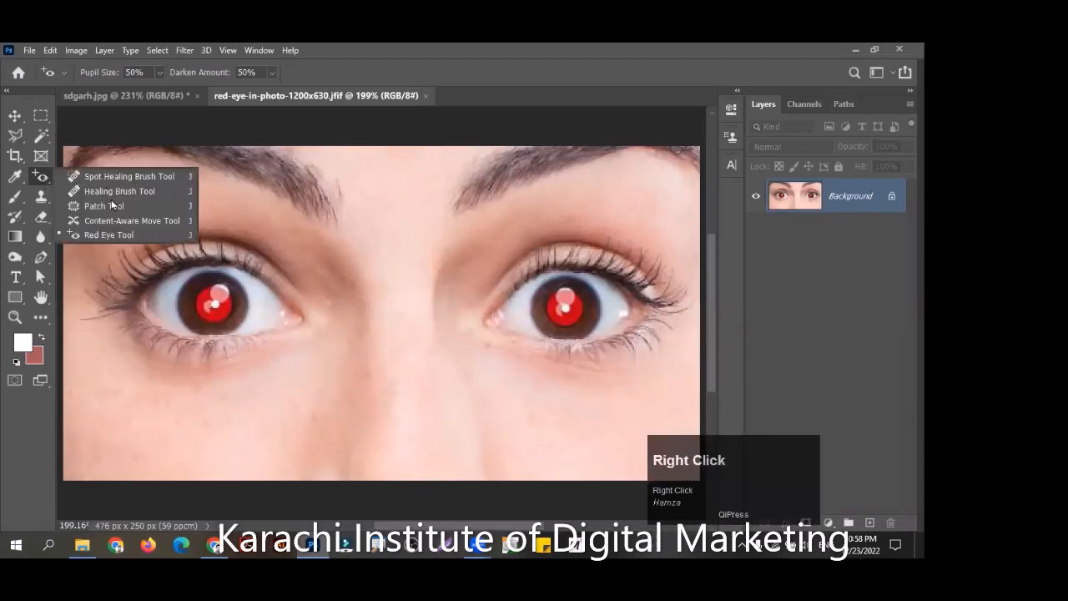
left_click(169, 234)
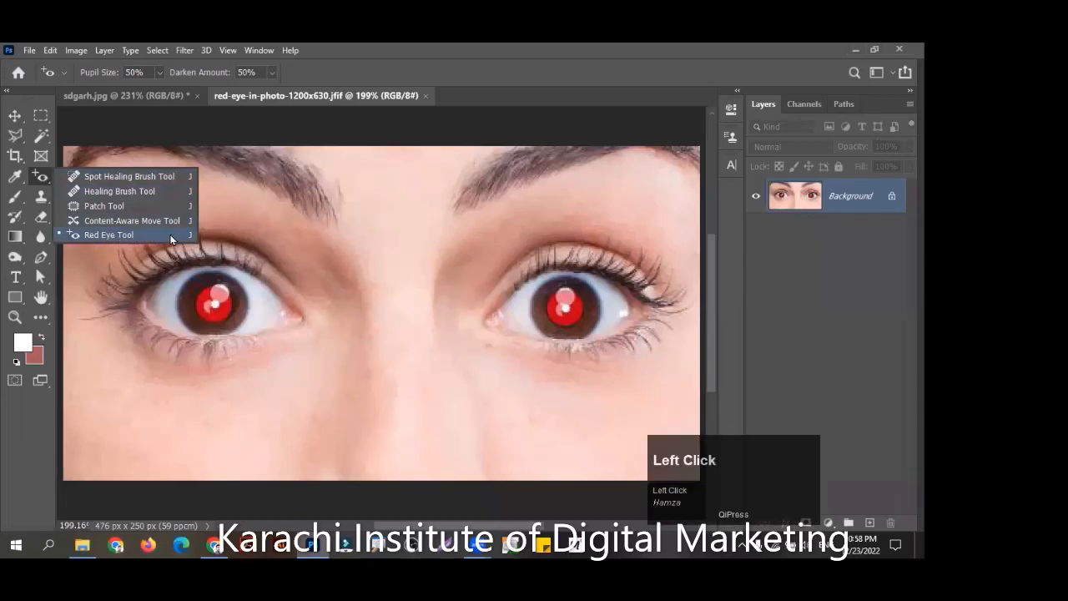
Try the Red Eye correction on both of the woman's pupils at 50% Darken Amount, and undo it
left_click(211, 309)
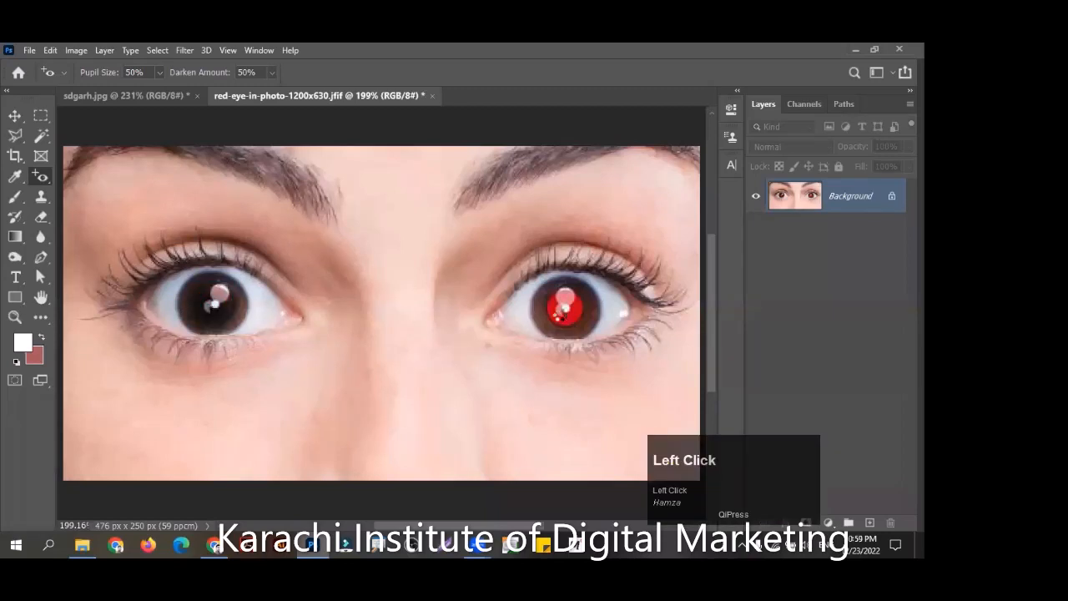
key("ctrl")
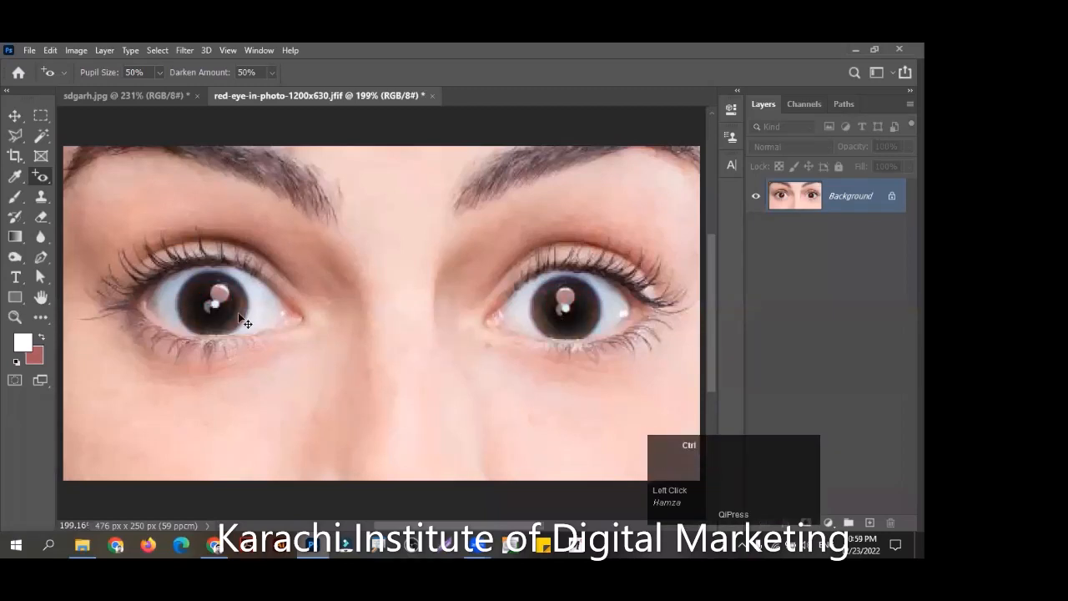
key("ctrl+z")
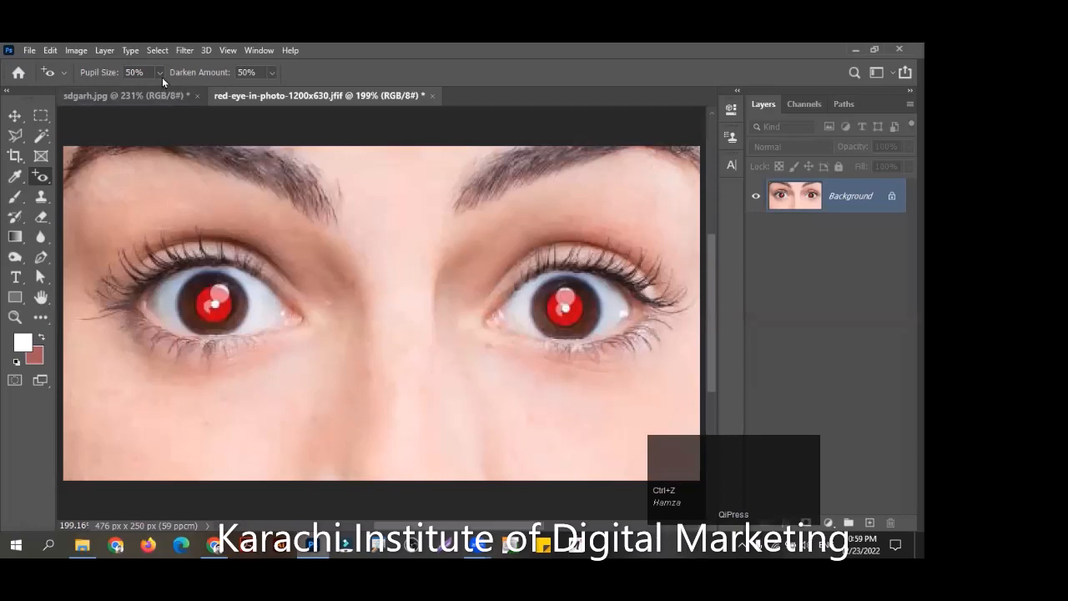
Set the Darken Amount to 100%, try the Red Eye correction on both pupils, and undo both corrections
left_click_drag(275, 76, 321, 77)
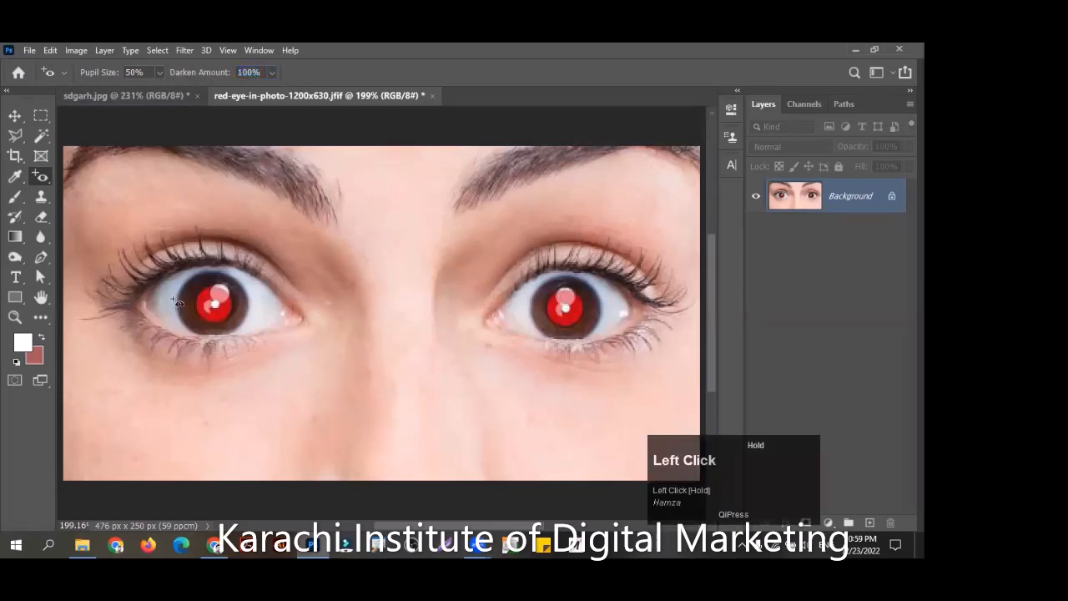
left_click(214, 308)
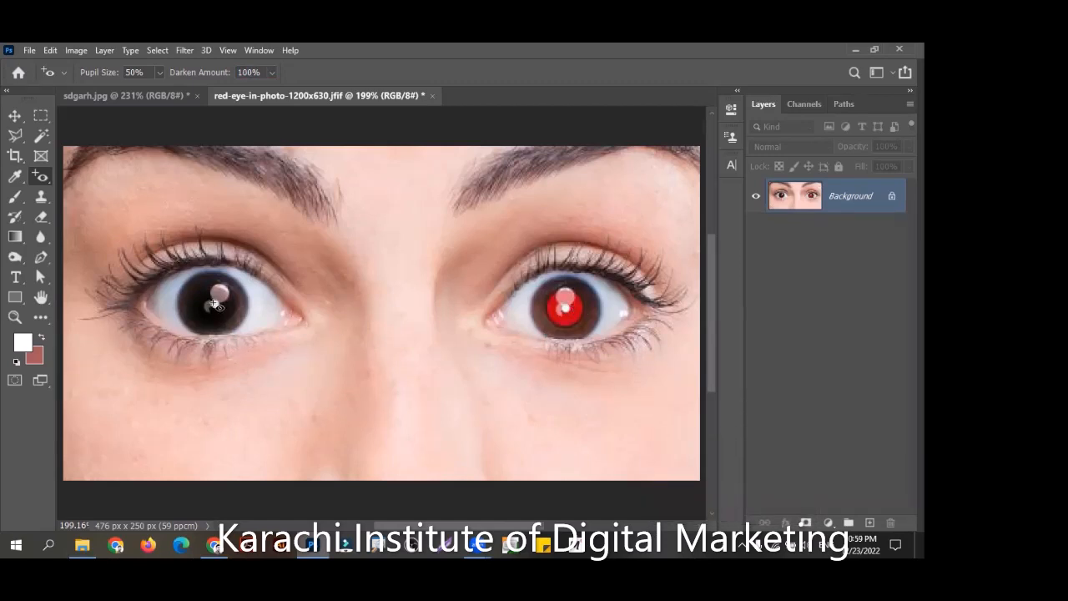
left_click(563, 322)
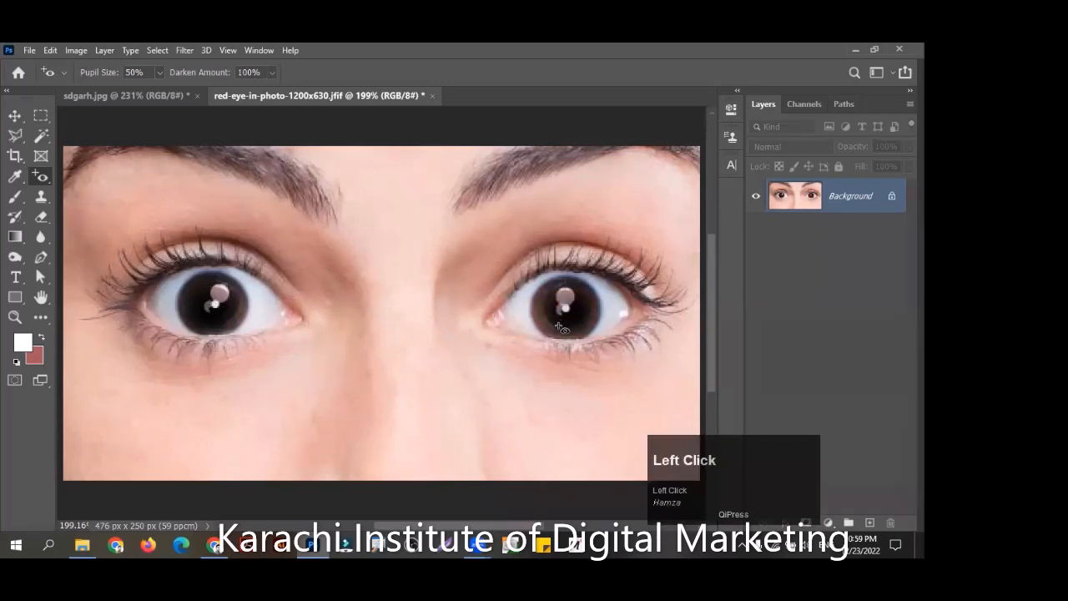
key("ctrl+z")
key("ctrl+z")
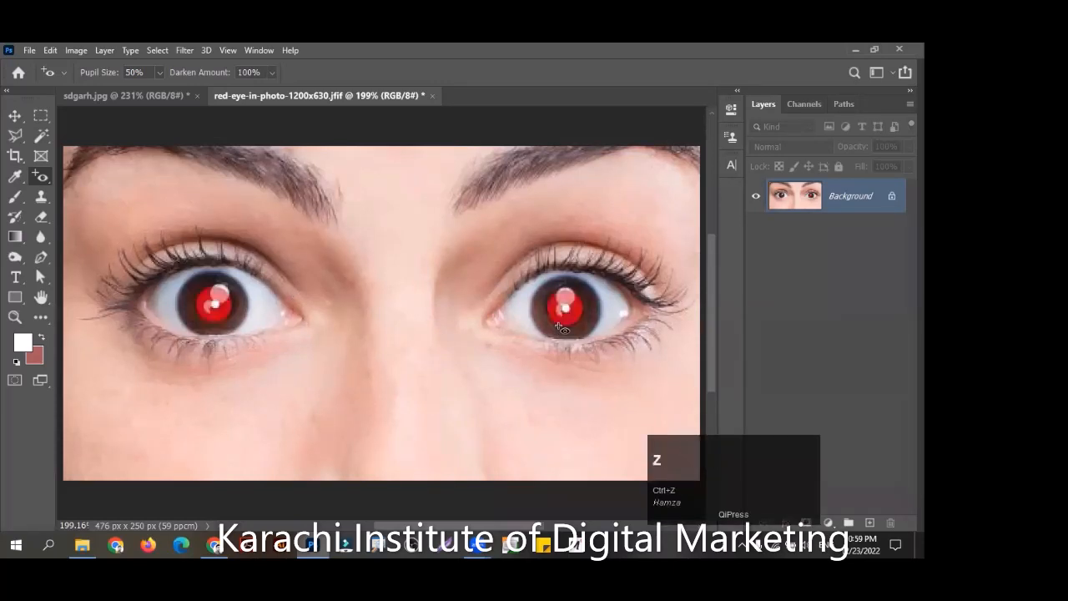
Set the Darken Amount to 37%, correct the left pupil, inspect it up close, and undo the correction
left_click_drag(211, 75, 222, 264)
left_click(215, 306)
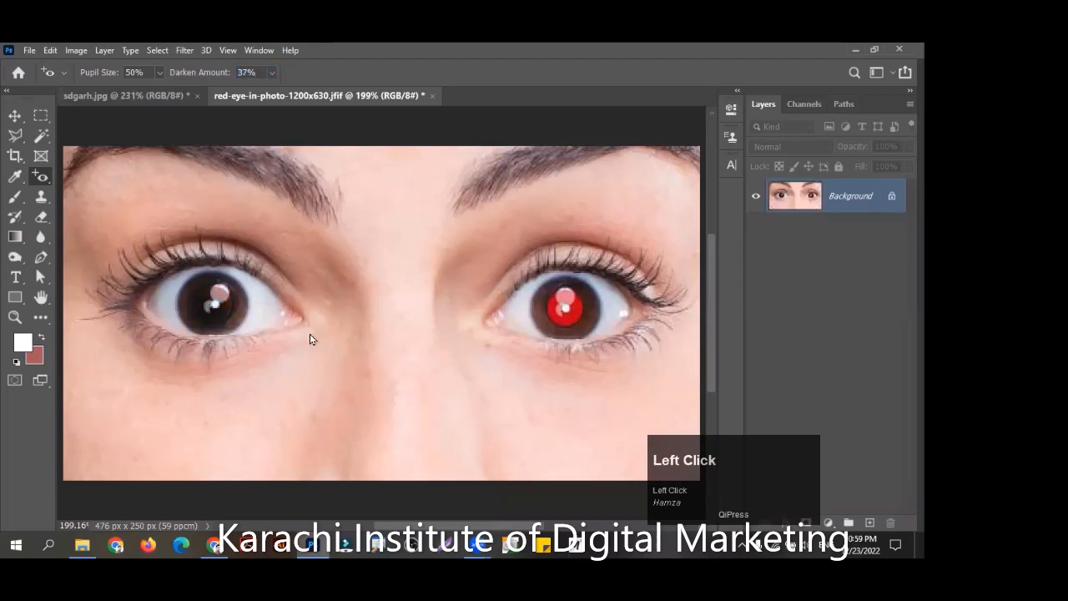
key("z")
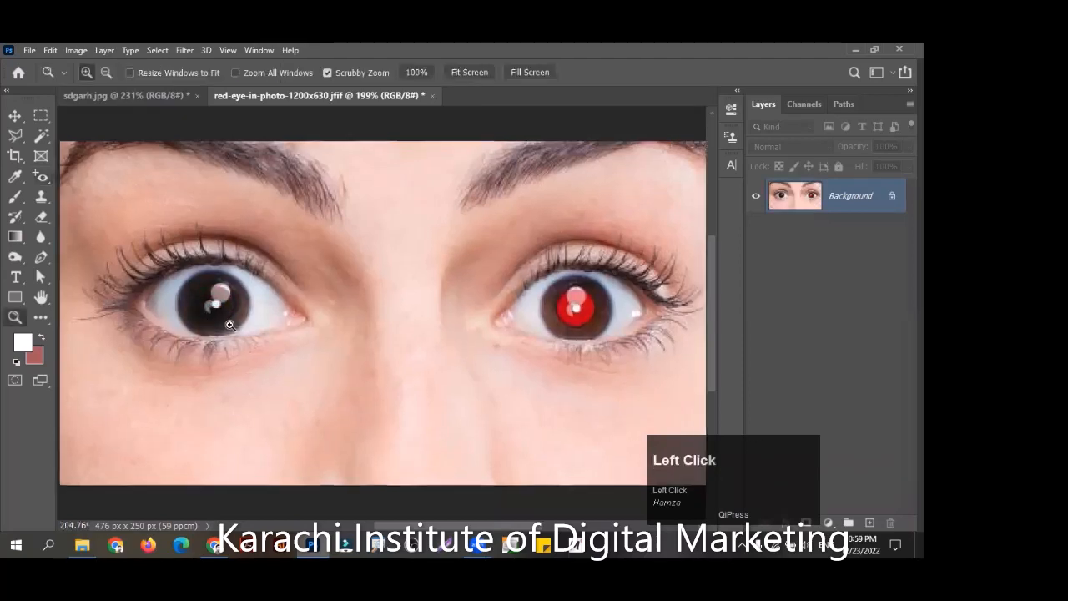
left_click_drag(234, 327, 256, 331)
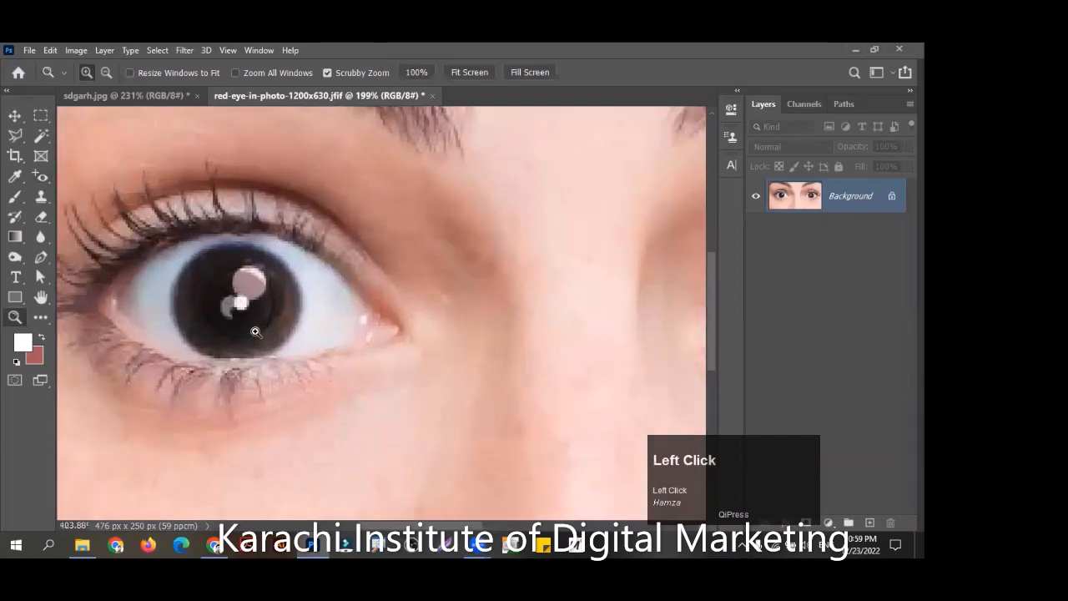
key("ctrl+z")
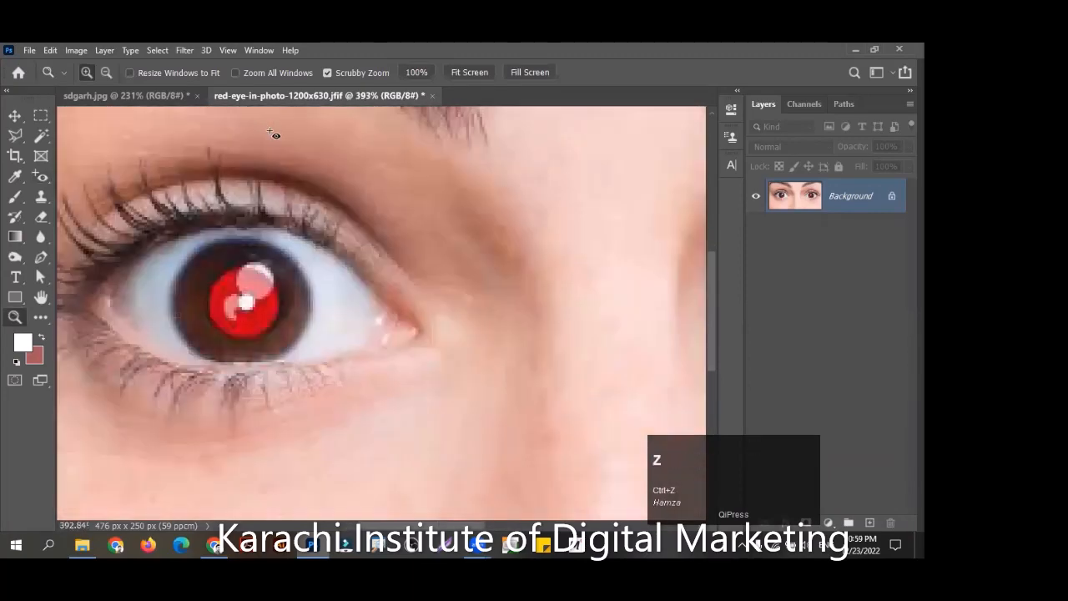
Set the Red Eye tool's Darken Amount to 100% and apply the correction to both of the woman's pupils
key("j")
left_click_drag(193, 69, 429, 93)
left_click(262, 290)
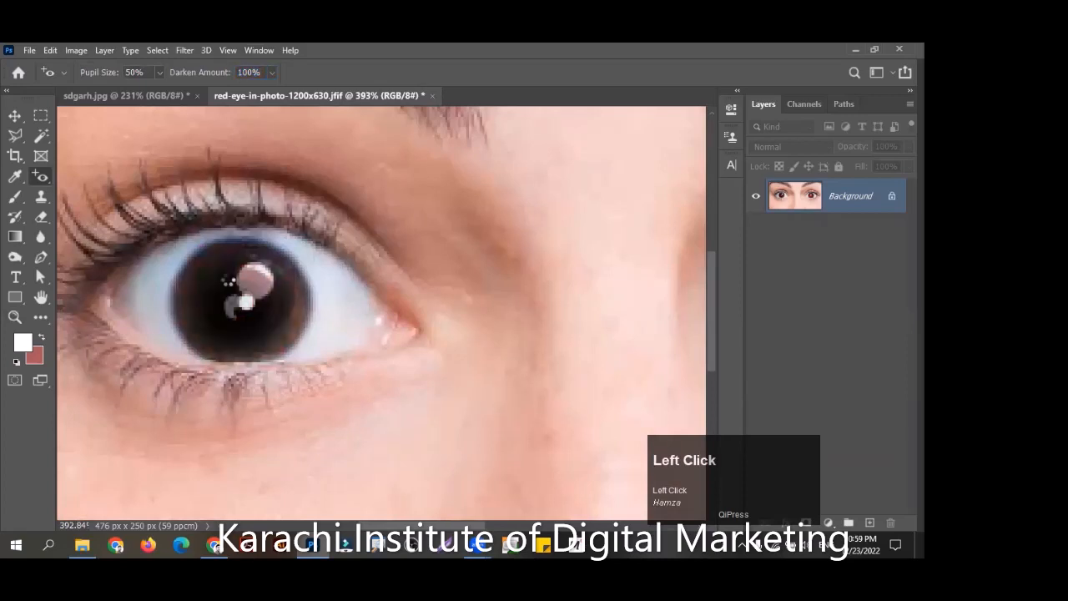
key("ctrl+0")
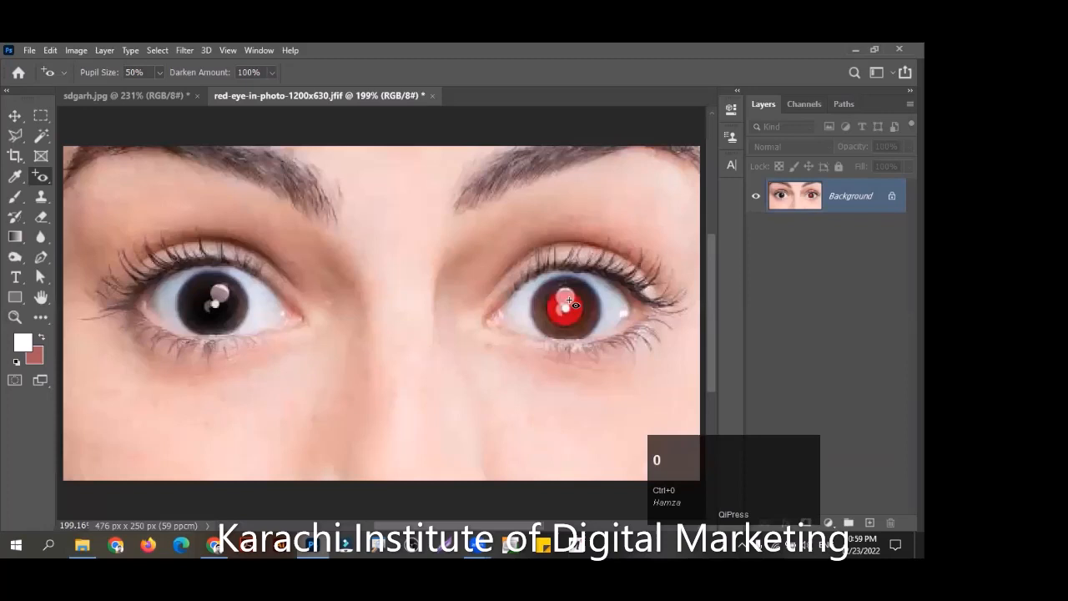
left_click(568, 299)
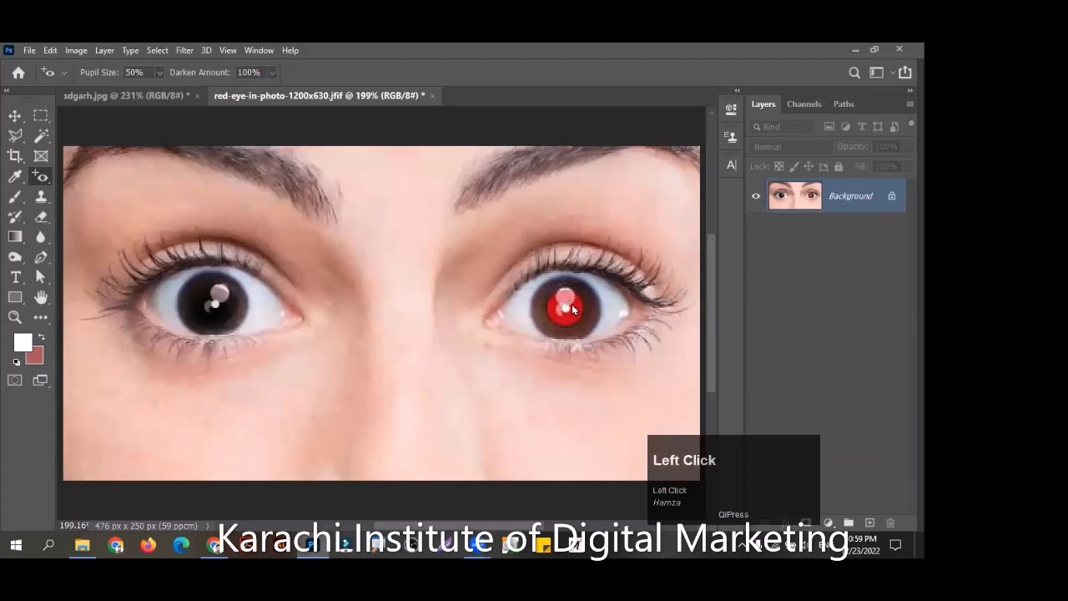
left_click(476, 137)
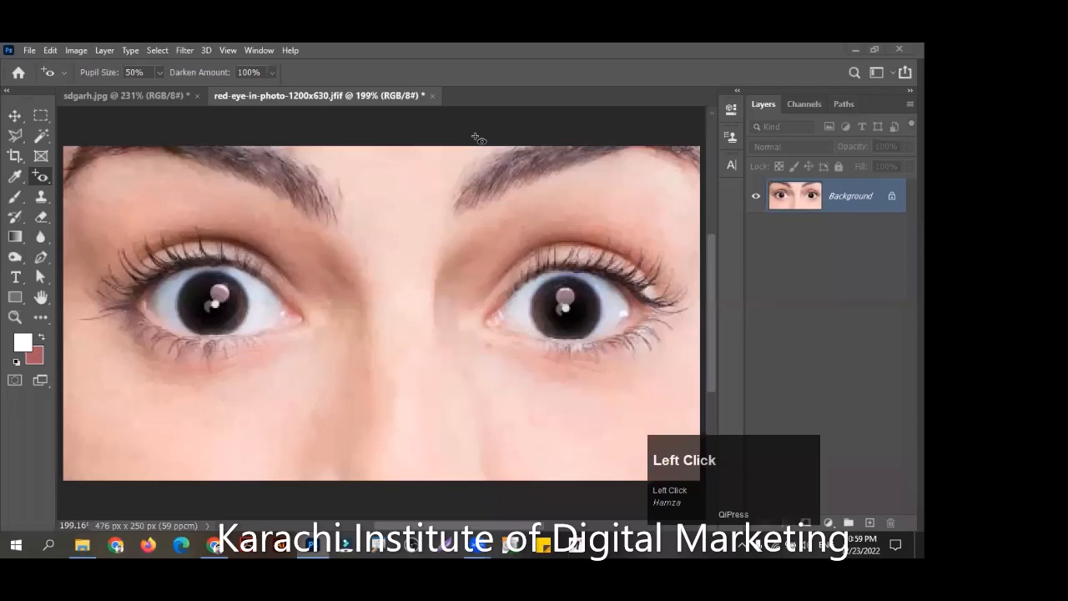
left_click(450, 67)
left_click(449, 67)
left_click(403, 70)
left_click(330, 251)
key("ctrl+n")
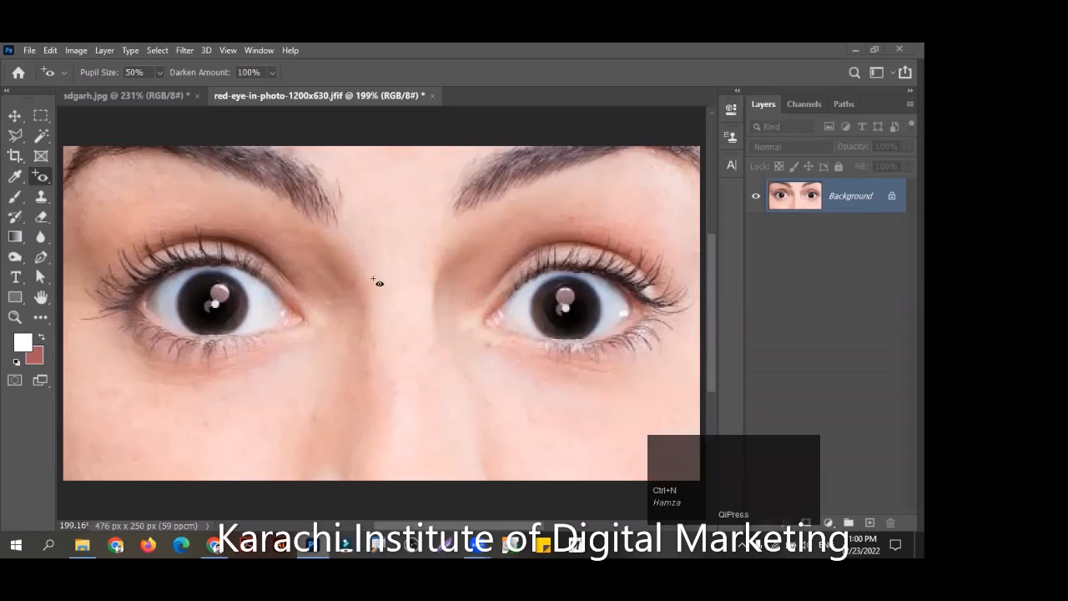
In sdgarh.jpg, duplicate the Background layer and scale the copy down to about 45%, anchored at its upper-left corner
left_click(174, 96)
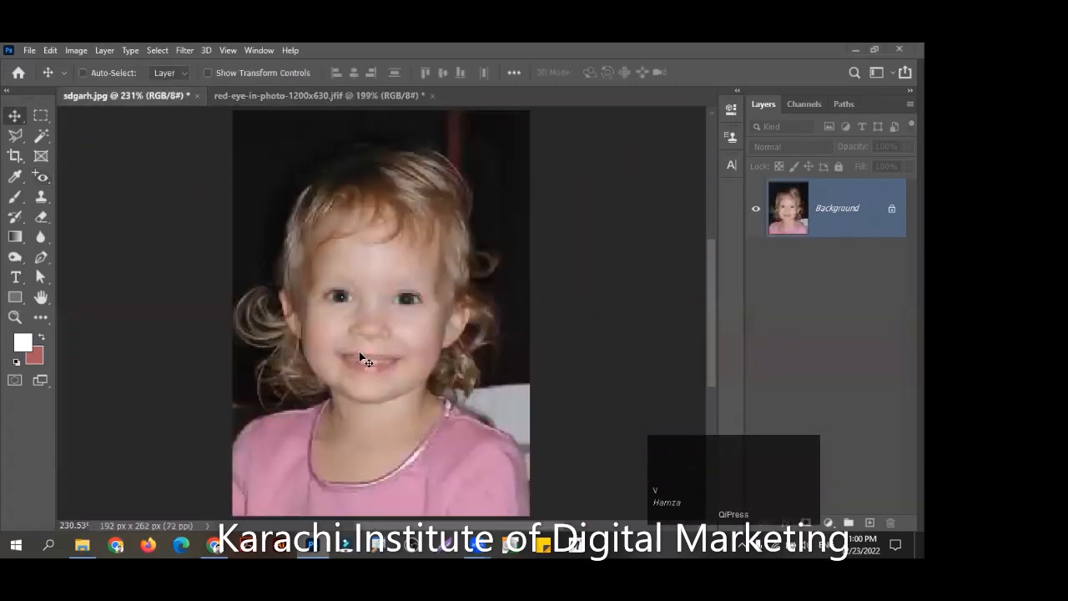
key("ctrl+j")
key("ctrl+t")
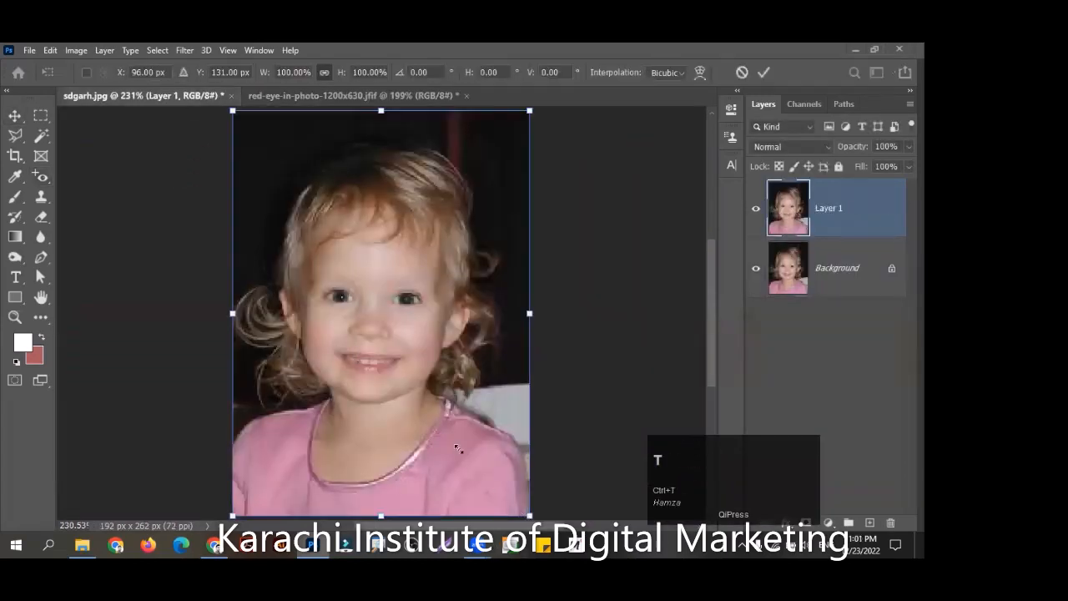
left_click(371, 294)
left_click_drag(529, 515, 367, 294)
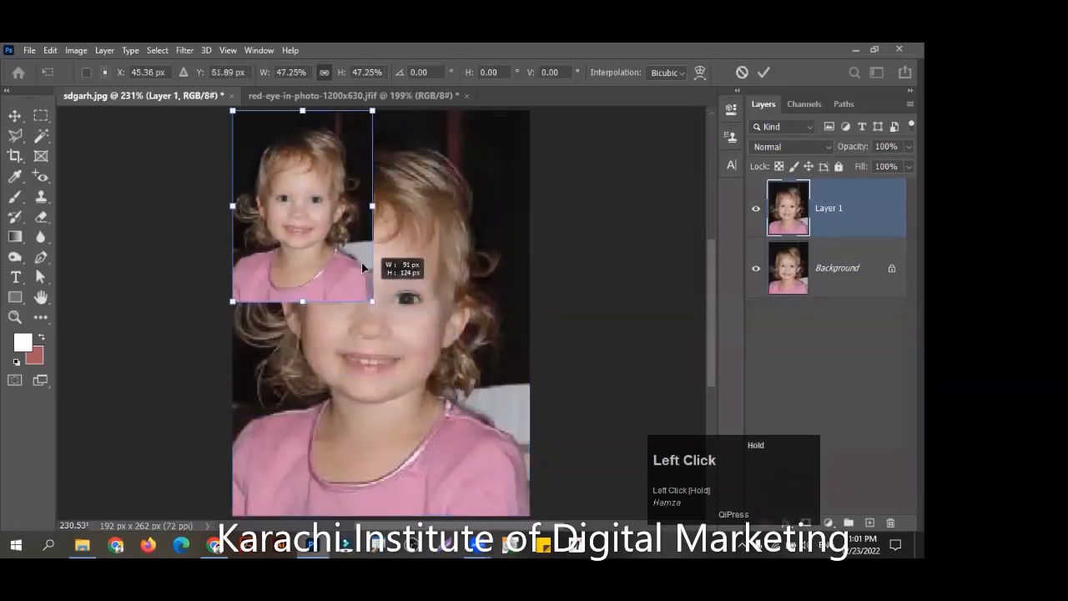
key("Return")
key("ctrl+t")
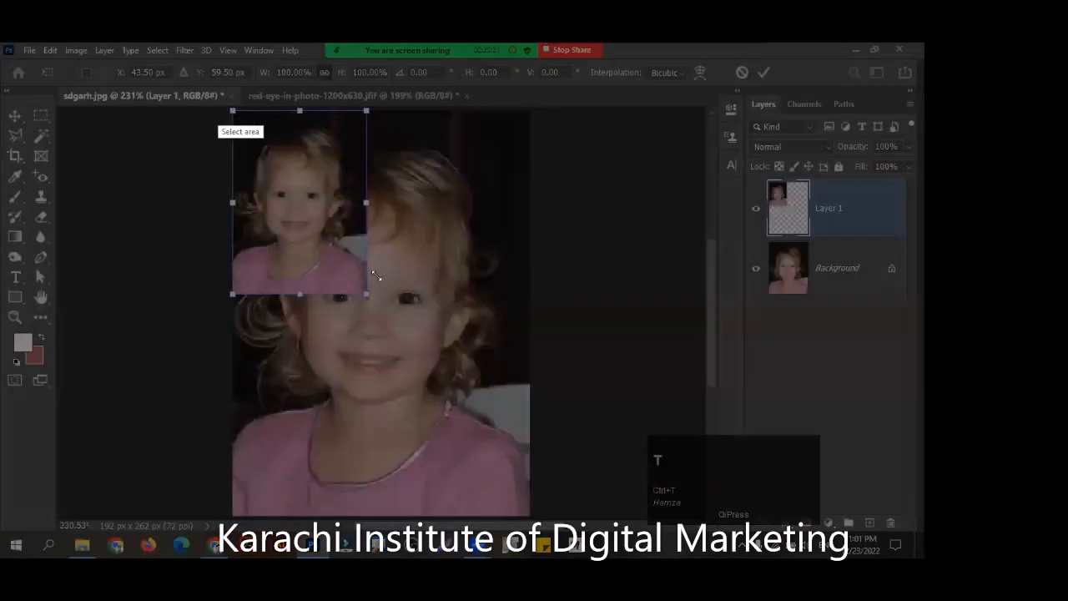
left_click_drag(223, 103, 492, 454)
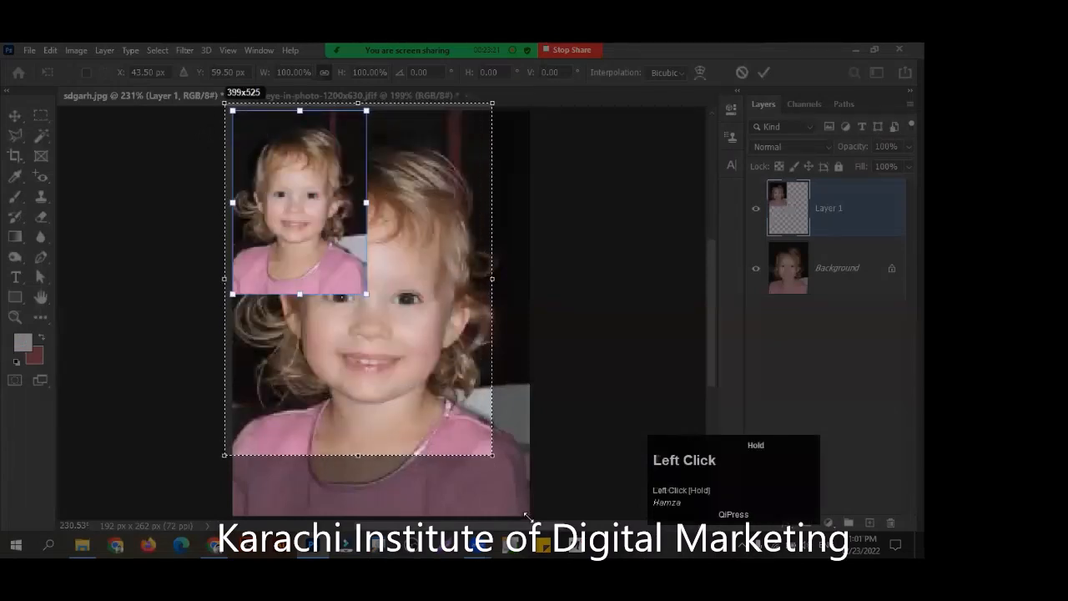
left_click_drag(527, 515, 529, 514)
key("Escape")
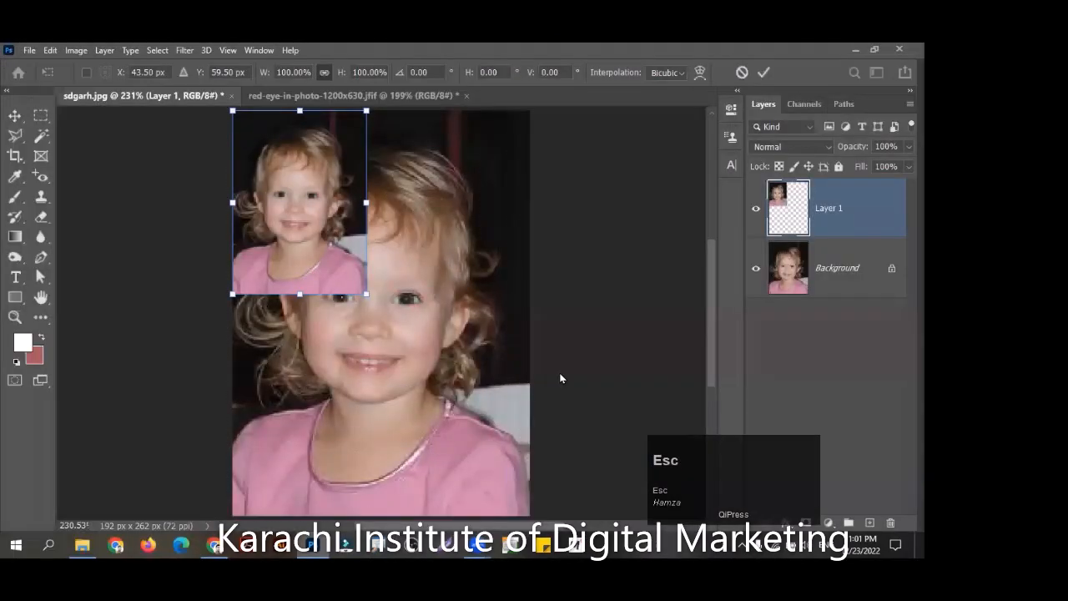
key("Escape")
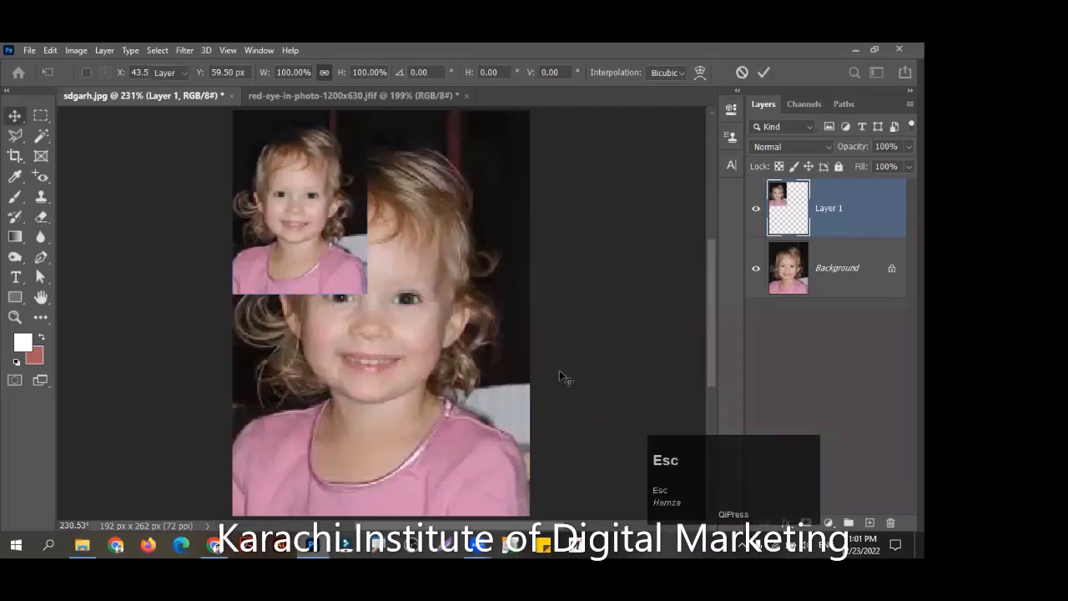
Close both open photos, sdgarh.jpg and red-eye-in-photo-1200x630.jfif
key("ctrl+w")
key("Return")
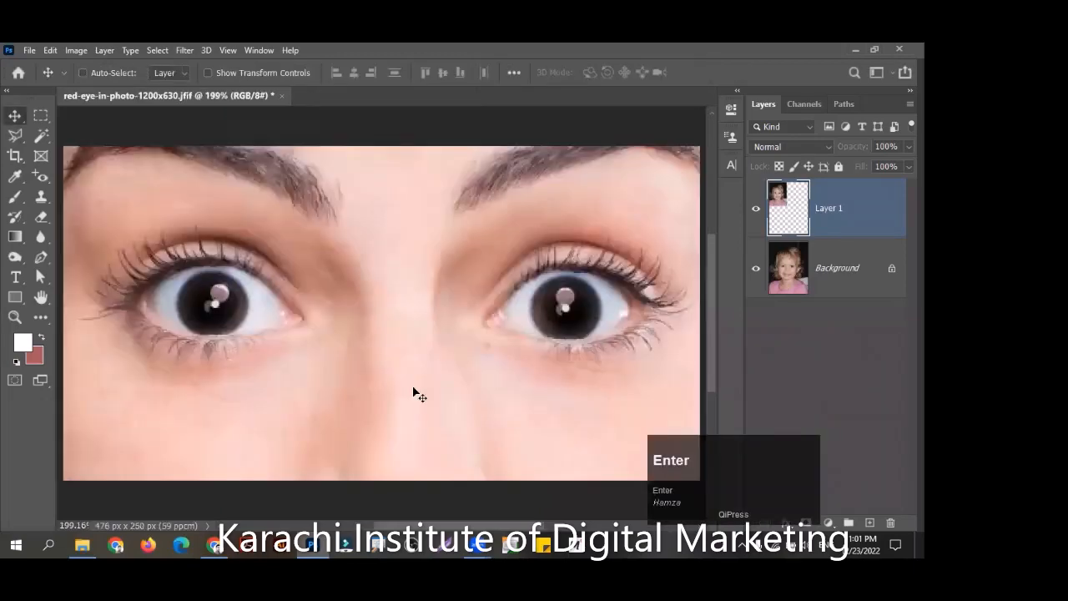
key("ctrl+w")
key("Return")
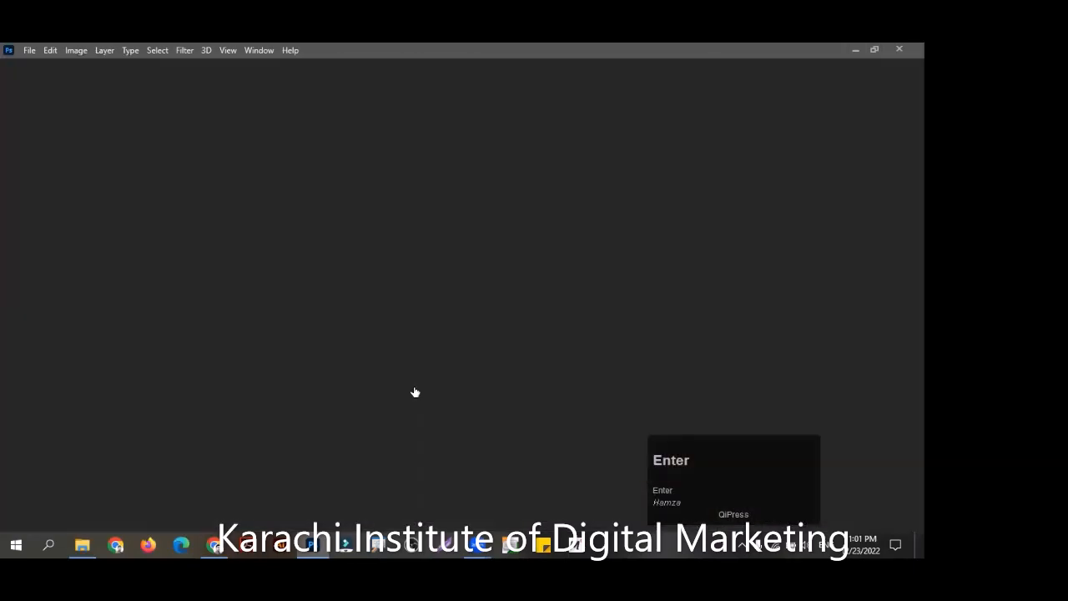
key("super")
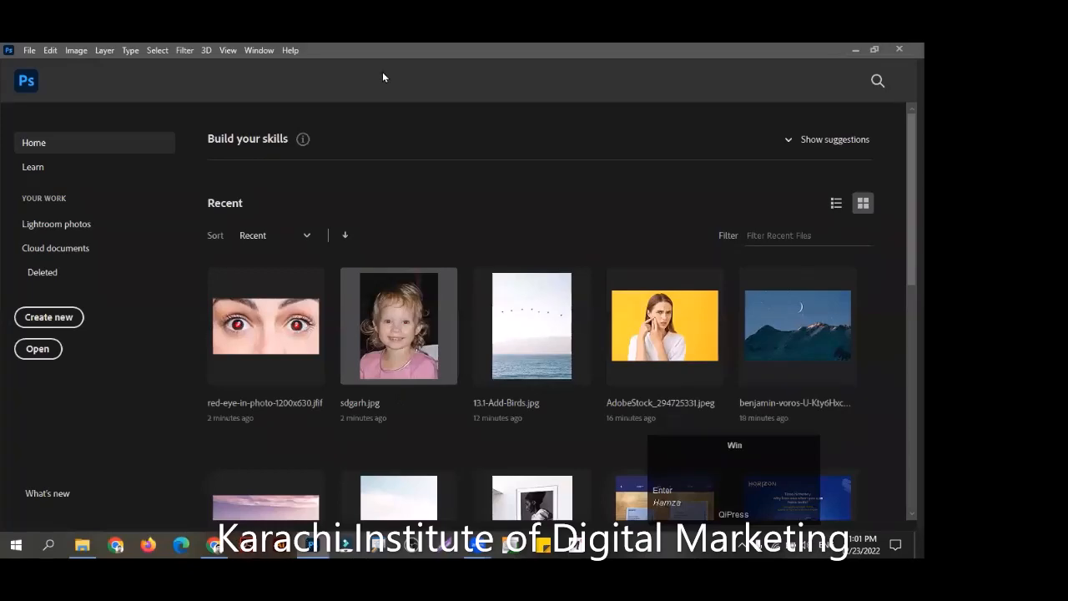
key("super+m")
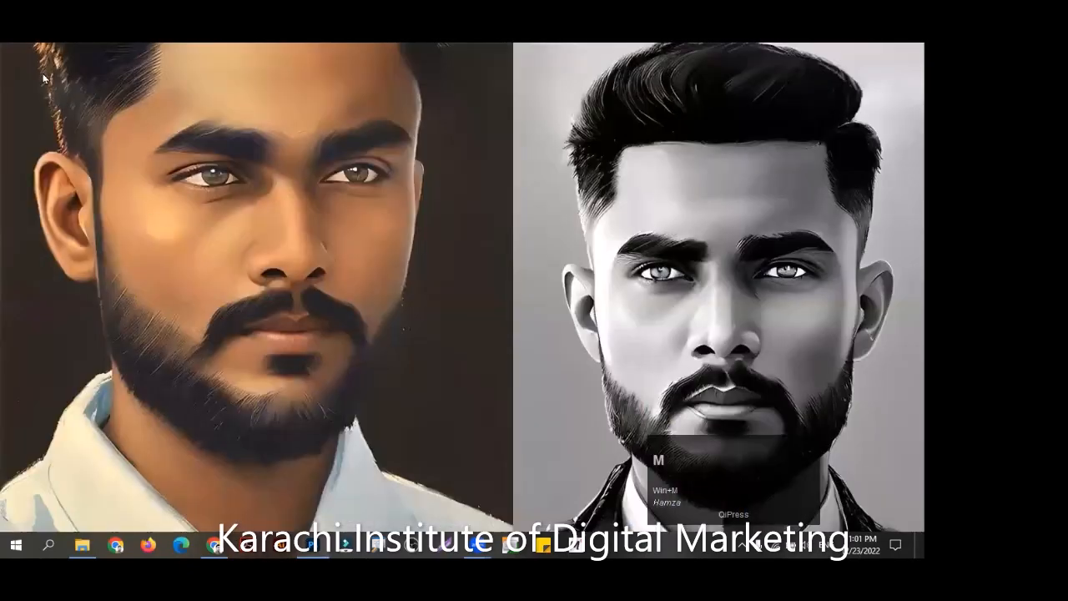
left_click(311, 544)
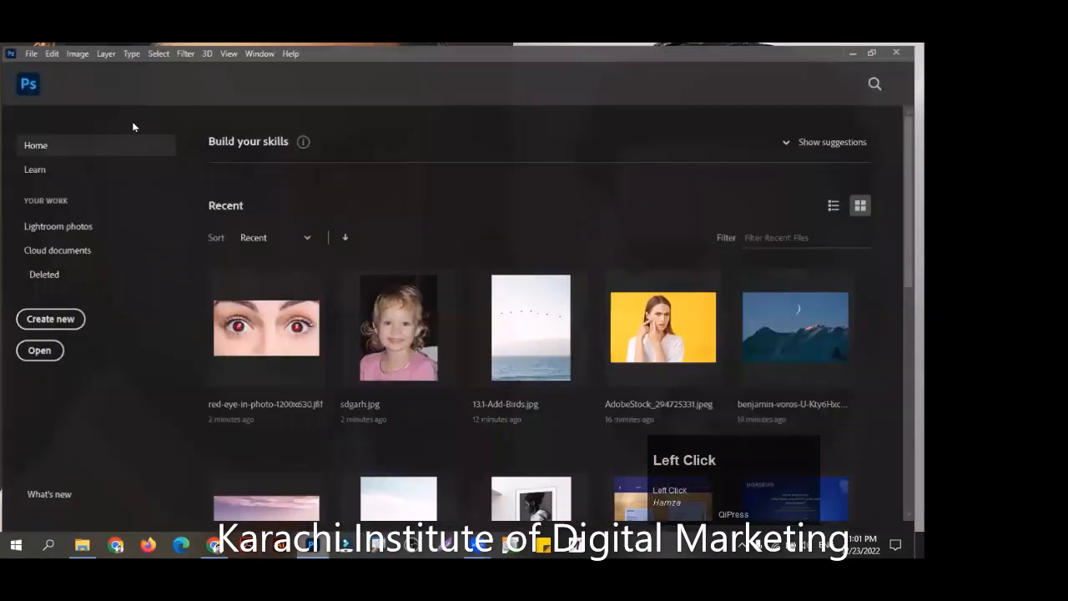
Display the available file commands
left_click(29, 50)
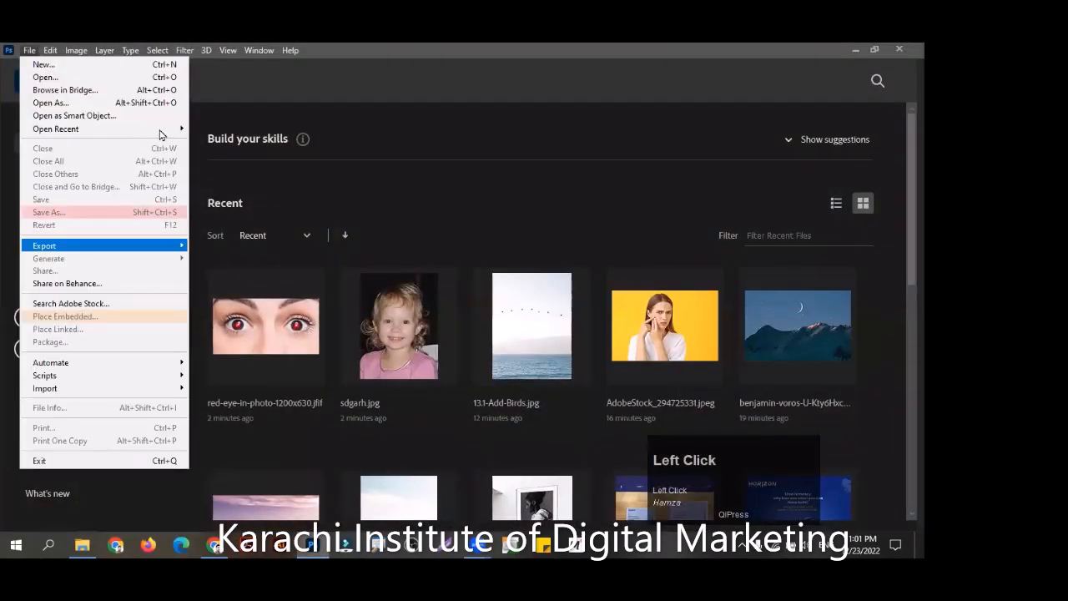